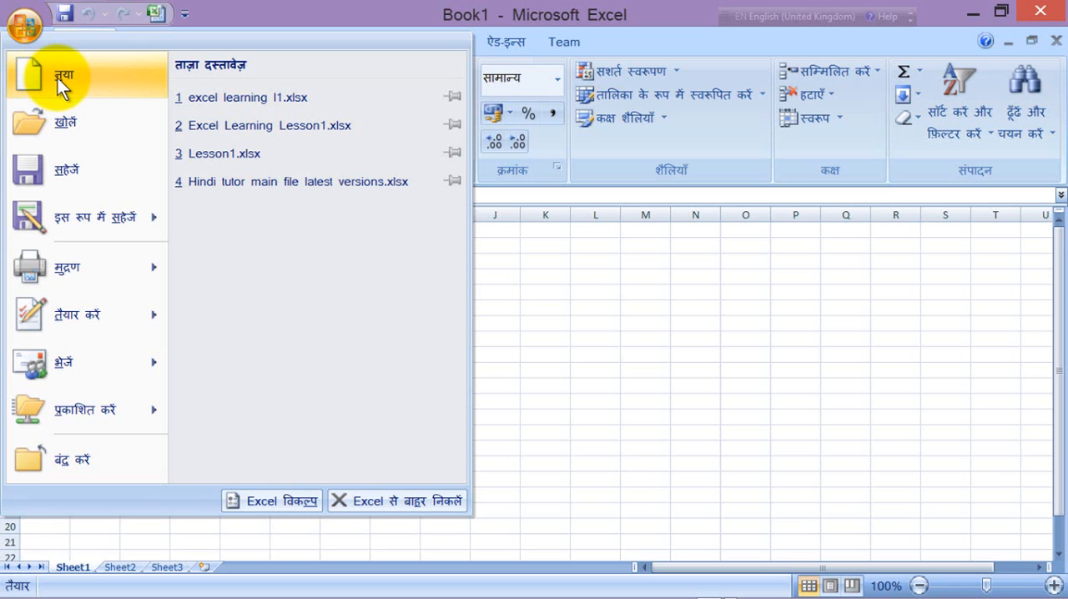
# Step: Create a new workbook from the blank workbook template
pyautogui.click(57, 77)
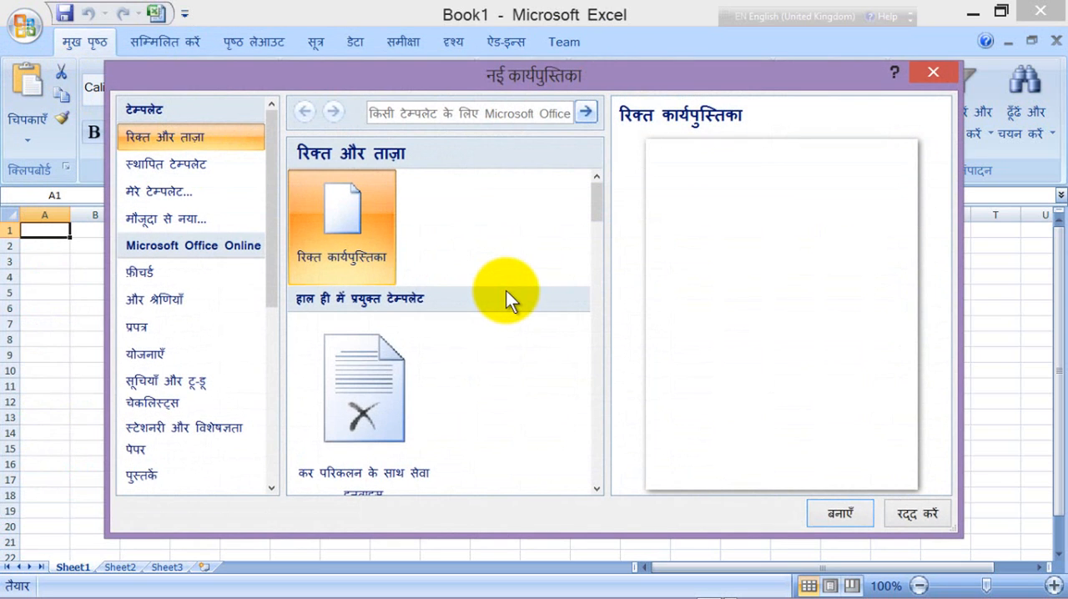
pyautogui.click(346, 204)
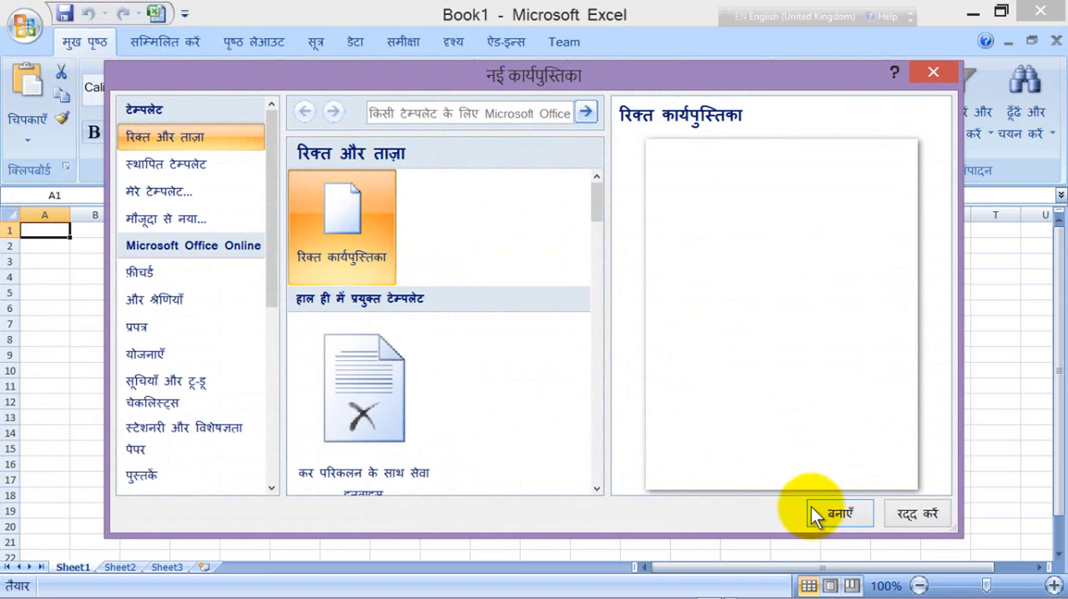
pyautogui.click(835, 512)
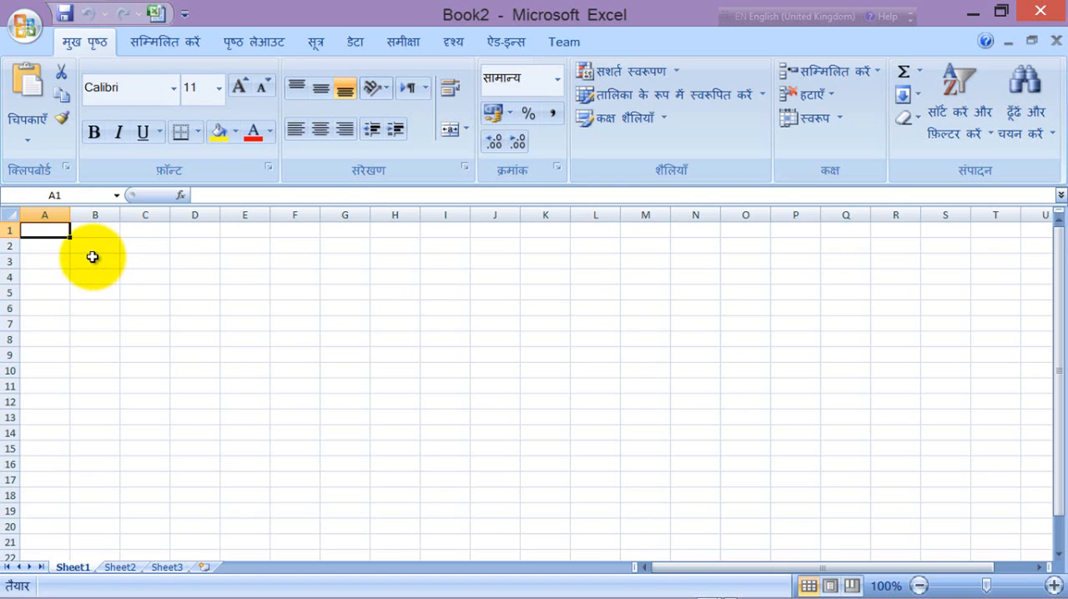
# Step: Select rows 1, 2, 3 and 4 one at a time, select rows 1 through 17 together, and clear the selection with cell B13
pyautogui.click(9, 232)
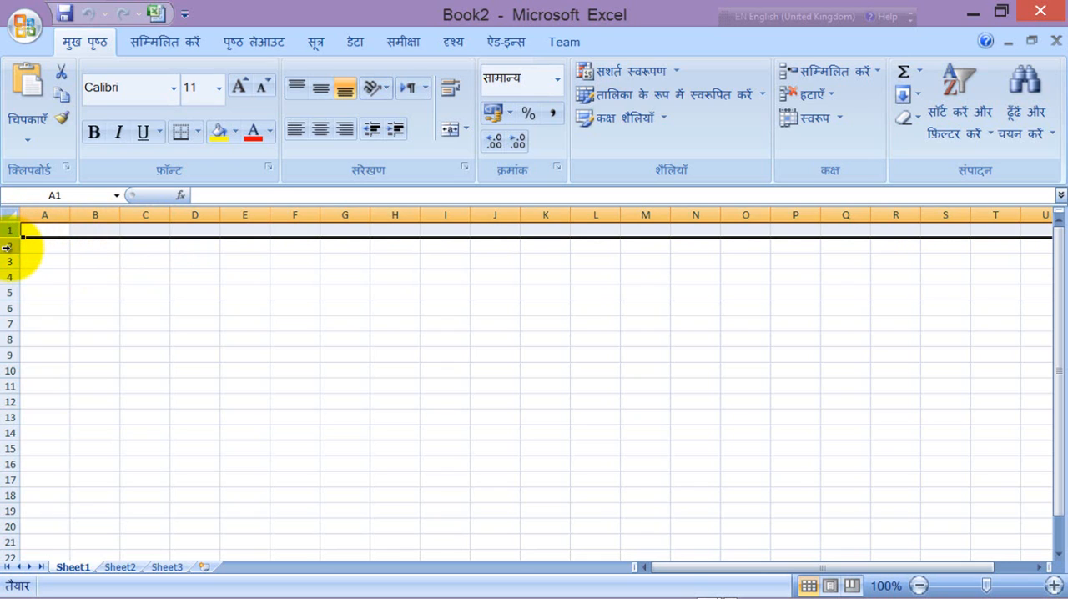
pyautogui.click(7, 247)
pyautogui.click(8, 261)
pyautogui.click(6, 277)
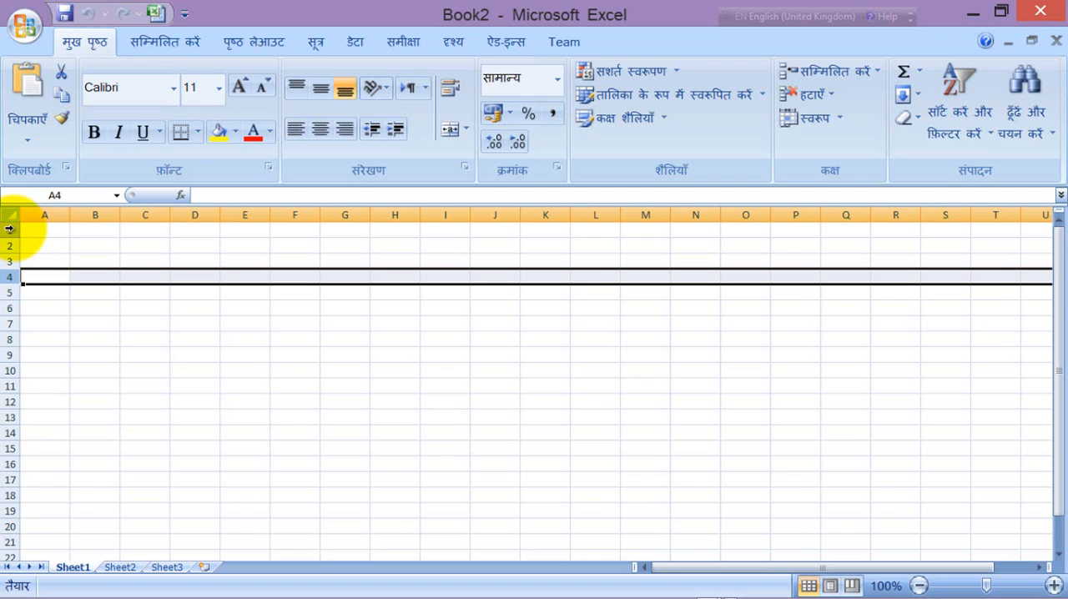
pyautogui.moveTo(8, 228); pyautogui.dragTo(9, 479)
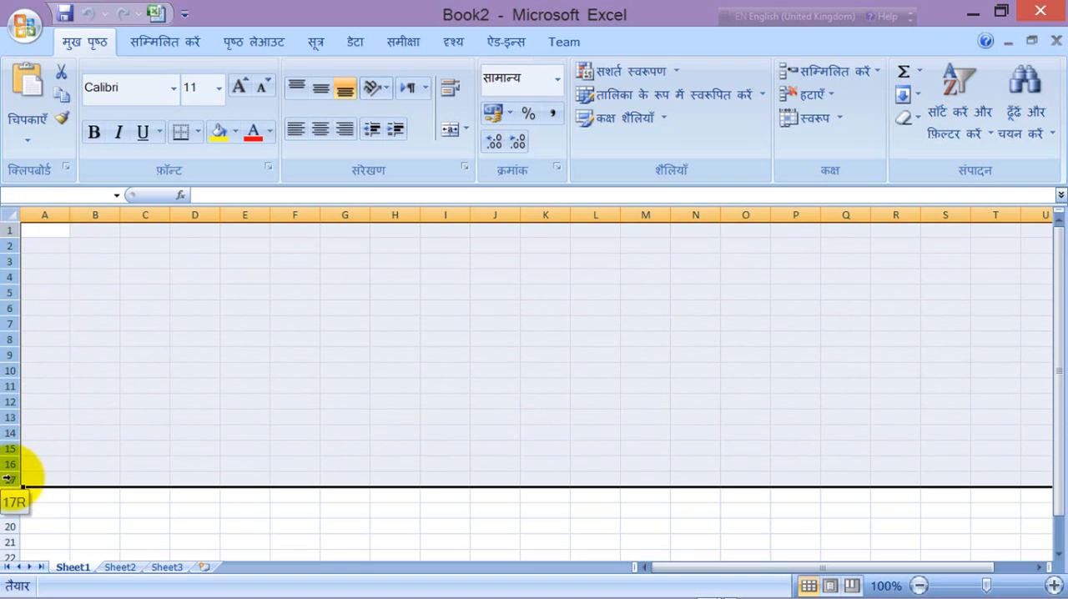
pyautogui.click(109, 413)
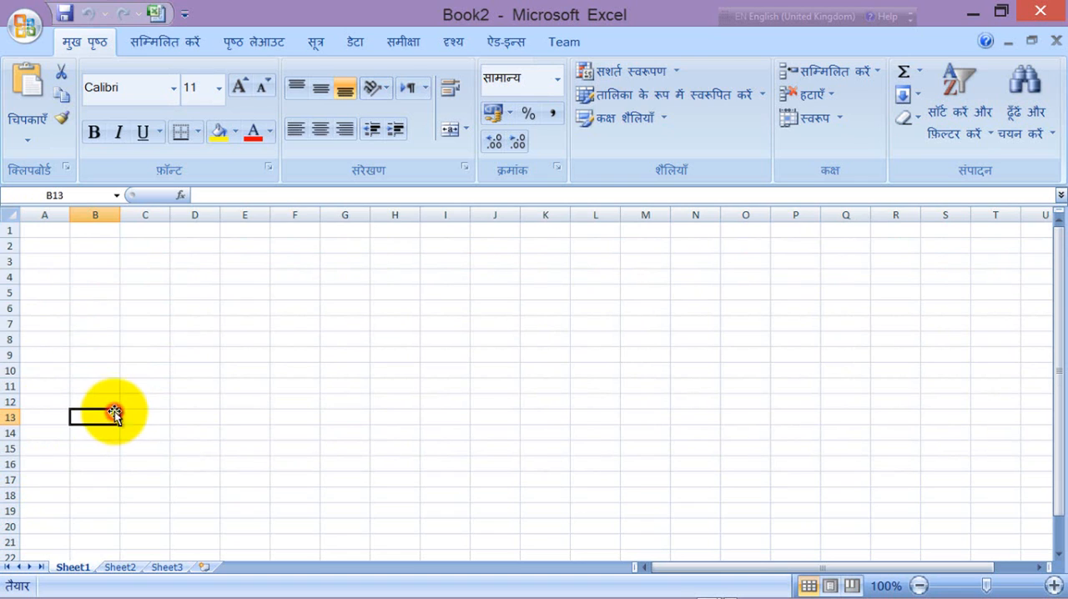
# Step: Select columns A and B one at a time, select columns B through N together, and clear the selection with cell K9
pyautogui.click(50, 209)
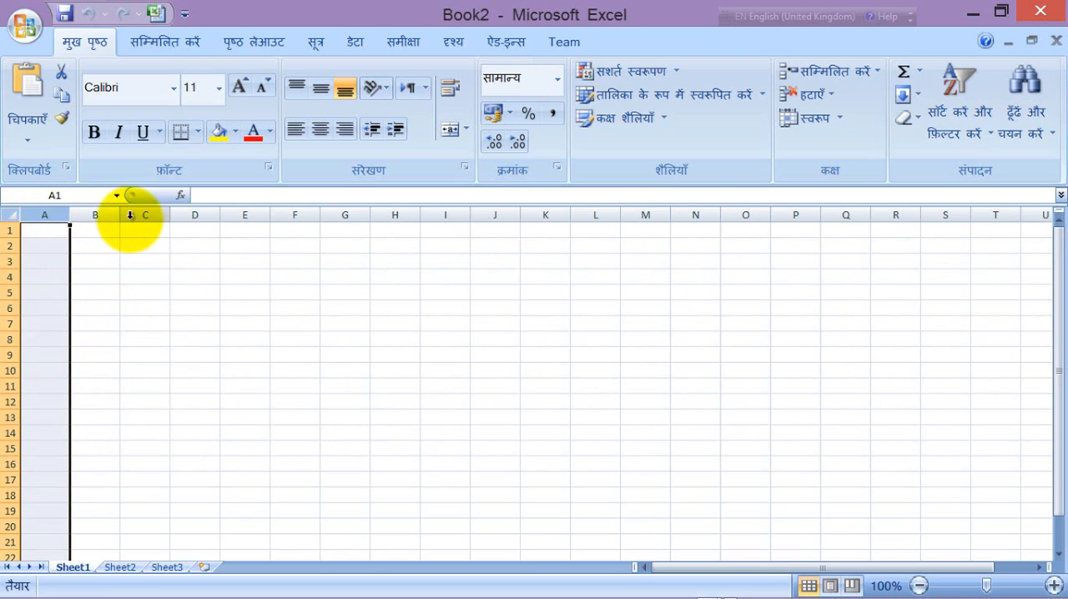
pyautogui.click(100, 214)
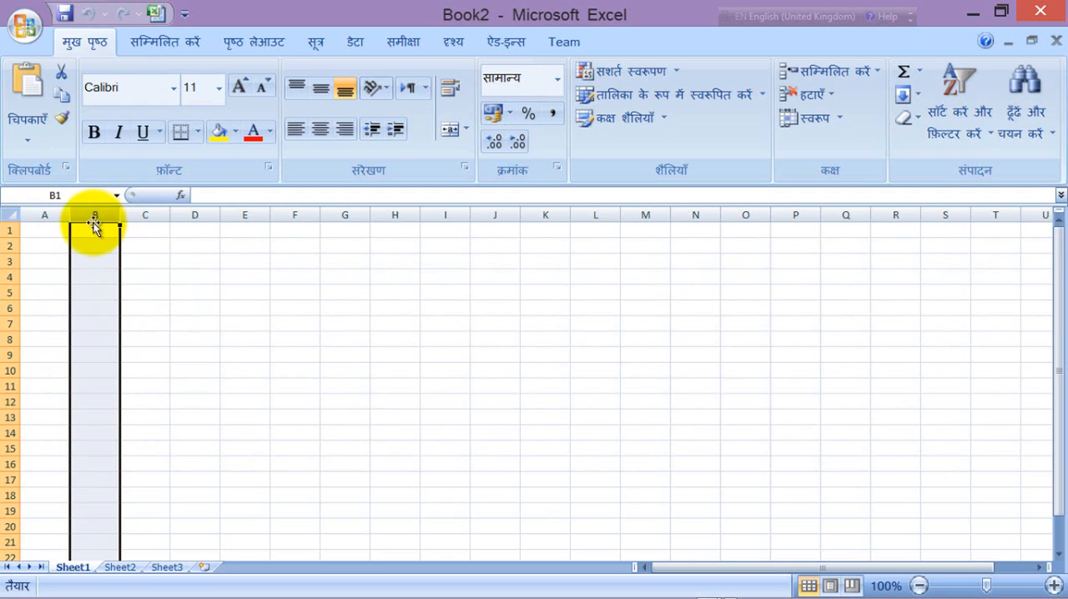
pyautogui.click(93, 214)
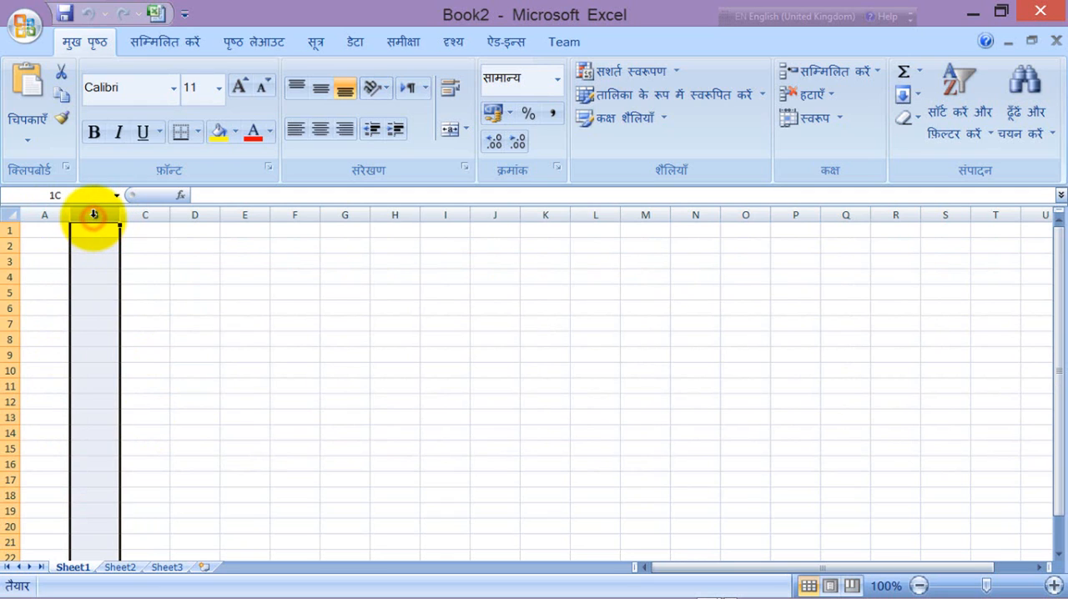
pyautogui.moveTo(93, 214); pyautogui.dragTo(698, 215)
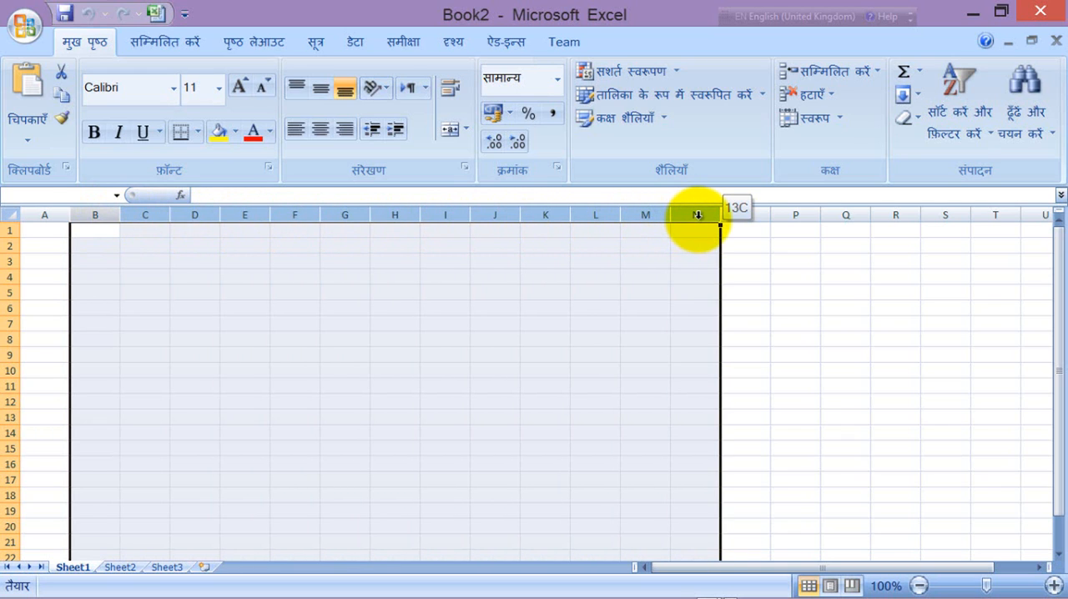
pyautogui.click(557, 350)
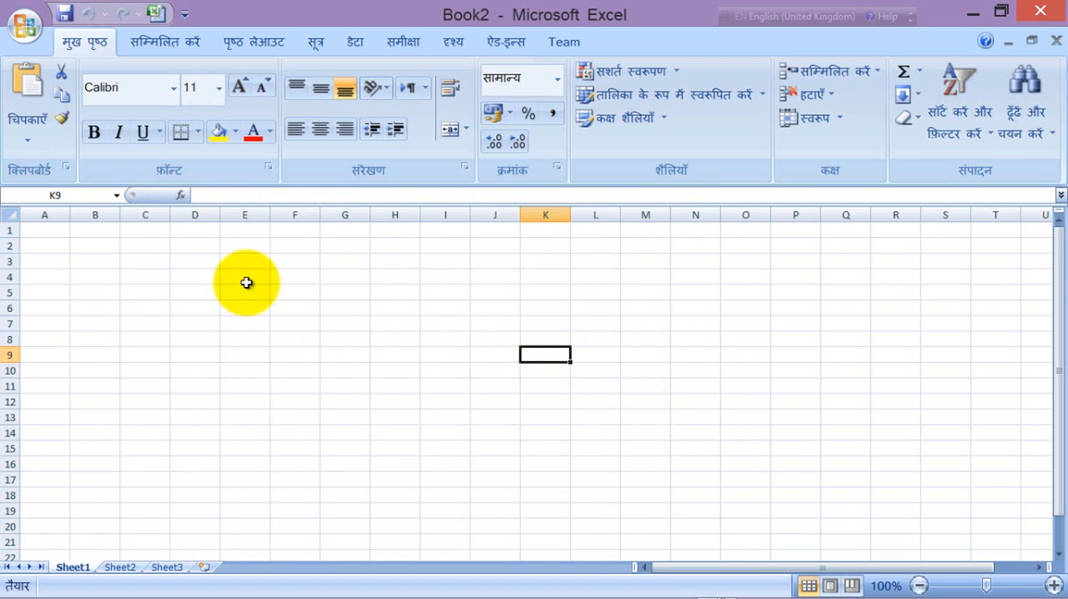
# Step: Select the cell range D3:K18, and clear the selection by choosing cell B5
pyautogui.click(188, 262)
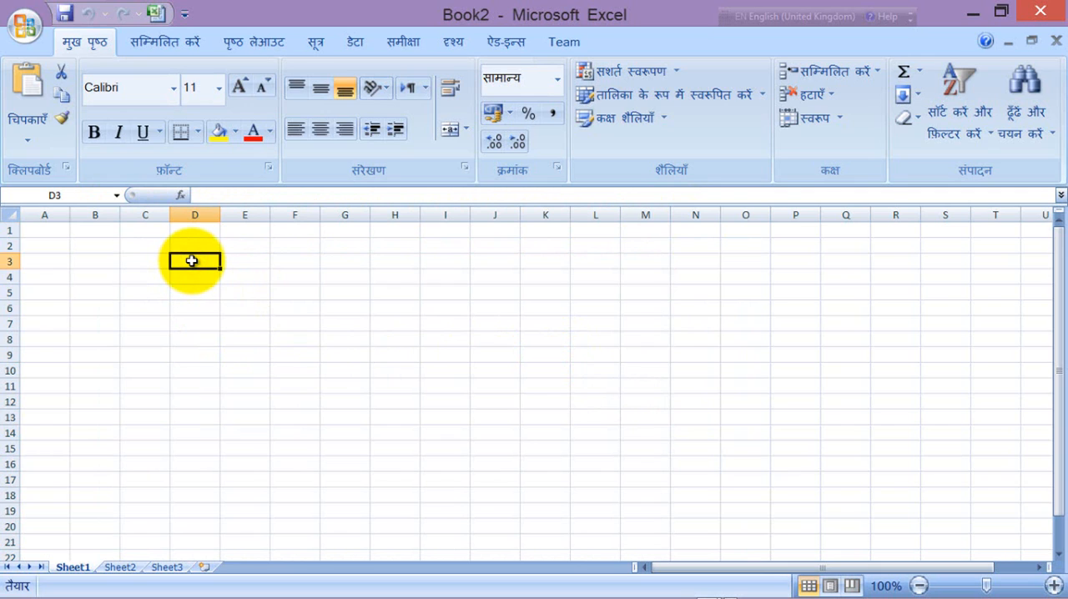
pyautogui.moveTo(191, 261); pyautogui.dragTo(565, 492)
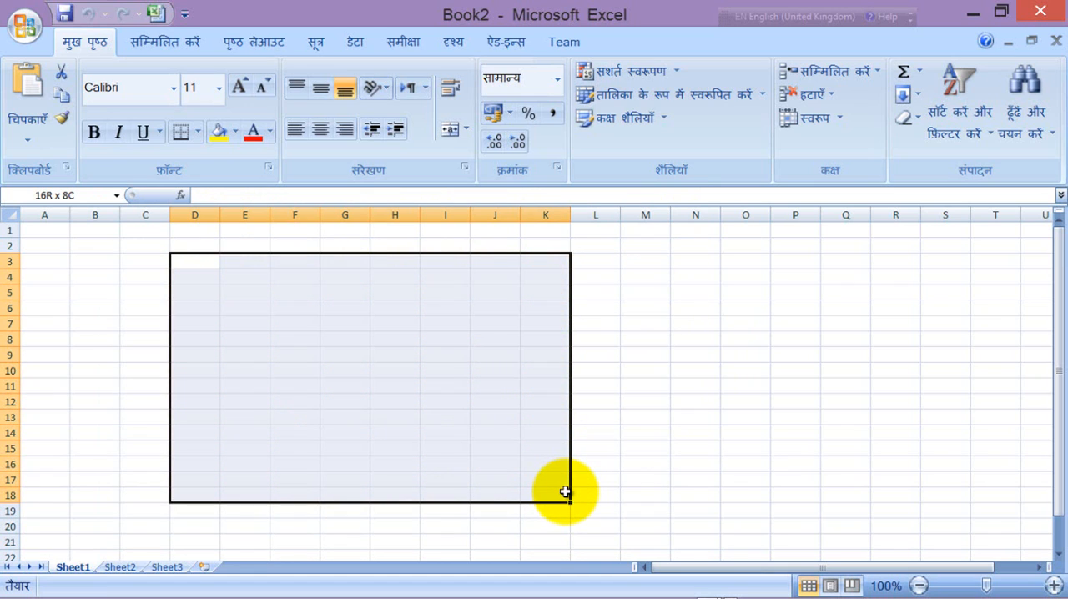
pyautogui.moveTo(565, 493); pyautogui.dragTo(541, 491)
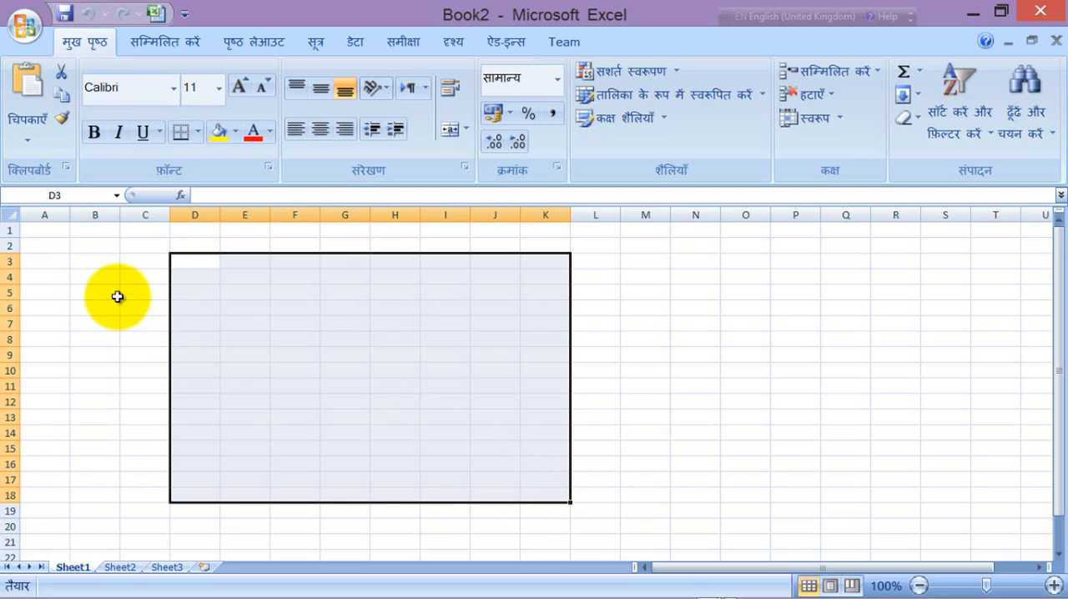
pyautogui.click(113, 292)
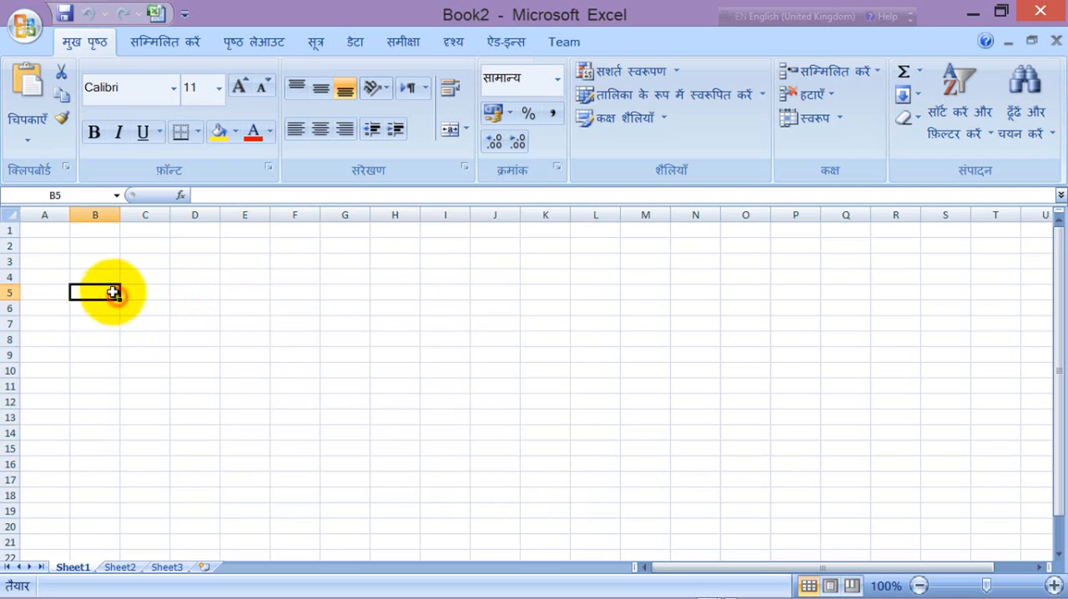
# Step: Select the entire worksheet at once, and clear the selection by choosing a single cell, ending on B2
pyautogui.click(9, 214)
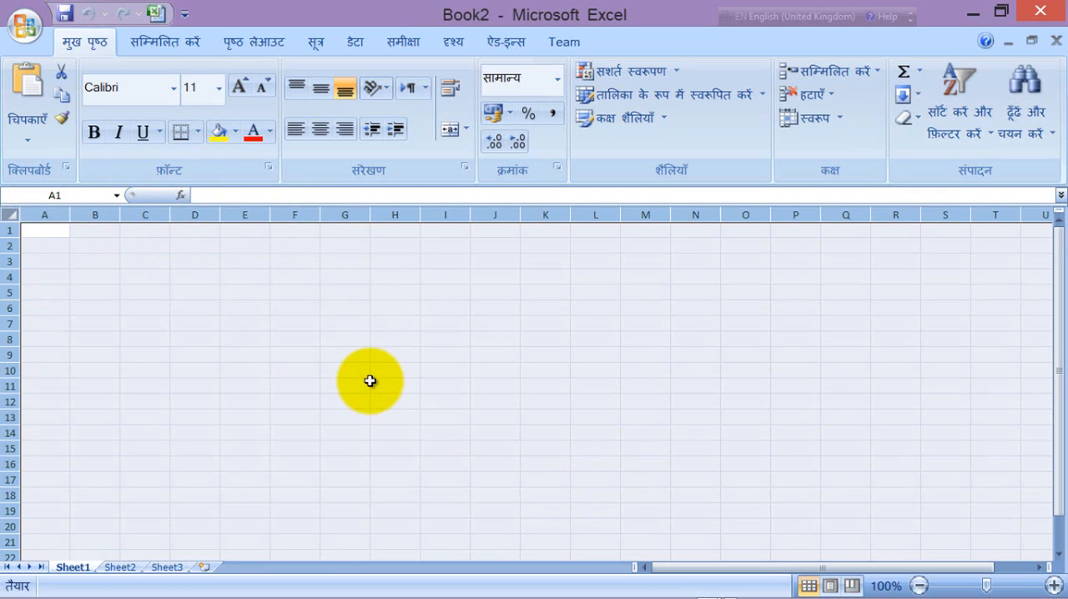
pyautogui.click(343, 356)
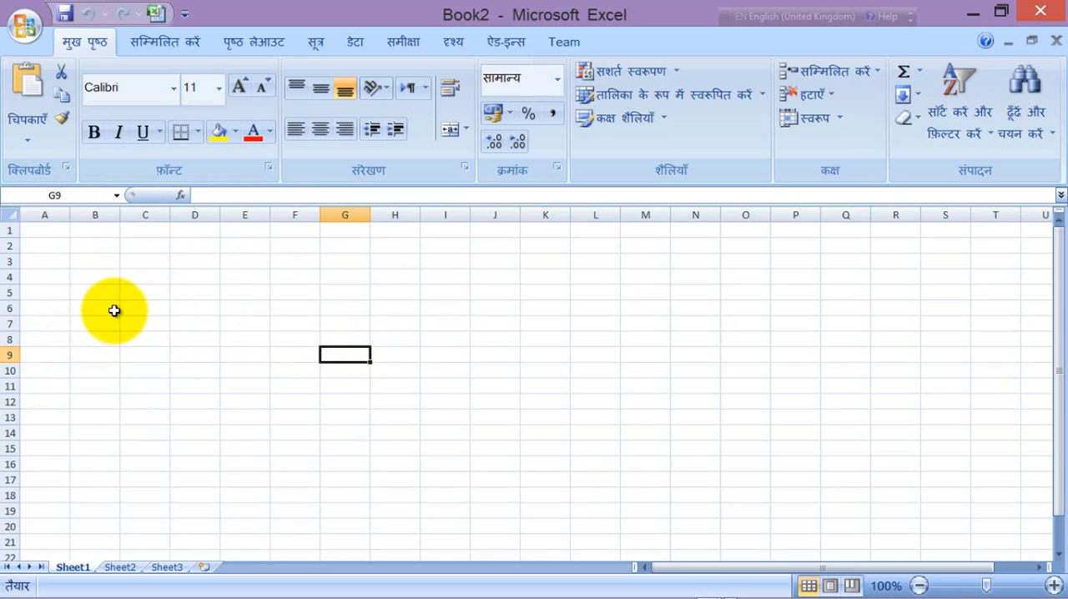
pyautogui.click(92, 246)
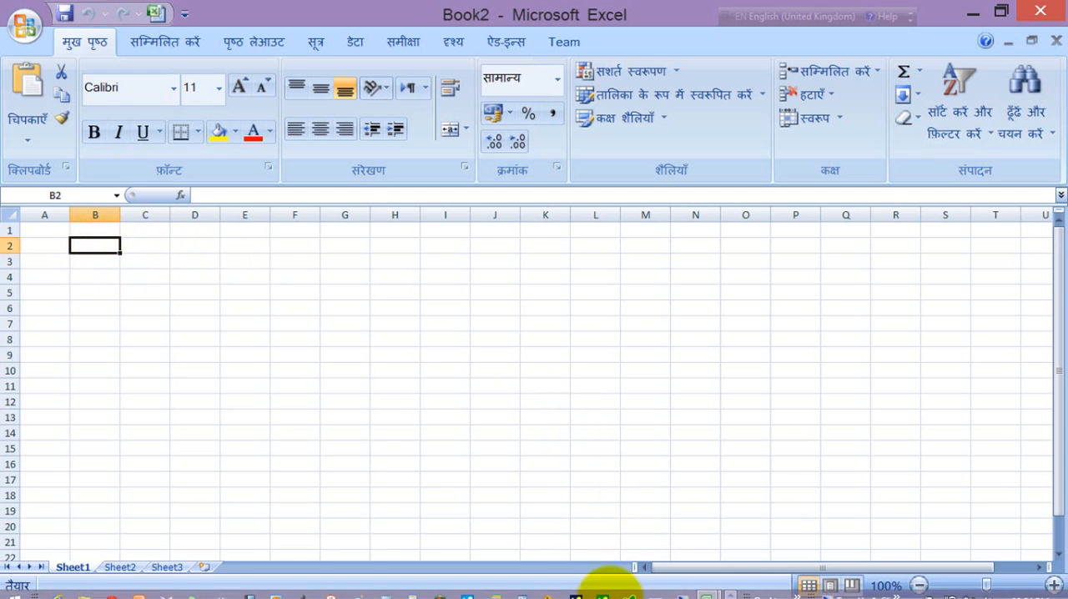
# Step: Open the On-Screen Keyboard and move it down over the lower rows of the worksheet
pyautogui.click(658, 588)
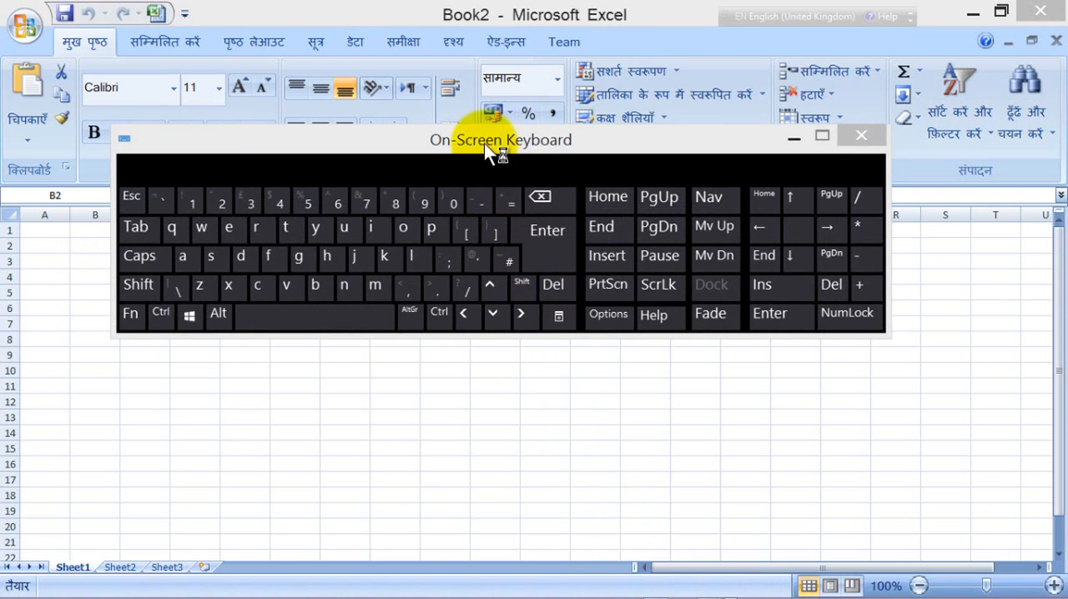
pyautogui.moveTo(484, 140); pyautogui.dragTo(499, 331)
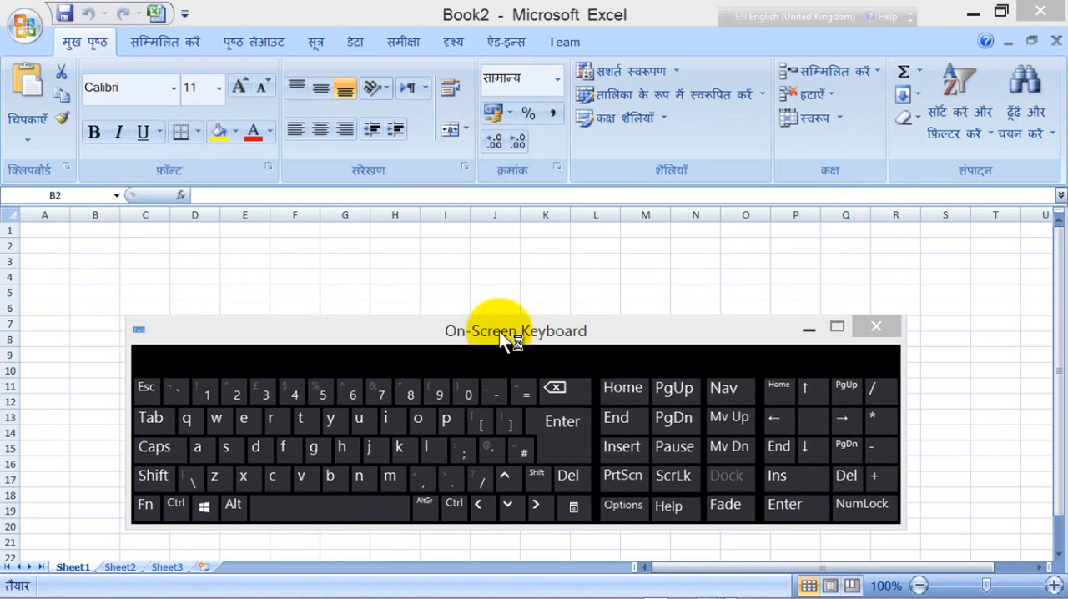
# Step: Starting at cell B2, move the active cell down column B to B7 with the On-Screen Keyboard
pyautogui.click(82, 244)
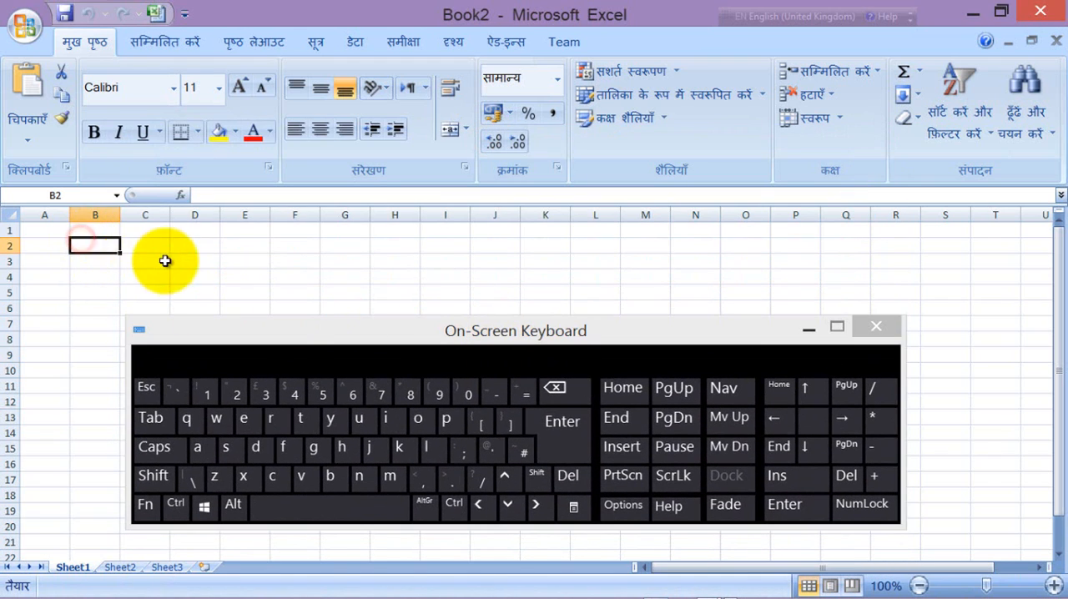
pyautogui.click(562, 432)
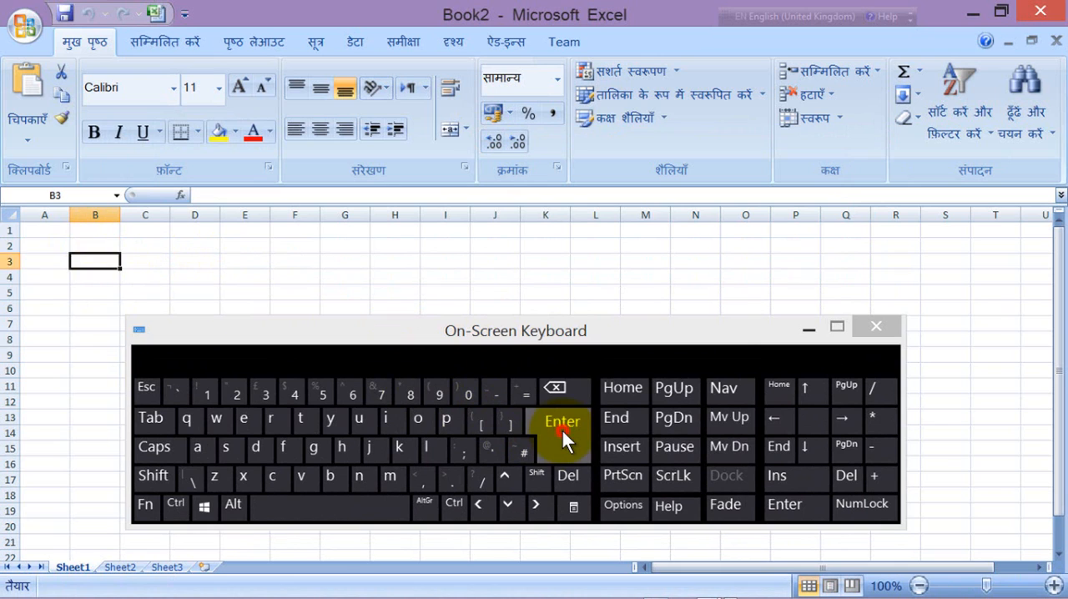
pyautogui.click(562, 431)
pyautogui.click(562, 431)
pyautogui.click(562, 431)
pyautogui.click(562, 431)
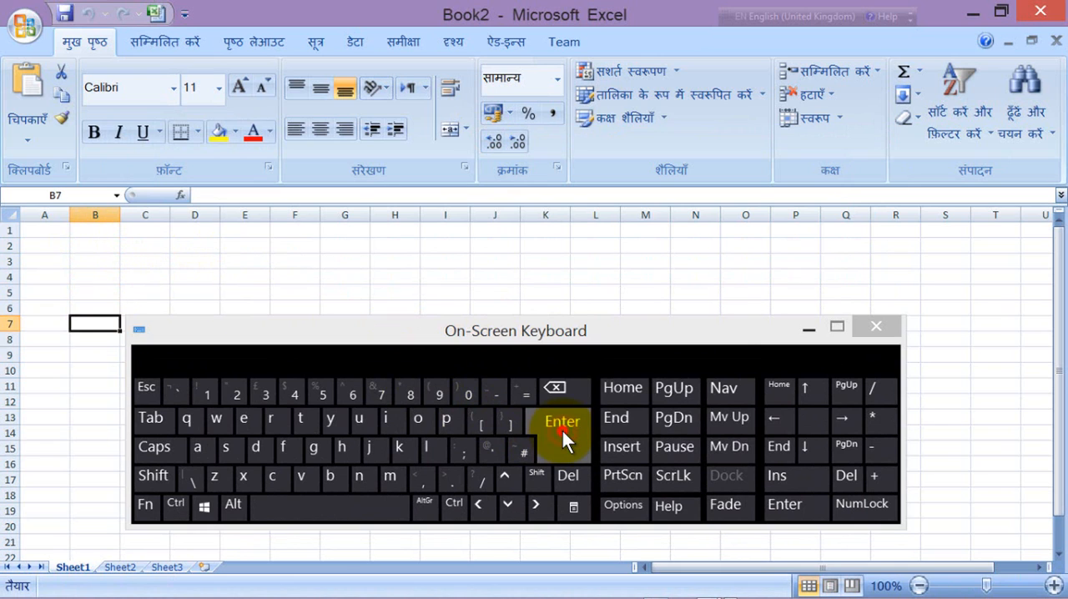
# Step: Move the active cell along row 7 from B7 to H7, shifting the On-Screen Keyboard lower to uncover the row
pyautogui.click(160, 420)
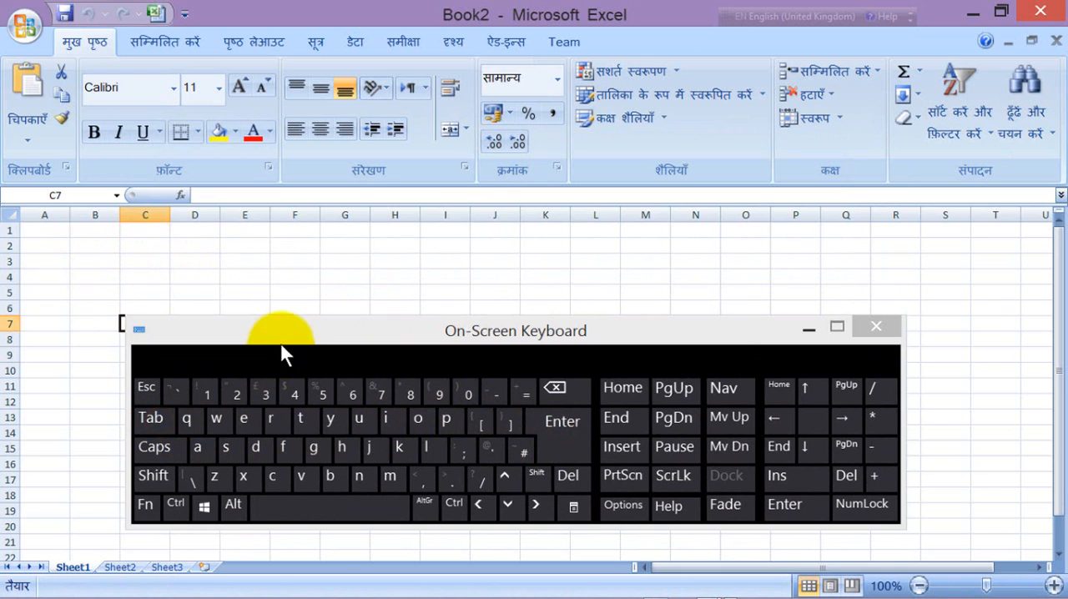
pyautogui.moveTo(279, 342); pyautogui.dragTo(298, 402)
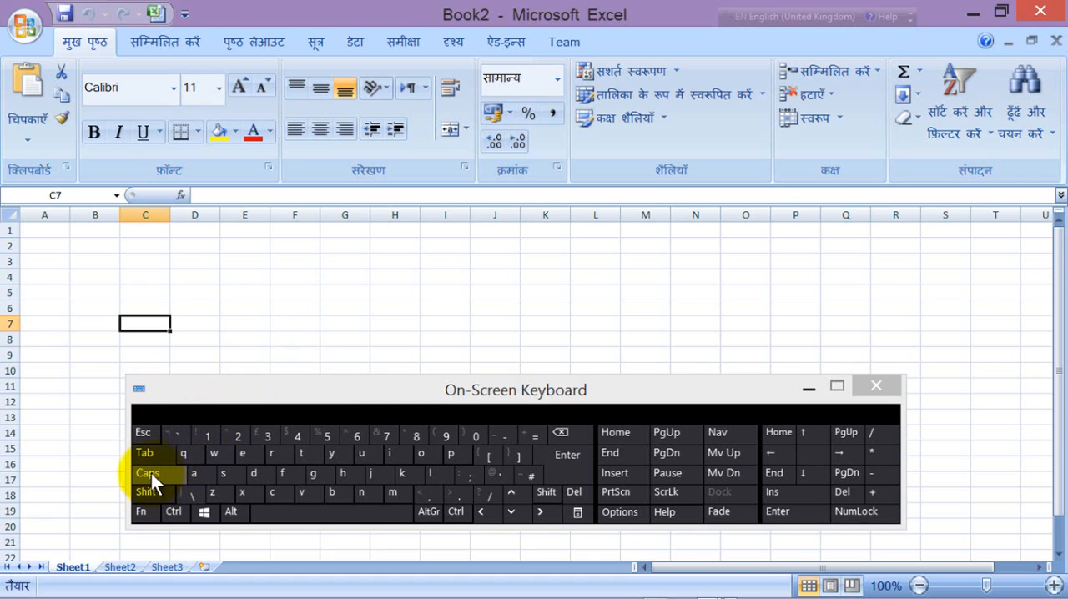
pyautogui.click(150, 453)
pyautogui.click(150, 454)
pyautogui.click(150, 453)
pyautogui.click(150, 453)
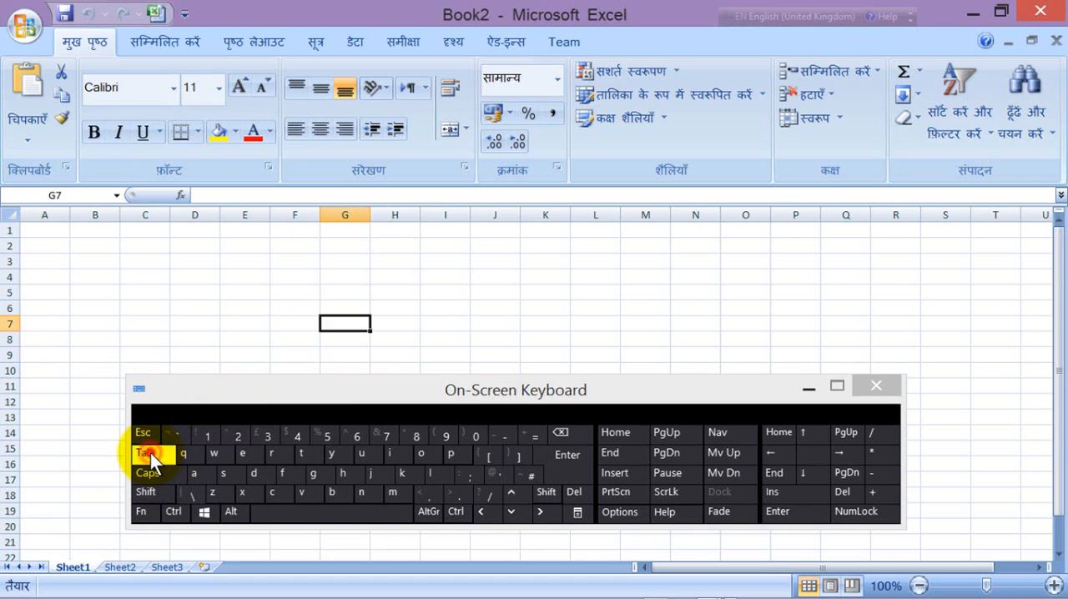
pyautogui.click(150, 453)
# Step: Move the On-Screen Keyboard over the upper rows, select cell I16, and step the active cell left to D16
pyautogui.moveTo(494, 394); pyautogui.dragTo(594, 239)
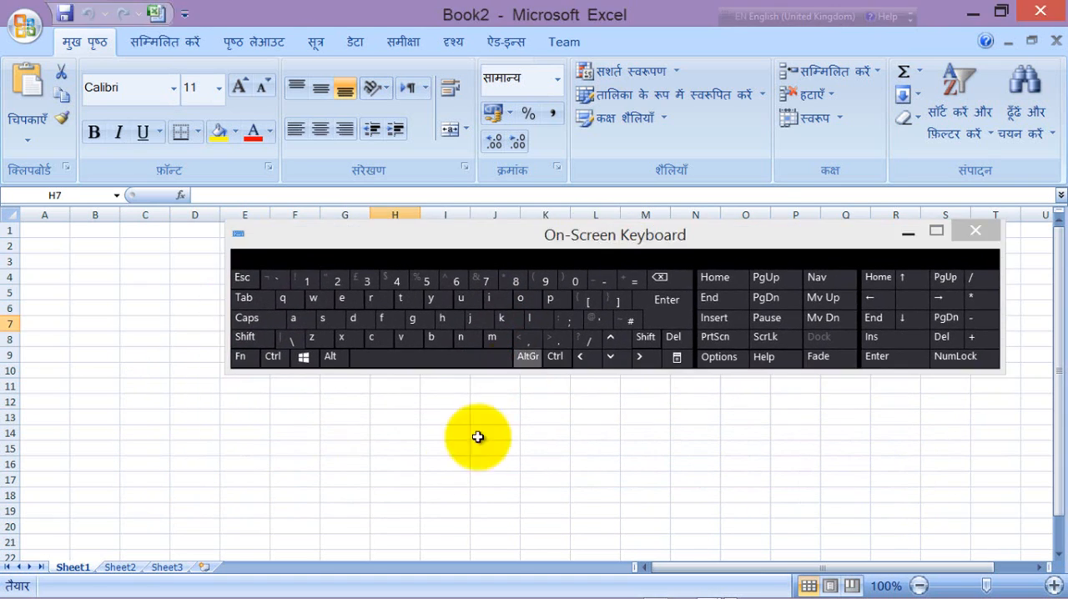
pyautogui.click(438, 460)
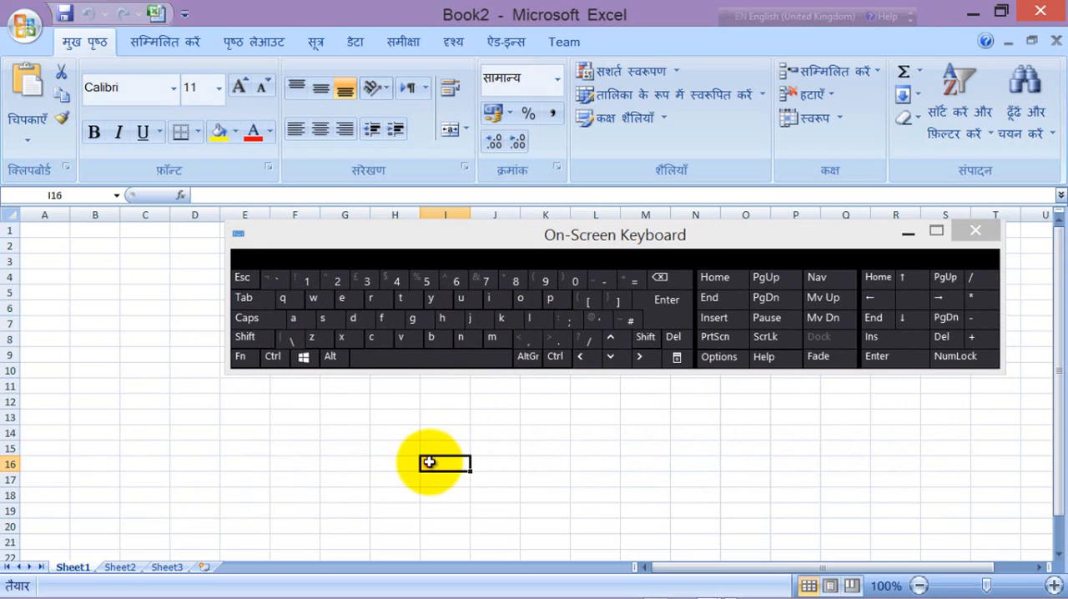
pyautogui.click(578, 357)
pyautogui.click(578, 357)
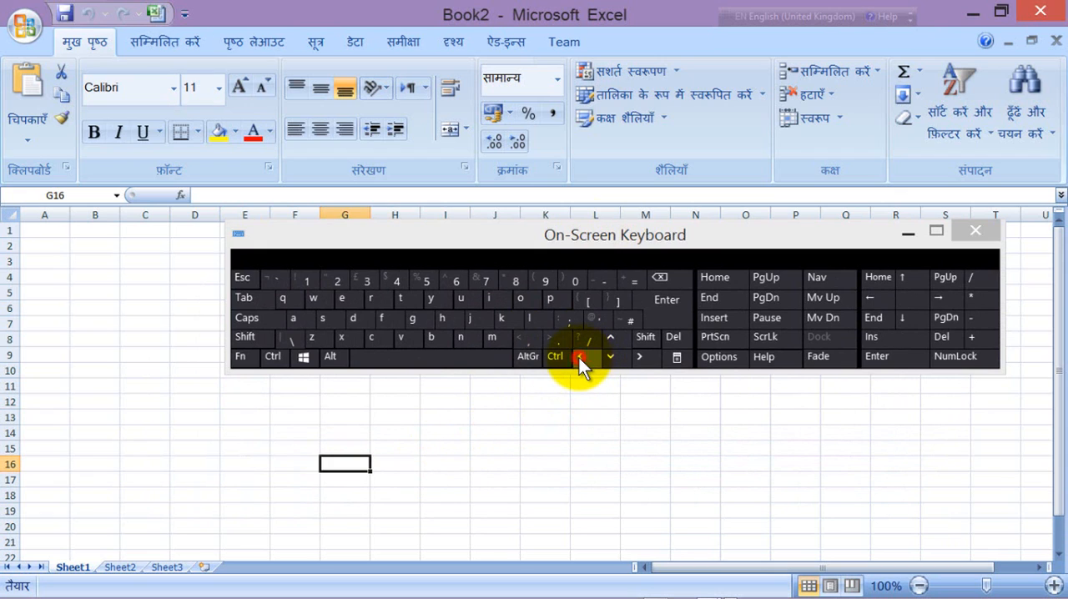
pyautogui.click(578, 357)
pyautogui.click(579, 357)
pyautogui.click(578, 357)
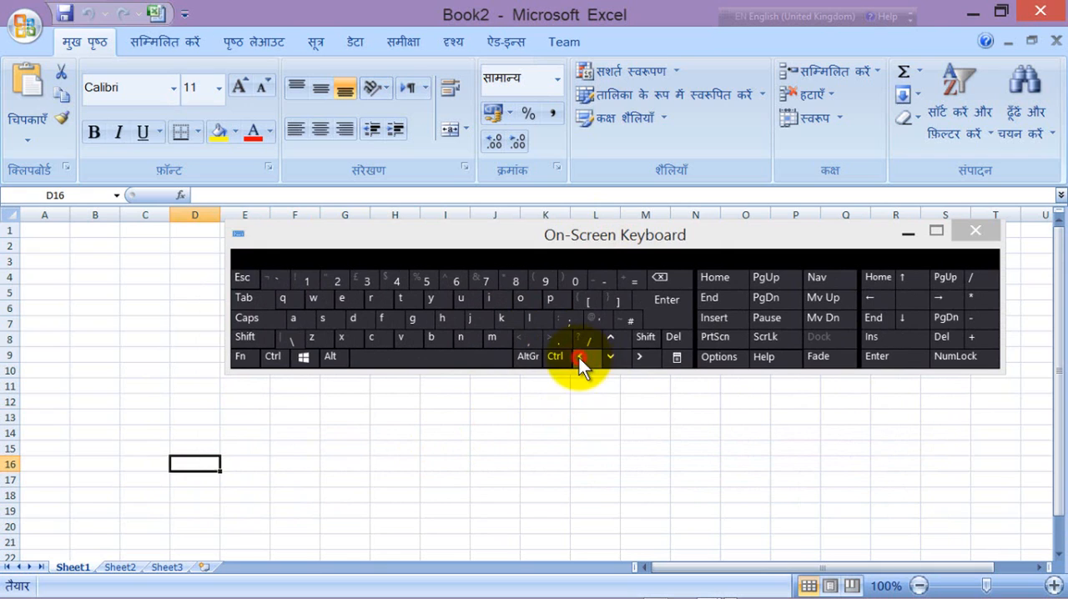
# Step: Step the active cell right along row 16 from D16 to I16
pyautogui.click(641, 358)
pyautogui.click(641, 357)
pyautogui.click(641, 358)
pyautogui.click(642, 358)
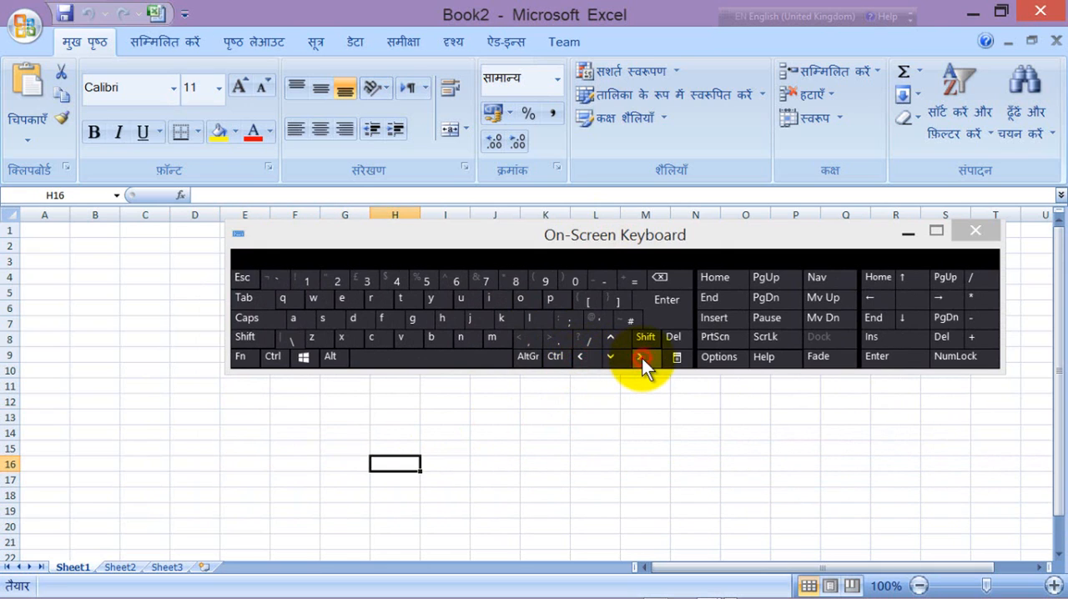
pyautogui.click(642, 357)
# Step: Step the active cell down column I by four rows from I16
pyautogui.click(614, 354)
pyautogui.click(613, 354)
pyautogui.click(613, 354)
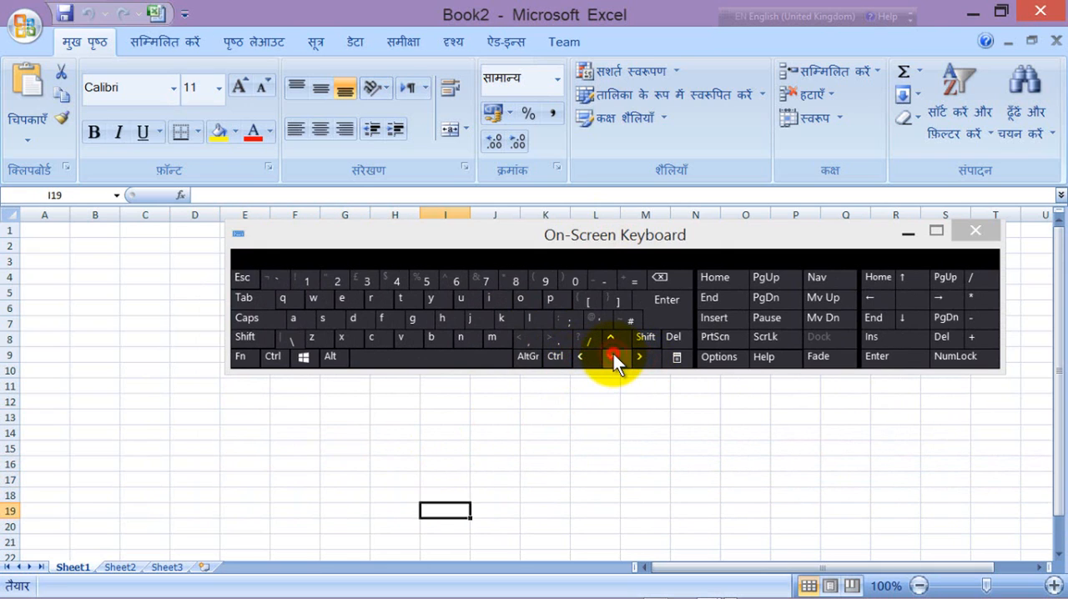
pyautogui.click(613, 355)
# Step: Step the active cell back up column I to I13
pyautogui.click(612, 337)
pyautogui.click(613, 337)
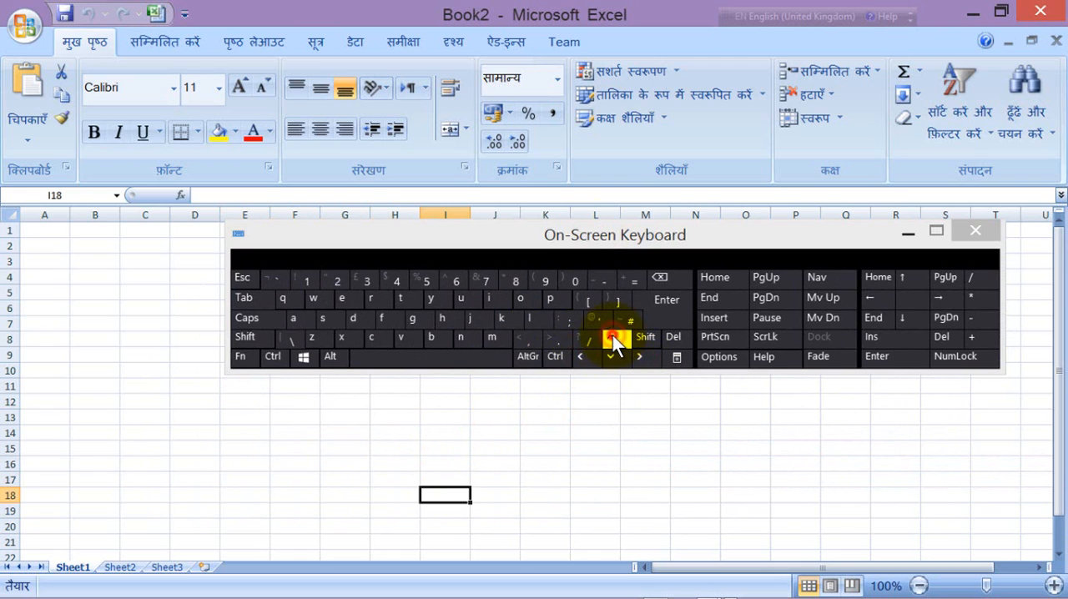
pyautogui.click(613, 338)
pyautogui.click(612, 337)
pyautogui.click(612, 337)
pyautogui.click(612, 337)
pyautogui.click(612, 337)
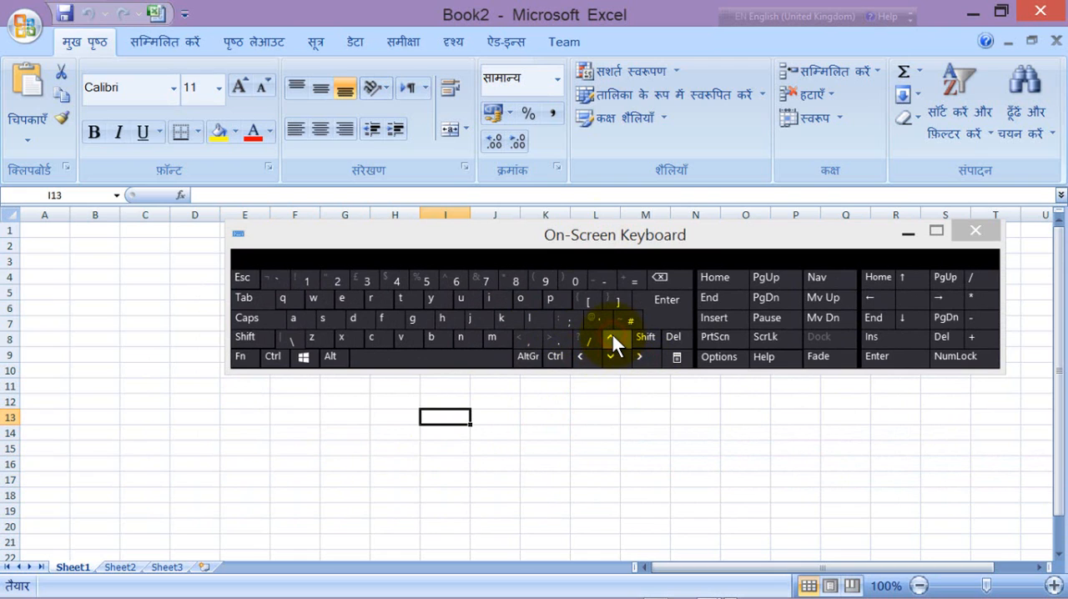
# Step: Jump from I13 to the beginning of row 13, and from there to cell A1 at the start of the sheet
pyautogui.click(712, 282)
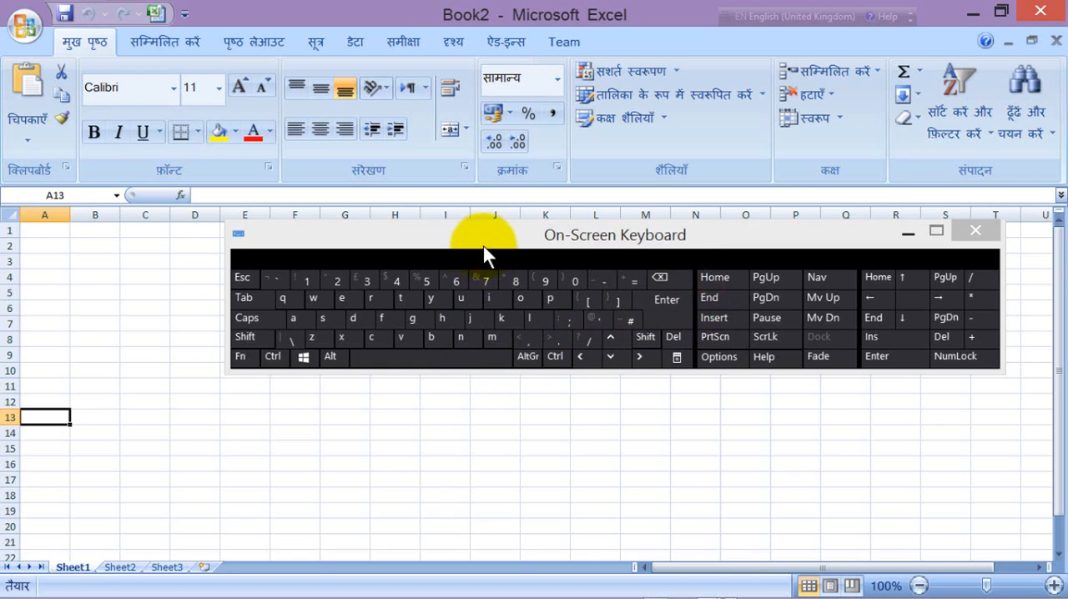
pyautogui.moveTo(473, 246); pyautogui.dragTo(446, 291)
pyautogui.click(247, 401)
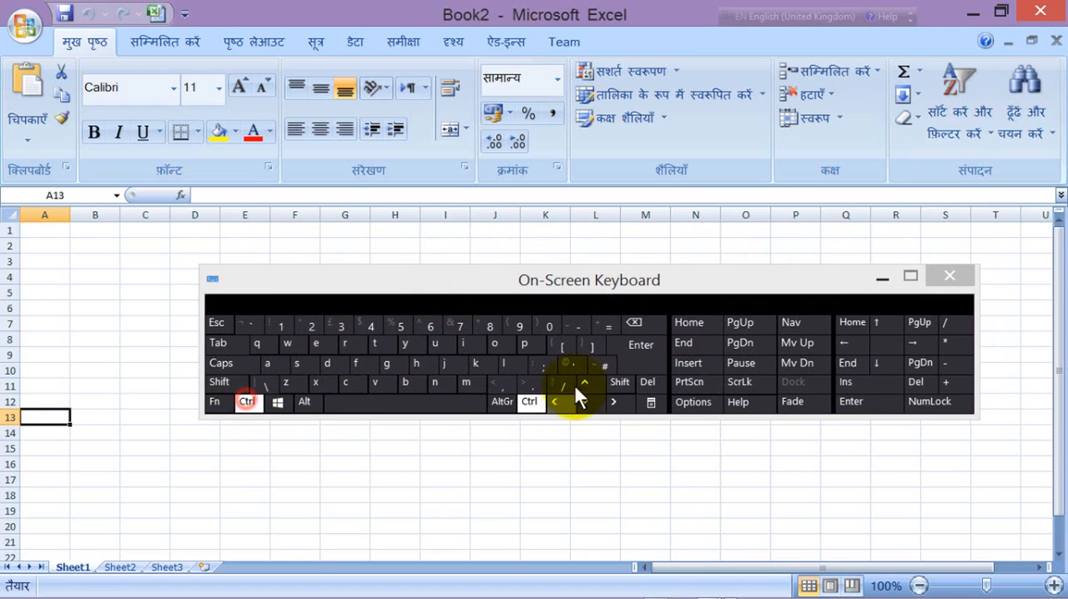
pyautogui.click(686, 322)
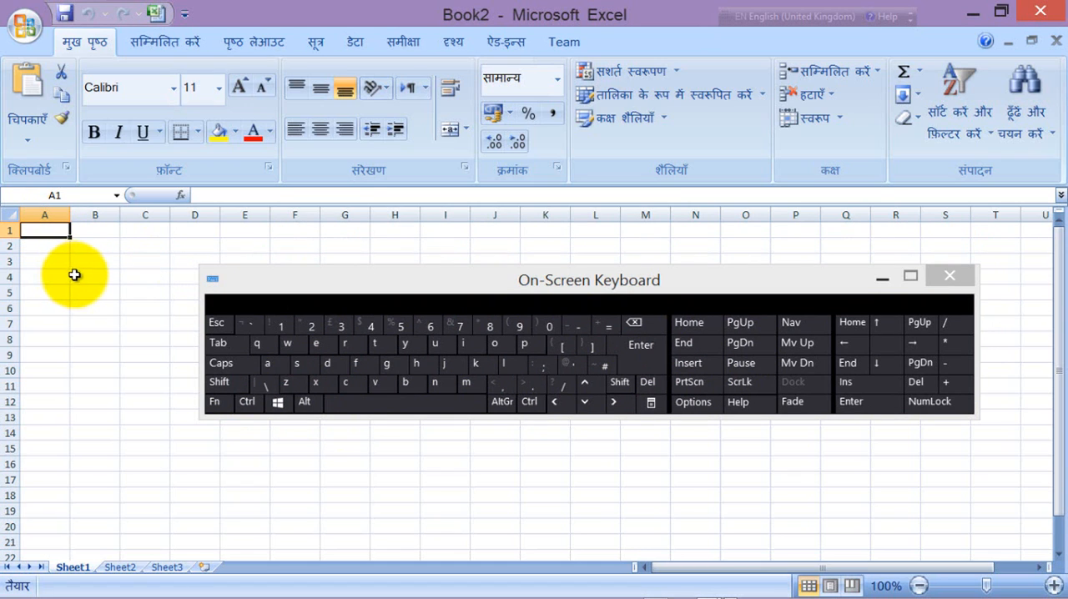
# Step: Widen column A slightly, and open the empty cell A1 for editing before leaving it by selecting C6
pyautogui.click(92, 309)
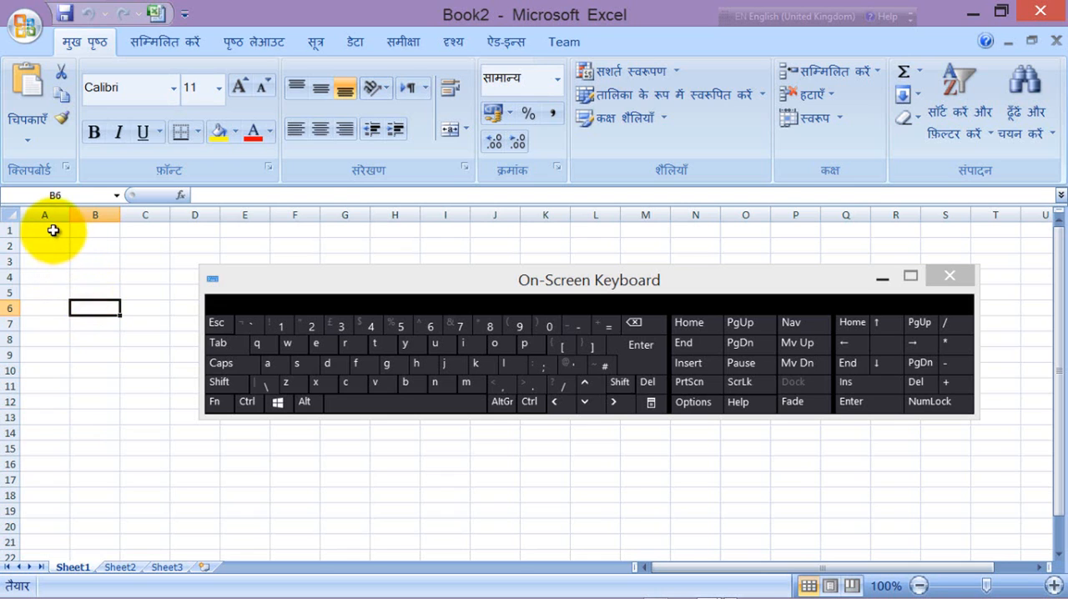
pyautogui.moveTo(71, 216); pyautogui.dragTo(88, 224)
pyautogui.click(57, 231)
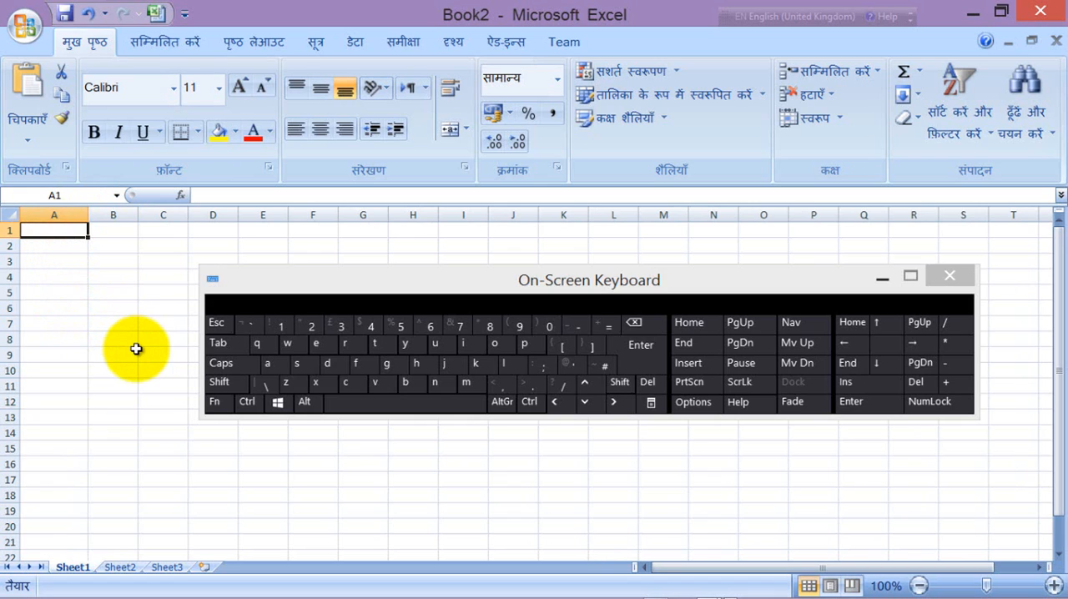
pyautogui.press('F2')
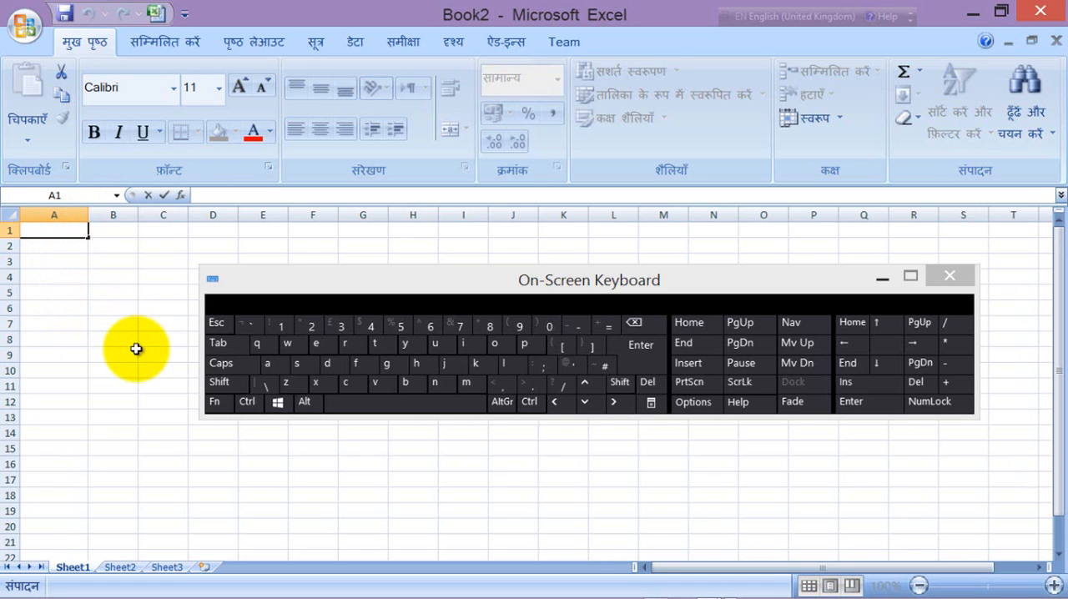
pyautogui.click(150, 307)
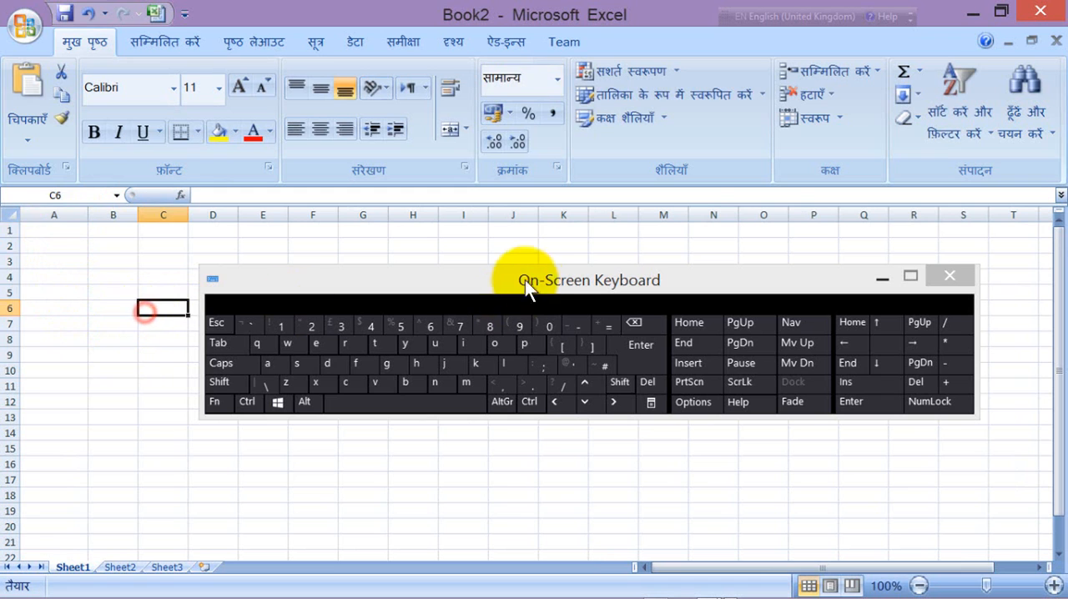
# Step: Move the On-Screen Keyboard away from the upper rows and widen column C to more than three times its width
pyautogui.moveTo(530, 276); pyautogui.dragTo(637, 311)
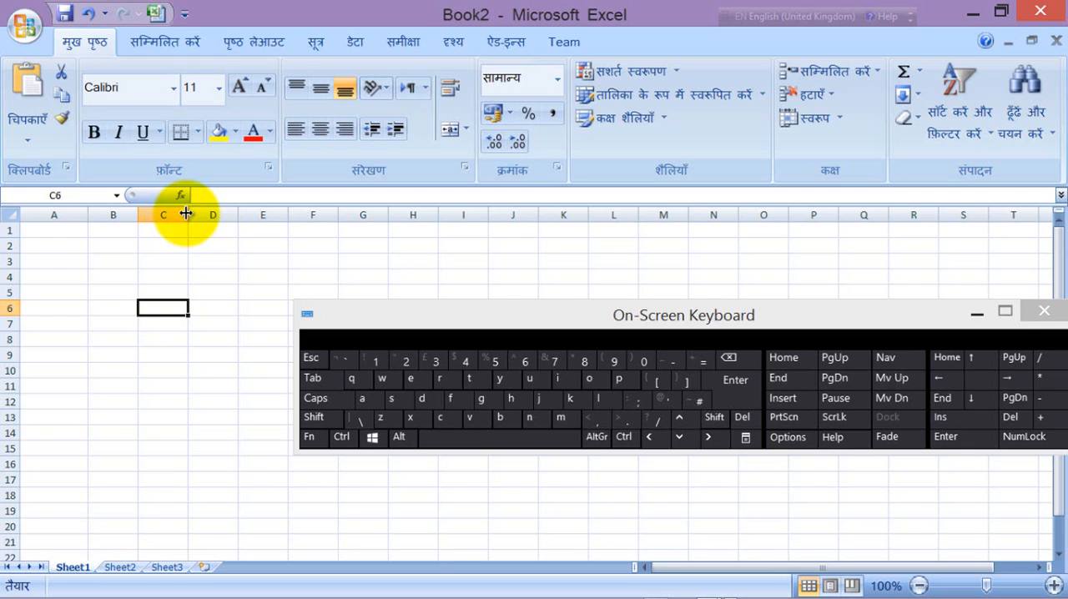
pyautogui.moveTo(186, 214); pyautogui.dragTo(187, 213)
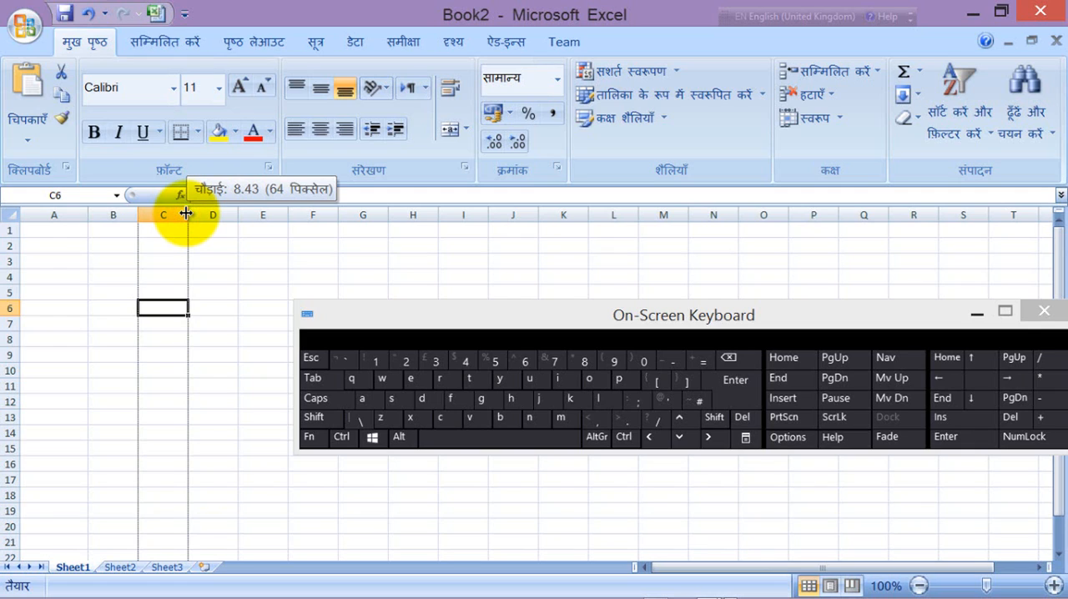
pyautogui.moveTo(186, 214); pyautogui.dragTo(321, 214)
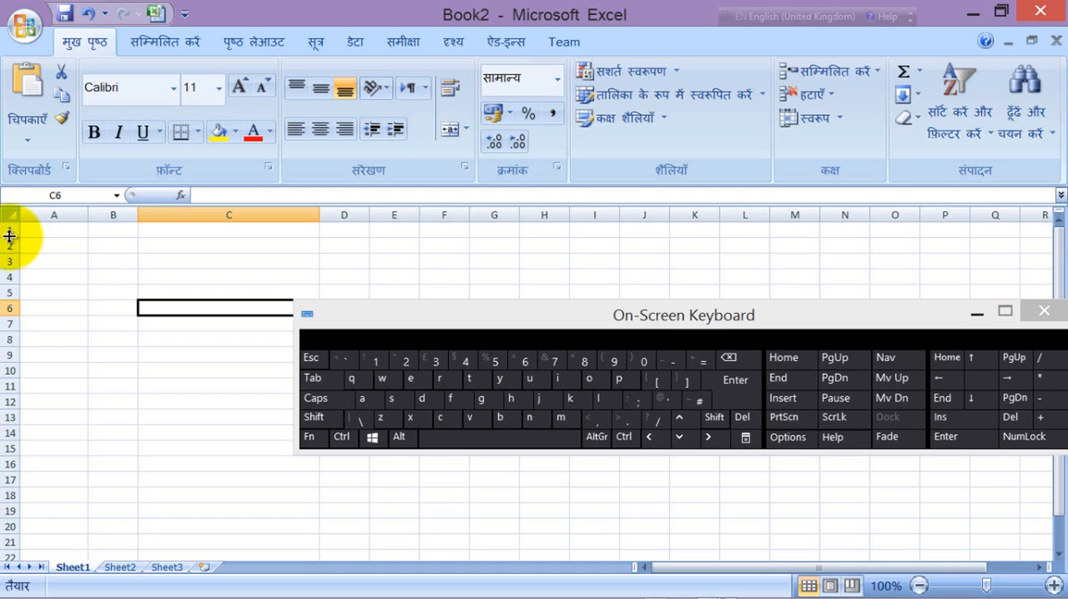
# Step: Increase the height of row 1 to almost twice the default and select cell A1
pyautogui.moveTo(10, 236); pyautogui.dragTo(13, 263)
pyautogui.click(77, 298)
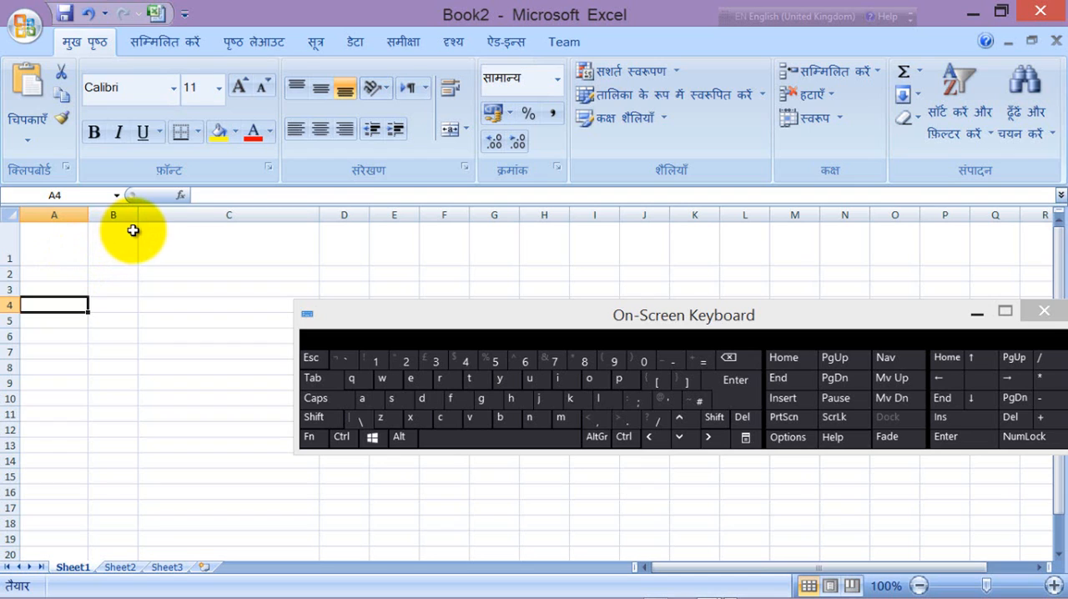
pyautogui.click(152, 273)
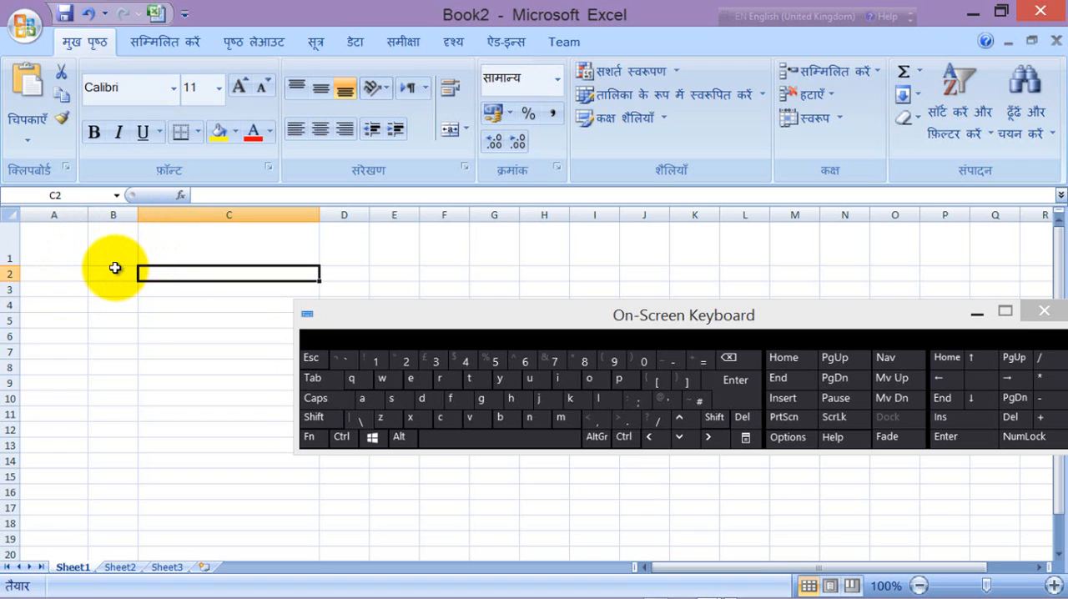
pyautogui.click(59, 253)
pyautogui.moveTo(10, 265); pyautogui.dragTo(9, 249)
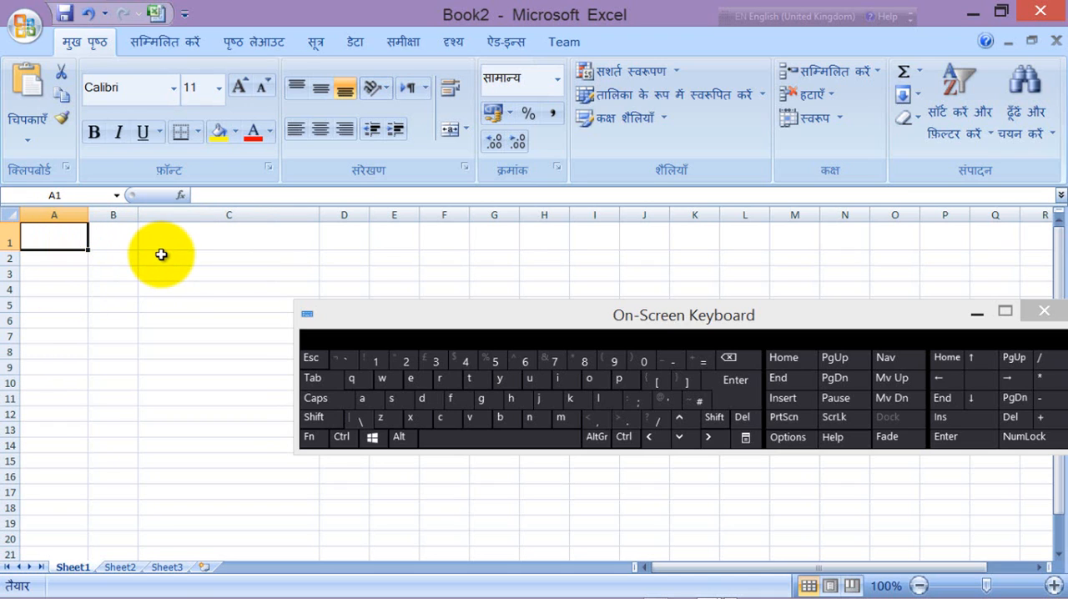
# Step: Enter 1 in cell A1
pyautogui.write('1')
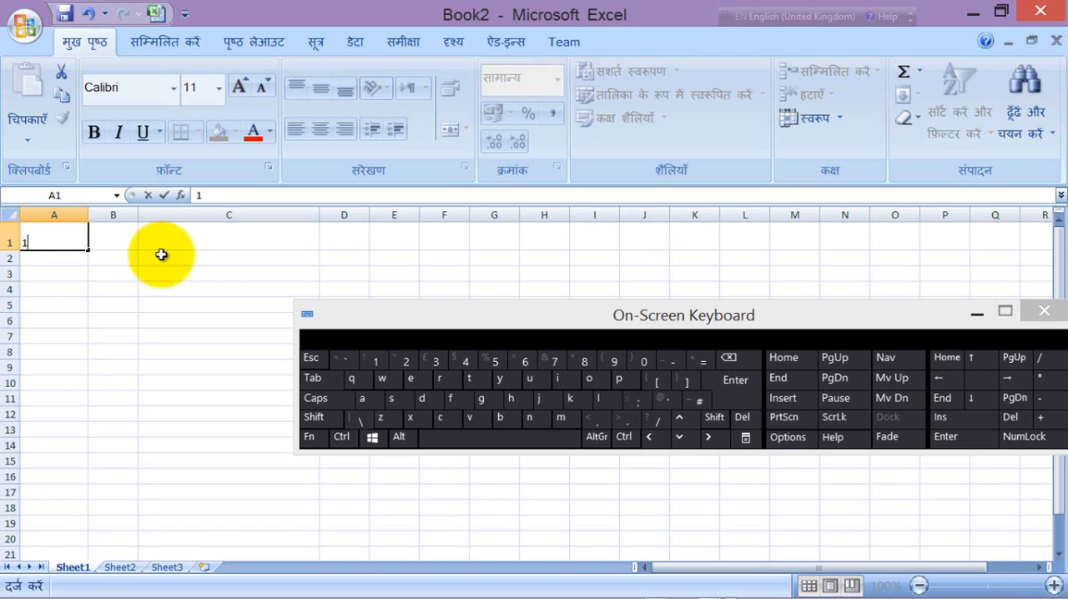
pyautogui.click(78, 274)
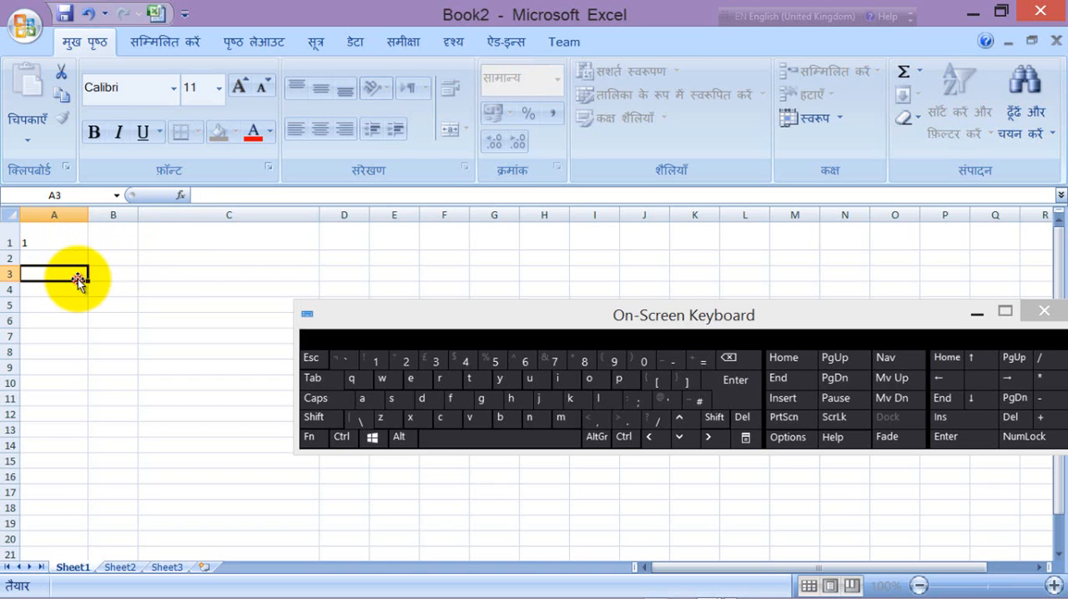
pyautogui.click(340, 436)
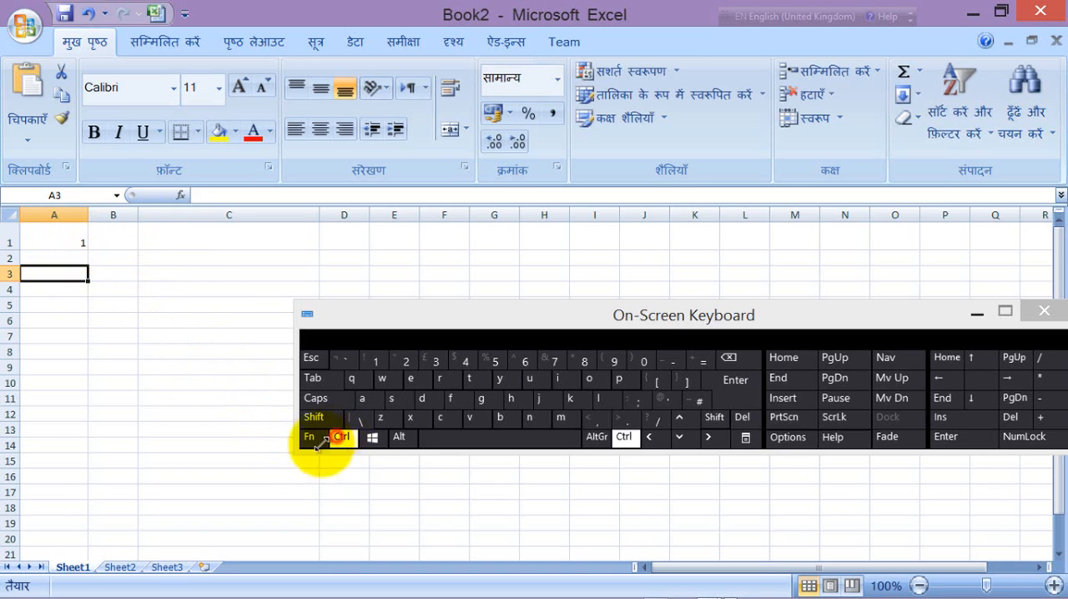
pyautogui.keyDown('ctrl'); pyautogui.click(81, 241); pyautogui.keyUp('ctrl')
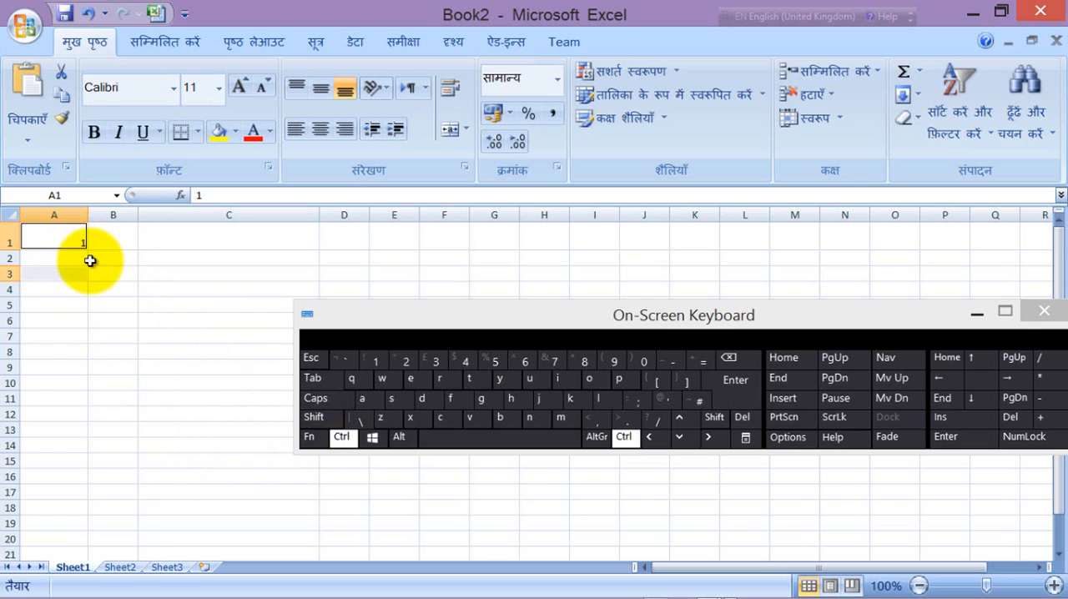
pyautogui.keyDown('ctrl'); pyautogui.click(103, 267); pyautogui.keyUp('ctrl')
pyautogui.keyDown('ctrl'); pyautogui.click(67, 243); pyautogui.keyUp('ctrl')
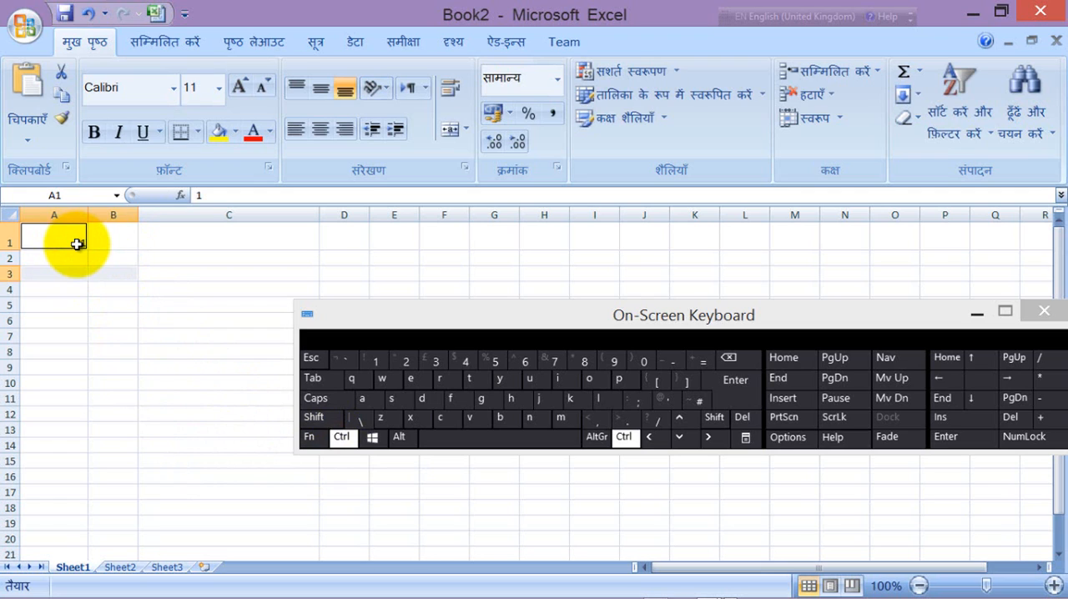
pyautogui.keyDown('ctrl'); pyautogui.click(150, 289); pyautogui.keyUp('ctrl')
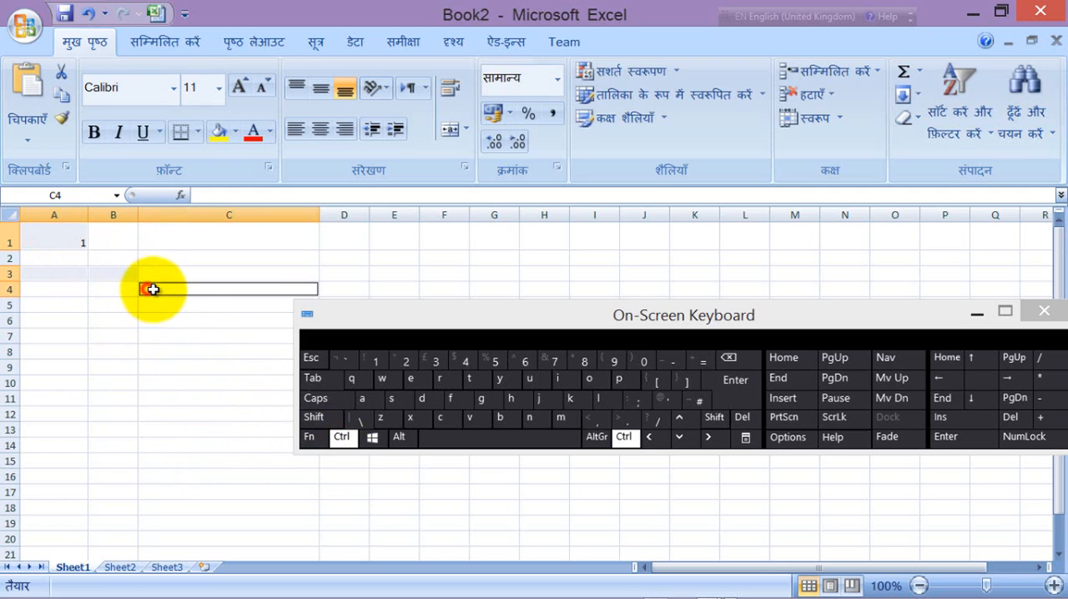
pyautogui.click(340, 437)
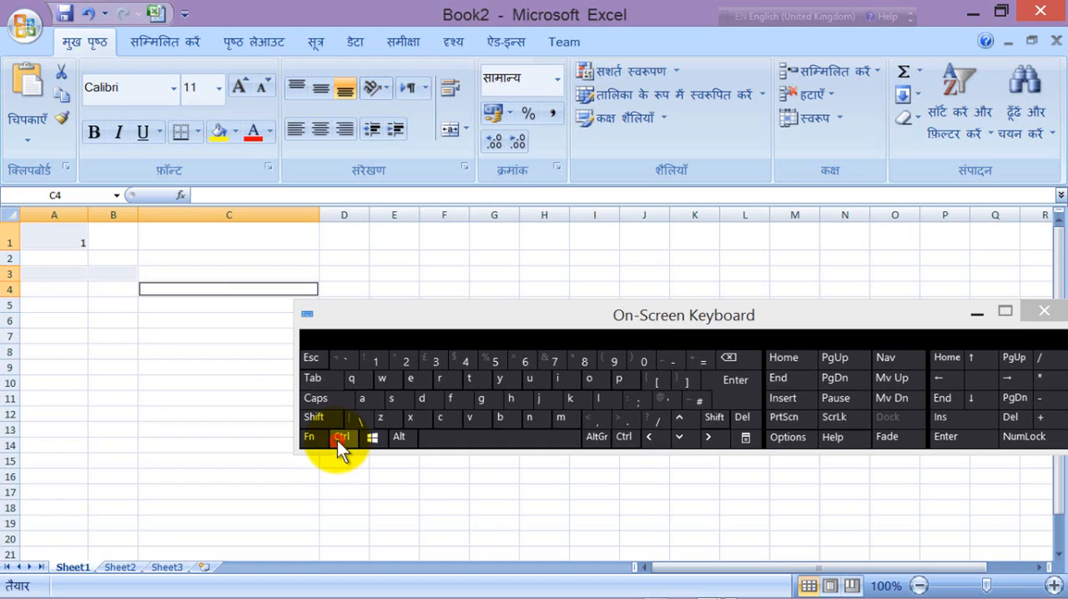
# Step: Fill column A from A1 down to A20 with the number series 1 to 20
pyautogui.click(63, 240)
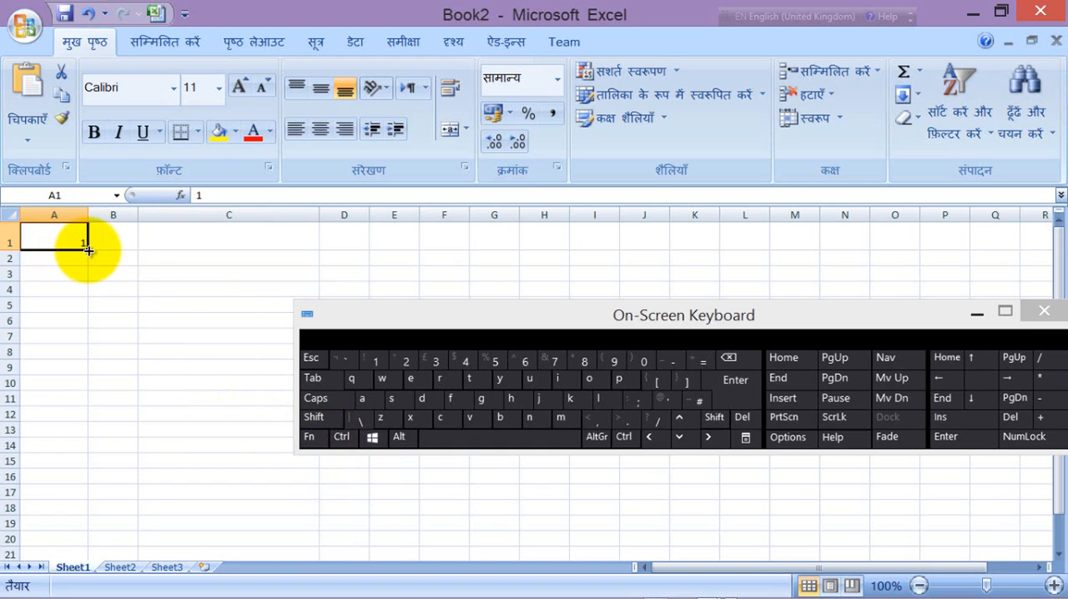
pyautogui.press('ctrl')
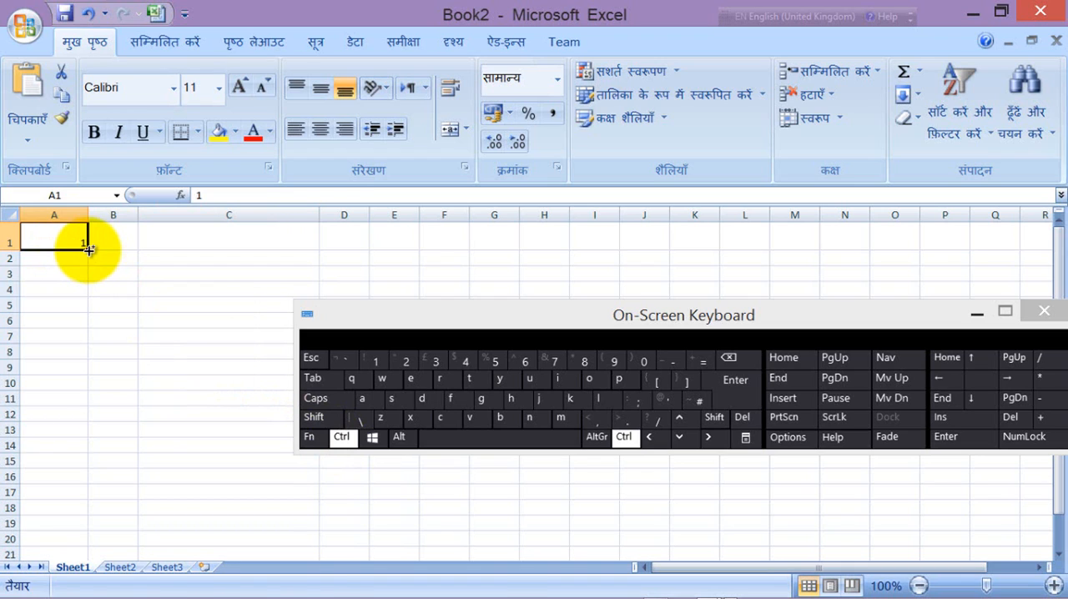
pyautogui.moveTo(89, 248); pyautogui.dragTo(85, 544)
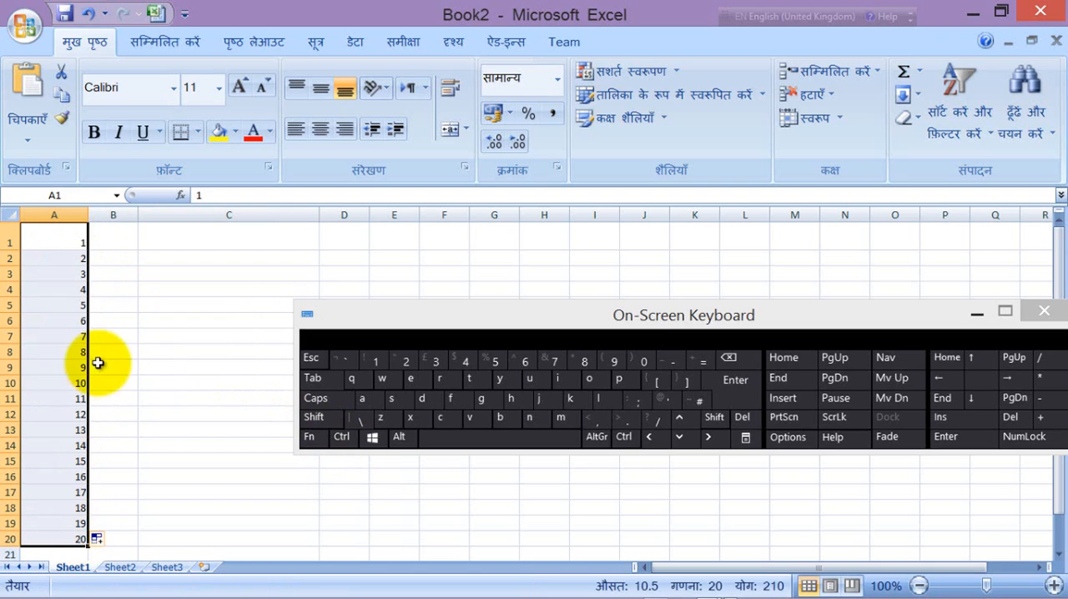
# Step: Fill row 1 from A1 across to N1 with the series 1 to 14, and move the On-Screen Keyboard lower
pyautogui.click(77, 240)
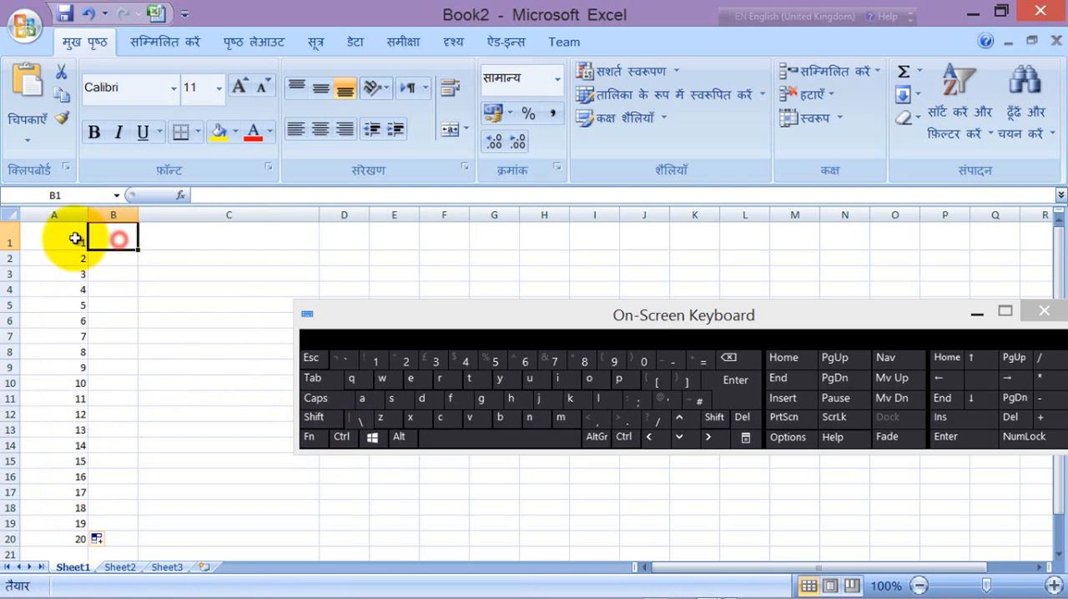
pyautogui.moveTo(87, 248); pyautogui.dragTo(858, 241)
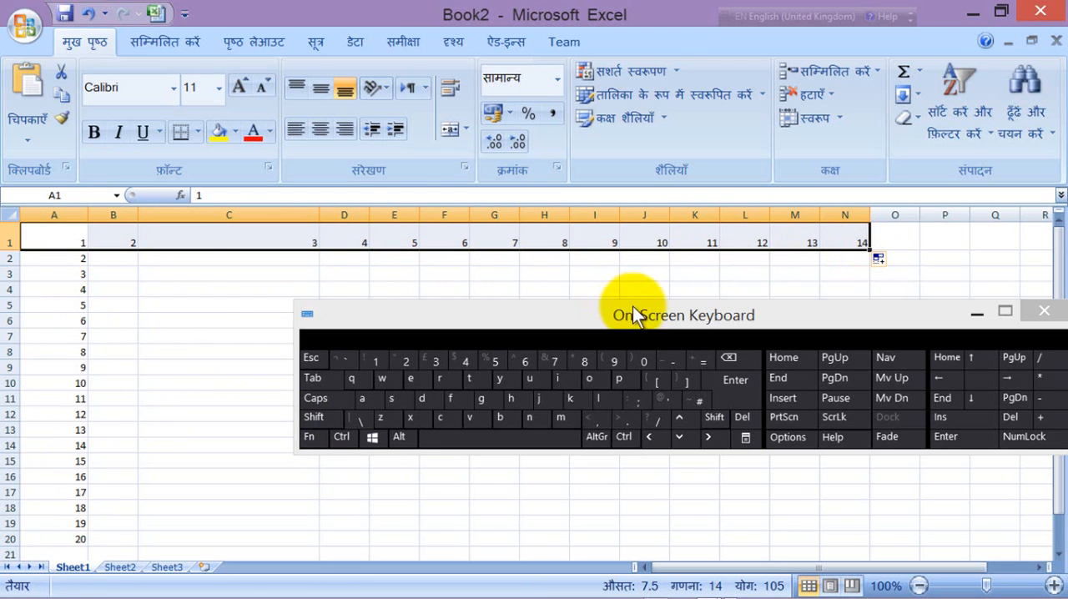
pyautogui.moveTo(634, 308); pyautogui.dragTo(681, 404)
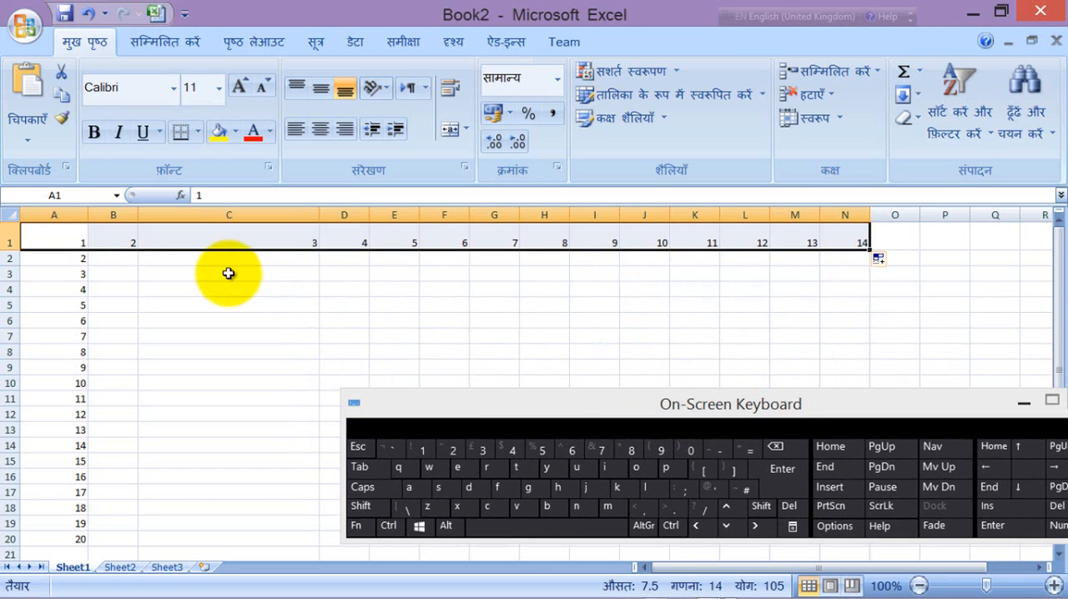
# Step: Enter 1 in cell B3 and select that cell again
pyautogui.click(119, 273)
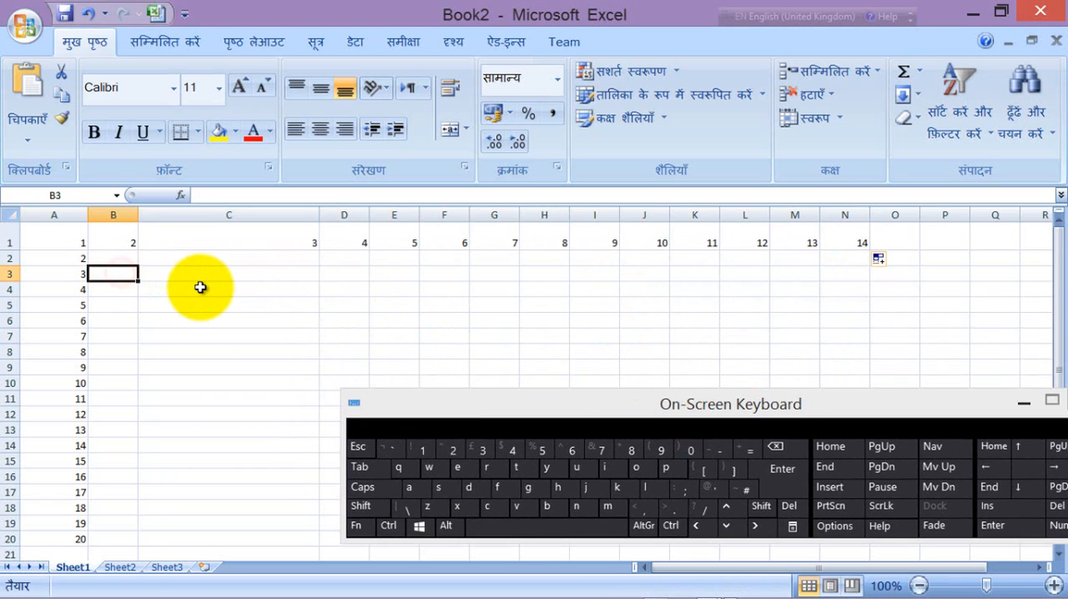
pyautogui.write('1')
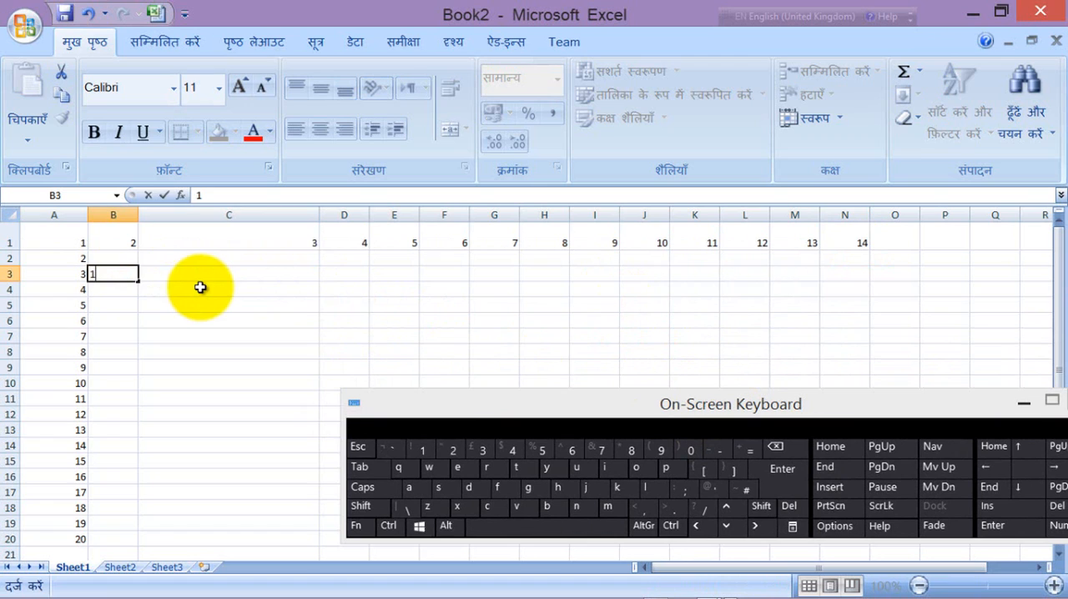
pyautogui.click(141, 302)
pyautogui.click(119, 273)
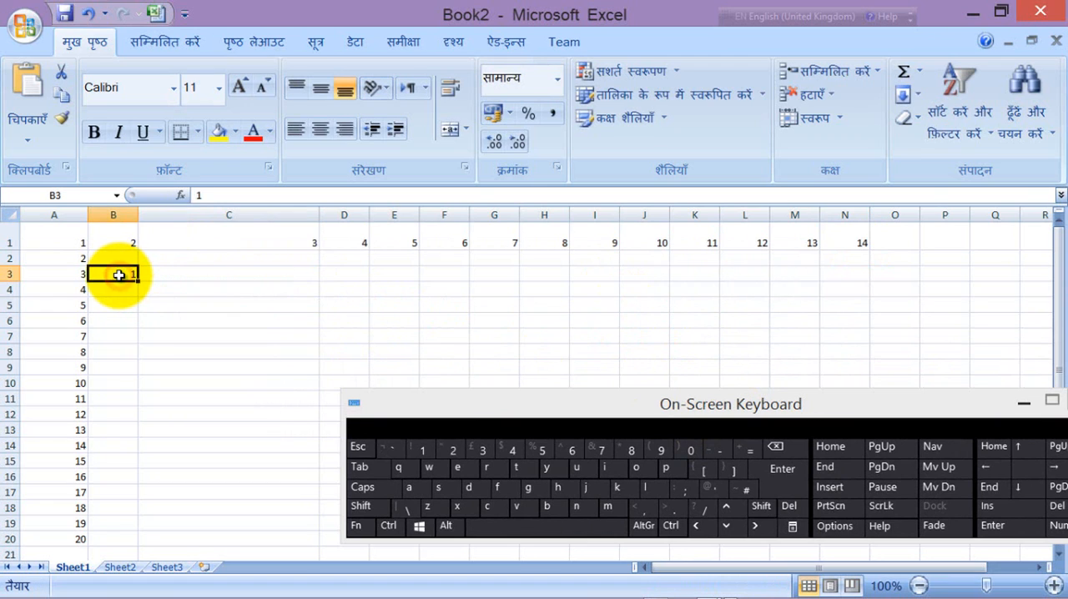
# Step: Select B3:C3 and fill it down to row 19 so that column B holds the series 1 to 17
pyautogui.moveTo(120, 274); pyautogui.dragTo(211, 275)
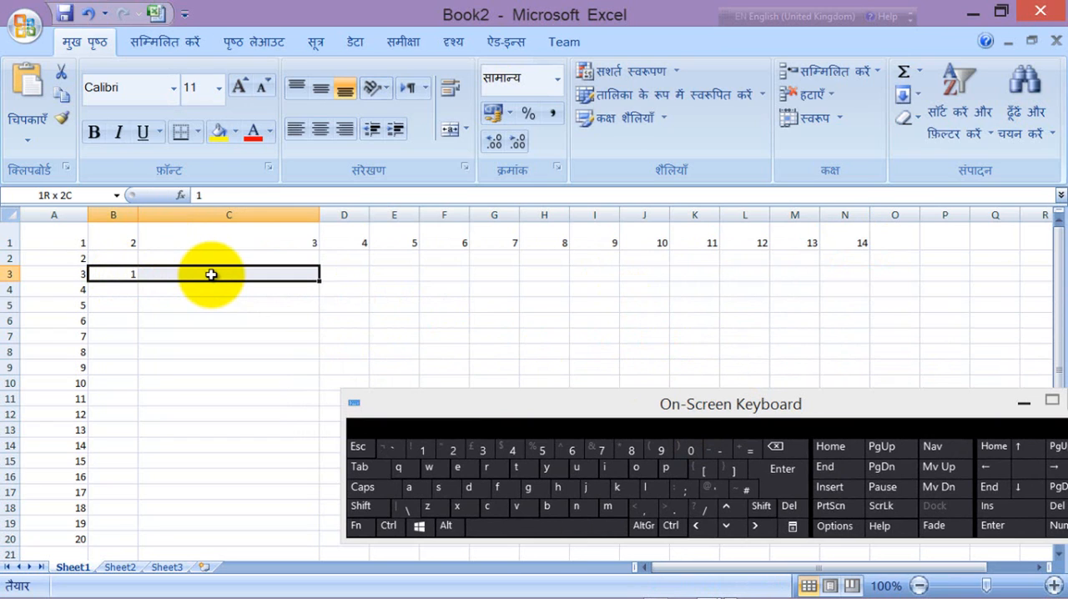
pyautogui.moveTo(211, 274); pyautogui.dragTo(219, 276)
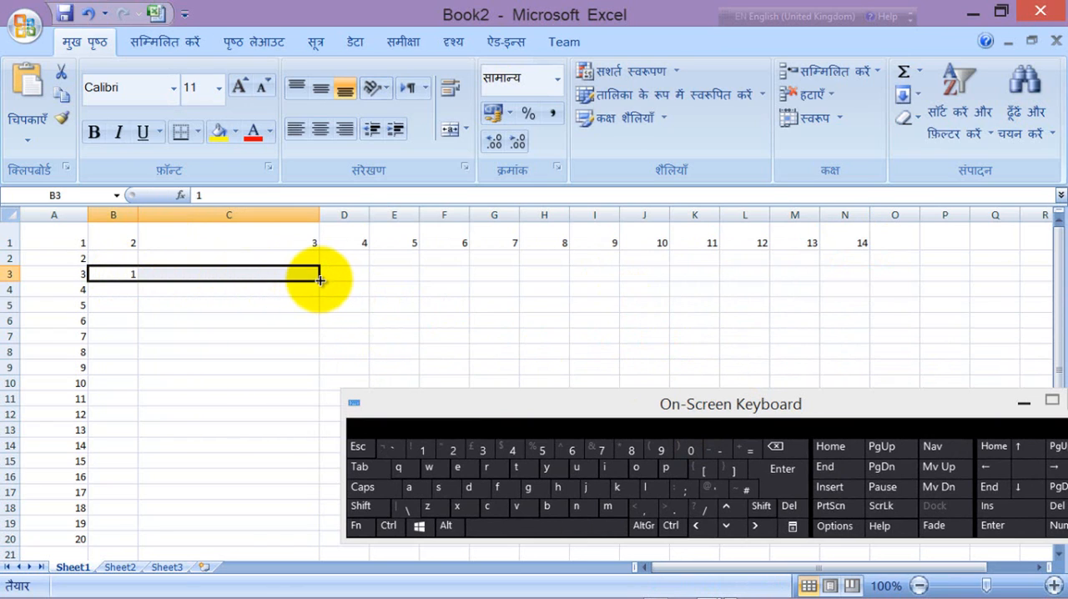
pyautogui.moveTo(320, 280); pyautogui.dragTo(322, 526)
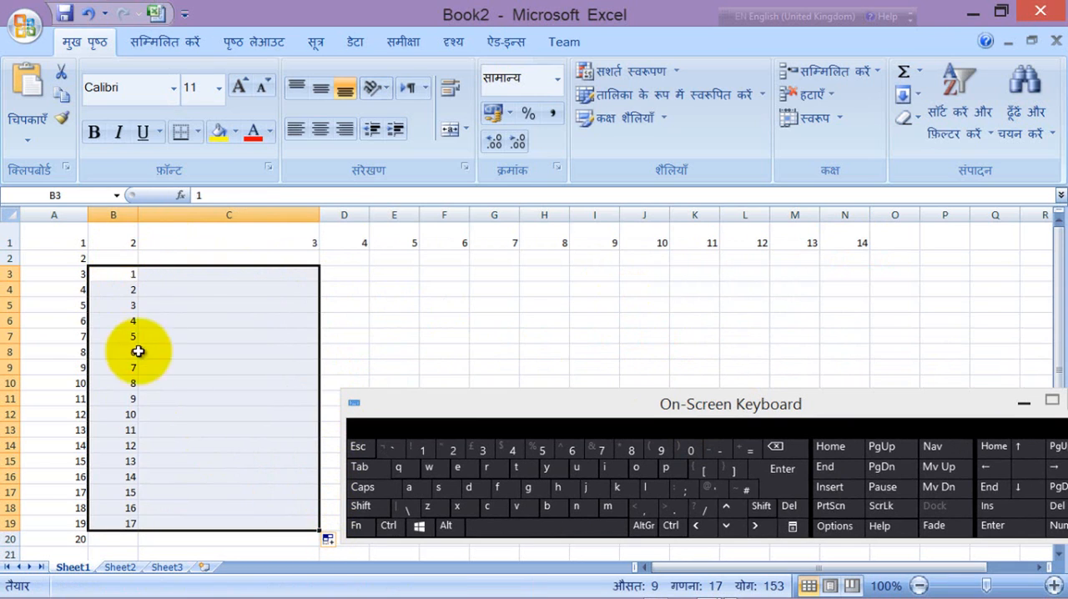
# Step: Select the empty cells C6, C3 and D3 one after another
pyautogui.click(189, 320)
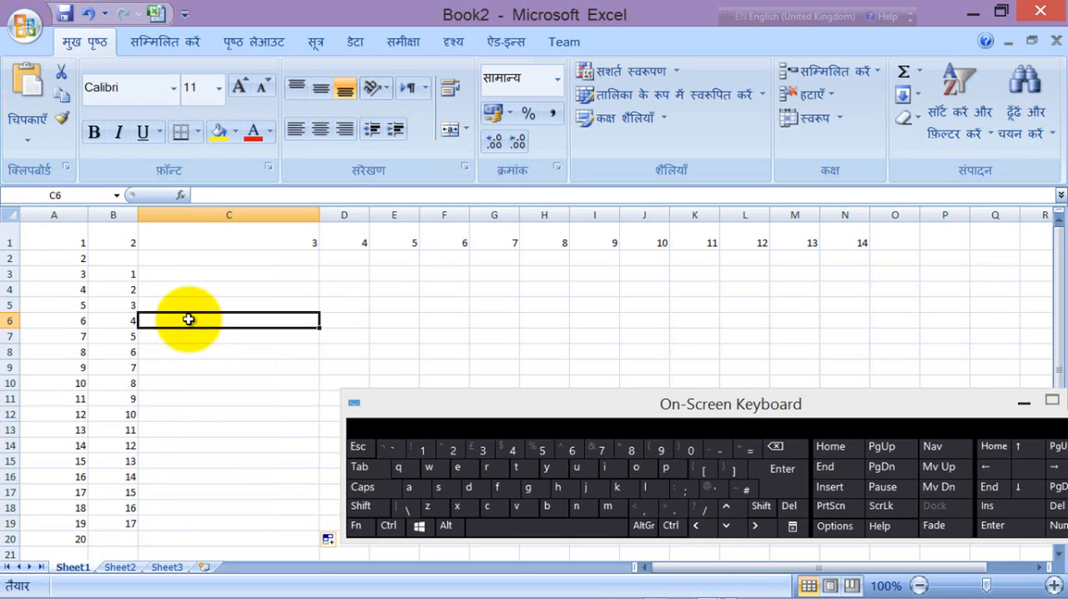
pyautogui.click(230, 279)
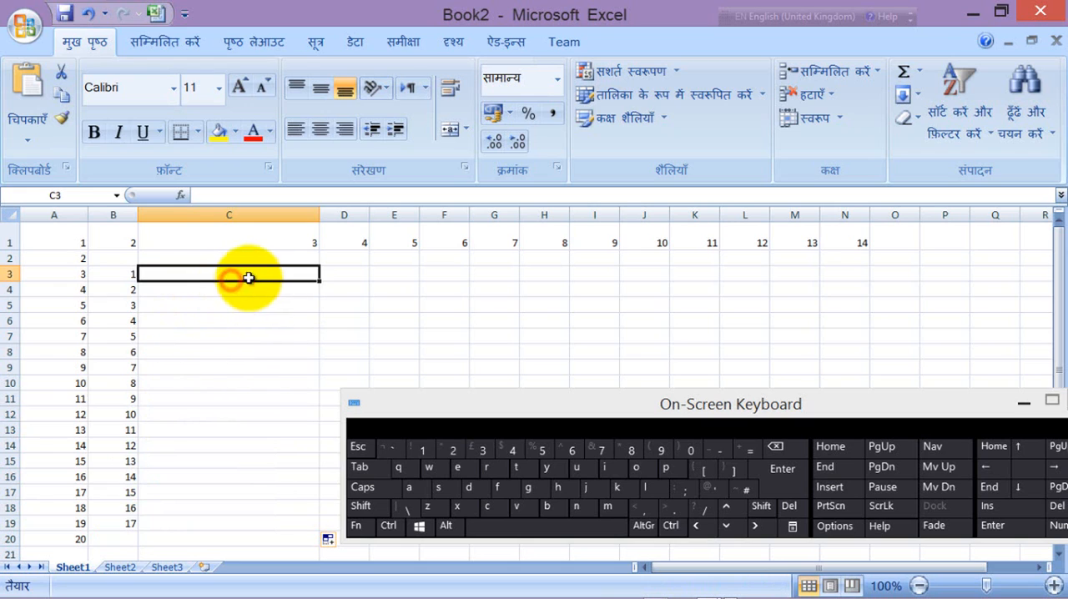
pyautogui.click(339, 274)
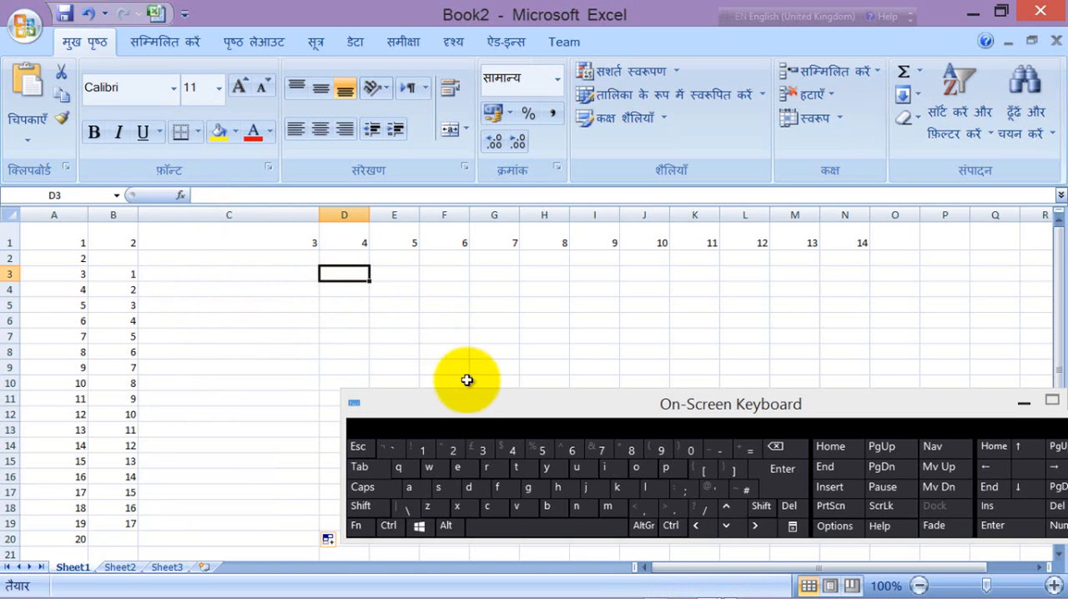
# Step: Move the On-Screen Keyboard away from the columns near D and enter 10 in cell D5
pyautogui.moveTo(487, 403); pyautogui.dragTo(748, 311)
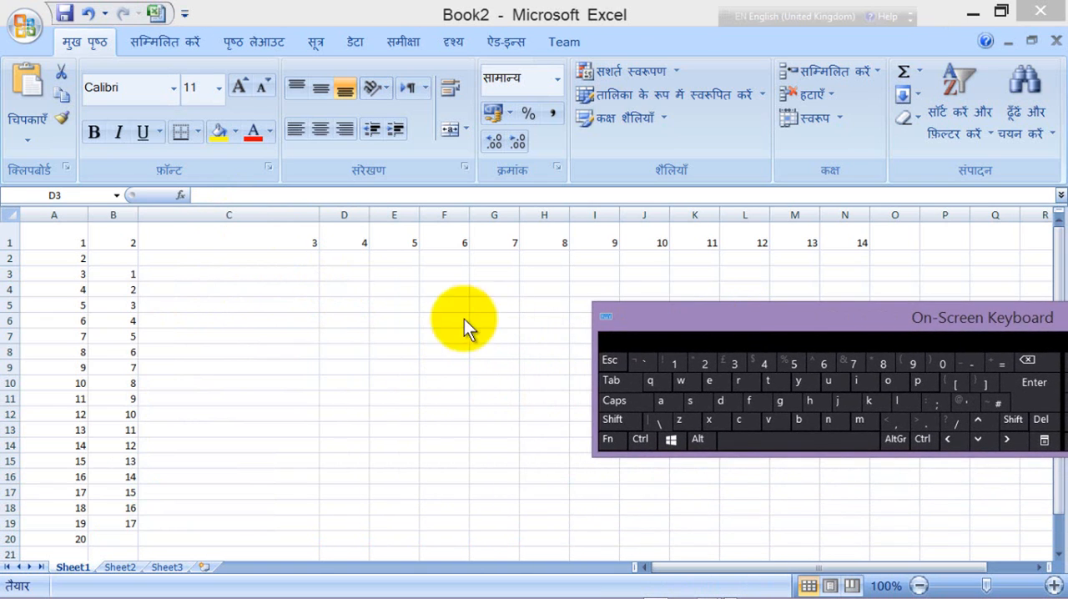
pyautogui.click(341, 305)
pyautogui.click(342, 305)
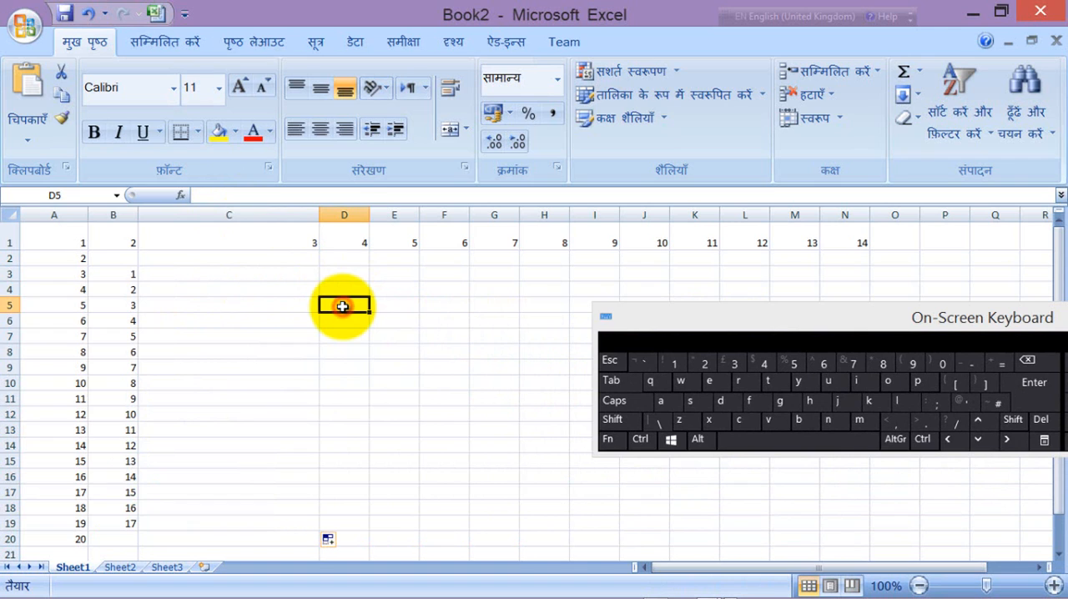
pyautogui.write('1')
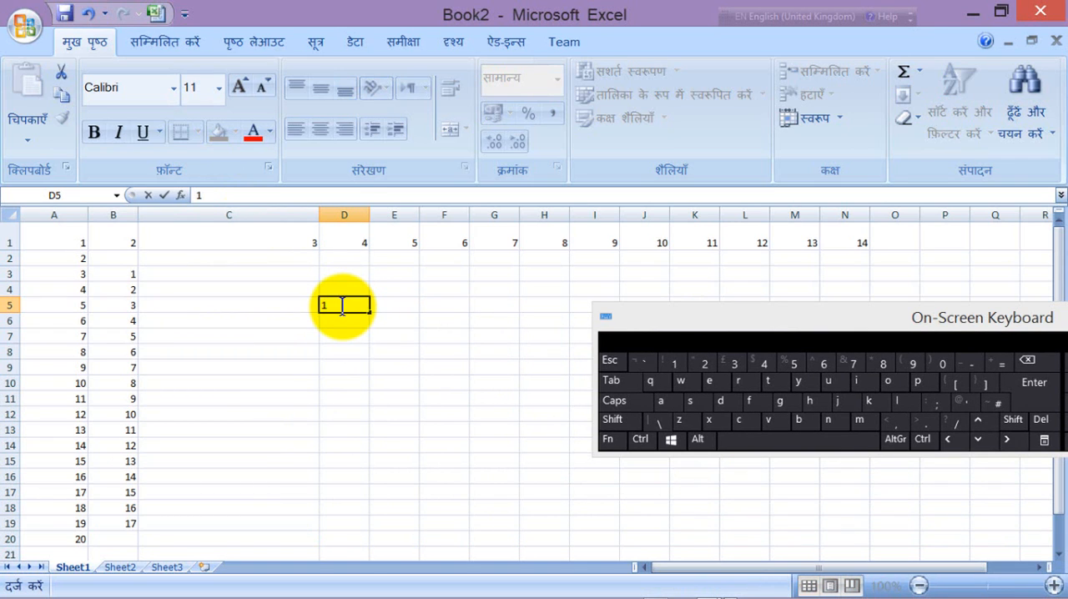
pyautogui.write('0')
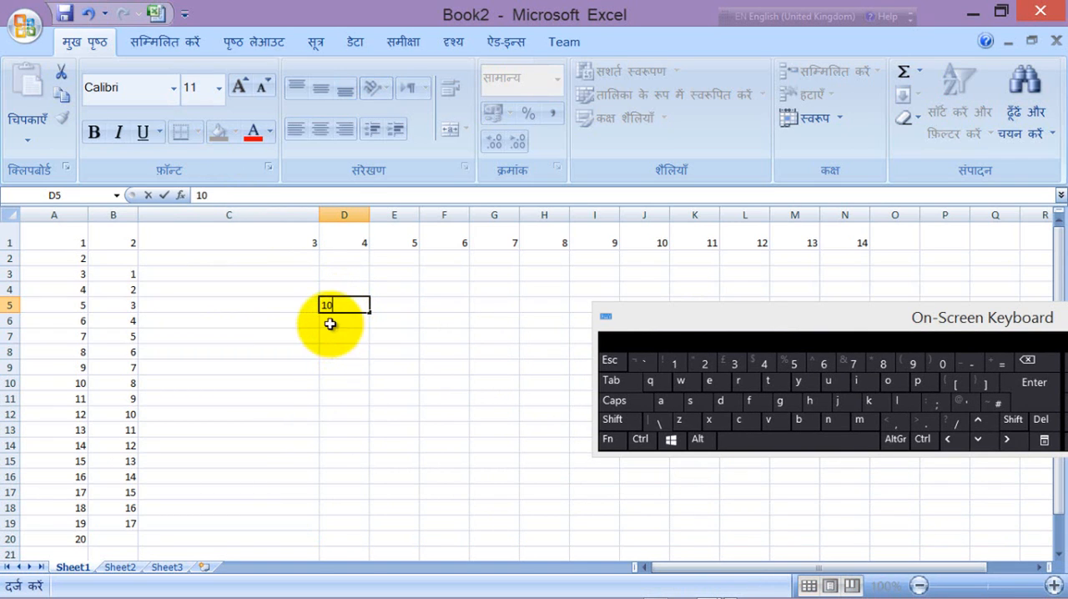
# Step: Enter the formula =D5+1 in cell D6, referencing the cell directly above
pyautogui.click(334, 322)
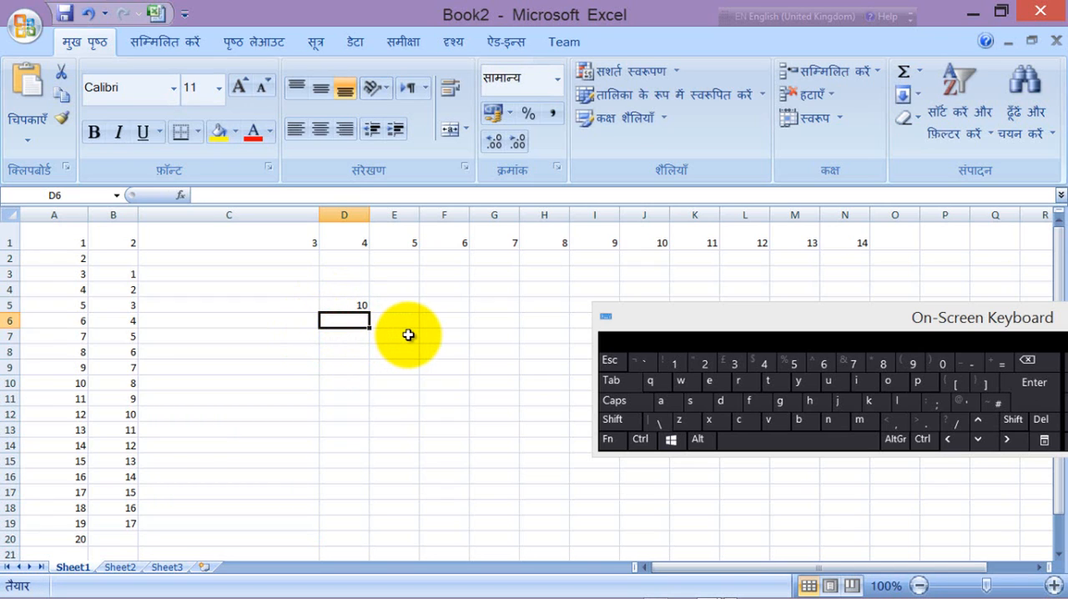
pyautogui.write('=')
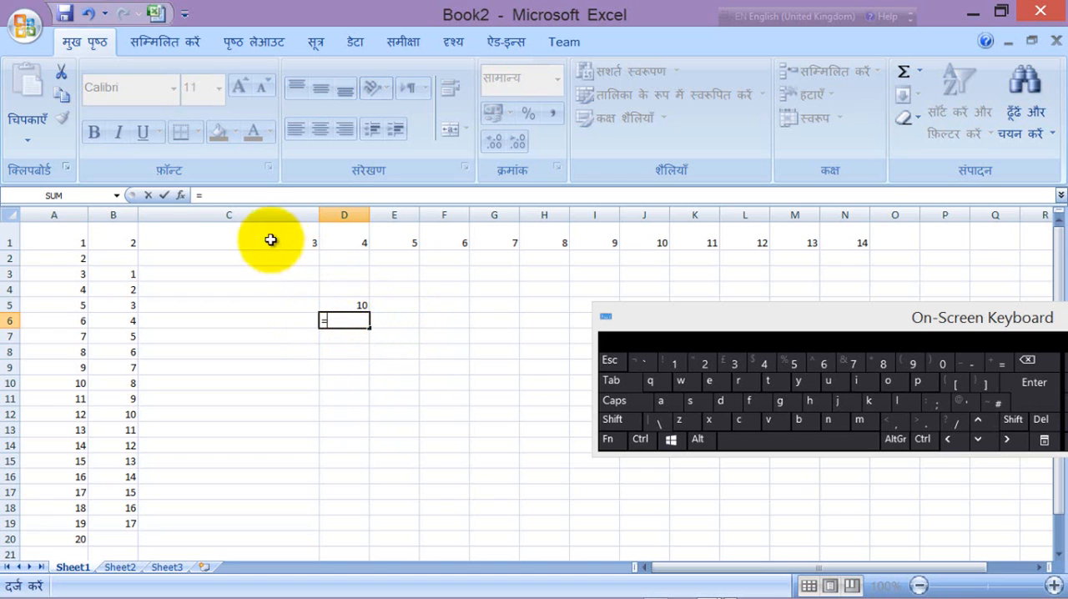
pyautogui.click(359, 306)
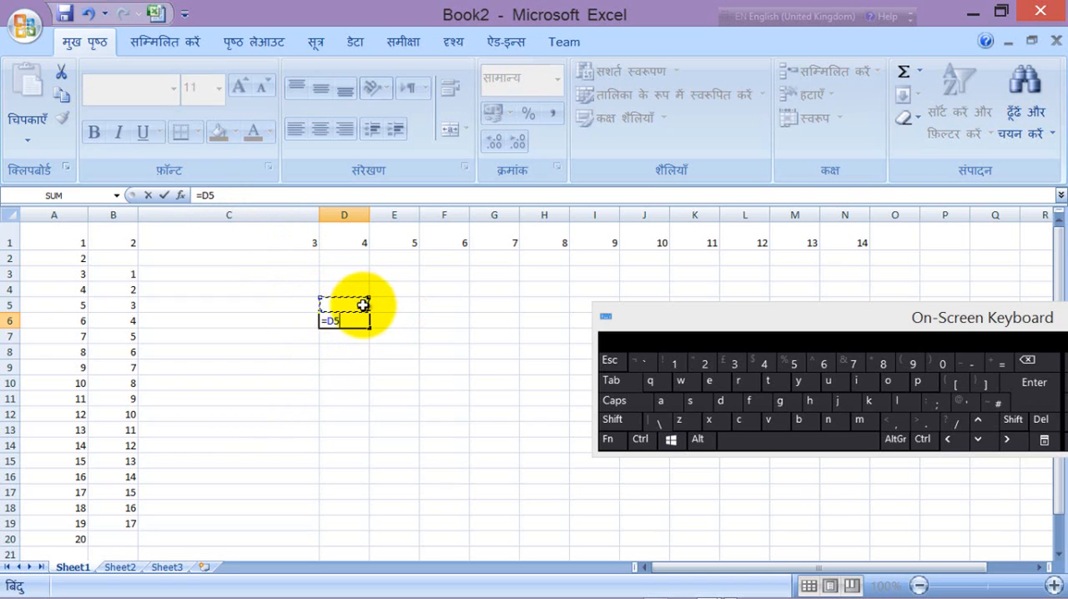
pyautogui.click(244, 195)
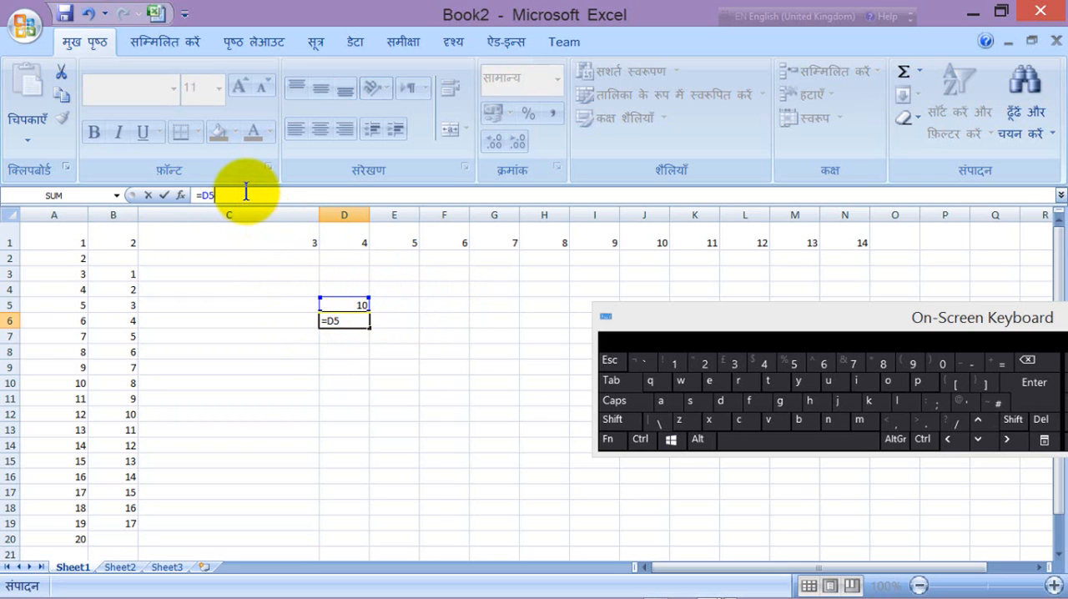
pyautogui.press('shift')
pyautogui.click(164, 194)
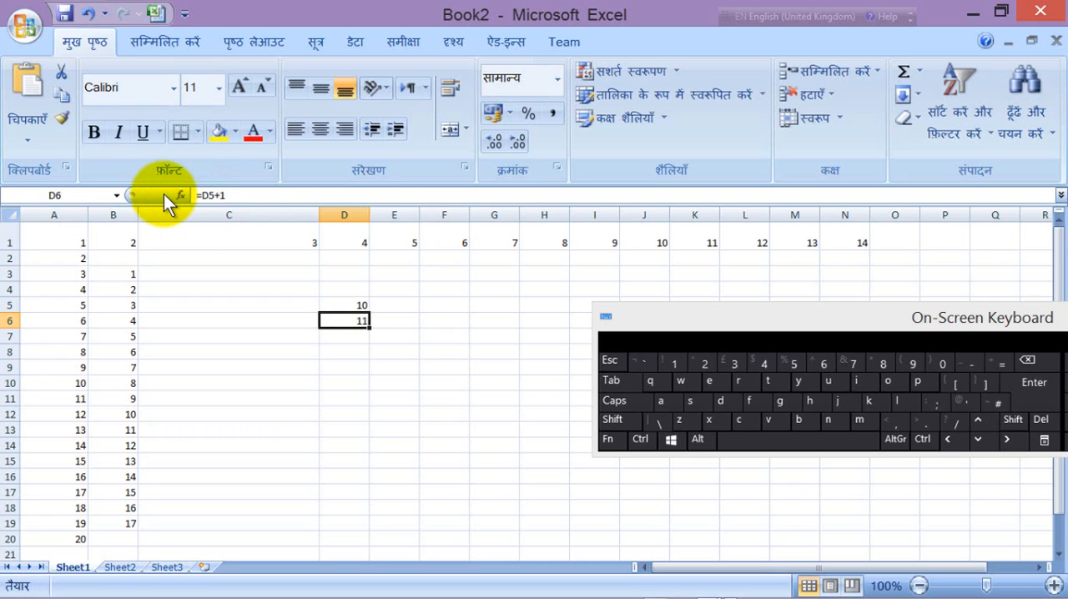
# Step: Fill the formula in D6 down column D to row 28, so the series runs up to 33
pyautogui.click(427, 354)
pyautogui.click(358, 320)
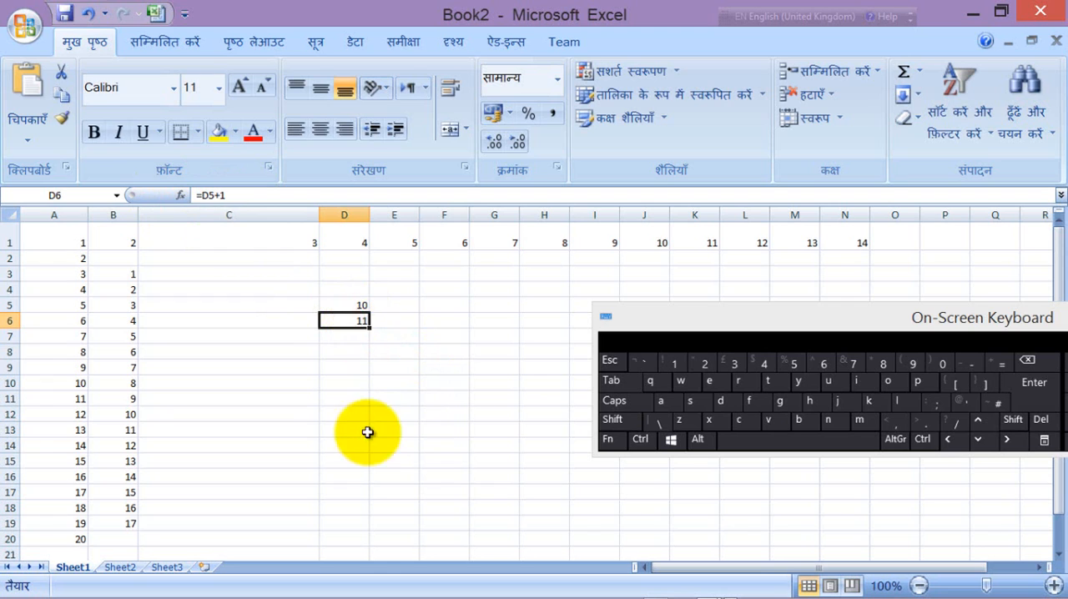
pyautogui.moveTo(371, 327); pyautogui.dragTo(375, 544)
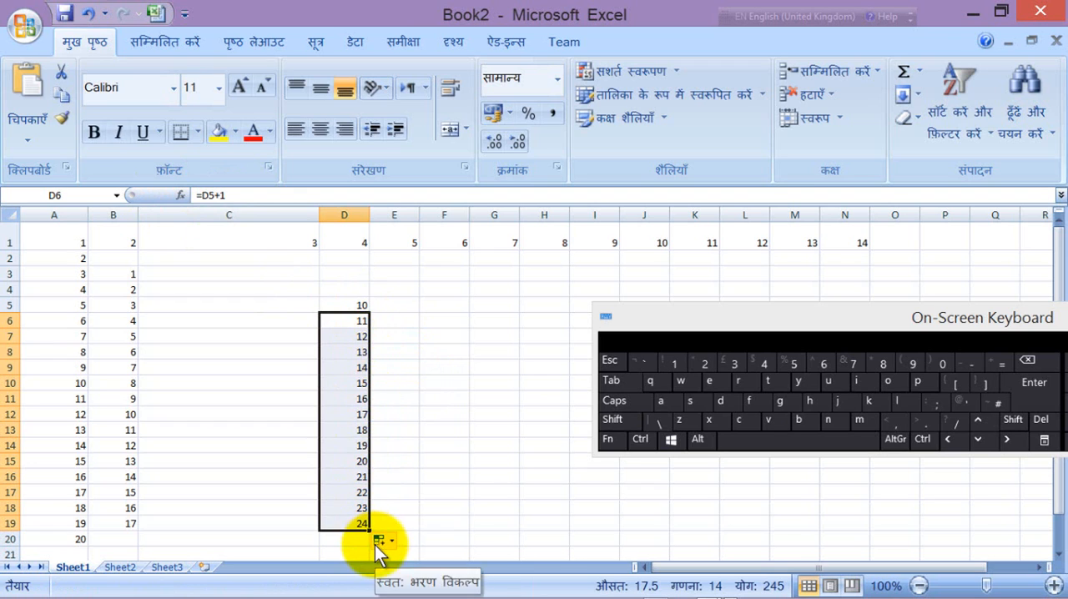
pyautogui.click(1060, 557)
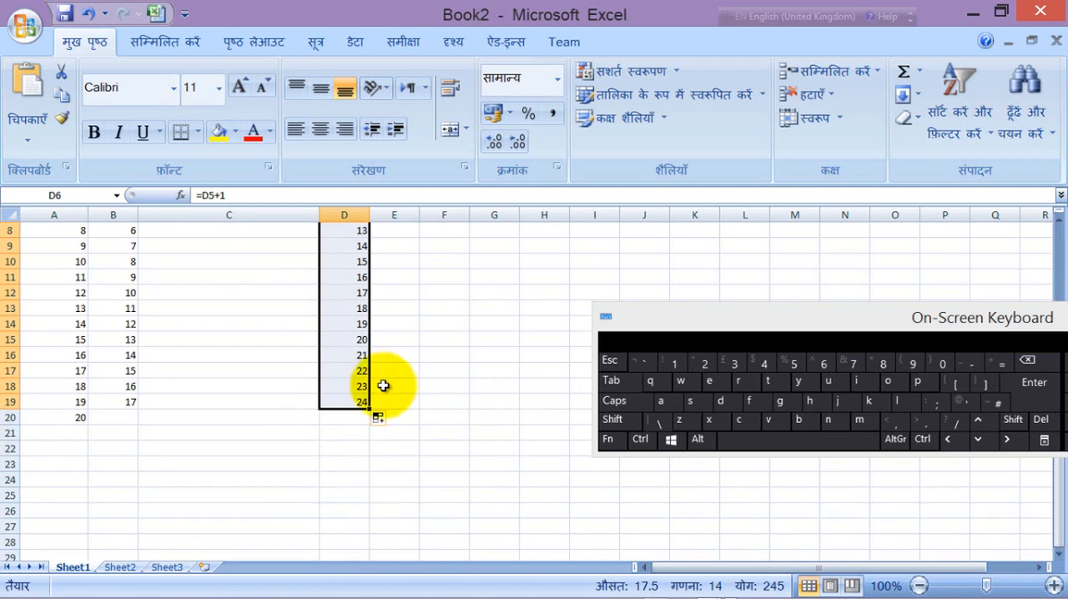
pyautogui.moveTo(370, 408); pyautogui.dragTo(370, 549)
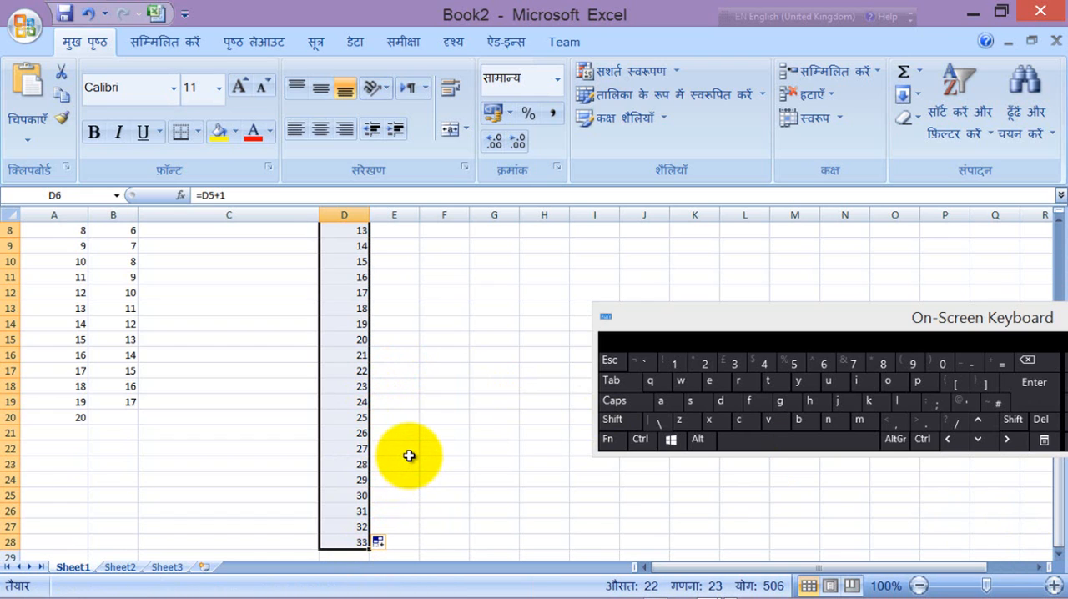
# Step: Move the On-Screen Keyboard lower and copy the range B4:D14
pyautogui.scroll(3, 405, 455)
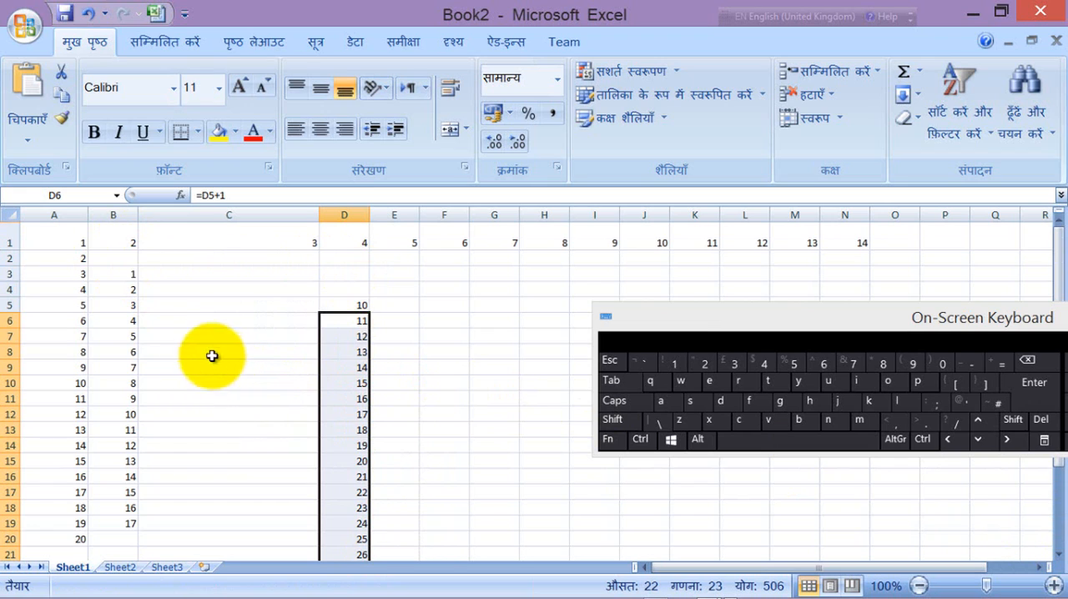
pyautogui.click(263, 290)
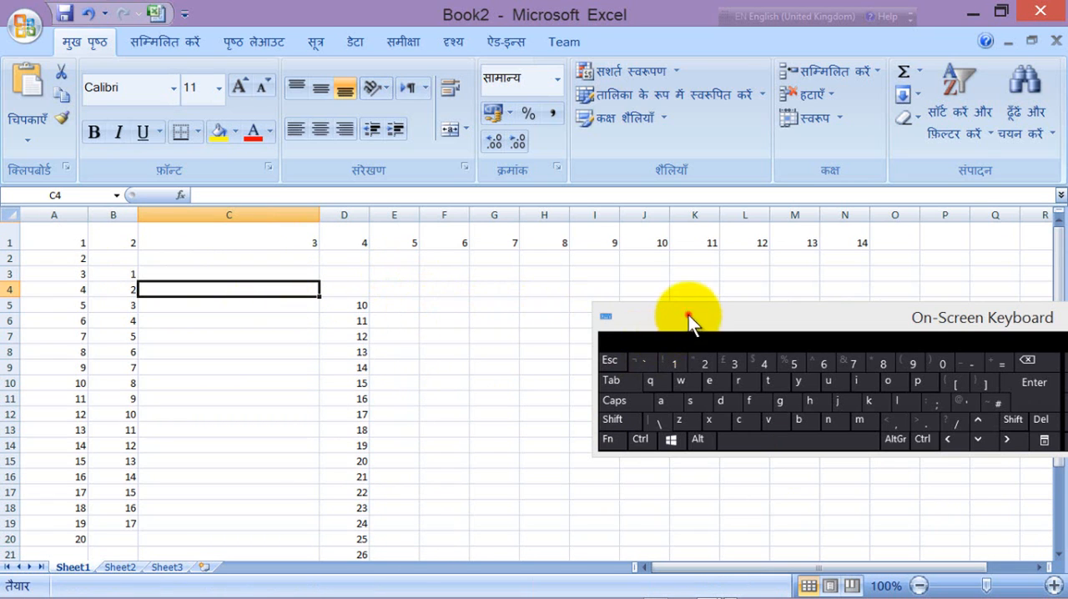
pyautogui.moveTo(688, 315); pyautogui.dragTo(705, 403)
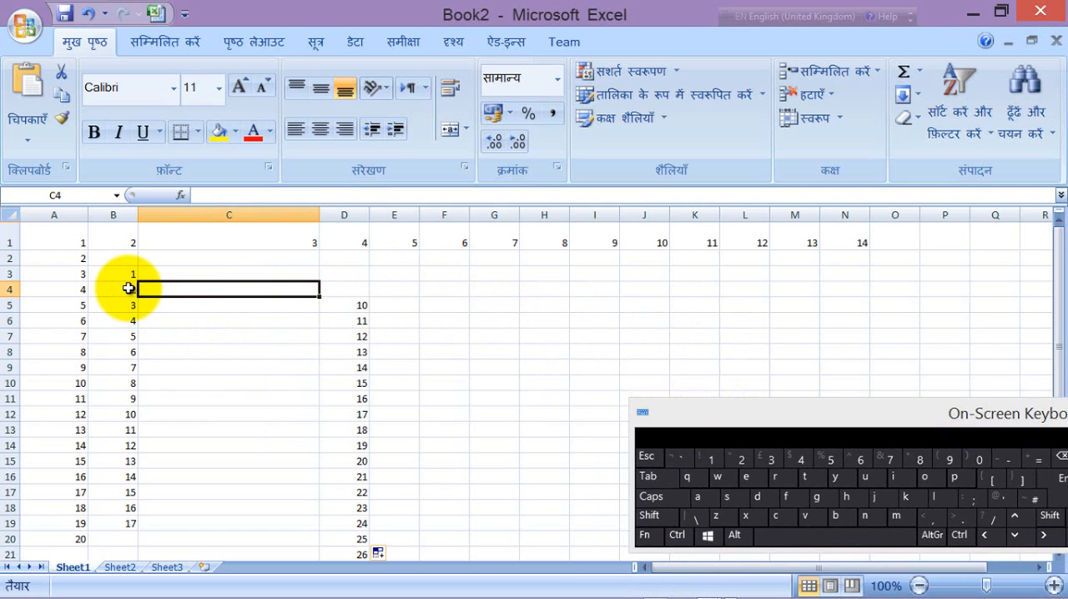
pyautogui.moveTo(128, 288); pyautogui.dragTo(367, 440)
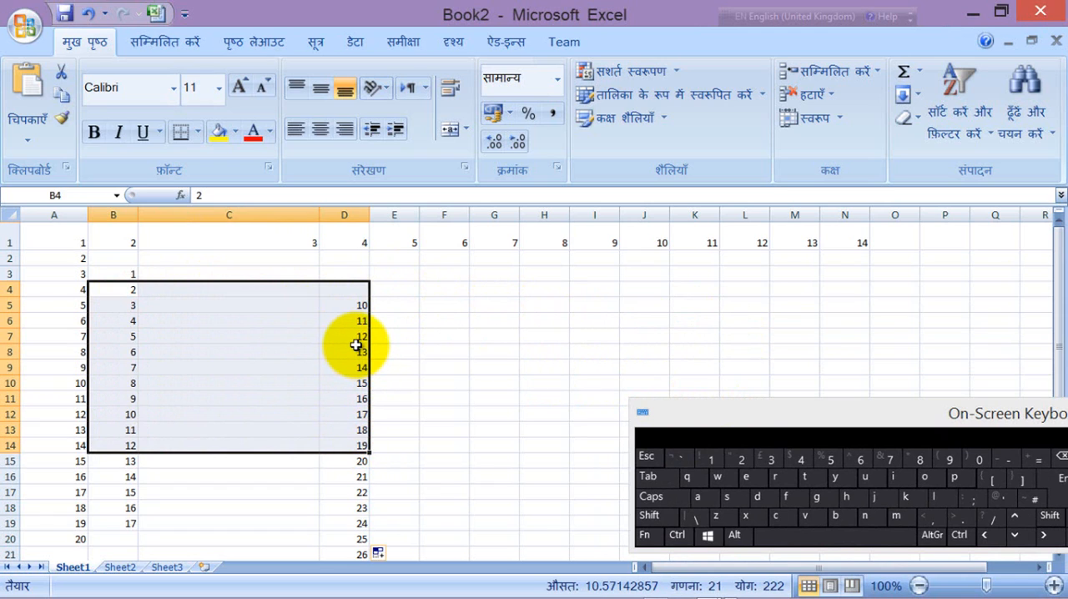
pyautogui.rightClick(344, 345)
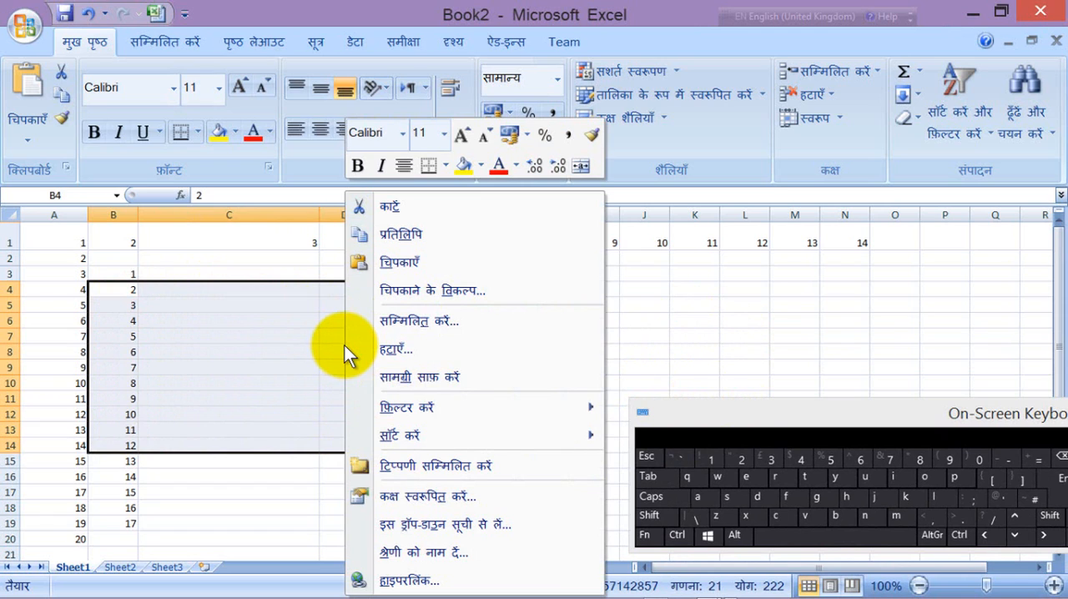
pyautogui.click(412, 236)
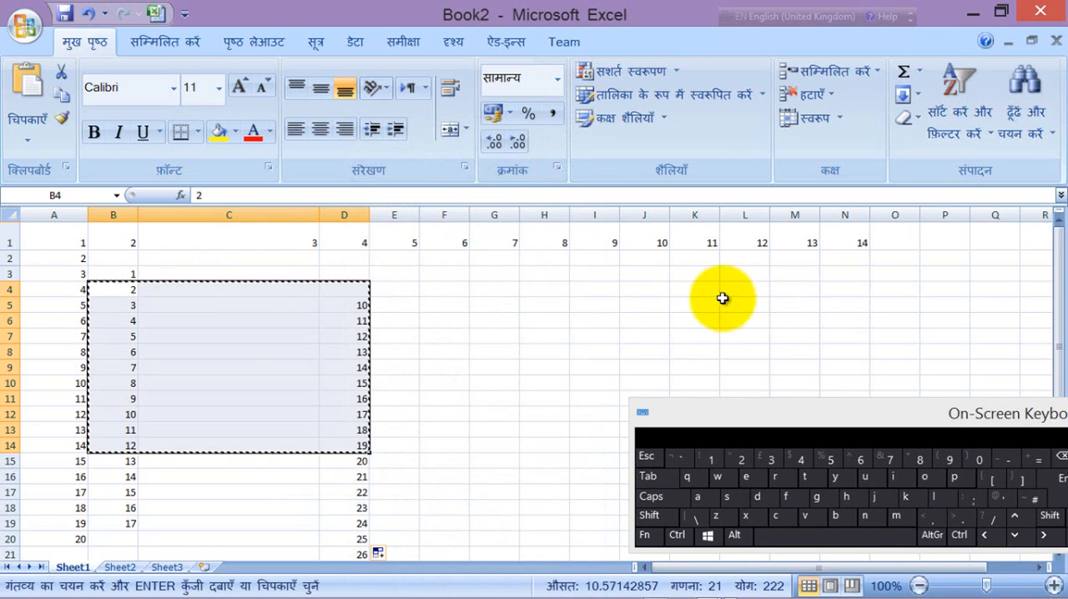
# Step: View Sheet2 briefly, return to Sheet1, paste the copied range at H4, and select cell I6
pyautogui.click(123, 569)
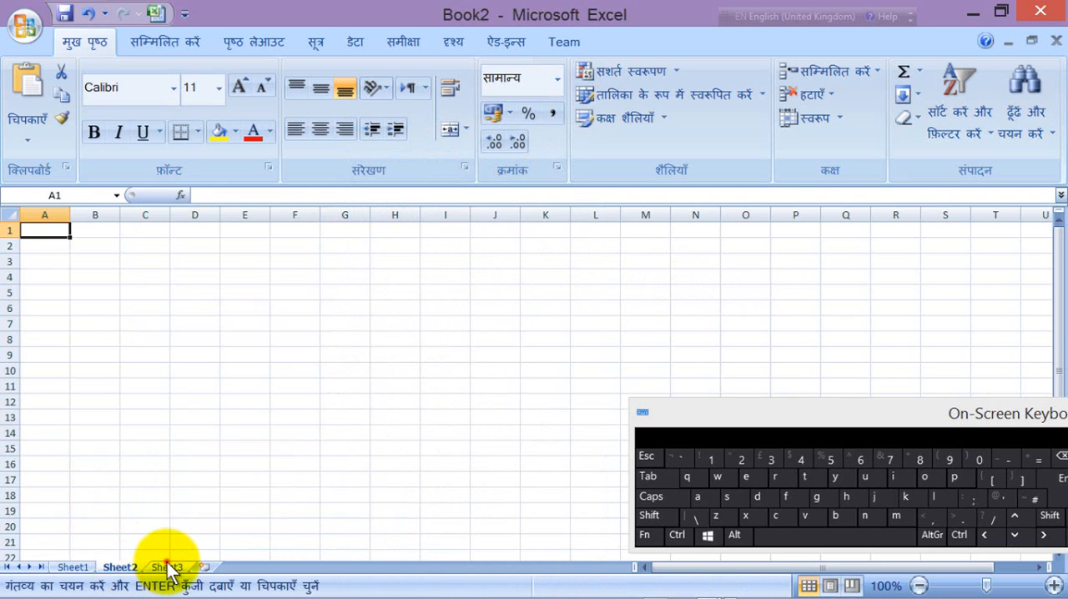
pyautogui.click(75, 568)
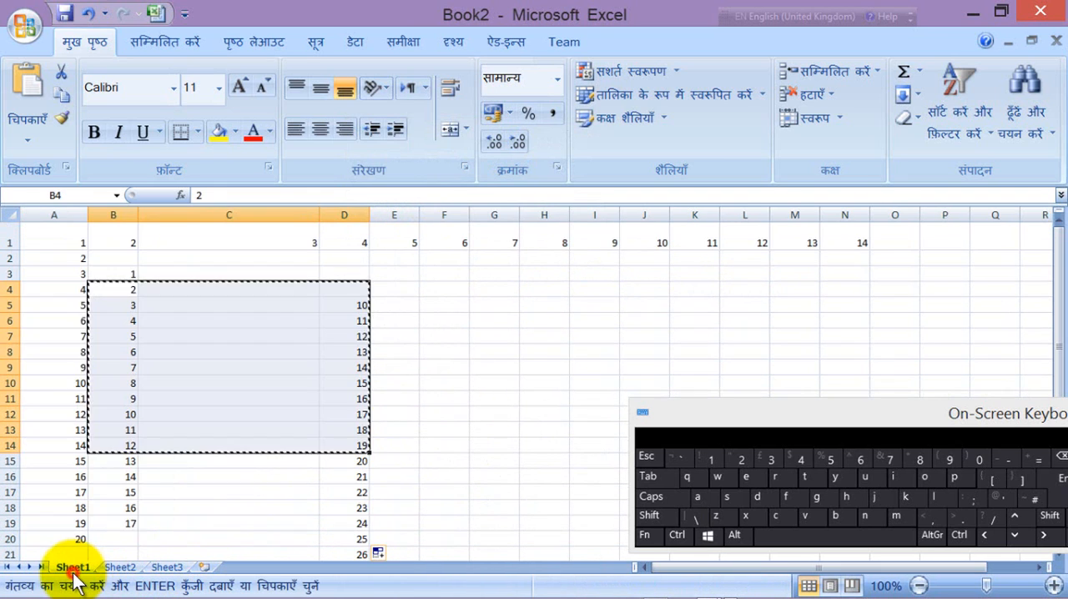
pyautogui.click(542, 287)
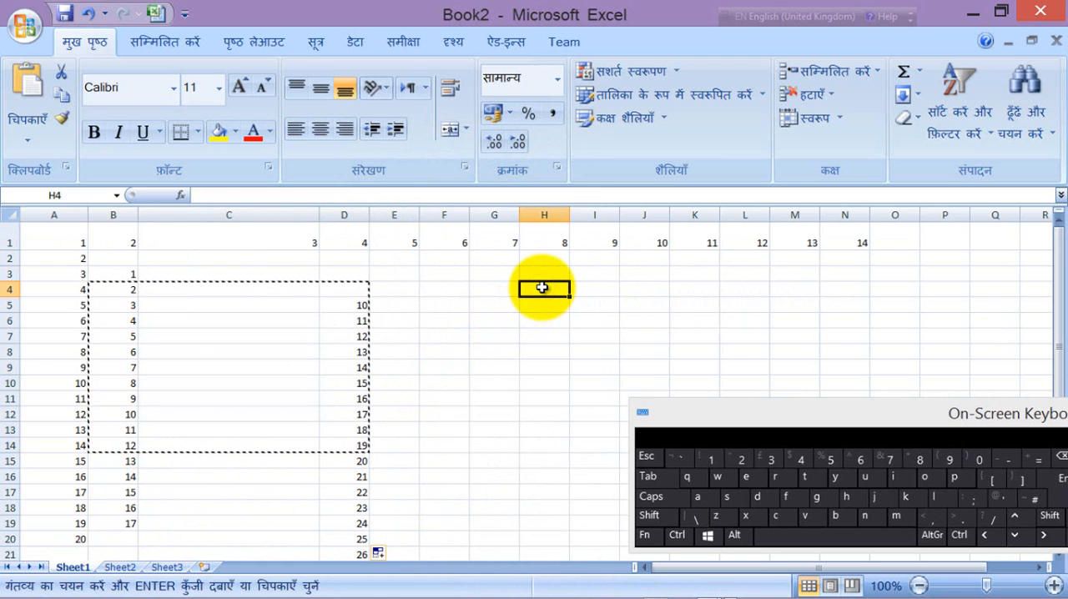
pyautogui.rightClick(542, 288)
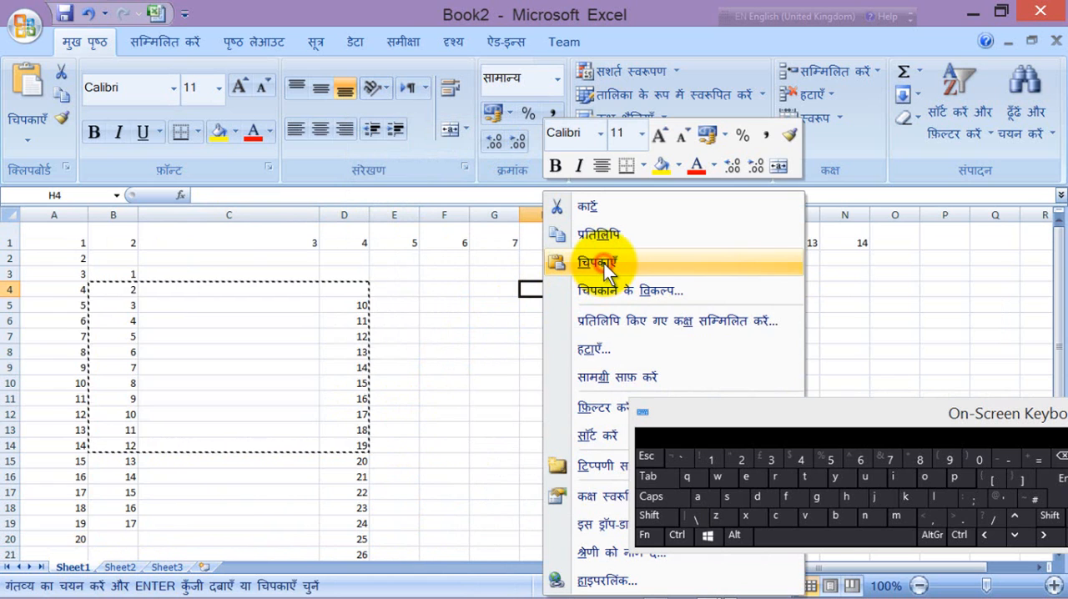
pyautogui.click(604, 264)
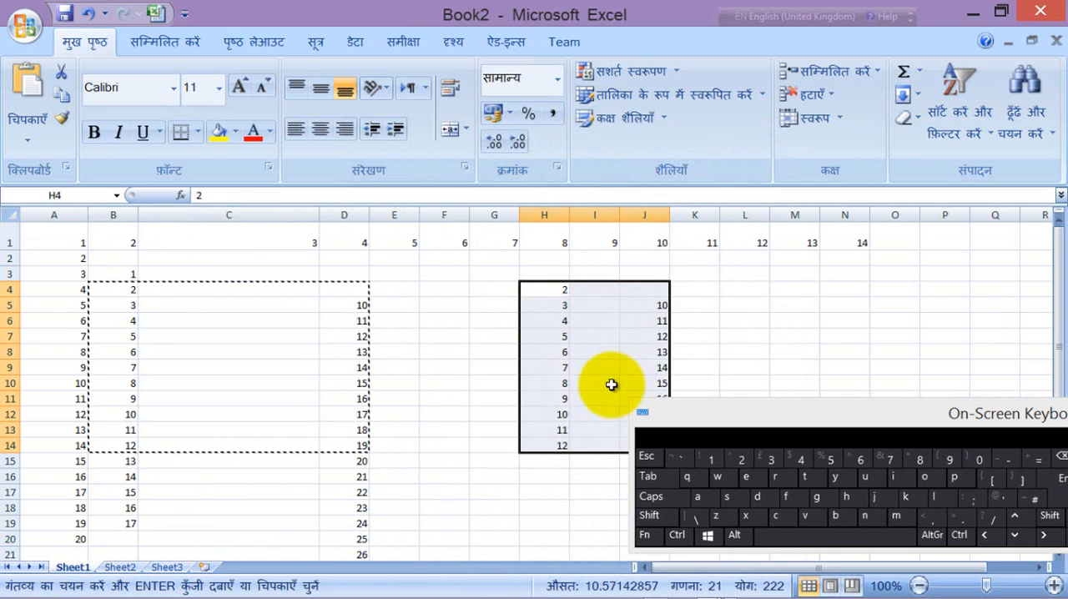
pyautogui.click(571, 324)
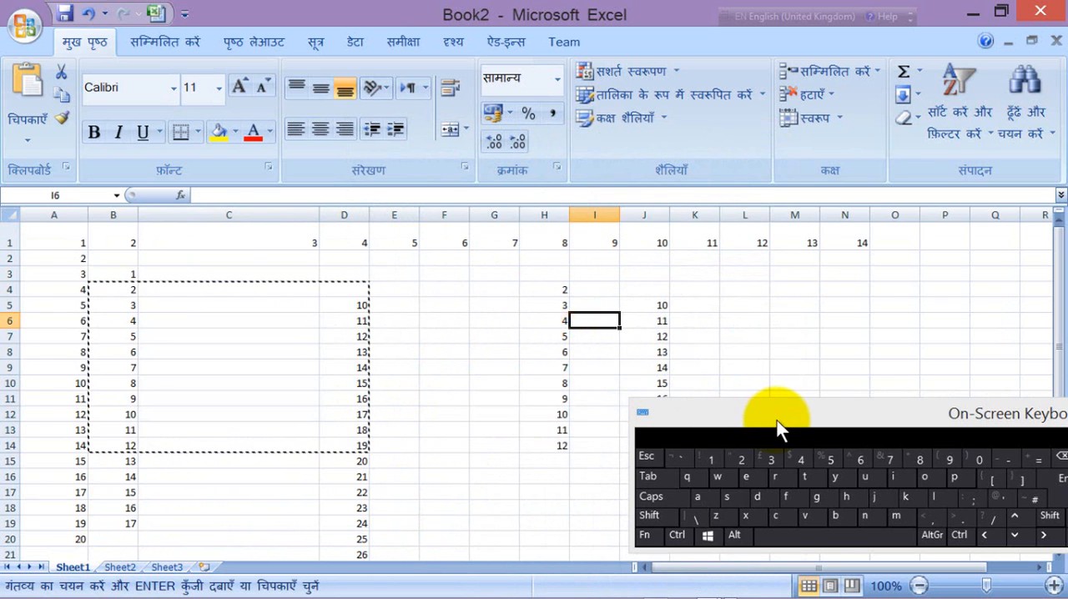
# Step: Fill the values in J5:J14 across to column M, moving the On-Screen Keyboard clear of the filled block
pyautogui.moveTo(776, 415); pyautogui.dragTo(935, 309)
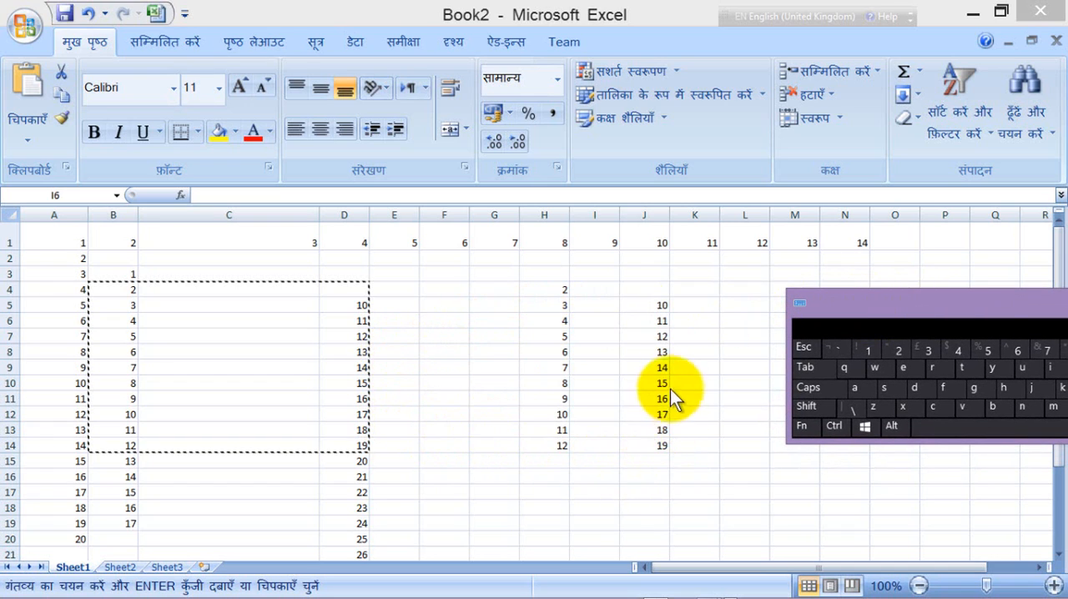
pyautogui.moveTo(842, 299); pyautogui.dragTo(846, 442)
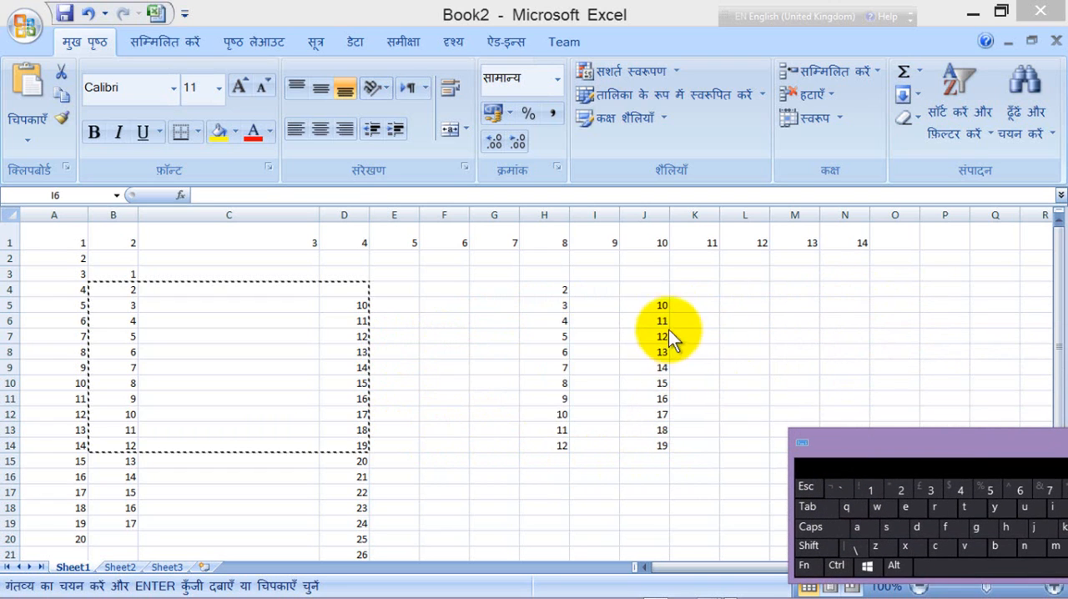
pyautogui.moveTo(659, 302); pyautogui.dragTo(660, 447)
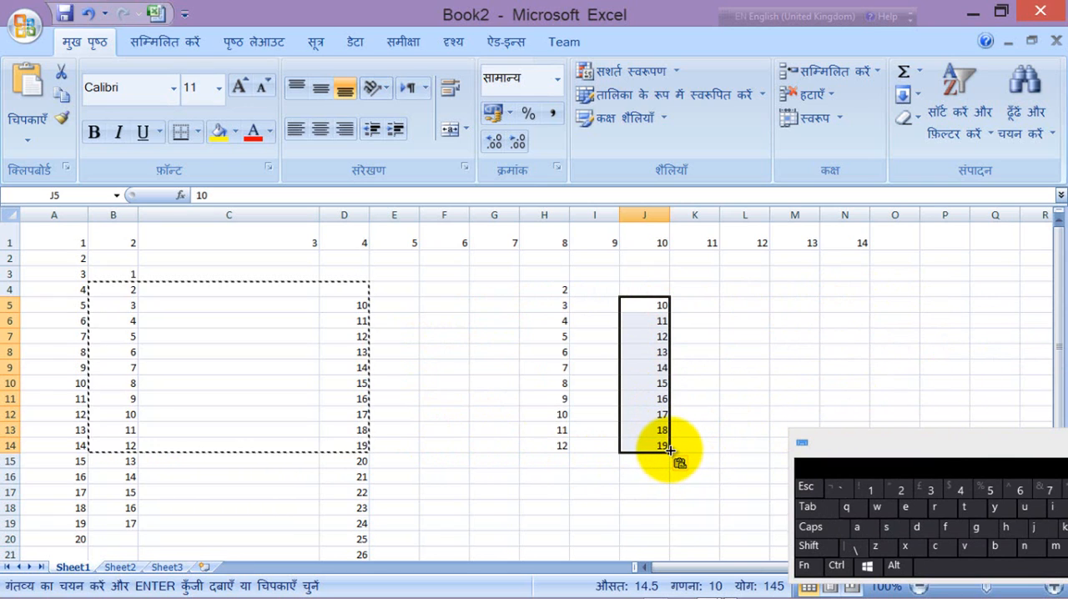
pyautogui.moveTo(670, 451); pyautogui.dragTo(831, 442)
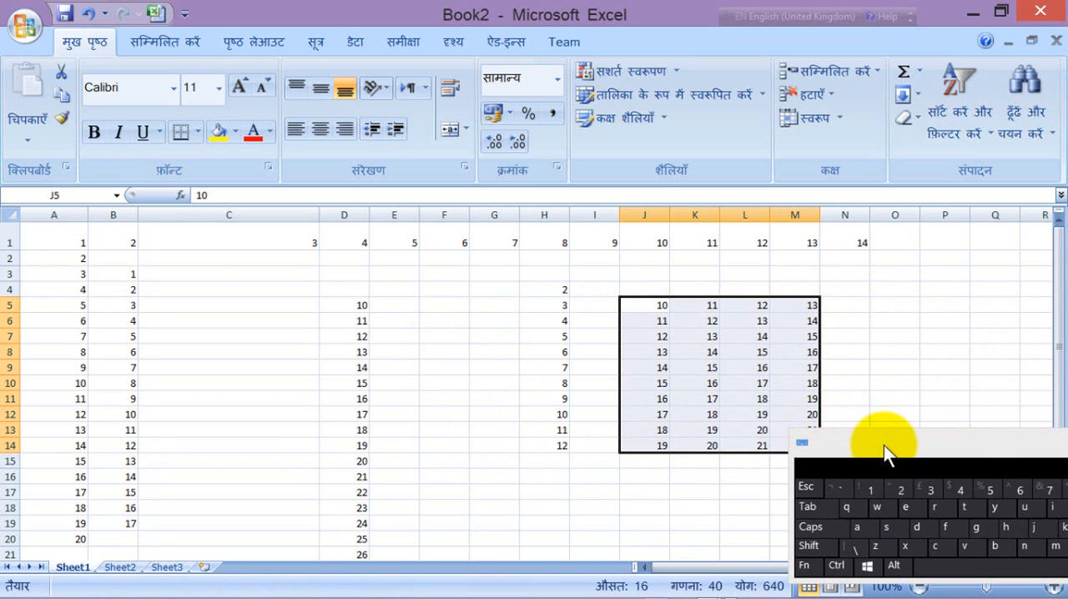
pyautogui.moveTo(883, 444); pyautogui.dragTo(954, 514)
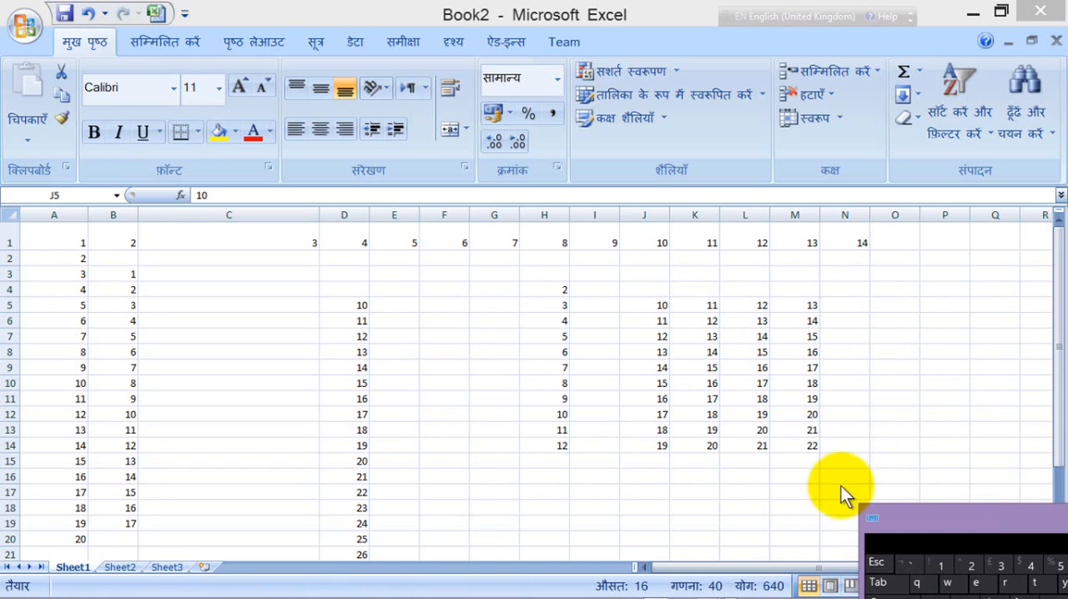
# Step: Select N8, the range J5:J14, the empty cell K15 and cell J14 one after another
pyautogui.click(658, 306)
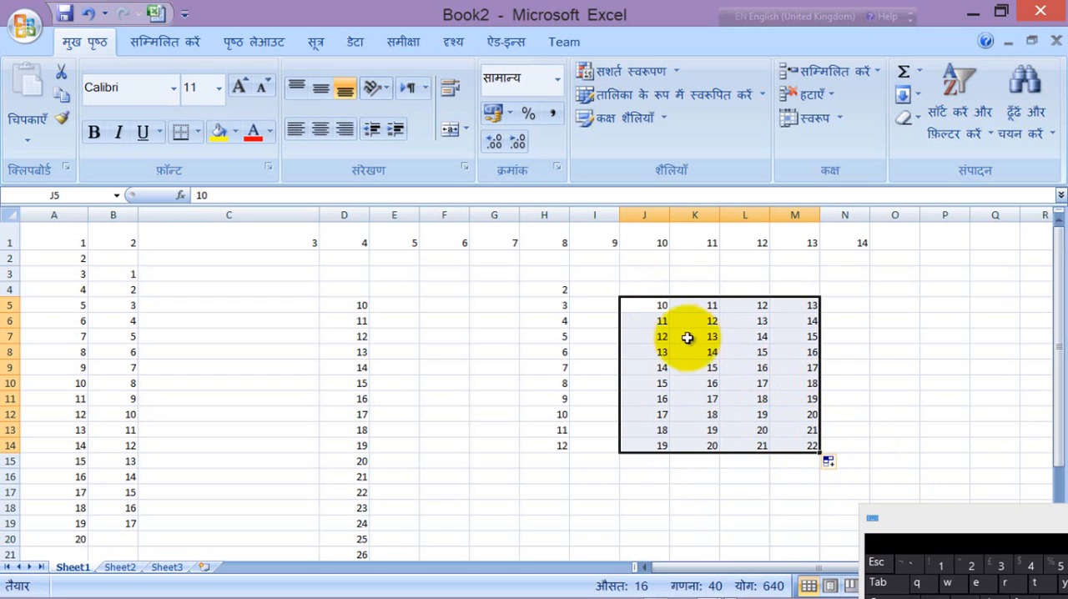
pyautogui.click(854, 349)
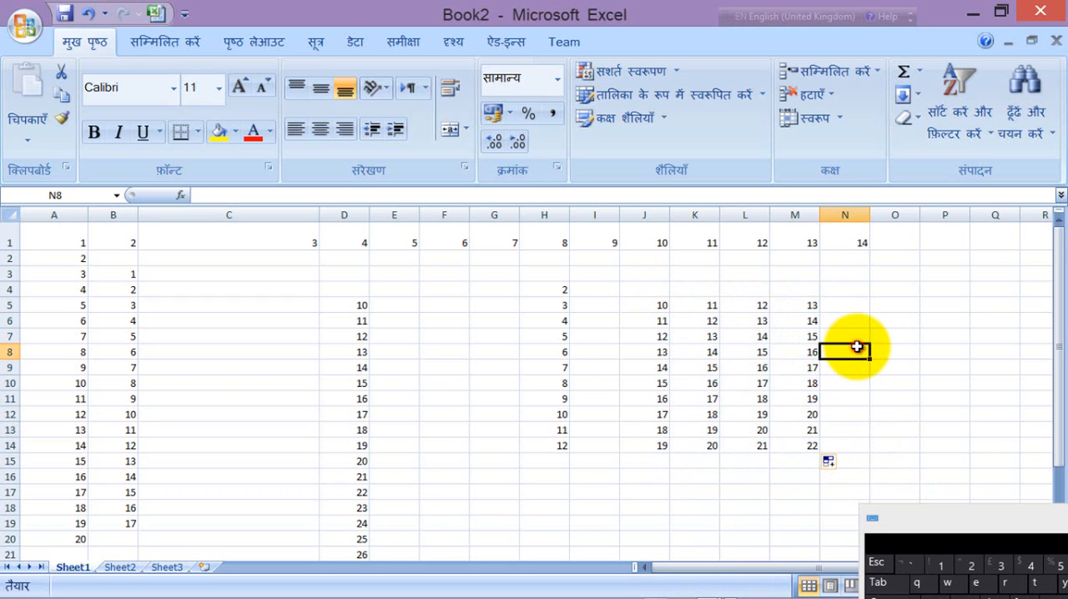
pyautogui.moveTo(659, 307); pyautogui.dragTo(655, 442)
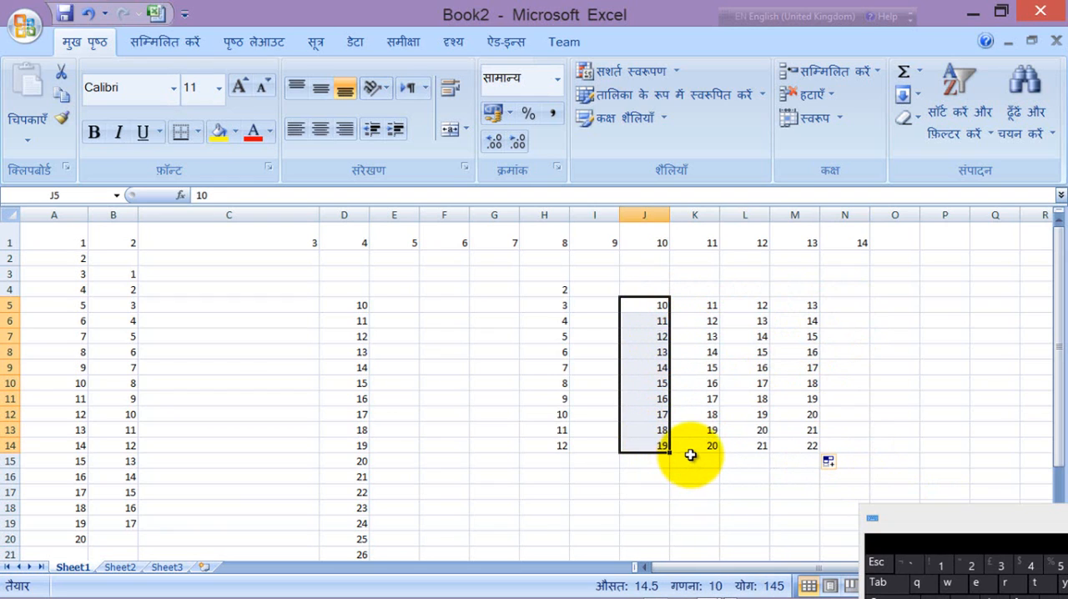
pyautogui.click(691, 457)
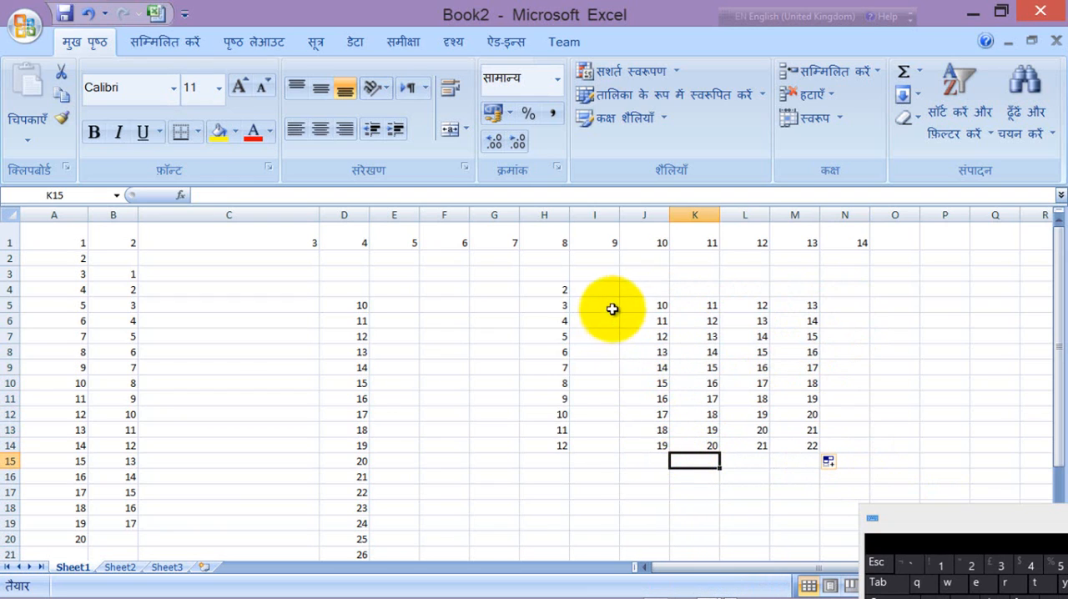
pyautogui.click(659, 445)
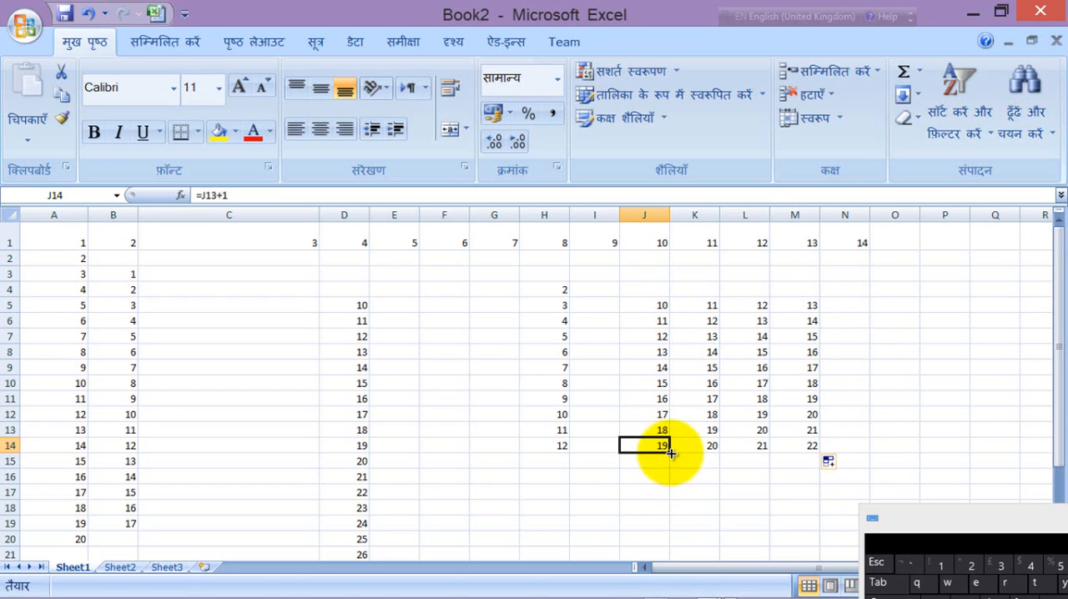
# Step: Fill the formula in J14 down to J20 and the one in J15 across to O15, moving the On-Screen Keyboard to the upper area
pyautogui.moveTo(671, 452); pyautogui.dragTo(671, 546)
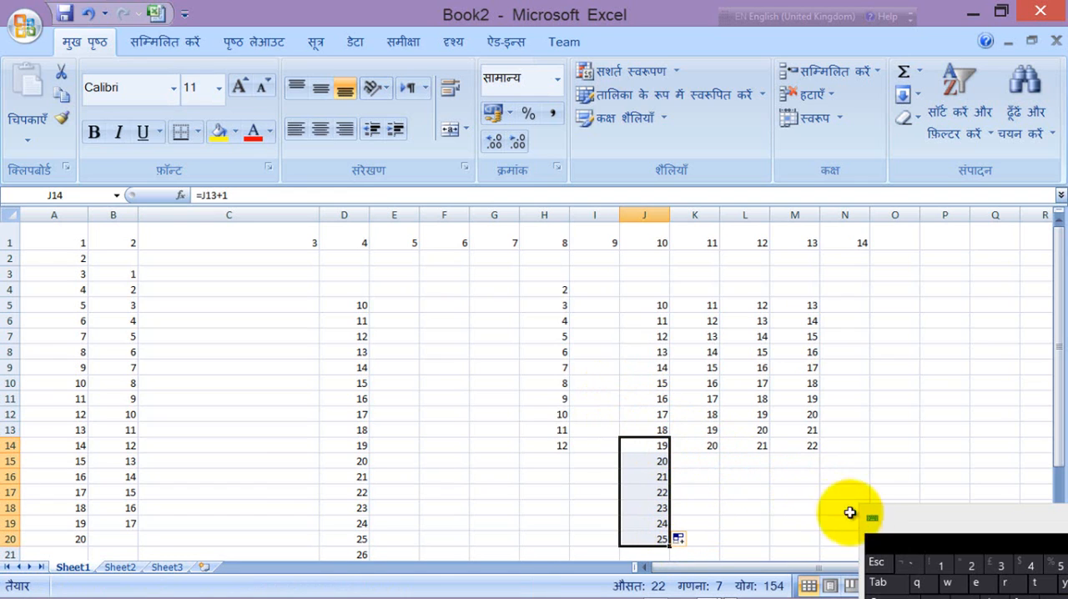
pyautogui.moveTo(897, 524); pyautogui.dragTo(396, 175)
pyautogui.click(715, 506)
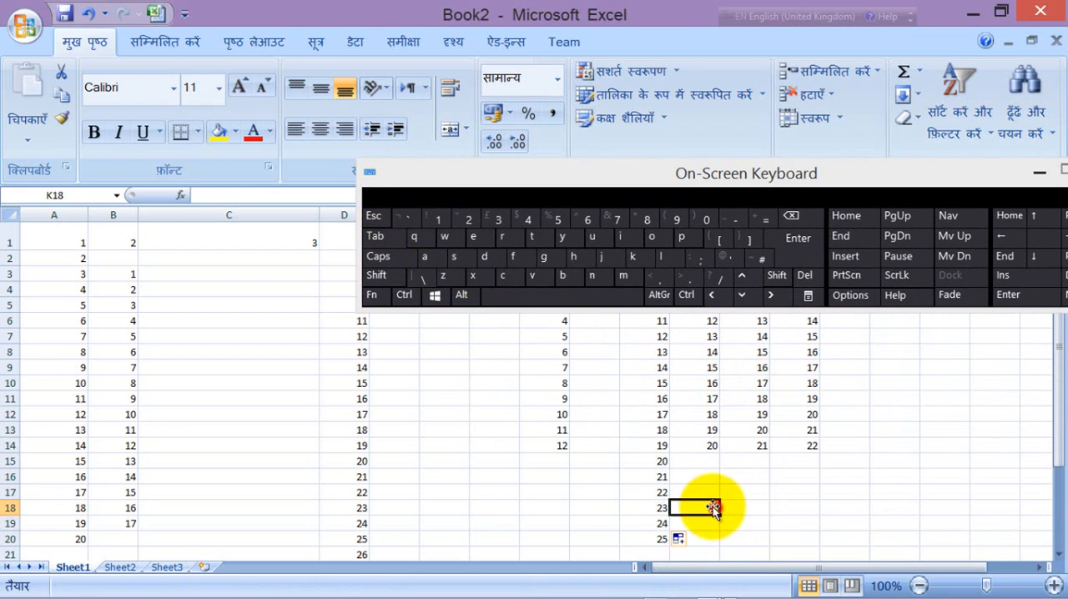
pyautogui.click(659, 461)
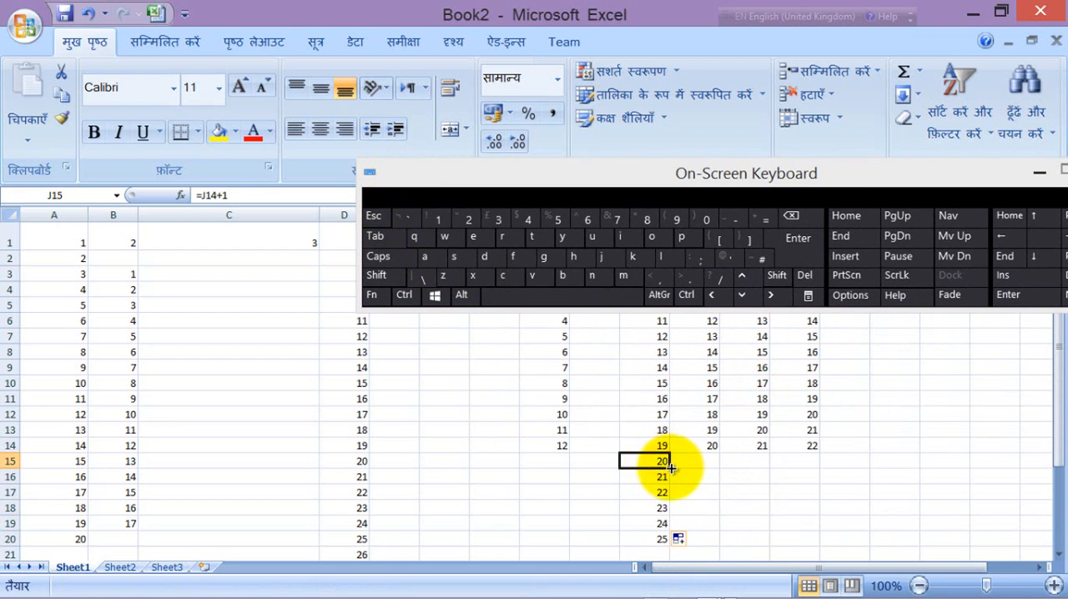
pyautogui.moveTo(668, 467); pyautogui.dragTo(941, 468)
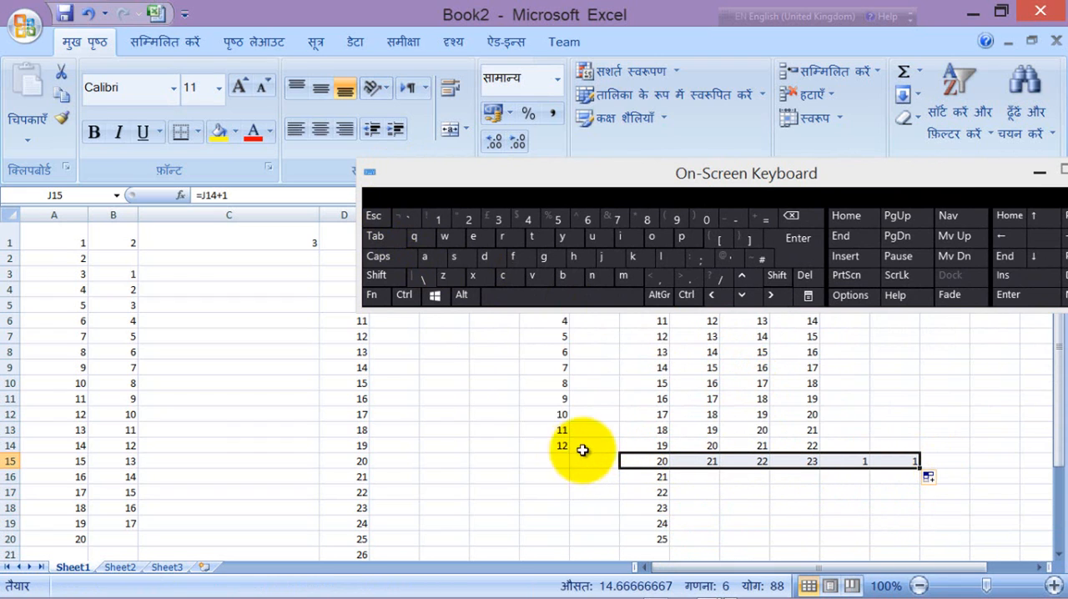
pyautogui.moveTo(871, 589)
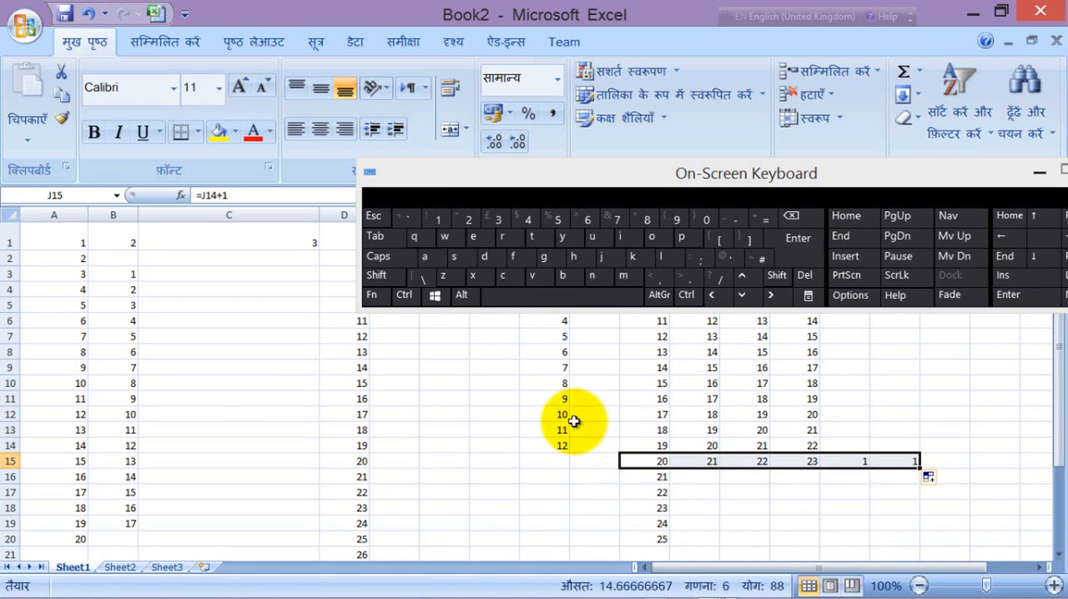
# Step: Enter 1 in F6 and fill it down to F19 and across to column P, moving the On-Screen Keyboard clear of the cells
pyautogui.click(446, 320)
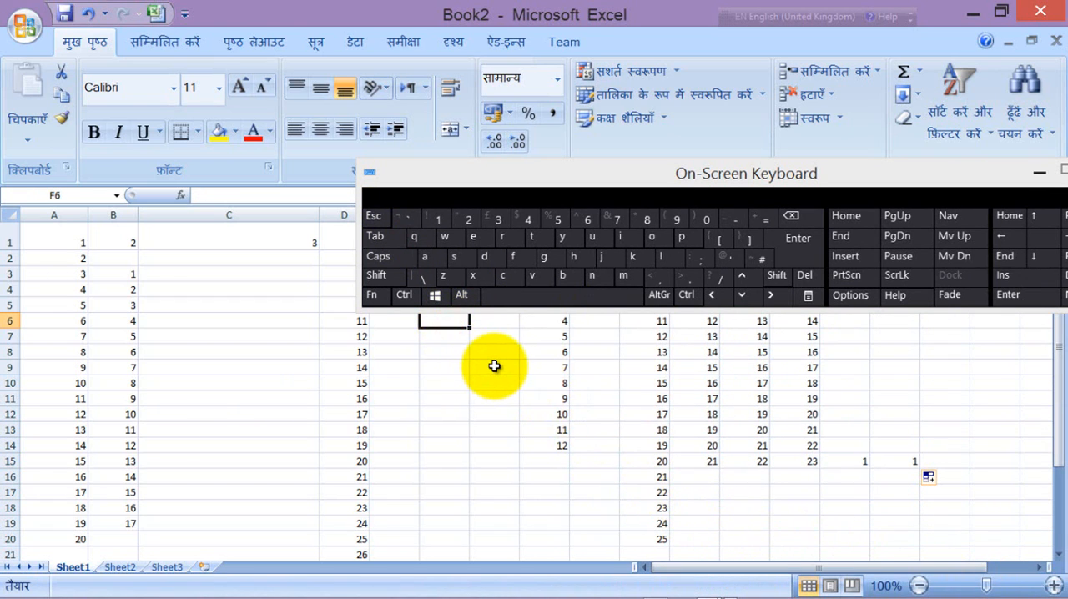
pyautogui.write('1')
pyautogui.moveTo(490, 173); pyautogui.dragTo(506, 106)
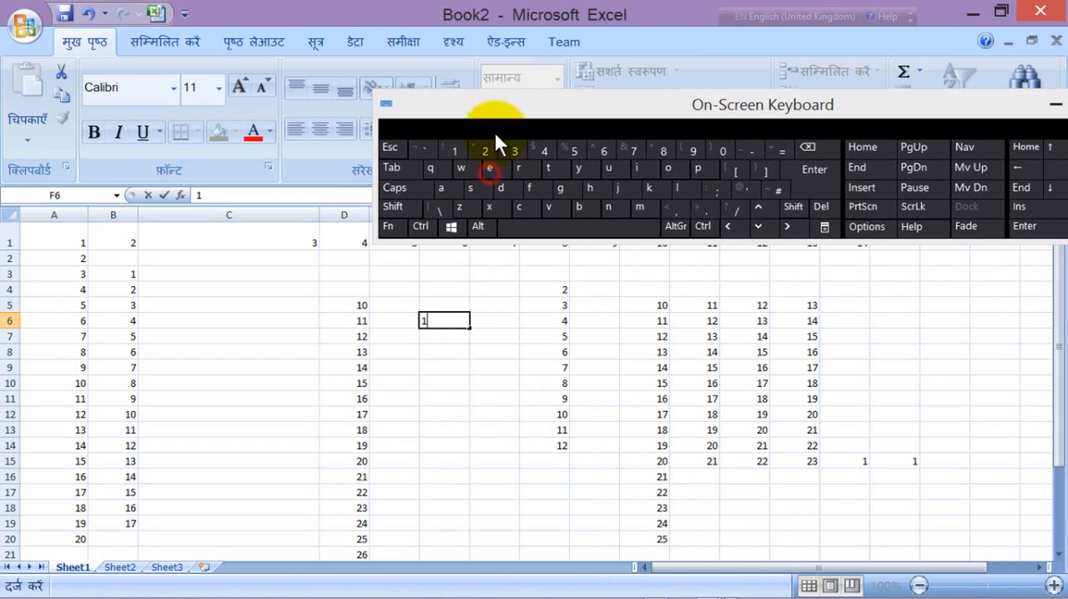
pyautogui.click(492, 322)
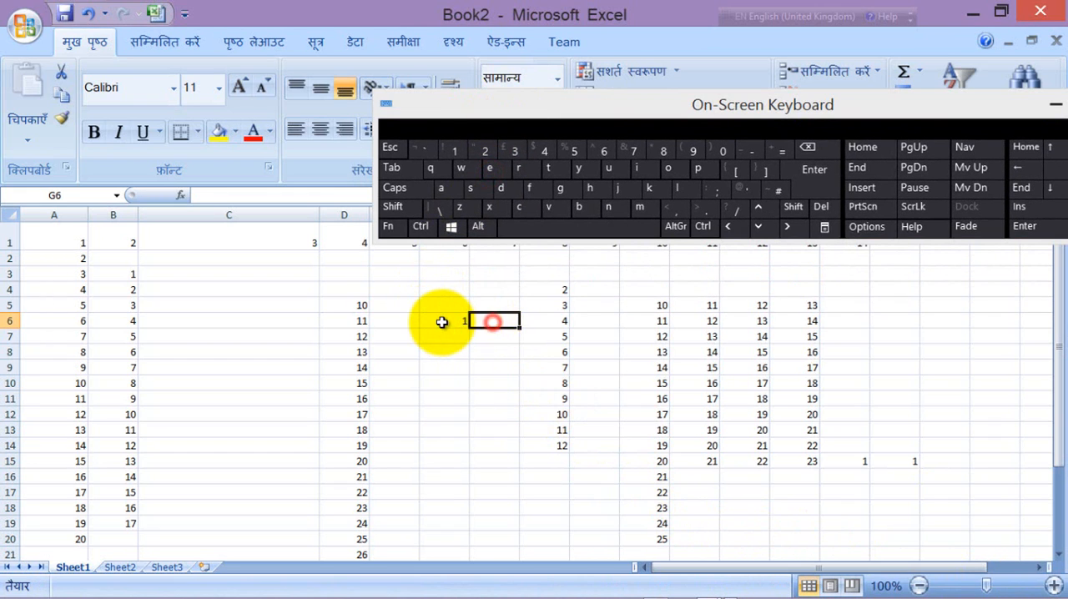
pyautogui.moveTo(442, 322); pyautogui.dragTo(442, 522)
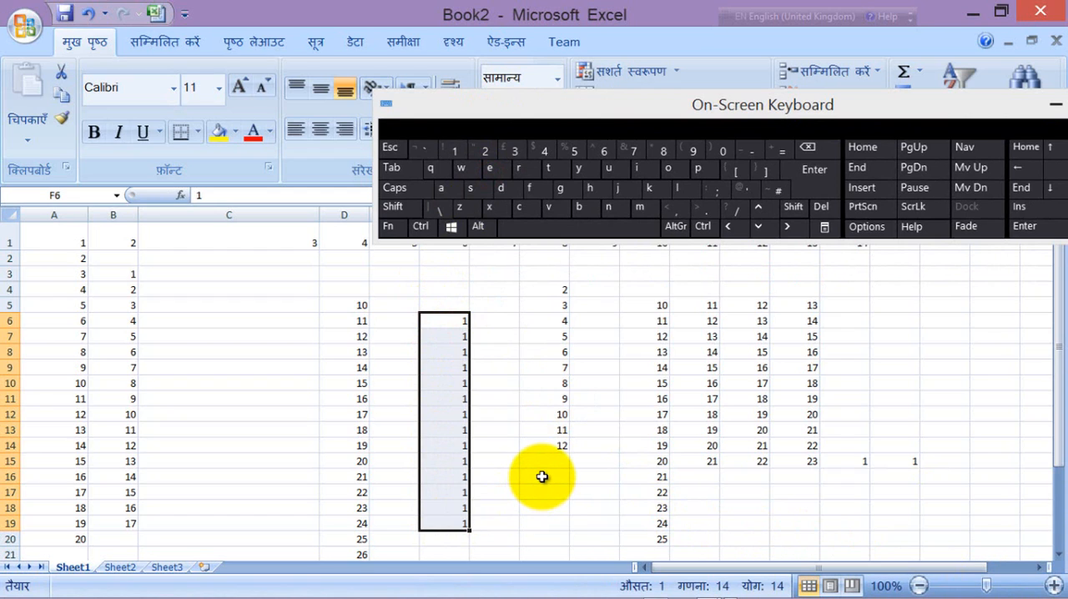
pyautogui.moveTo(470, 532); pyautogui.dragTo(959, 513)
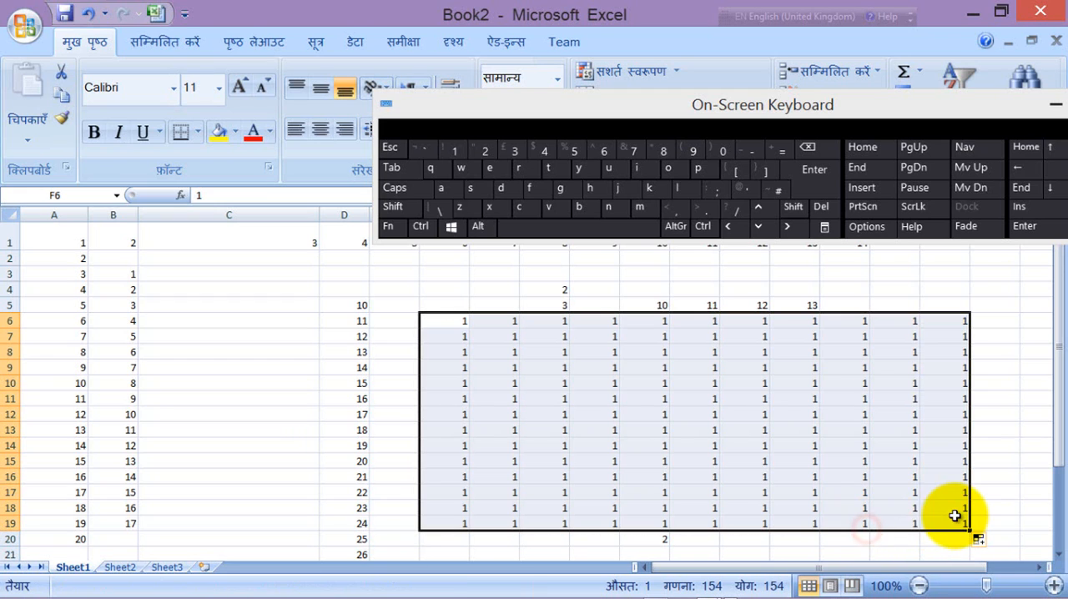
# Step: Select the row 5 cells from J5 to M5 one after another and look over the filled block
pyautogui.click(660, 306)
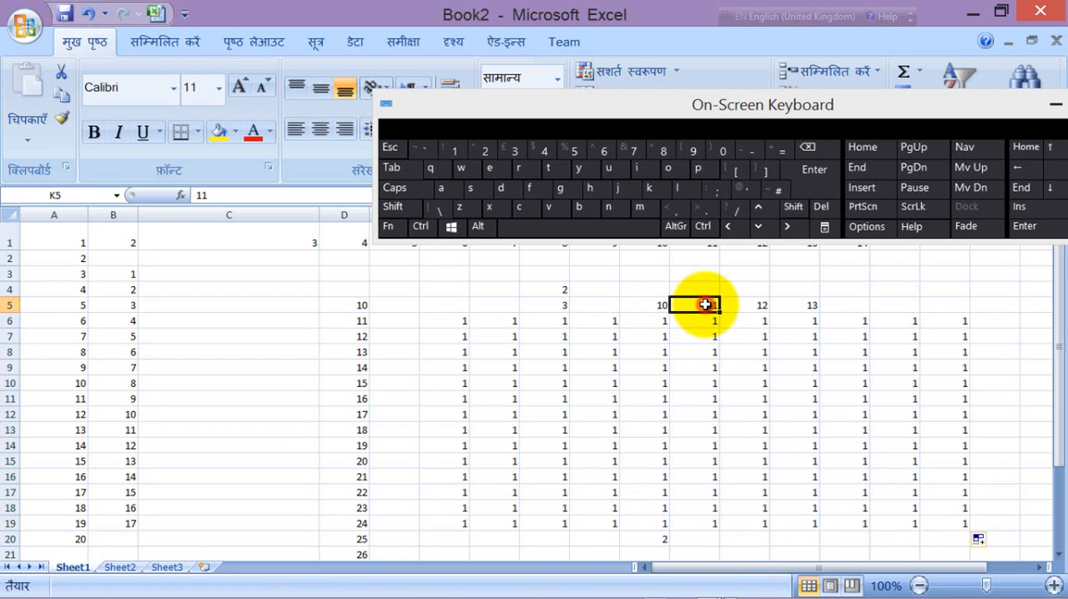
pyautogui.click(743, 307)
pyautogui.click(810, 304)
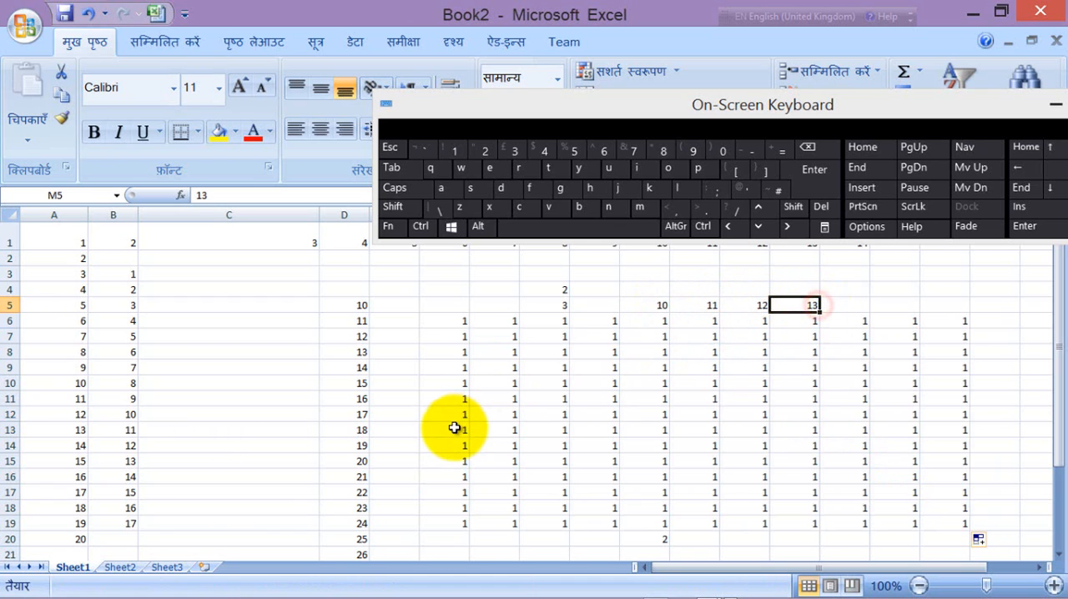
pyautogui.scroll(-4, 454, 427)
pyautogui.scroll(4, 454, 428)
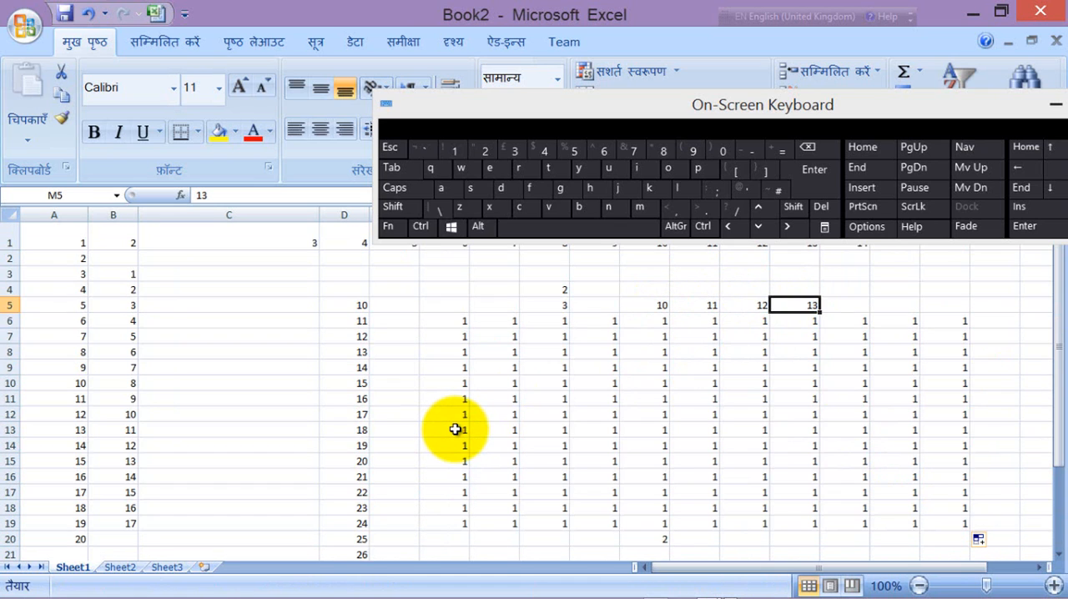
# Step: Clear the contents of the block F4:P20 and all remaining numbers on Sheet1
pyautogui.hotkey('ctrl', 'a')
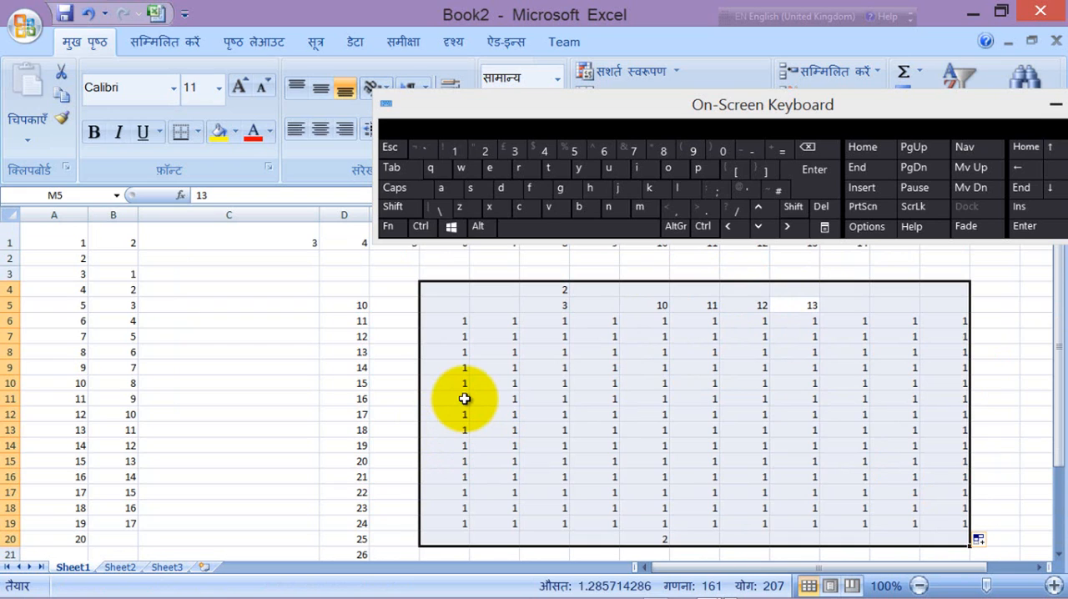
pyautogui.press('Delete')
pyautogui.click(579, 336)
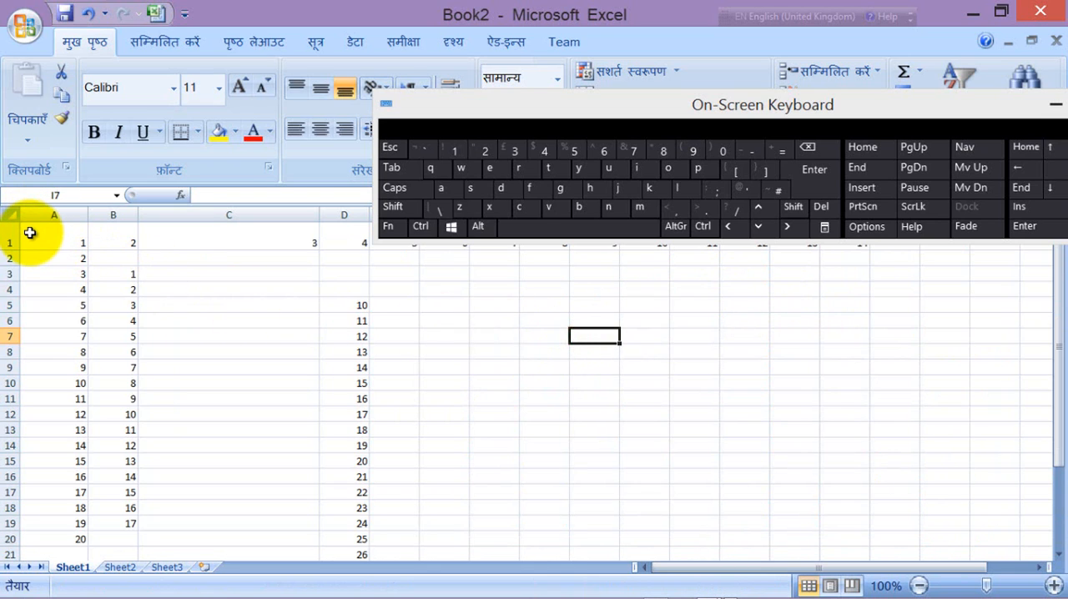
pyautogui.moveTo(29, 234); pyautogui.dragTo(828, 588)
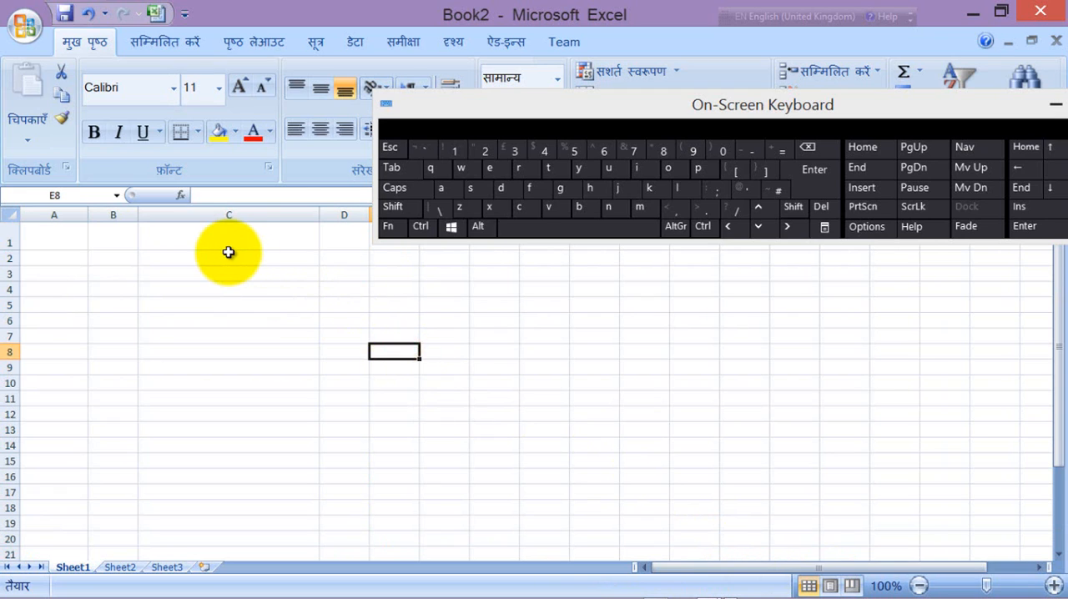
# Step: Enter 1 in B2 and fill it across and down through the range B2:L16
pyautogui.click(227, 249)
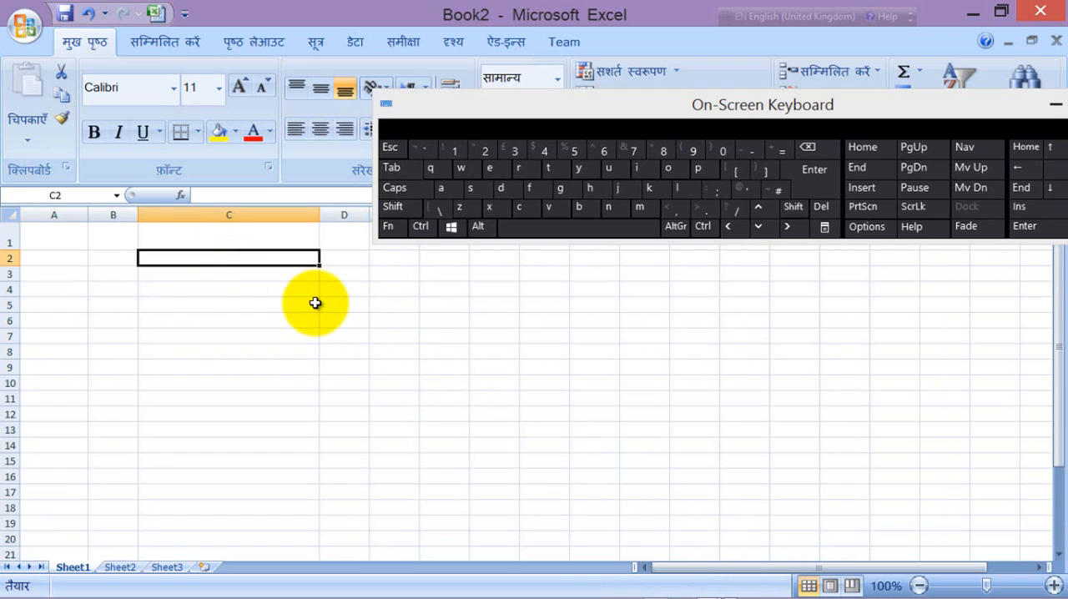
pyautogui.click(122, 262)
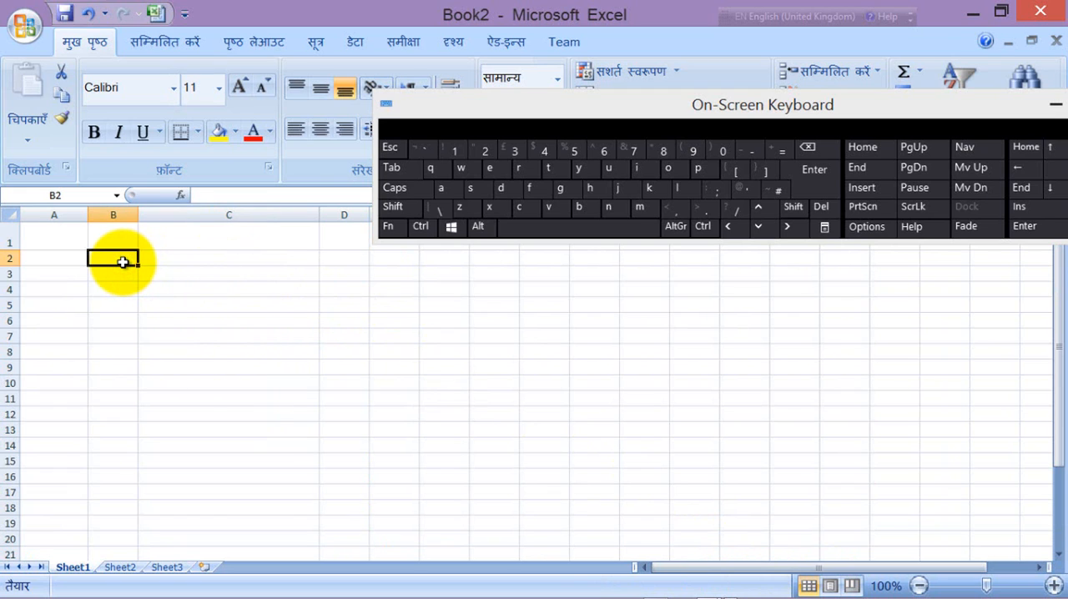
pyautogui.write('1')
pyautogui.click(115, 286)
pyautogui.click(119, 257)
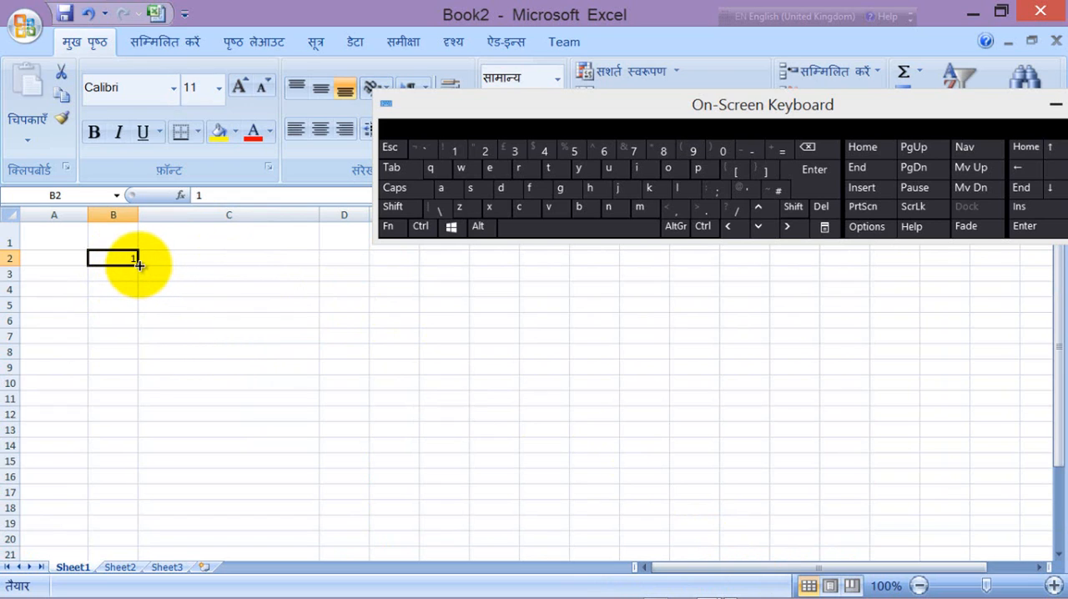
pyautogui.moveTo(138, 262); pyautogui.dragTo(785, 490)
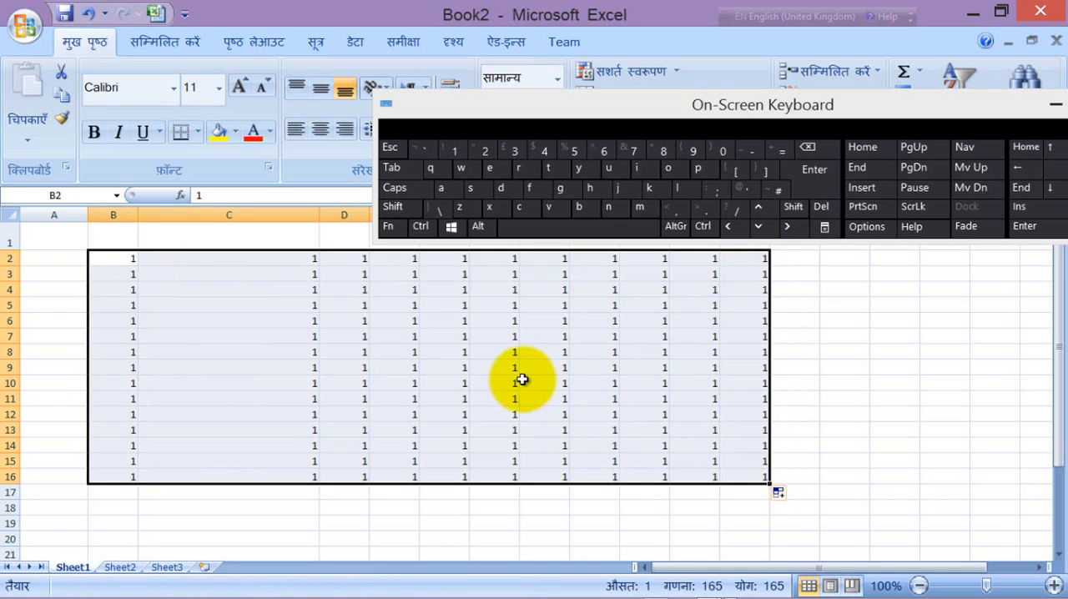
# Step: Inspect the filled block by selecting H9, B2, the whole range B2:L16, and the cells B2 and C2
pyautogui.click(567, 368)
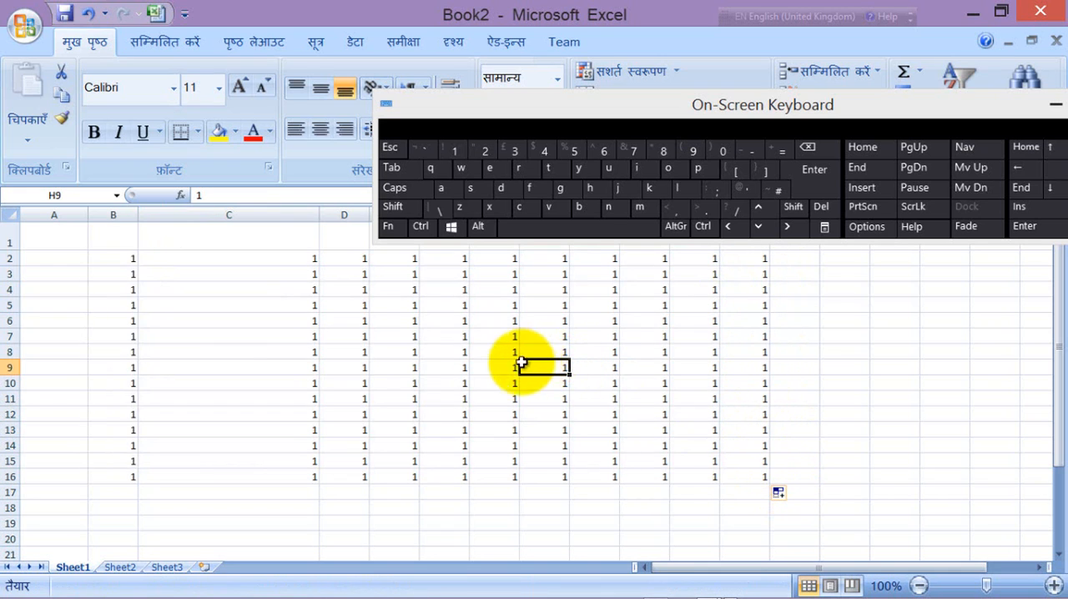
pyautogui.click(125, 258)
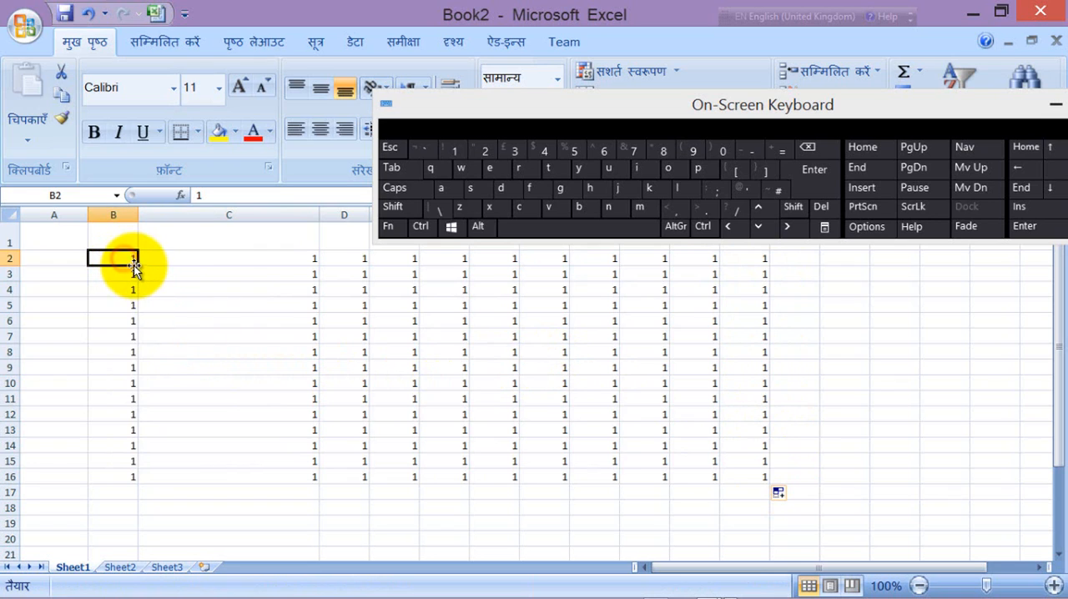
pyautogui.moveTo(128, 258); pyautogui.dragTo(769, 474)
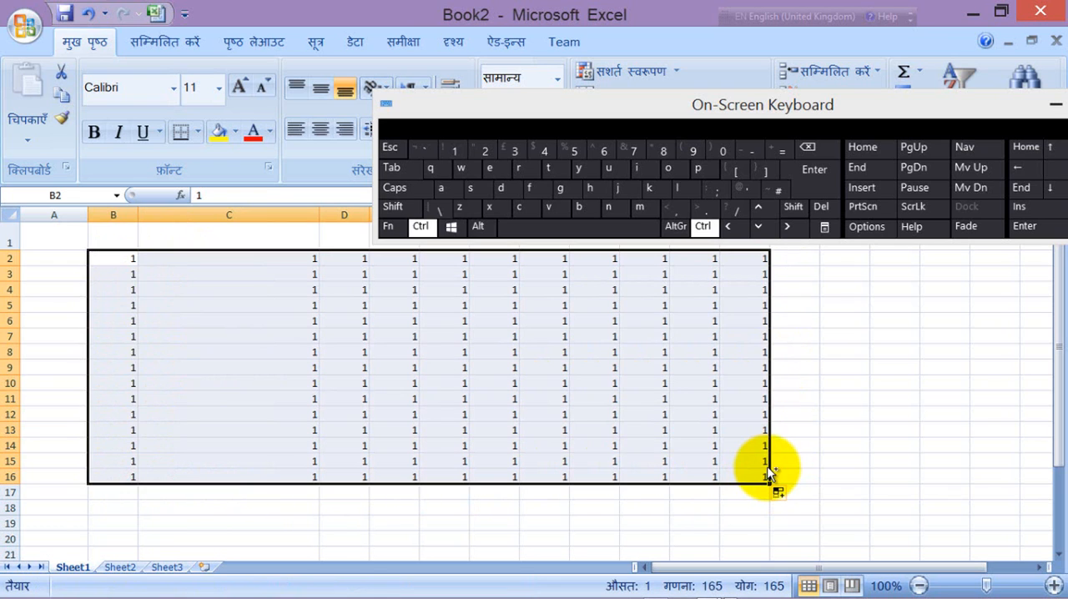
pyautogui.click(436, 400)
pyautogui.click(116, 255)
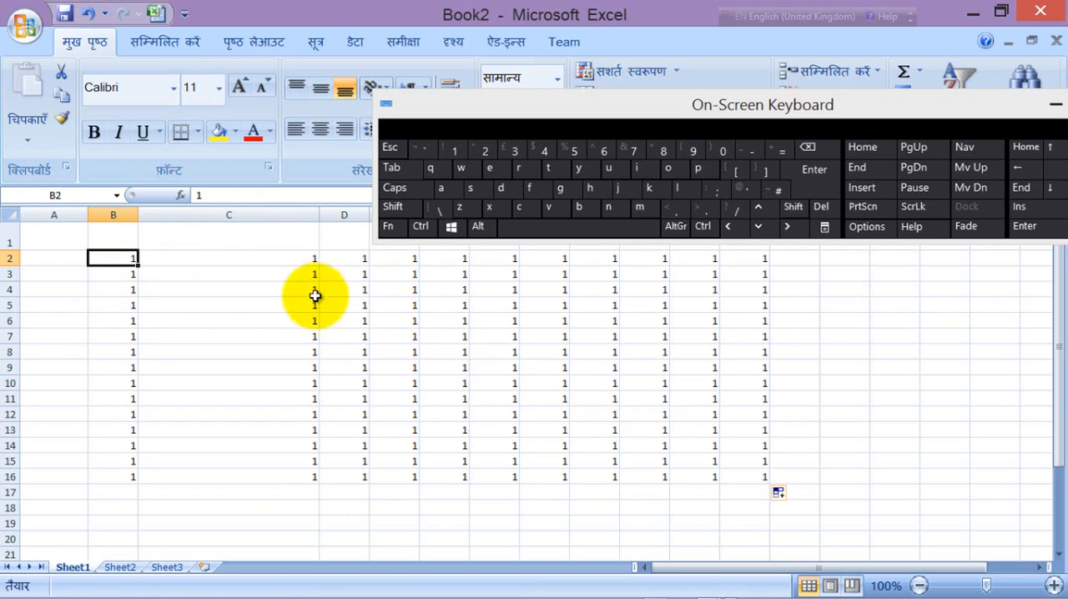
pyautogui.click(234, 257)
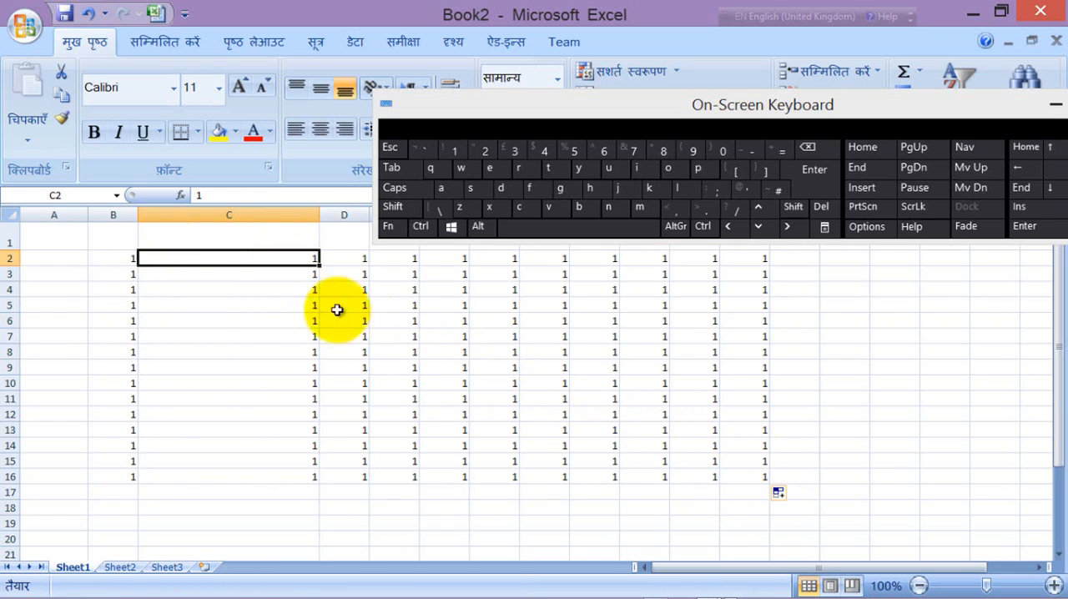
# Step: Clear the contents of the range B2:M16 and select cell I10
pyautogui.moveTo(121, 256); pyautogui.dragTo(779, 472)
pyautogui.press('Delete')
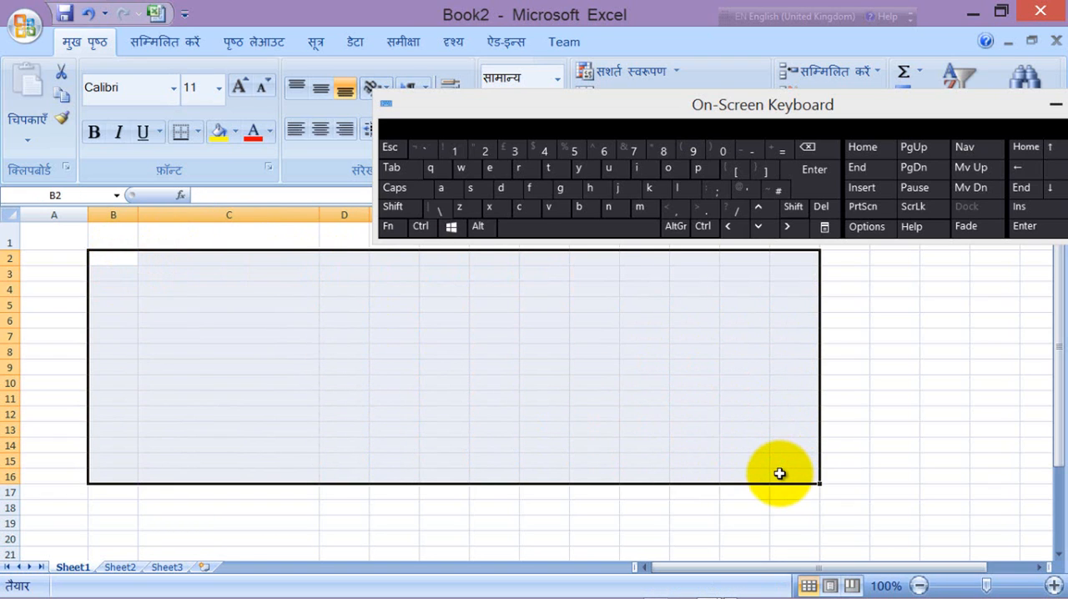
pyautogui.click(610, 387)
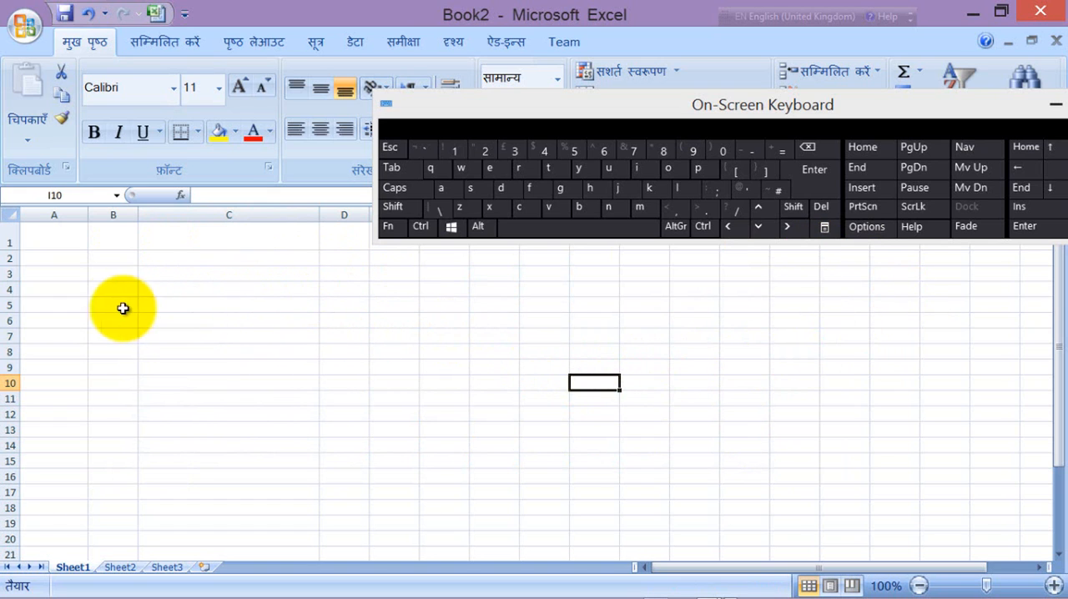
# Step: Enter 3434 into every cell of the range B4:L19 at once, and select cell N5
pyautogui.moveTo(109, 288); pyautogui.dragTo(756, 519)
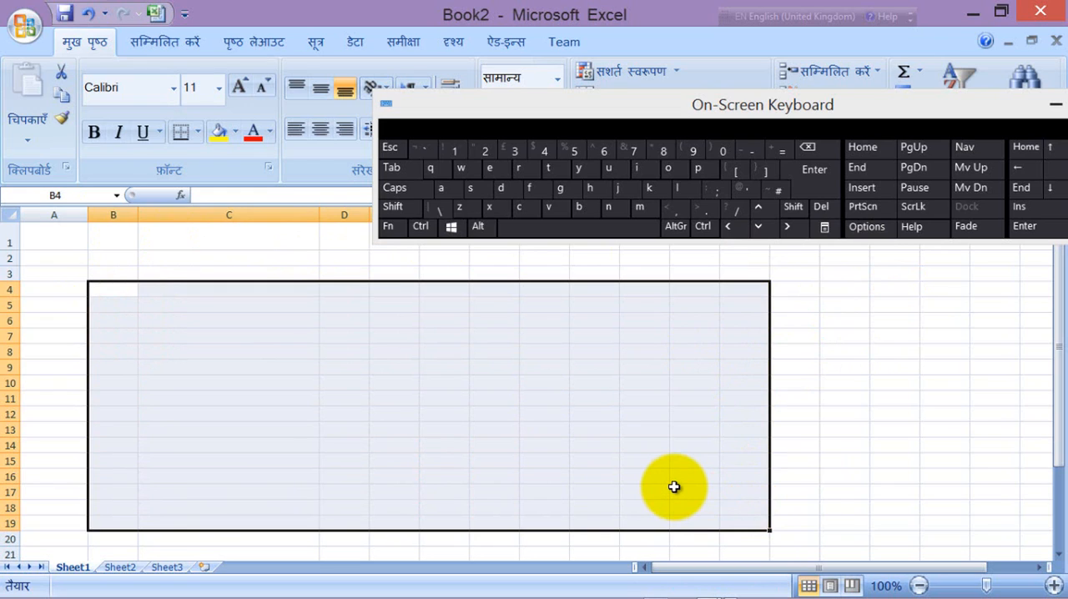
pyautogui.write('3434')
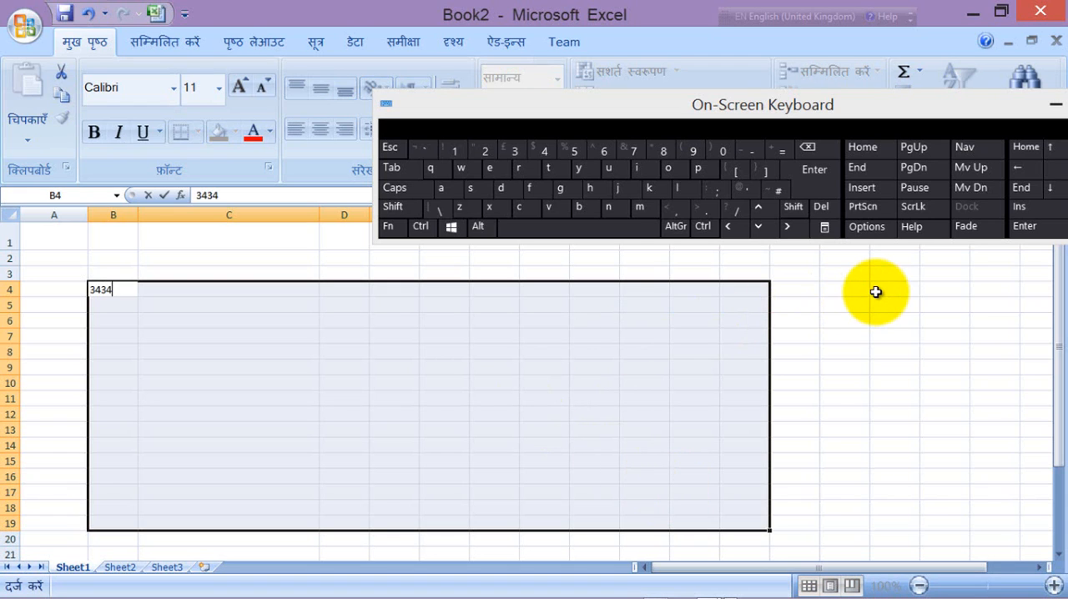
pyautogui.press('ctrl')
pyautogui.hotkey('ctrl', 'Return')
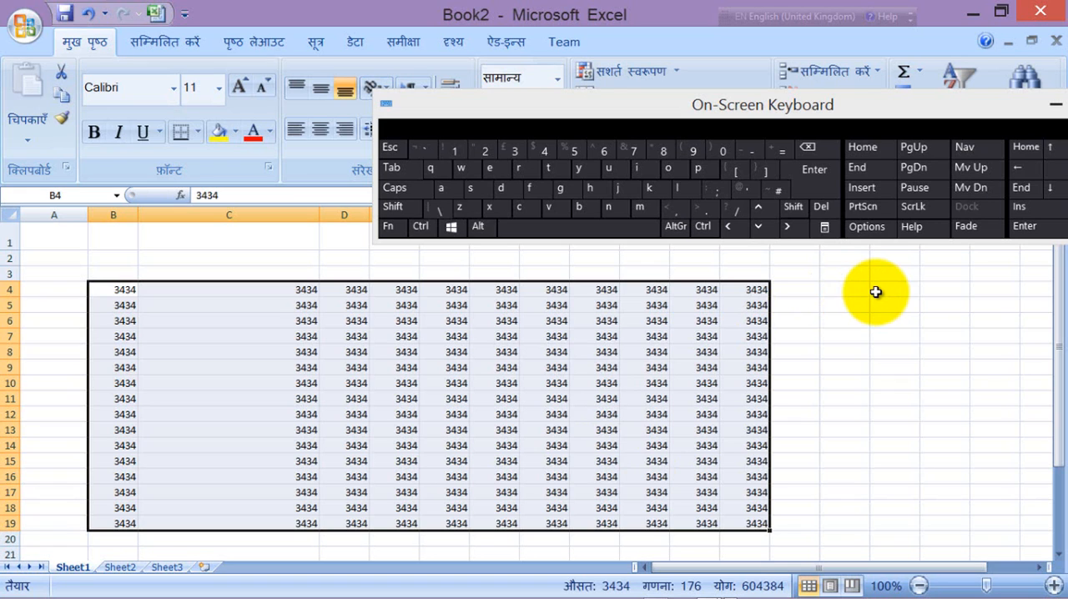
pyautogui.click(843, 301)
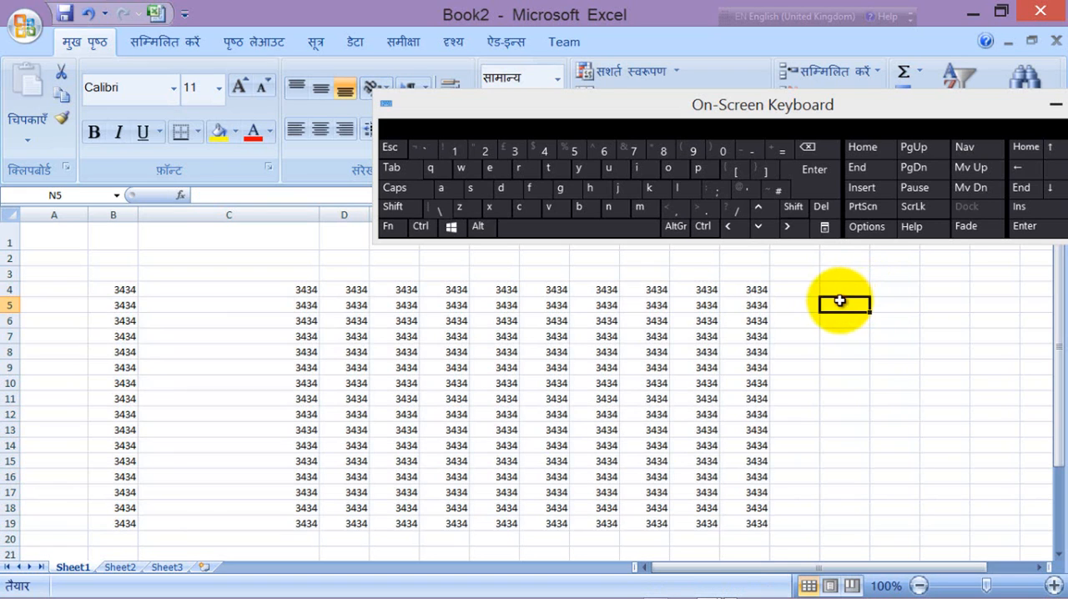
# Step: Select cell C4, cell C8 and the range C4:L19 in the block of 3434 values
pyautogui.click(306, 291)
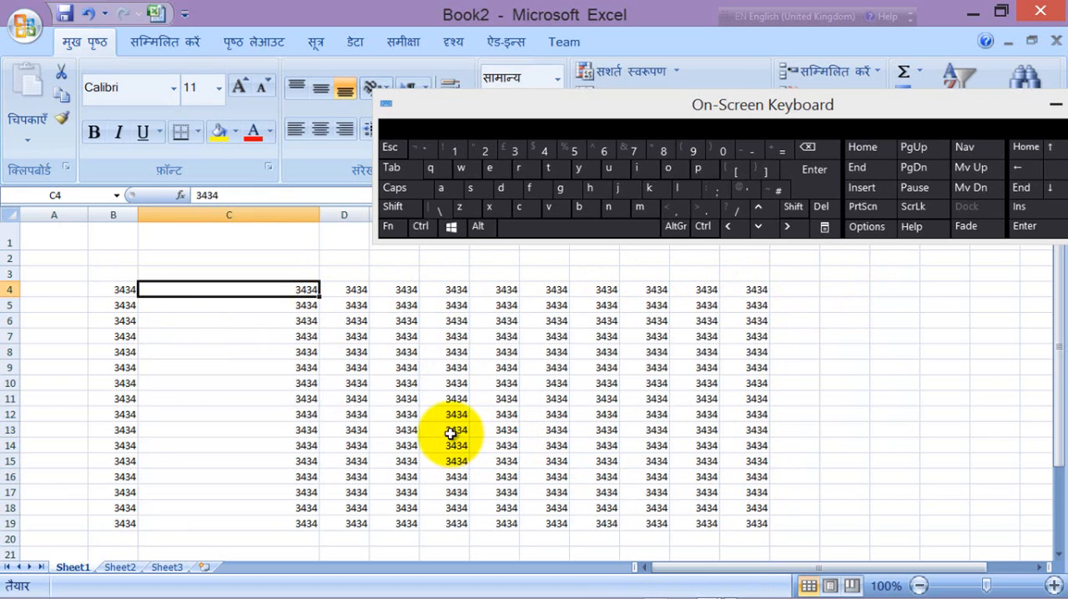
pyautogui.scroll(-5, 454, 430)
pyautogui.scroll(5, 446, 423)
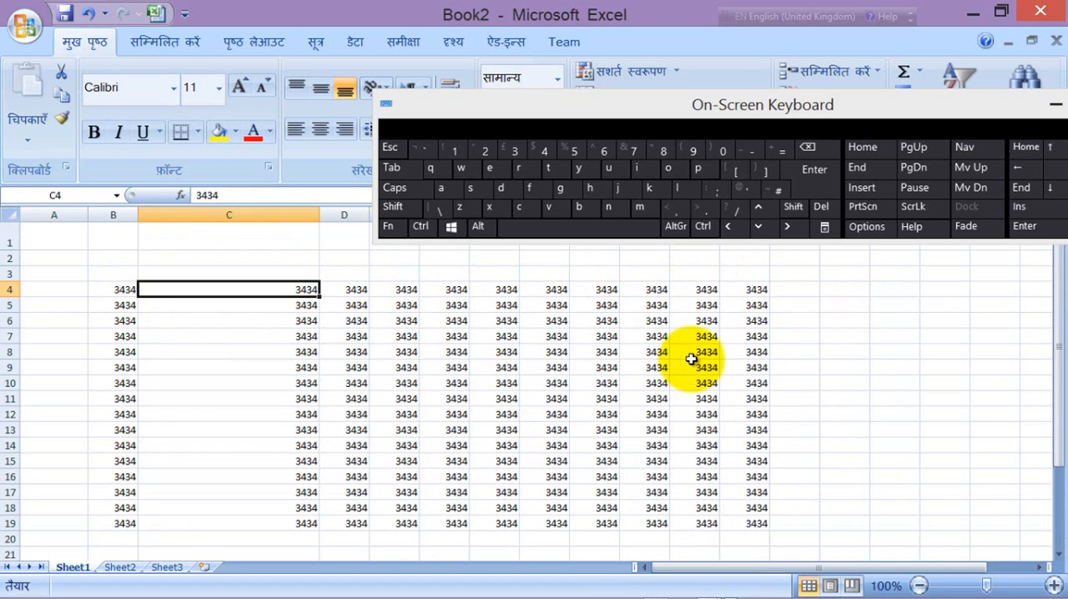
pyautogui.click(286, 349)
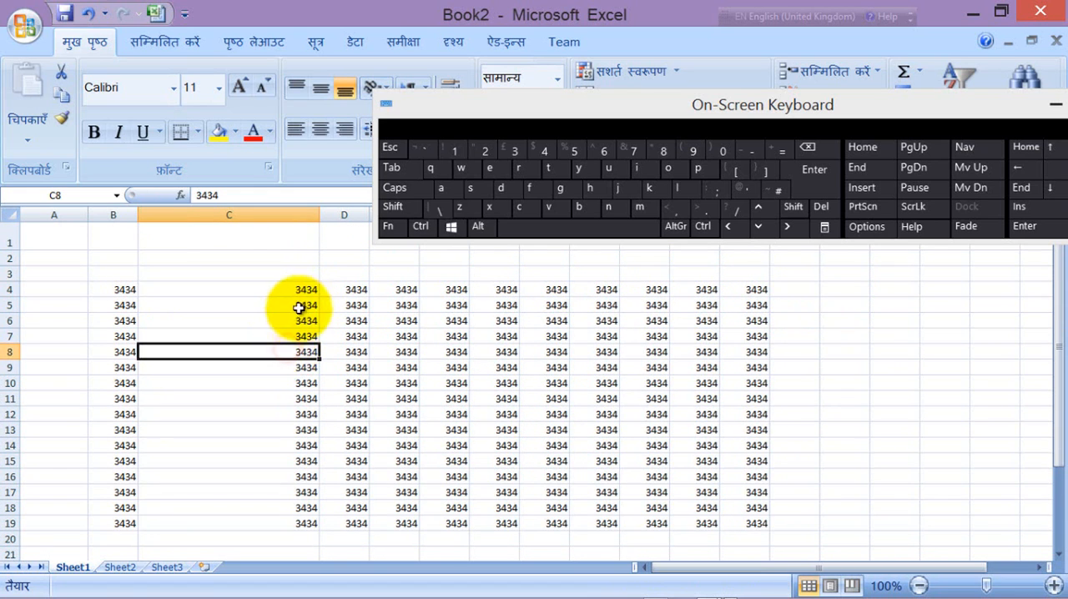
pyautogui.moveTo(302, 291); pyautogui.dragTo(750, 520)
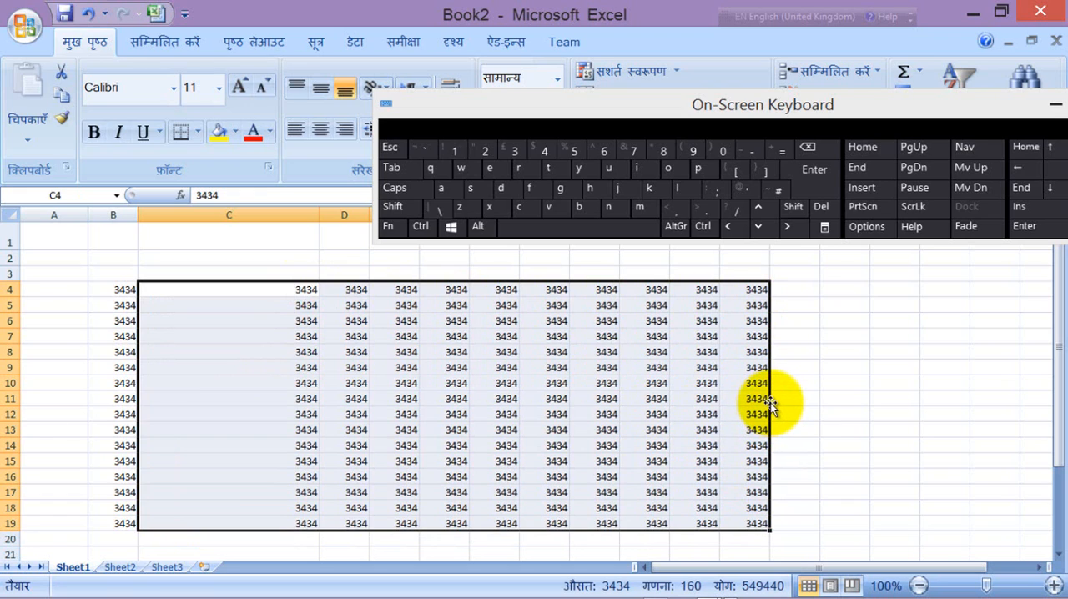
# Step: Move the range C4:L19 so it starts at H4, move it back to start at C4, and select cell N14
pyautogui.moveTo(769, 404); pyautogui.dragTo(1013, 395)
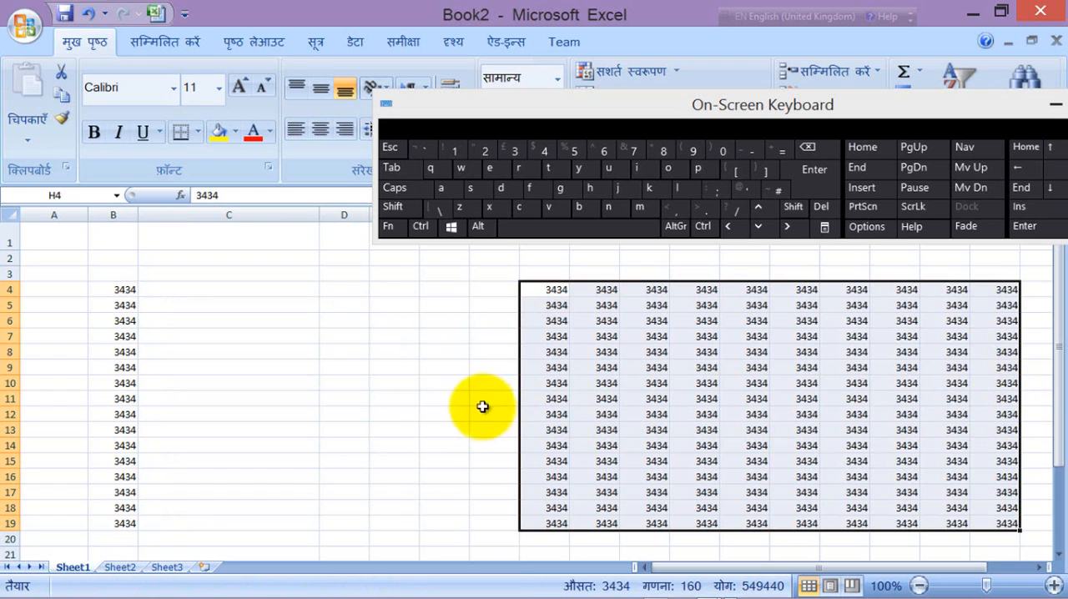
pyautogui.moveTo(520, 370); pyautogui.dragTo(280, 367)
pyautogui.click(830, 444)
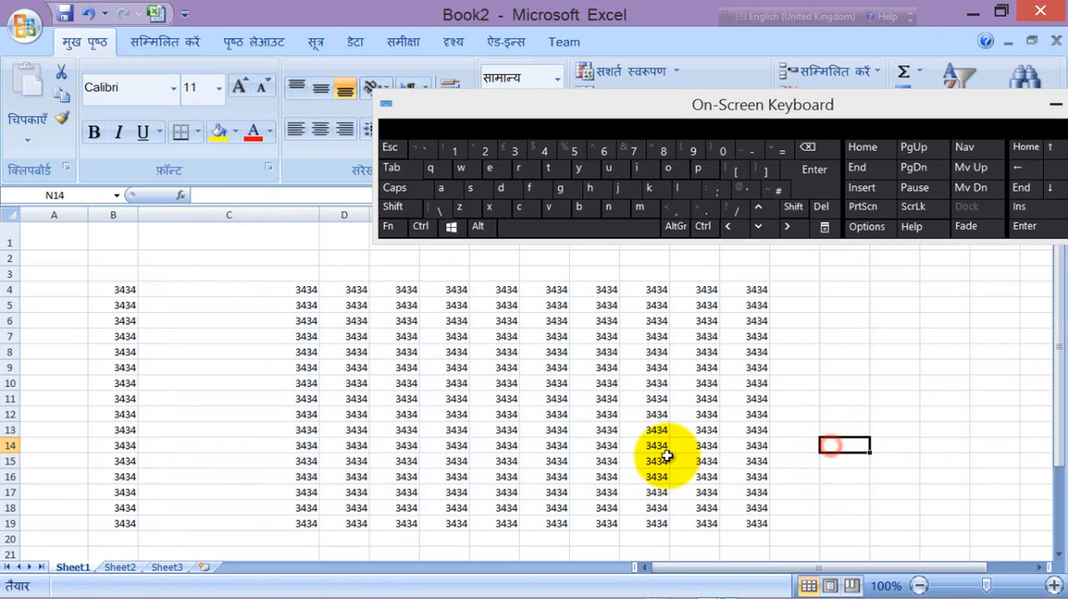
# Step: Move the value in C9 to O9 and the values in G7:G13 to N6:N12
pyautogui.click(294, 367)
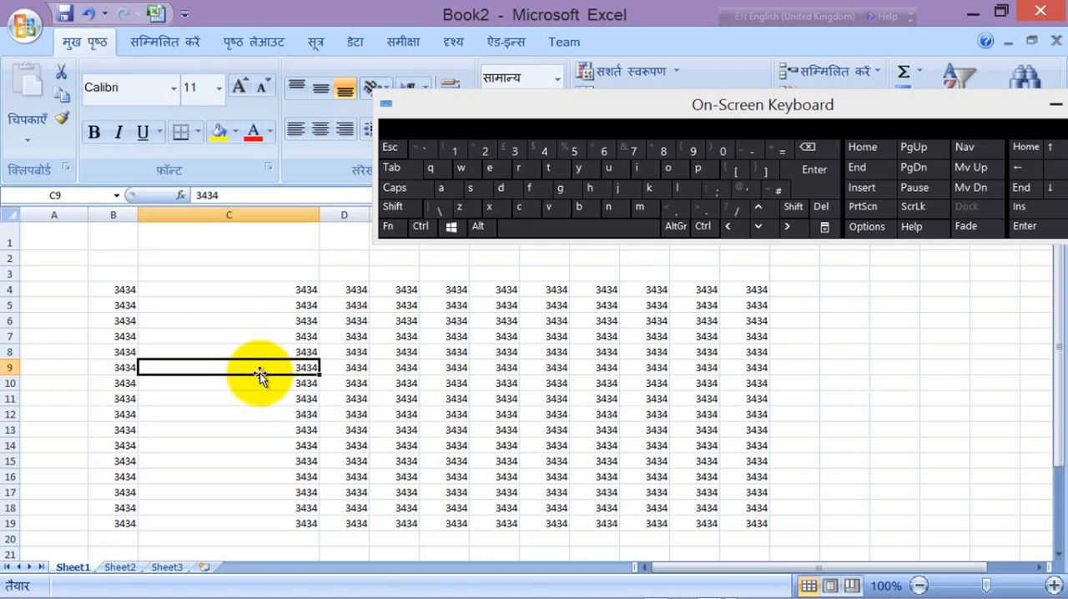
pyautogui.moveTo(259, 373); pyautogui.dragTo(878, 364)
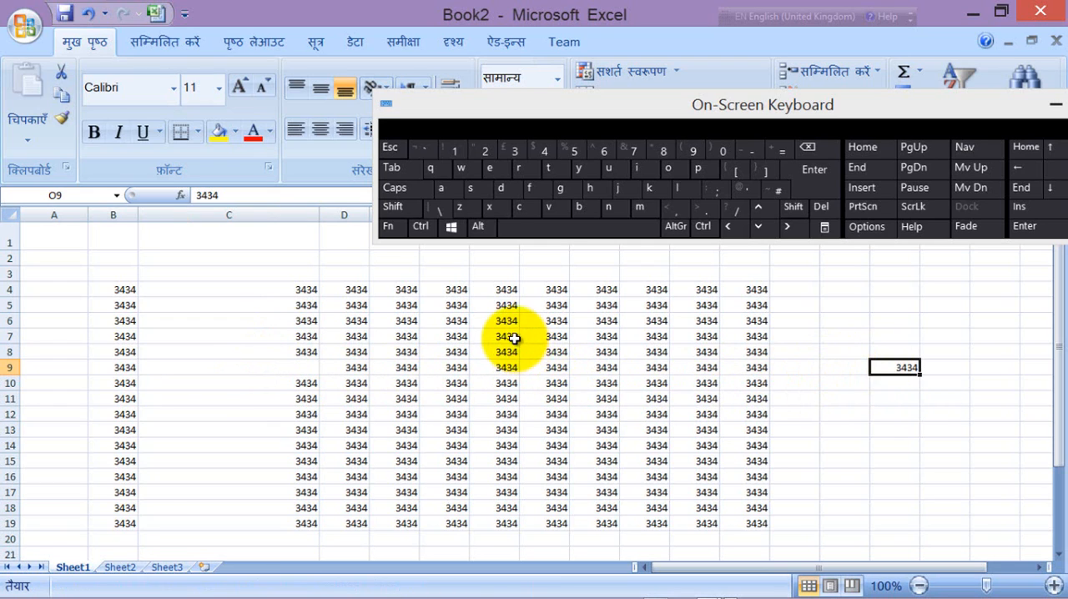
pyautogui.moveTo(506, 337); pyautogui.dragTo(845, 387)
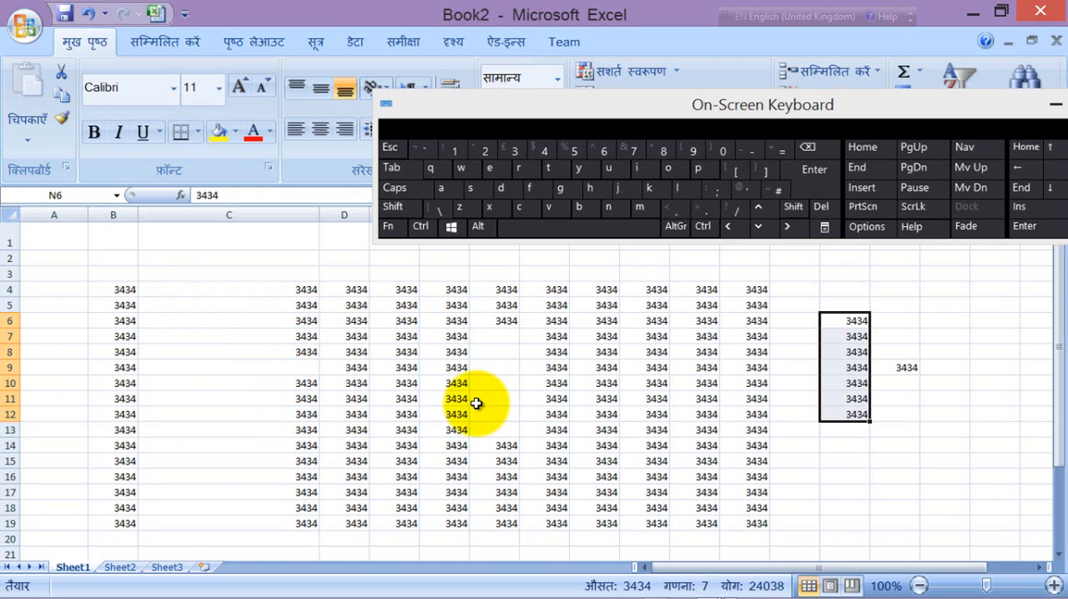
# Step: Delete the entire rows of the range B4:B9 and undo the deletion
pyautogui.moveTo(115, 290); pyautogui.dragTo(114, 373)
pyautogui.rightClick(115, 317)
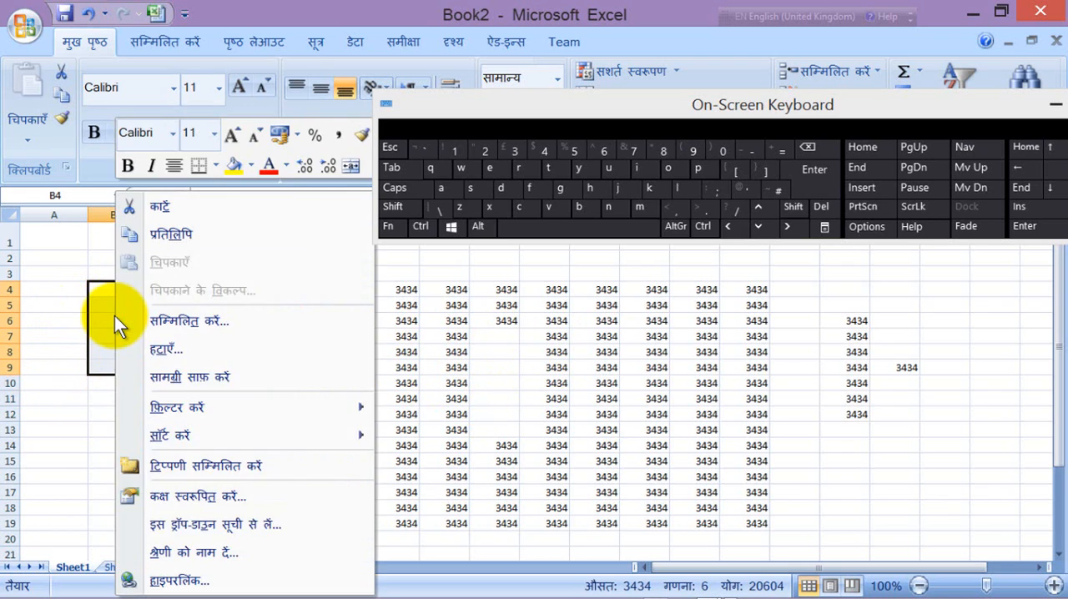
pyautogui.click(179, 350)
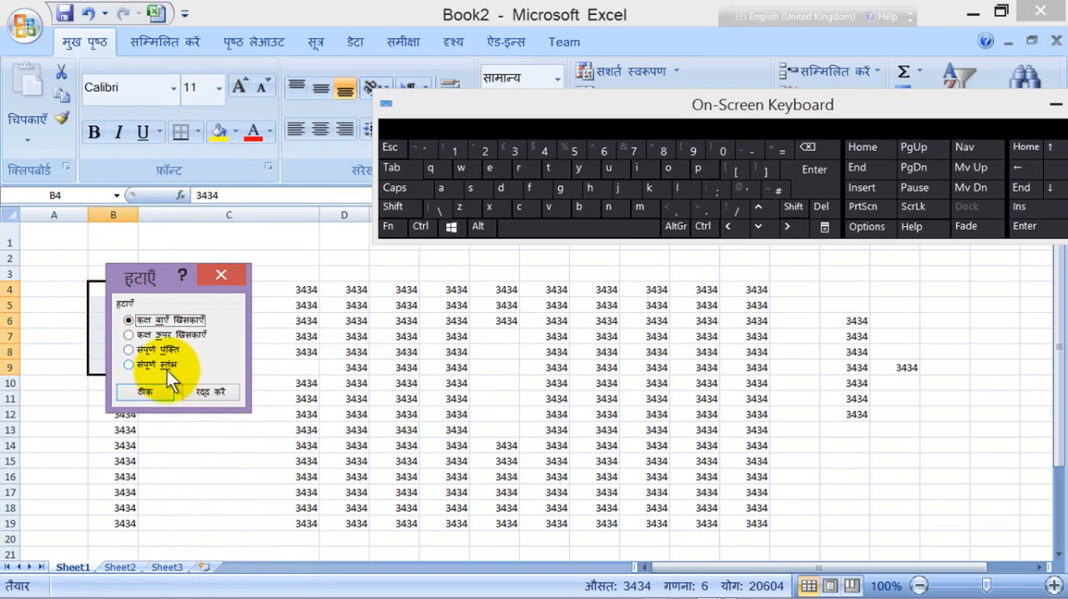
pyautogui.click(130, 349)
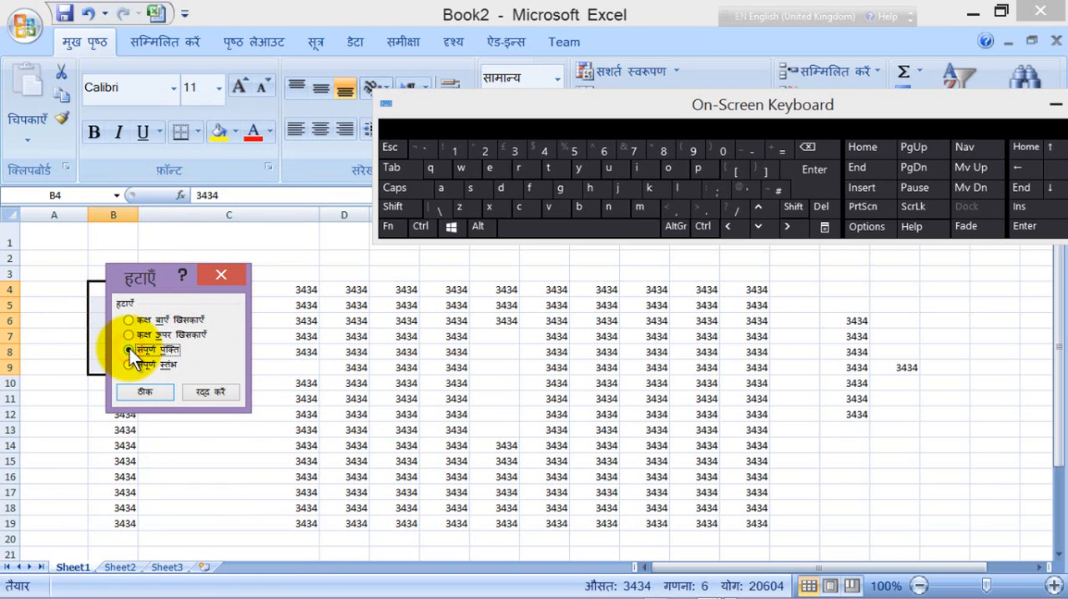
pyautogui.click(147, 391)
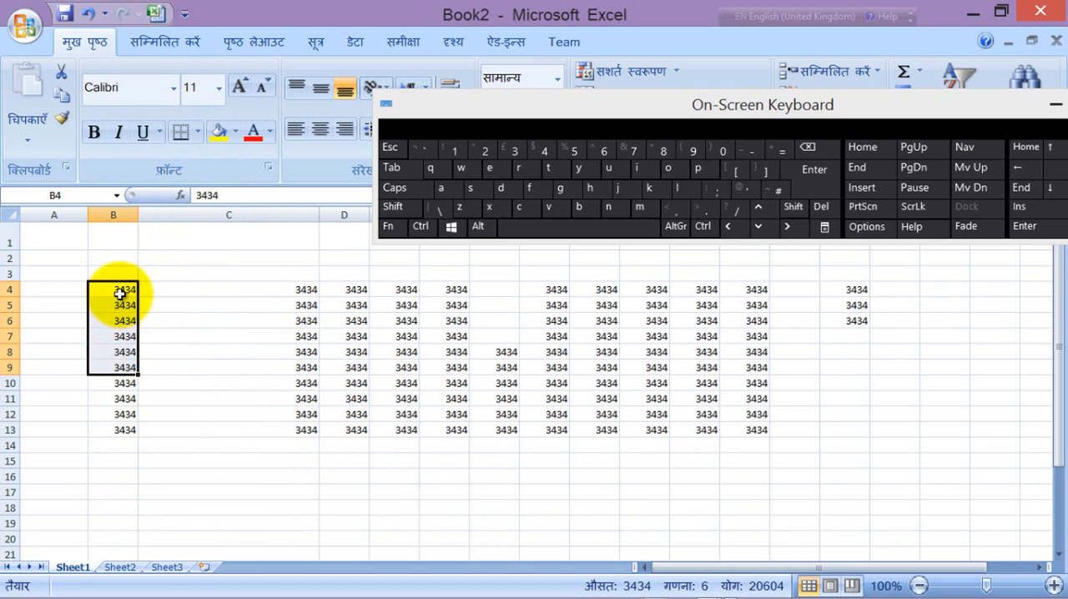
pyautogui.click(90, 15)
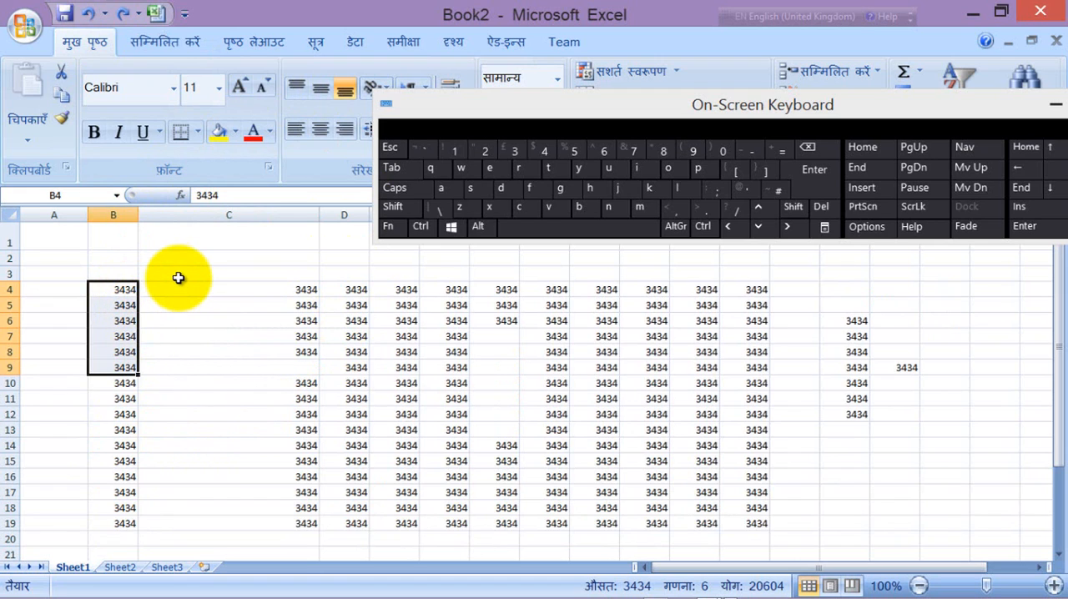
# Step: Enter 32323 in cell E22 below the block of 3434 values and select cell G22
pyautogui.click(205, 289)
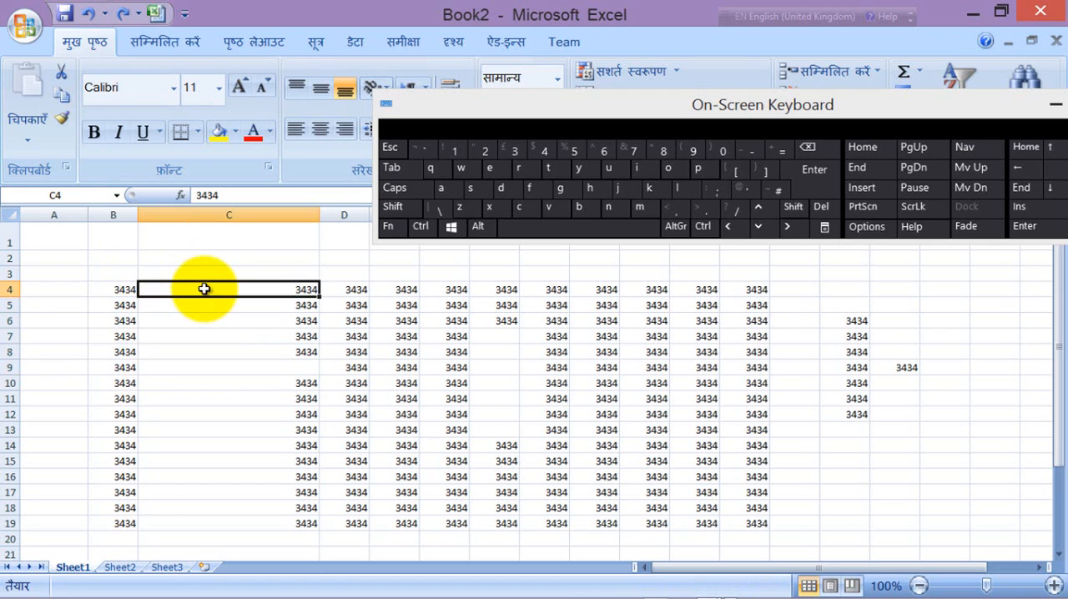
pyautogui.scroll(-3, 277, 360)
pyautogui.scroll(-2, 277, 360)
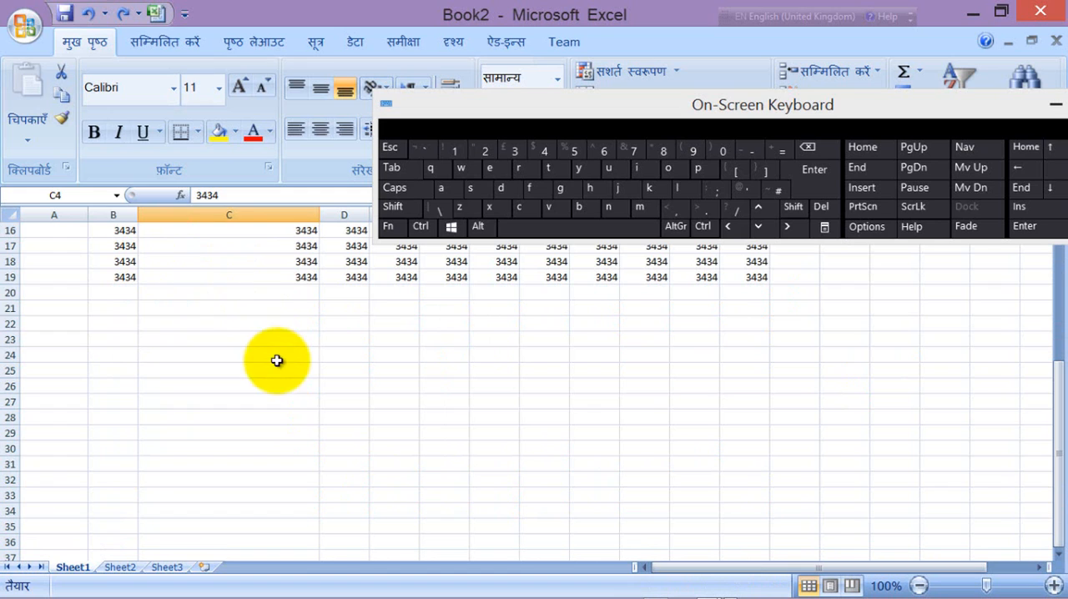
pyautogui.click(246, 307)
pyautogui.click(409, 322)
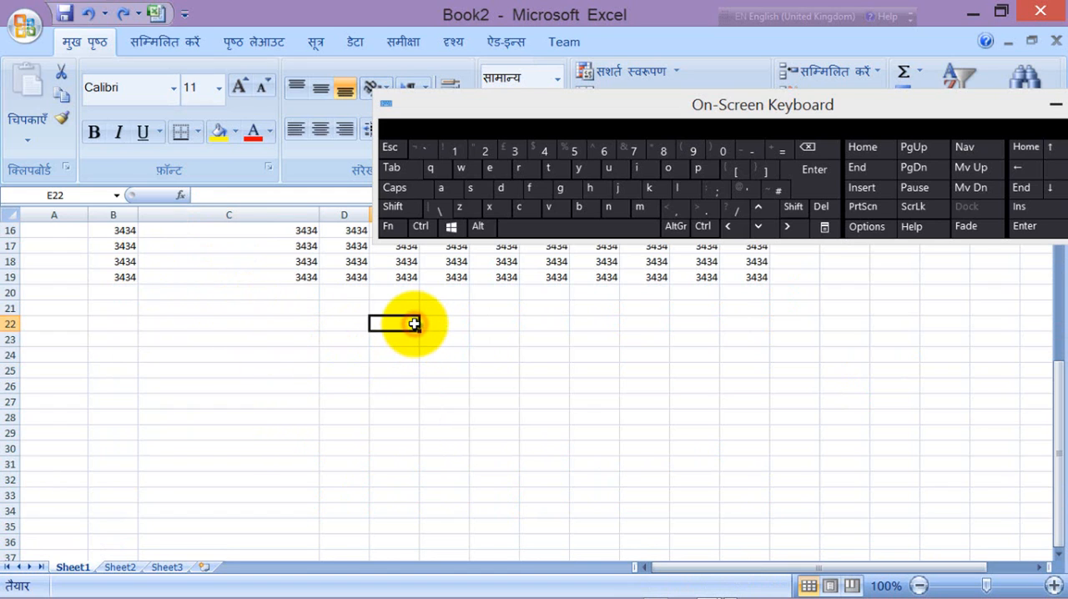
pyautogui.write('32323')
pyautogui.click(429, 335)
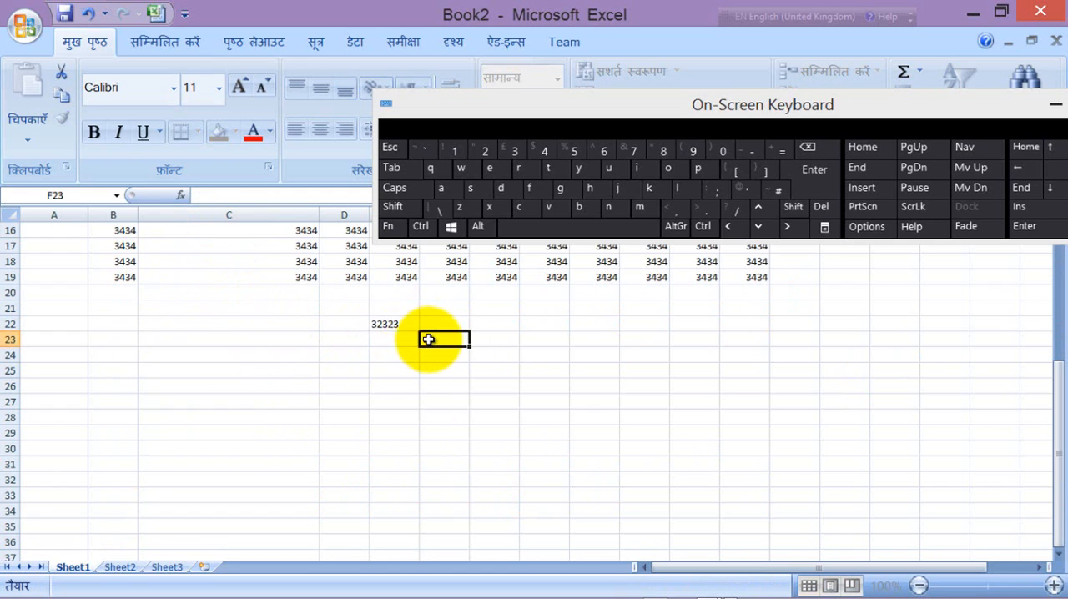
pyautogui.click(499, 327)
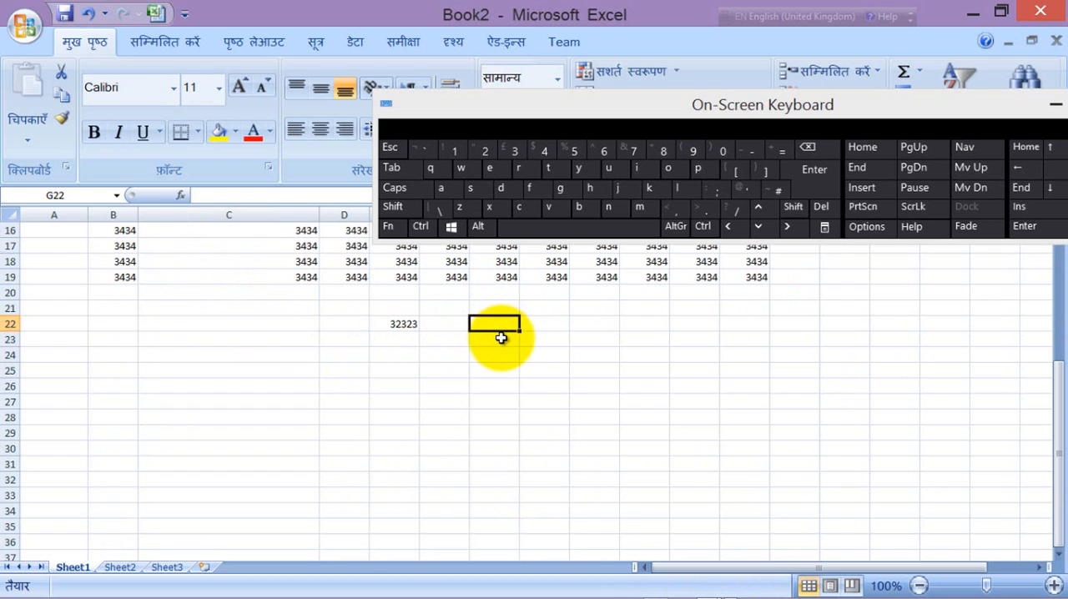
# Step: Fill the value of E22 down through the range E22:E34
pyautogui.click(398, 327)
pyautogui.moveTo(398, 327); pyautogui.dragTo(398, 507)
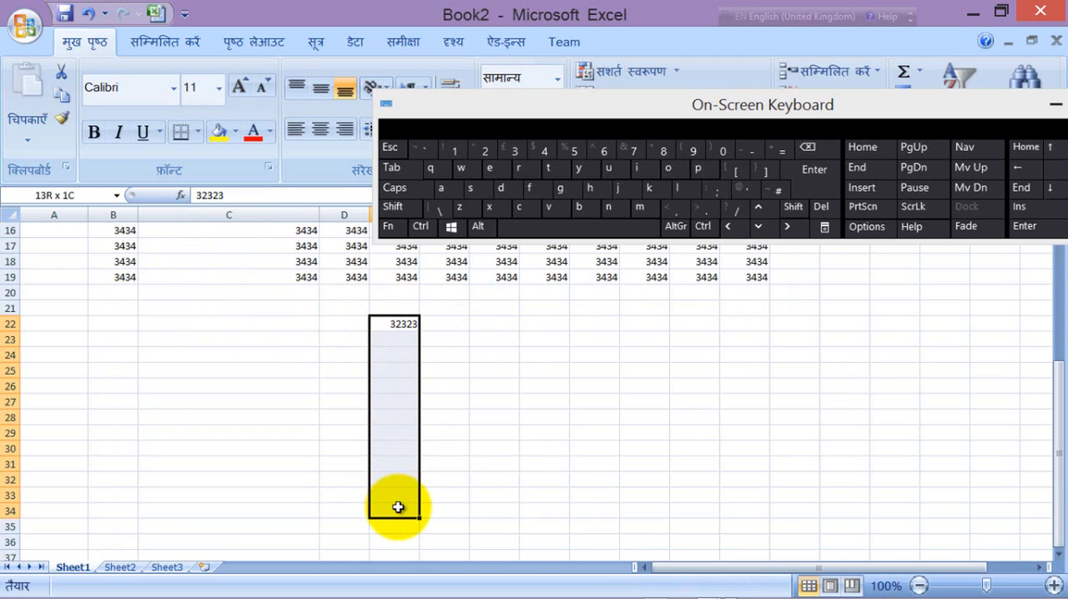
pyautogui.moveTo(398, 507); pyautogui.dragTo(398, 507)
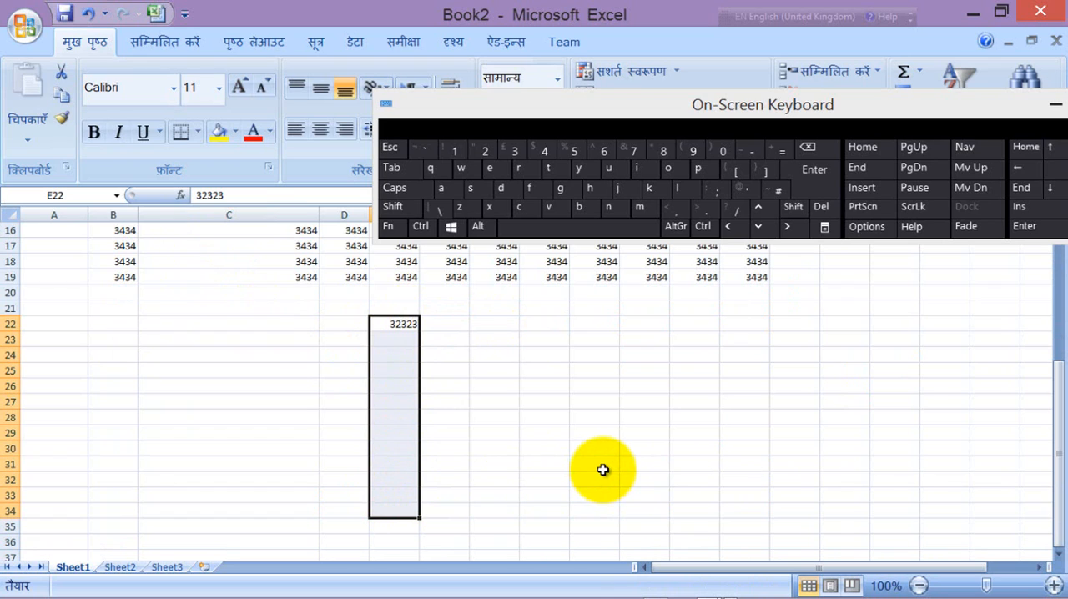
pyautogui.press('ctrl')
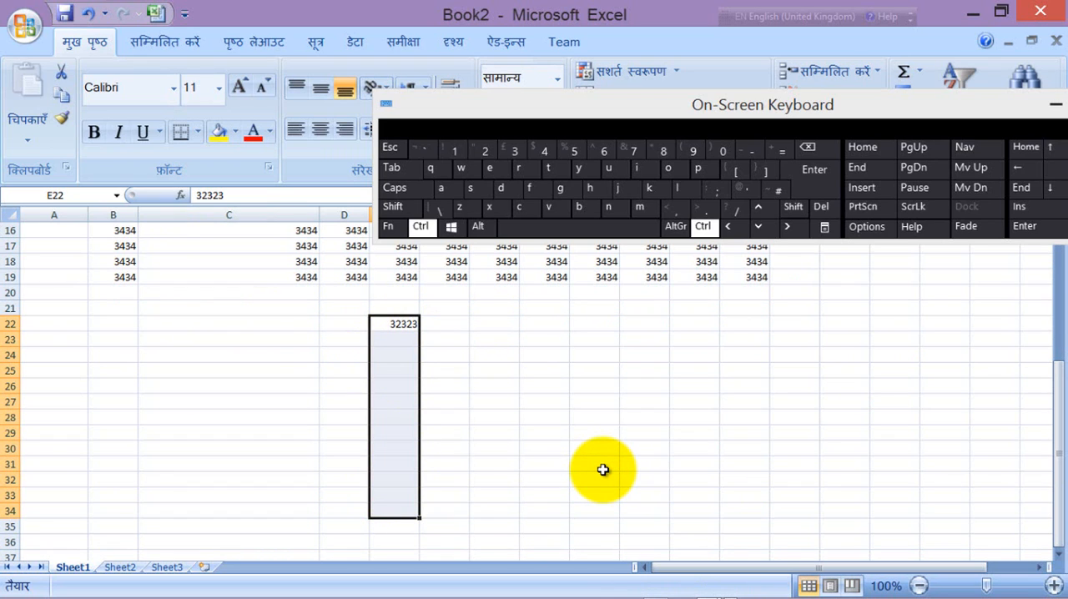
pyautogui.hotkey('ctrl', 'd')
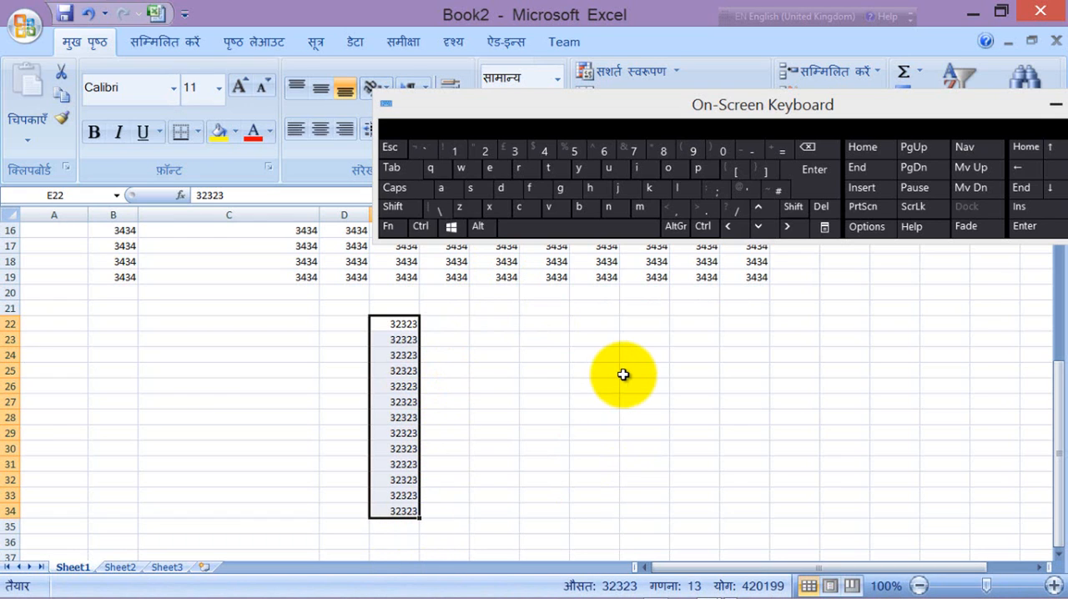
# Step: Delete the entire column E, starting from cell E2
pyautogui.click(257, 290)
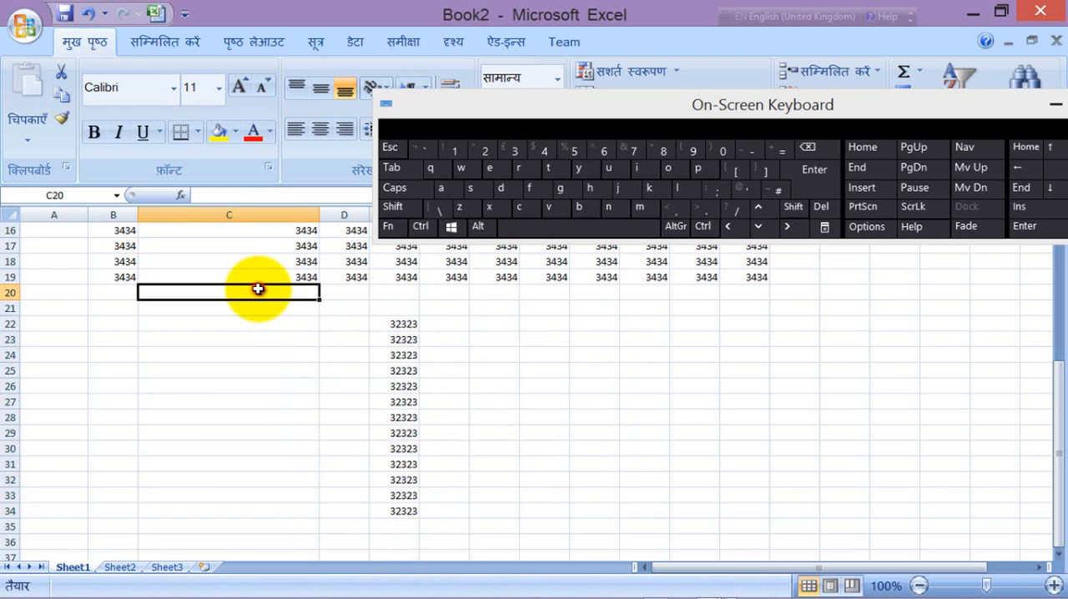
pyautogui.click(245, 249)
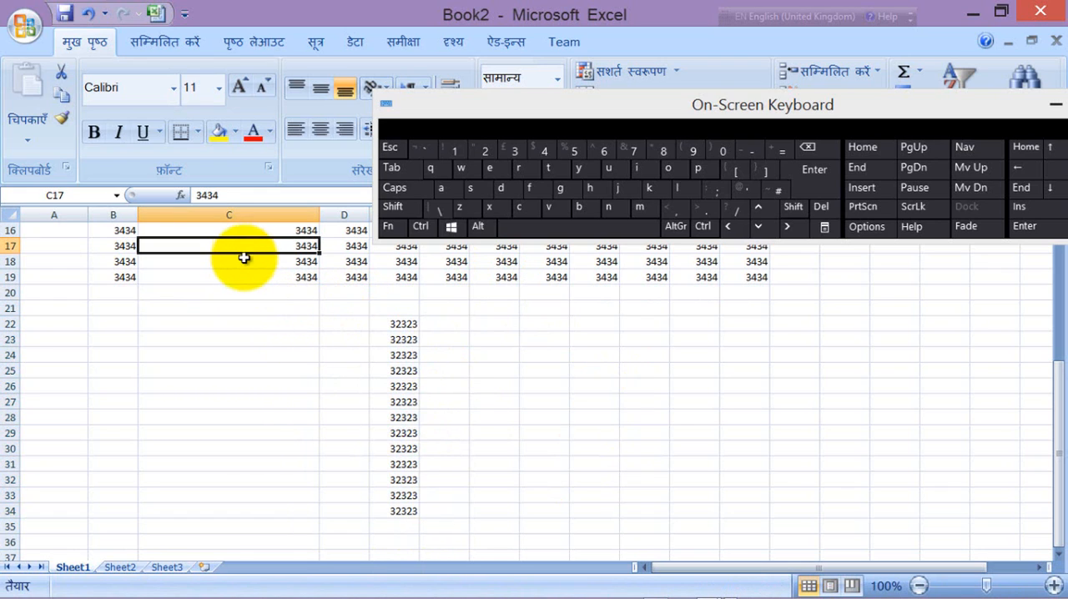
pyautogui.click(242, 263)
pyautogui.scroll(5, 242, 262)
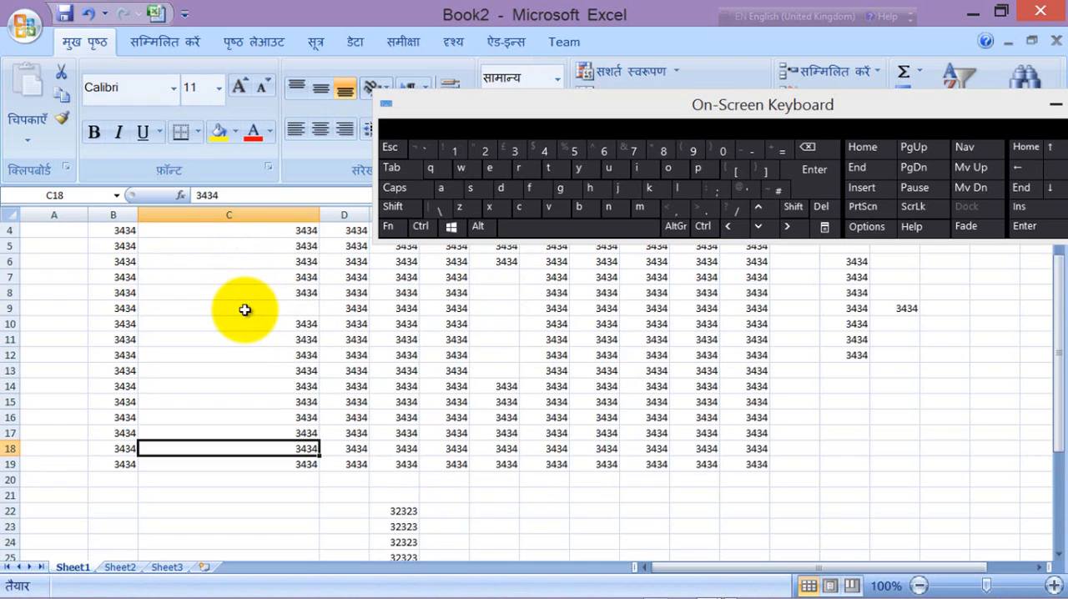
pyautogui.click(388, 259)
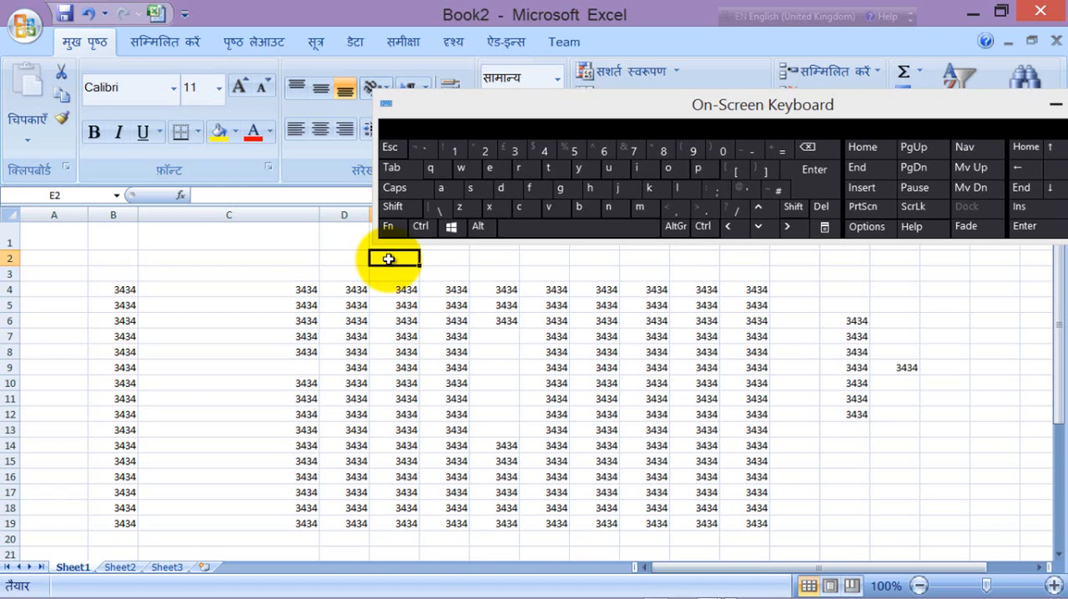
pyautogui.rightClick(388, 260)
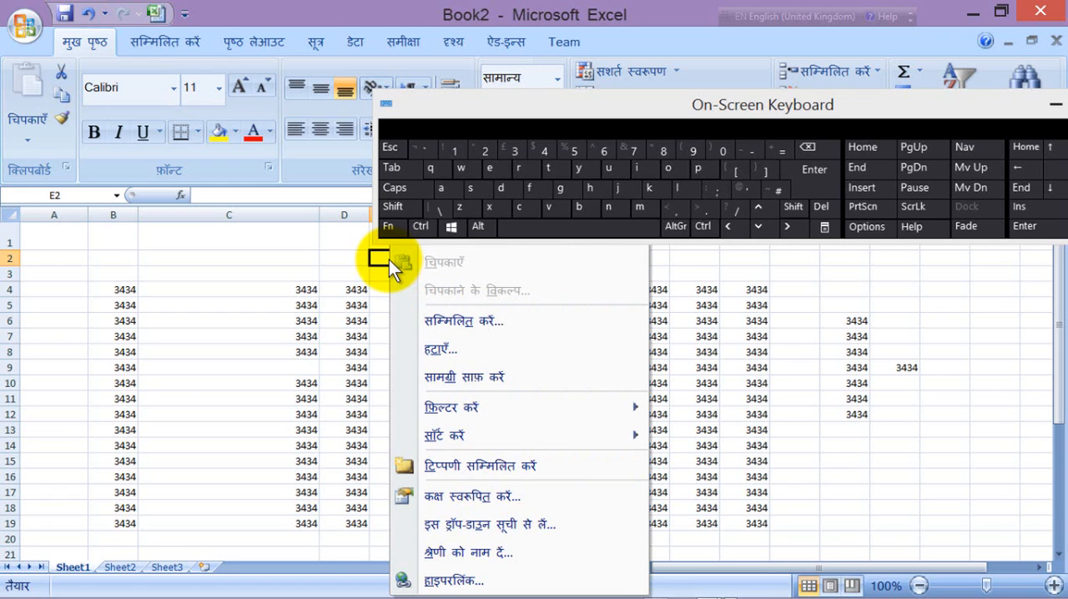
pyautogui.moveTo(534, 435)
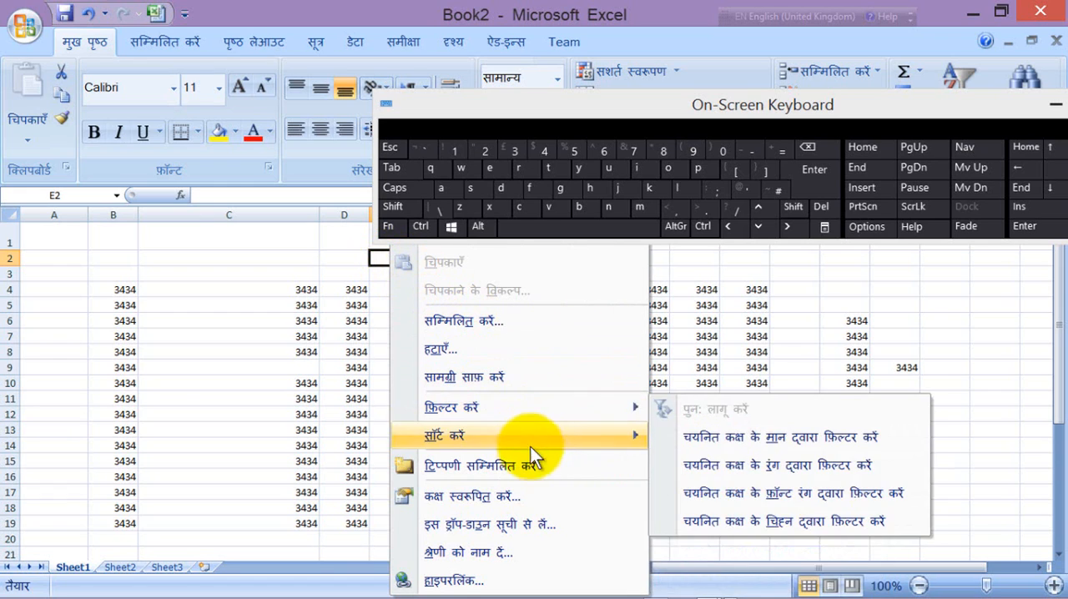
pyautogui.click(445, 351)
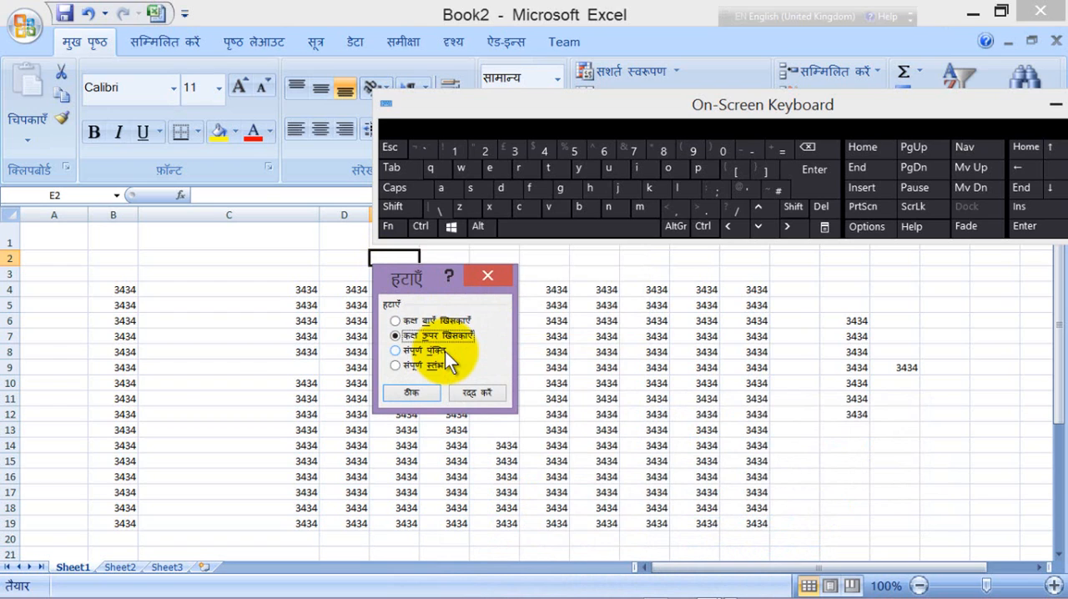
pyautogui.click(396, 366)
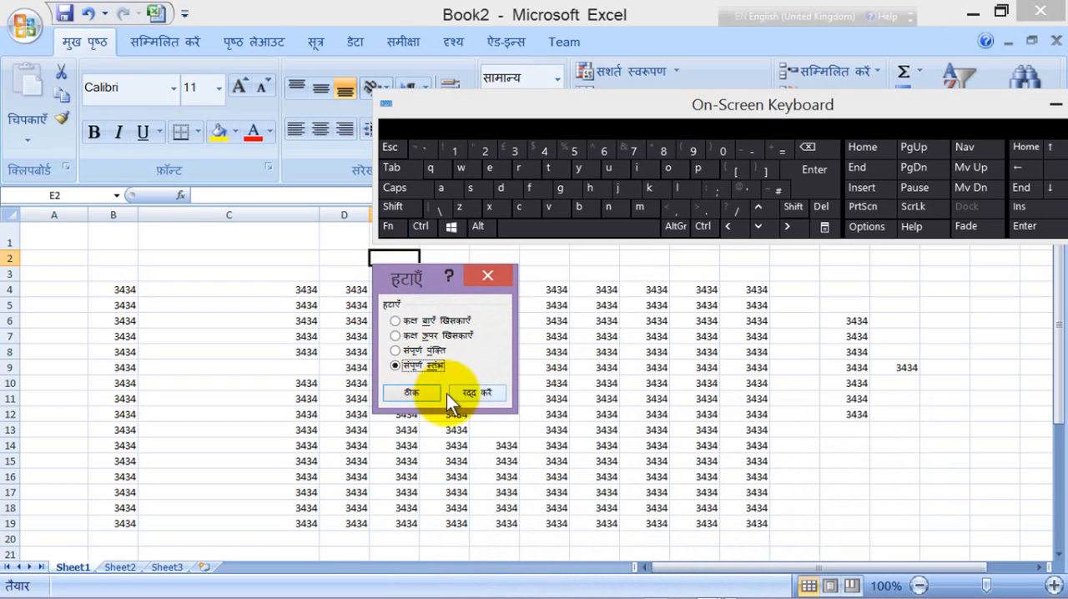
pyautogui.click(418, 390)
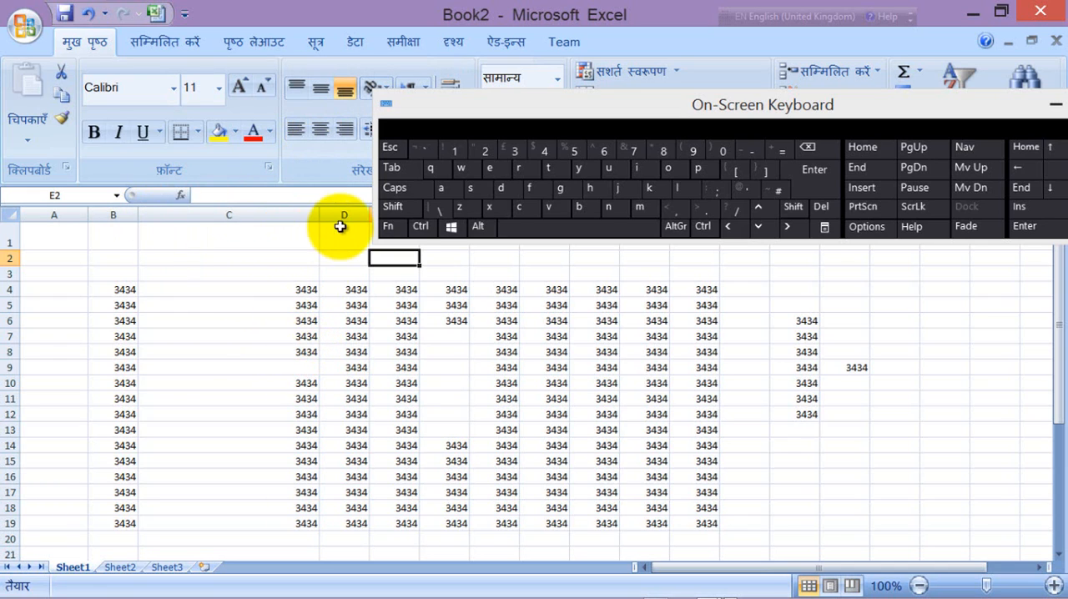
# Step: Insert an entire row at cell C11 and repeat the insertion once to add a second row
pyautogui.click(250, 351)
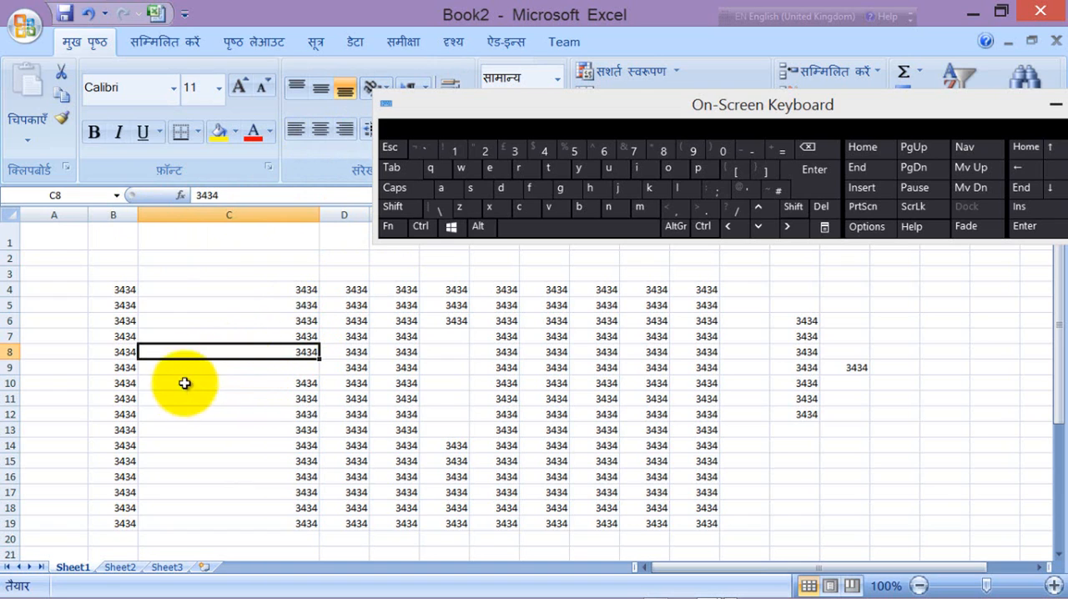
pyautogui.click(278, 398)
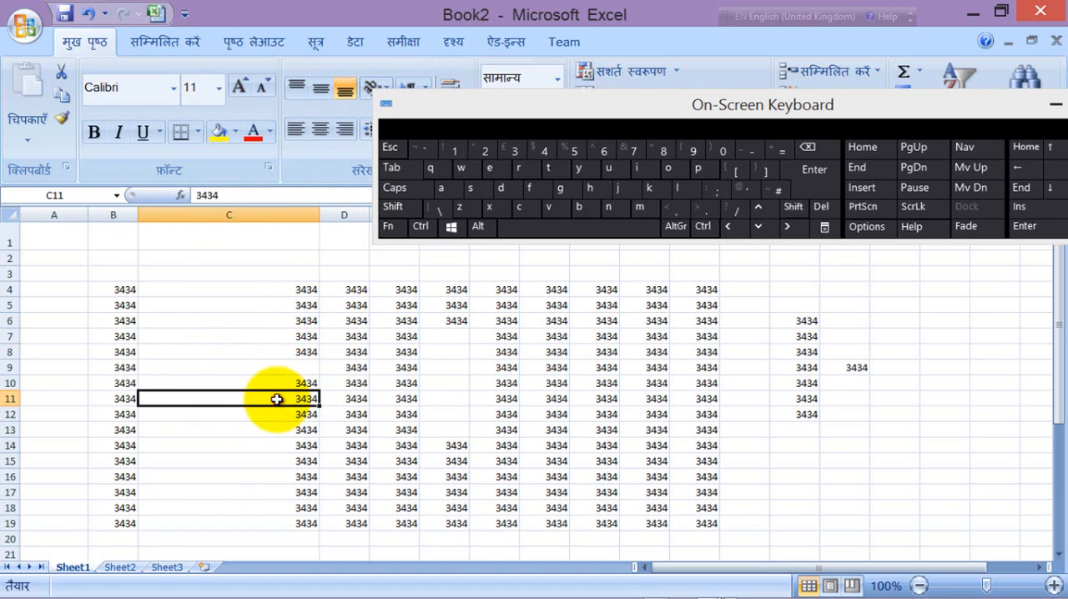
pyautogui.rightClick(277, 399)
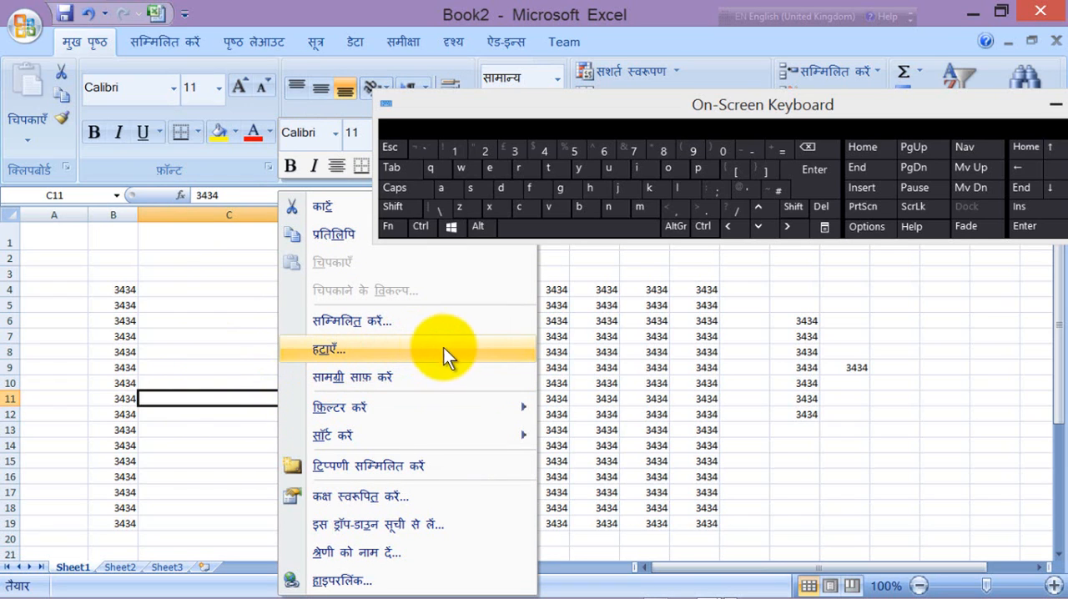
pyautogui.click(364, 319)
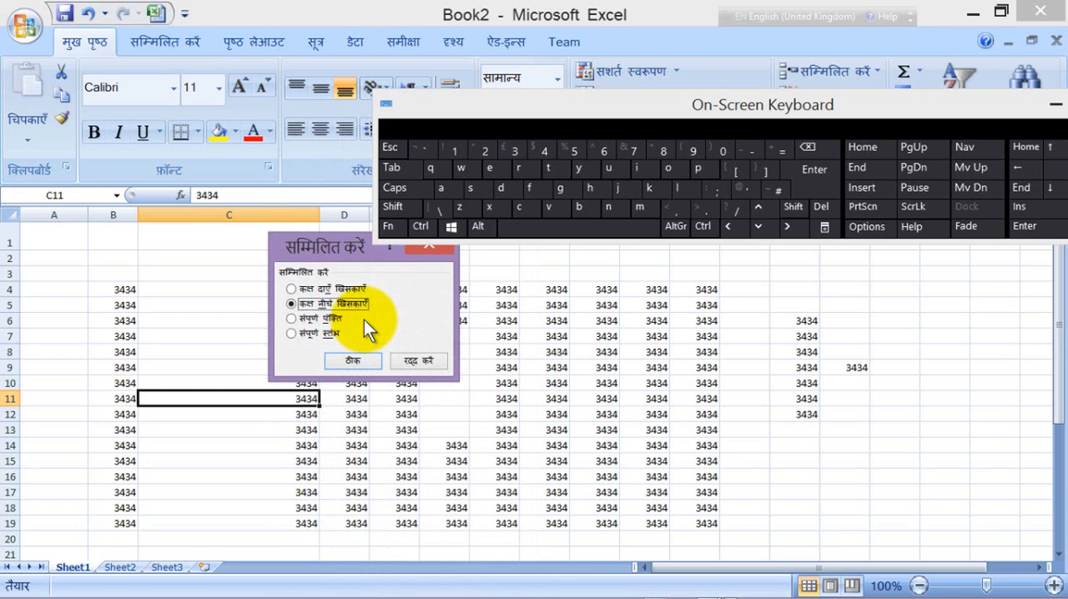
pyautogui.click(293, 319)
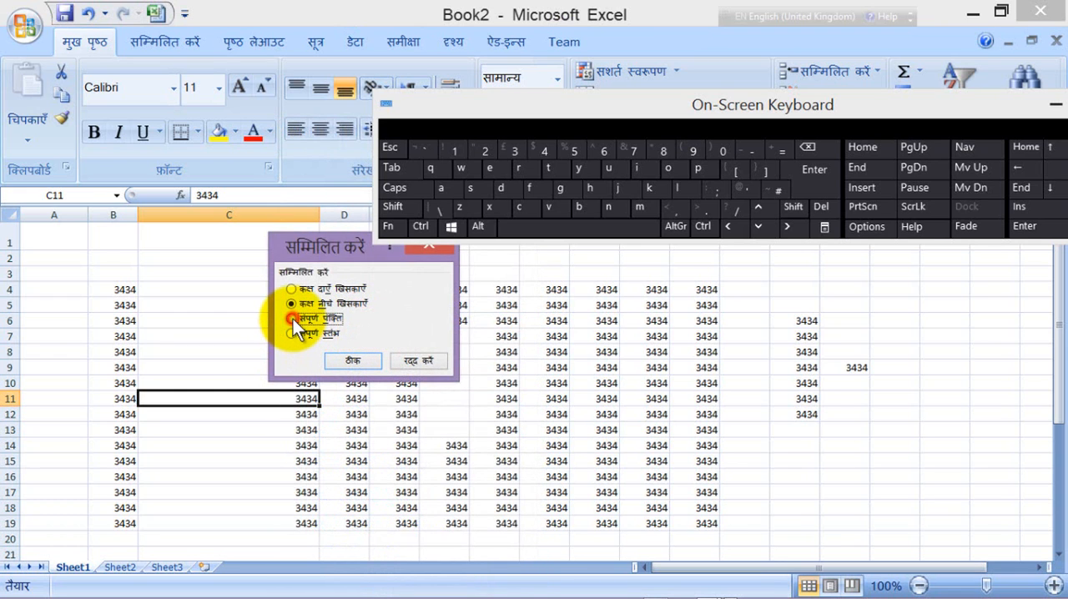
pyautogui.click(350, 358)
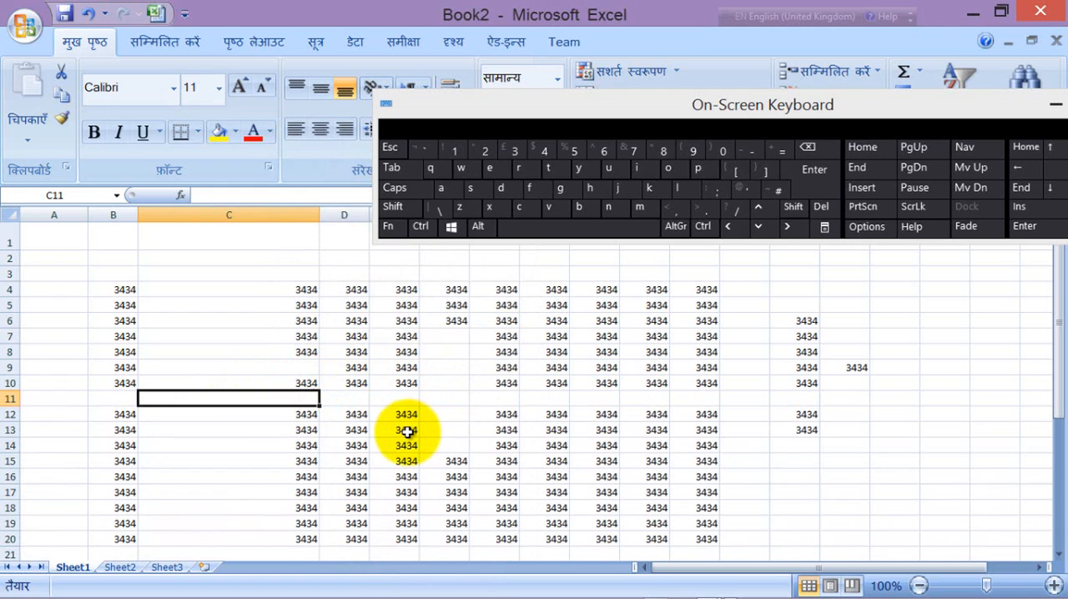
pyautogui.press('F4')
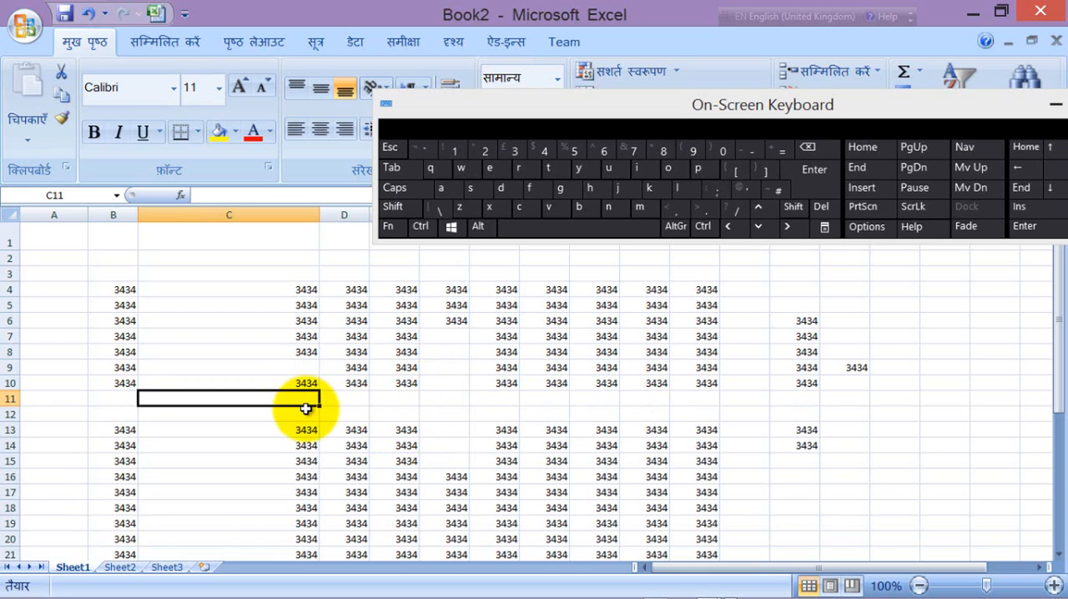
# Step: Repeat the entire-row insertion at cell C11 six more times
pyautogui.press('F4')
pyautogui.press('F4')
pyautogui.press('F4')
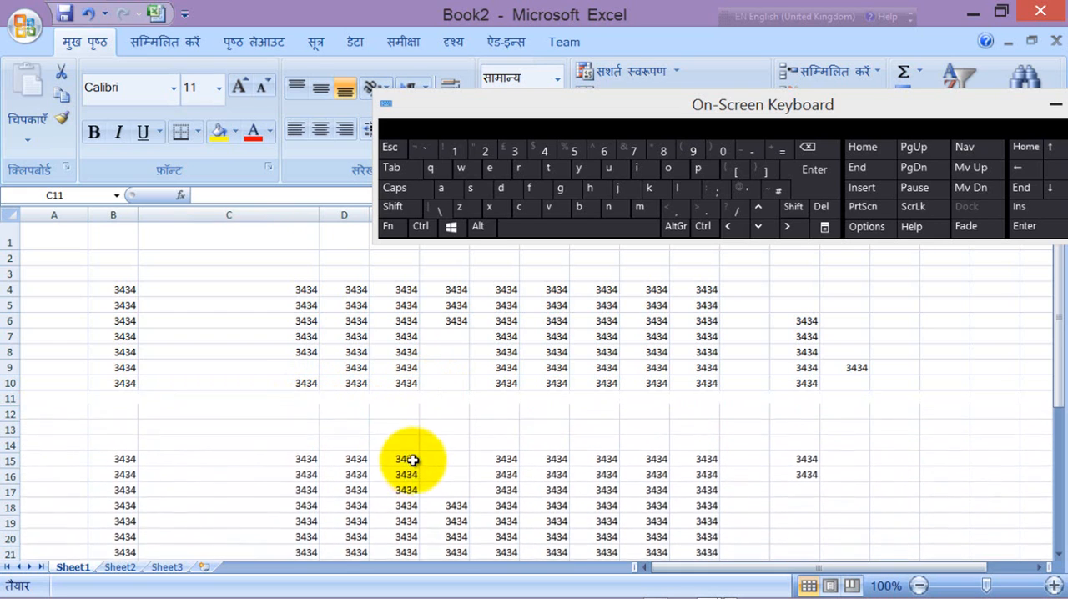
pyautogui.press('F4')
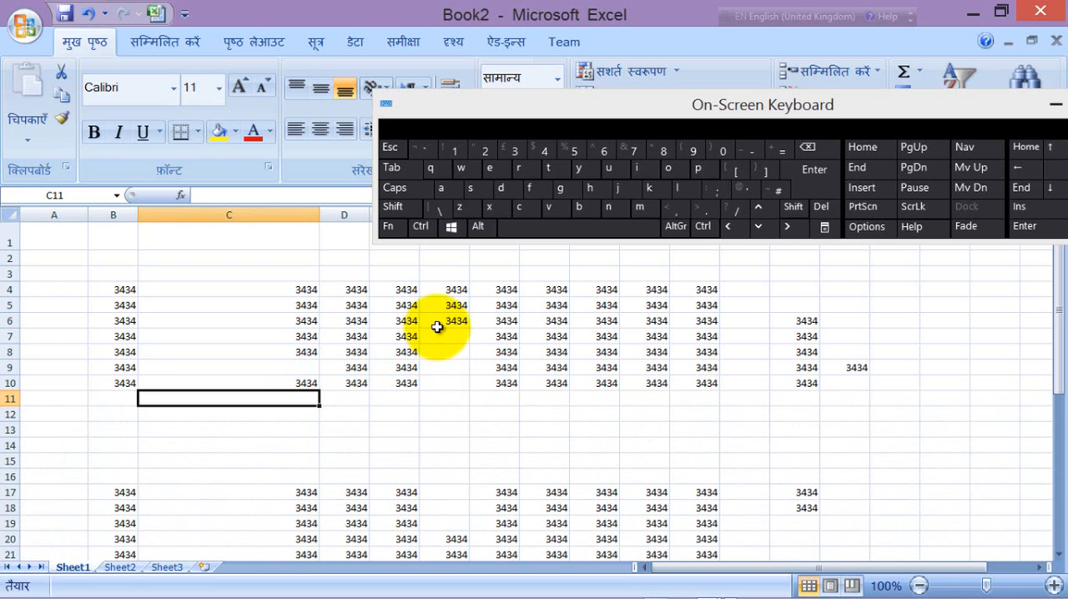
pyautogui.press('F4')
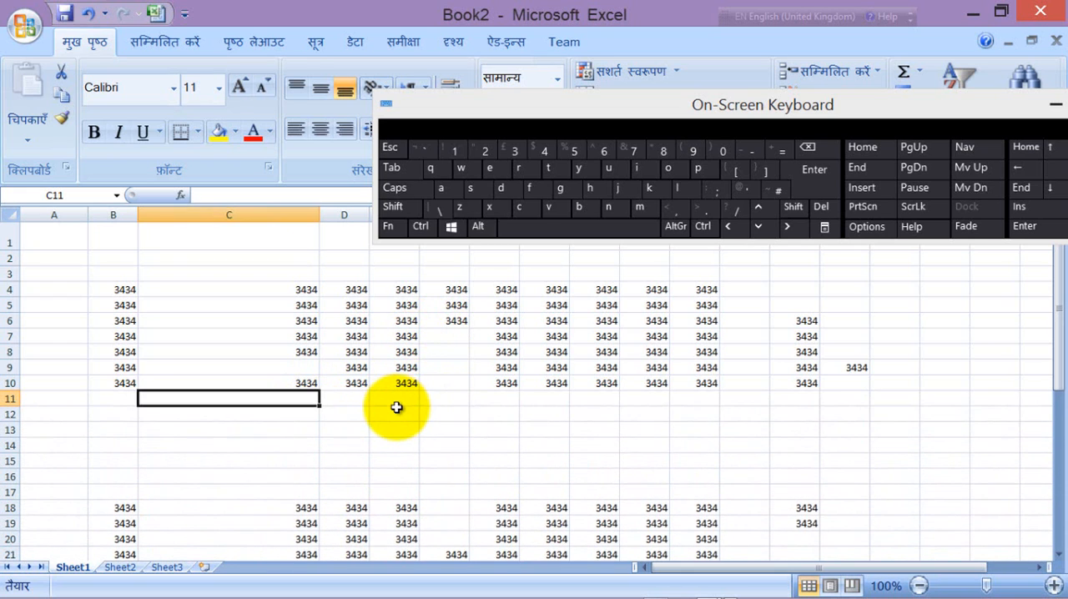
pyautogui.press('F4')
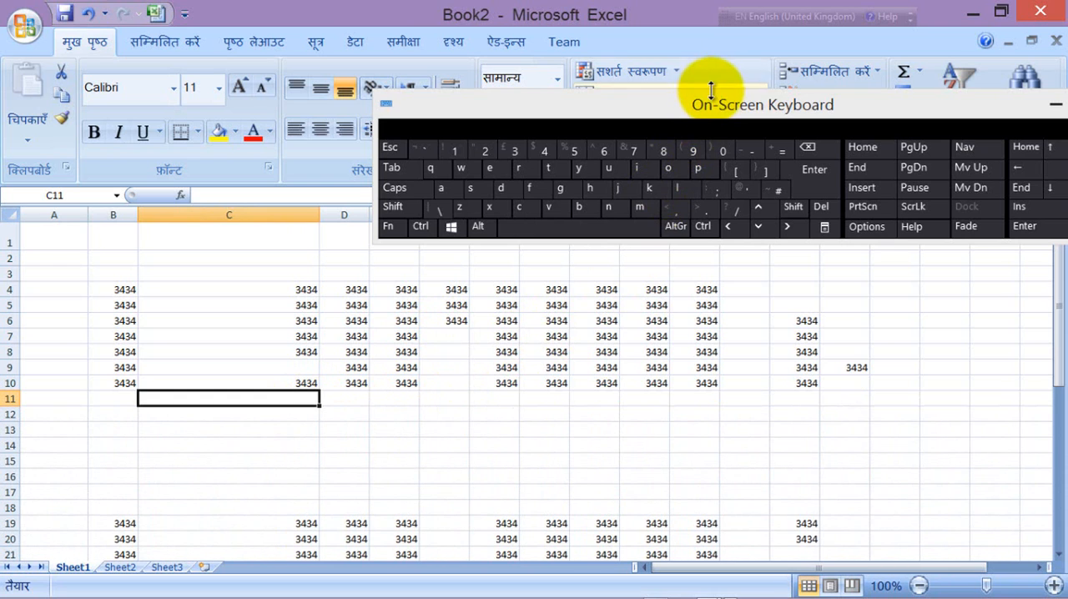
# Step: Bring the on-screen keyboard into view and use its repeat-last-action function key to insert one more row at C11
pyautogui.moveTo(710, 89); pyautogui.dragTo(698, 12)
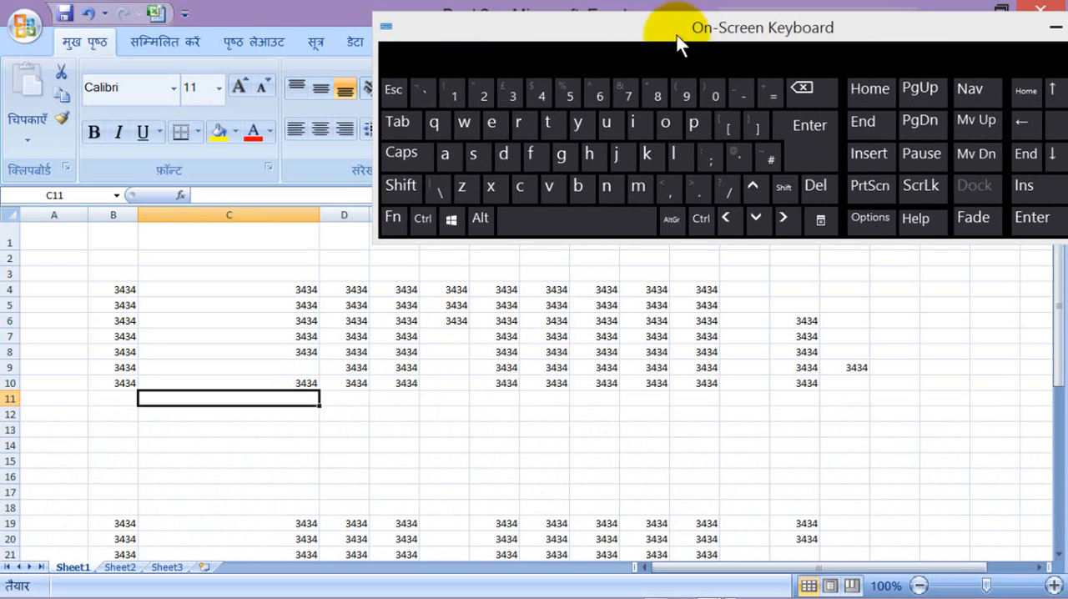
pyautogui.click(395, 218)
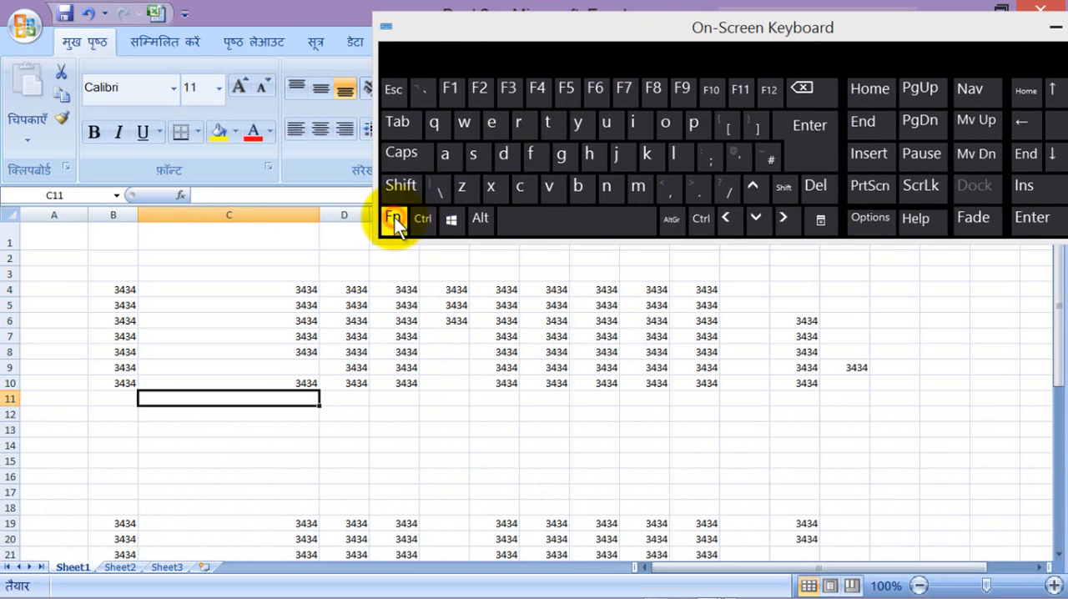
pyautogui.click(540, 87)
pyautogui.click(541, 87)
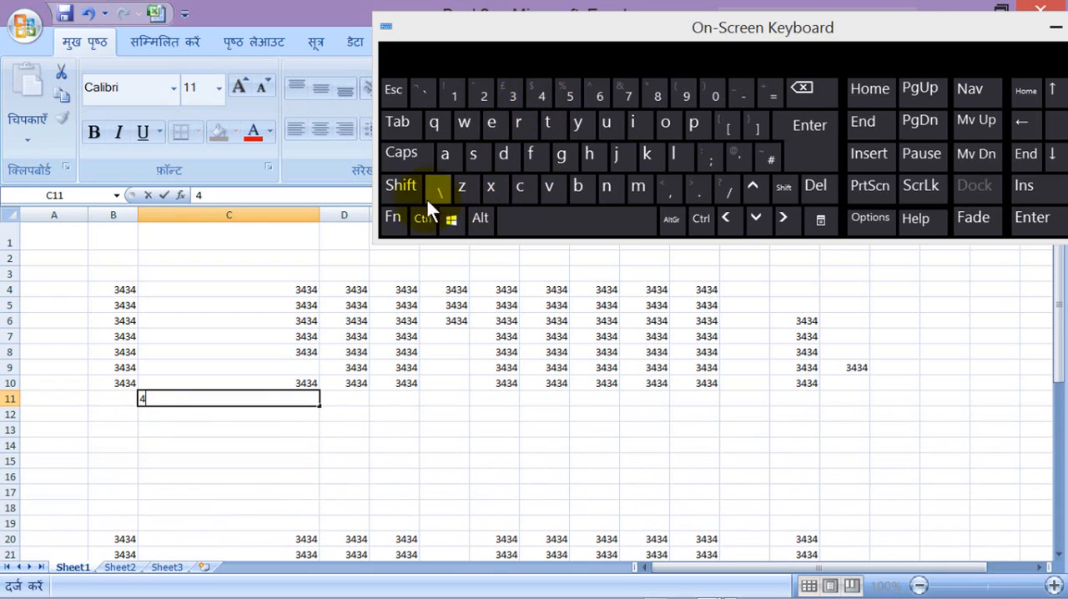
# Step: Remove the stray 4 from cell C11 and finish editing by selecting cell E9
pyautogui.click(394, 215)
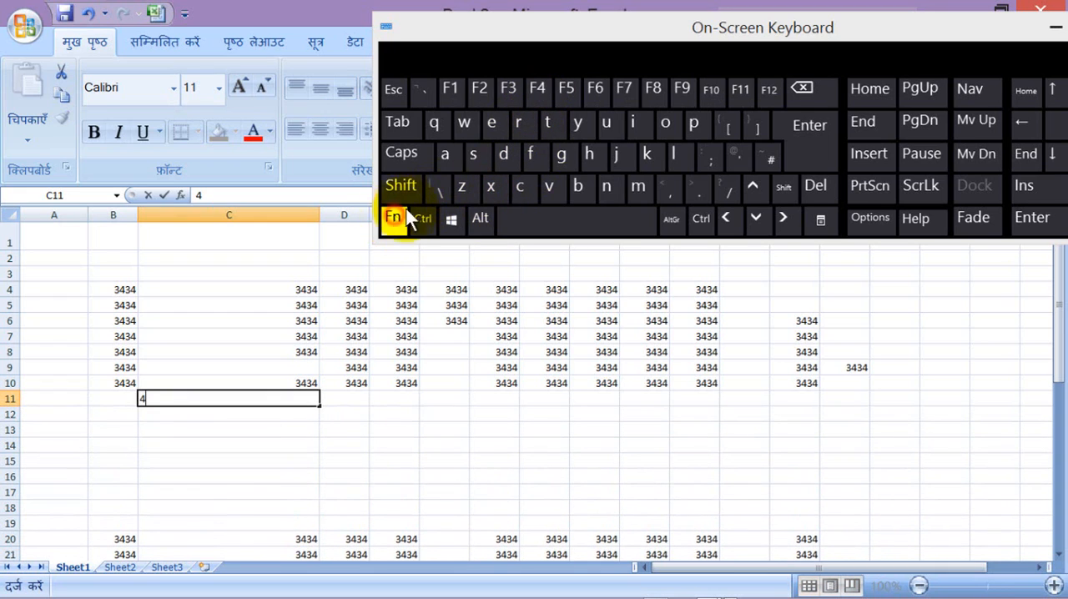
pyautogui.click(536, 84)
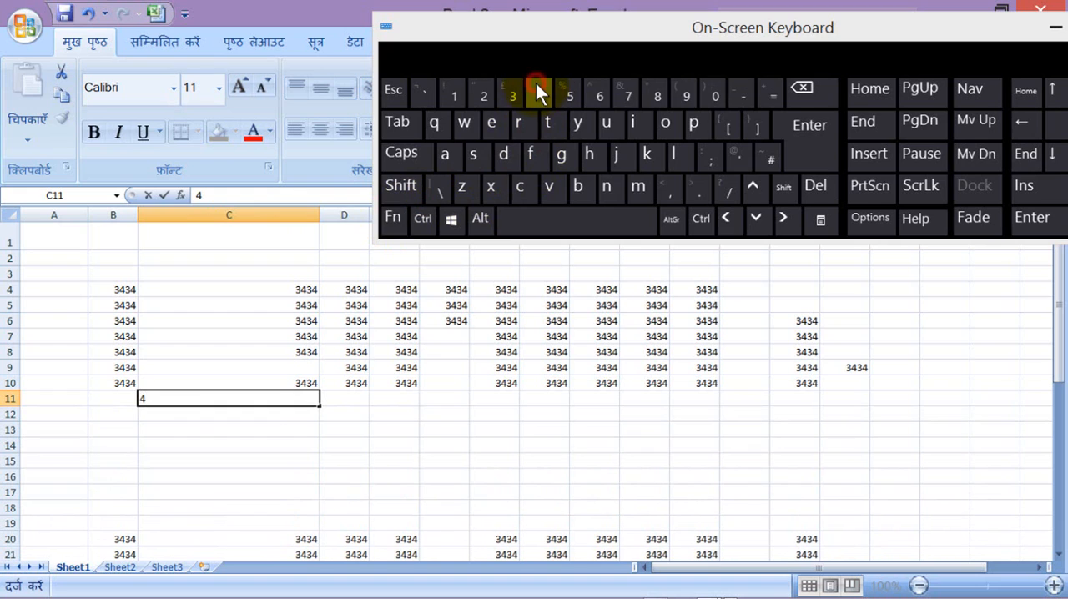
pyautogui.doubleClick(141, 398)
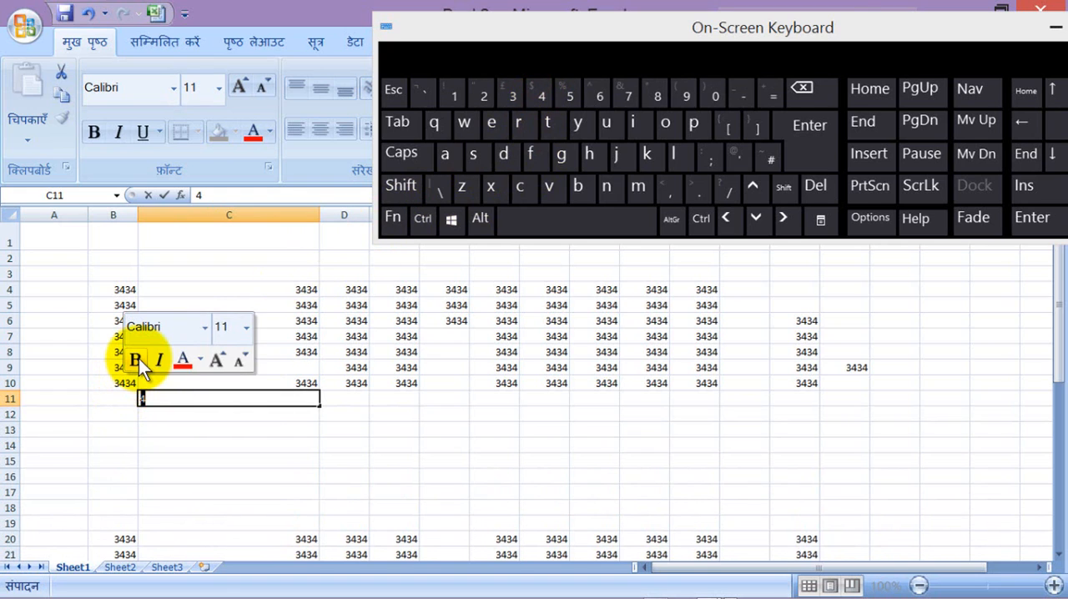
pyautogui.click(385, 372)
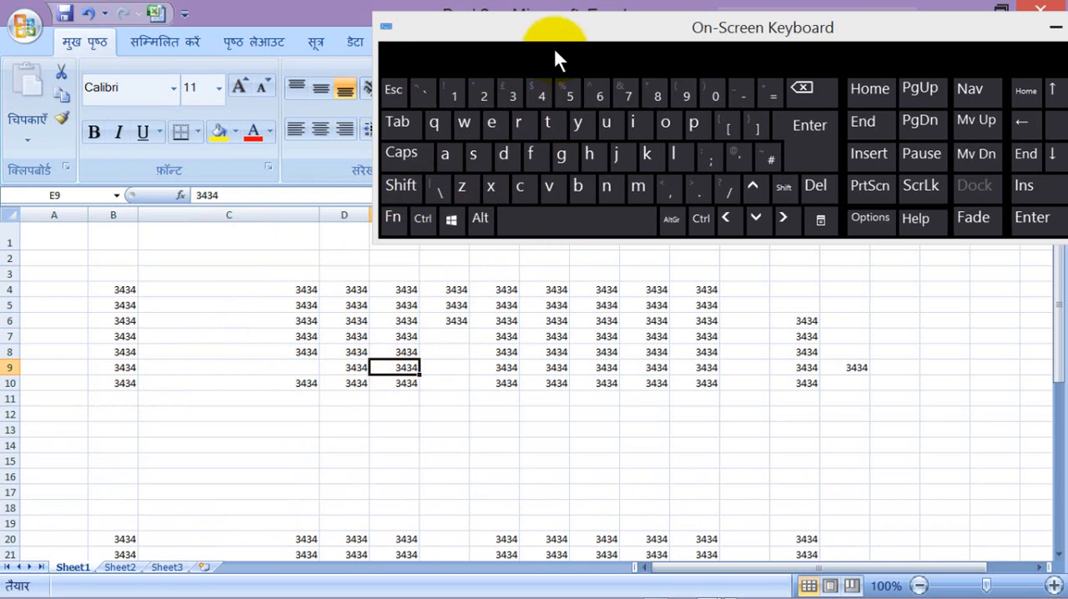
# Step: Insert another entire row at cell C11 and repeat the insertion four more times
pyautogui.click(571, 27)
pyautogui.moveTo(570, 23); pyautogui.dragTo(633, 74)
pyautogui.click(212, 401)
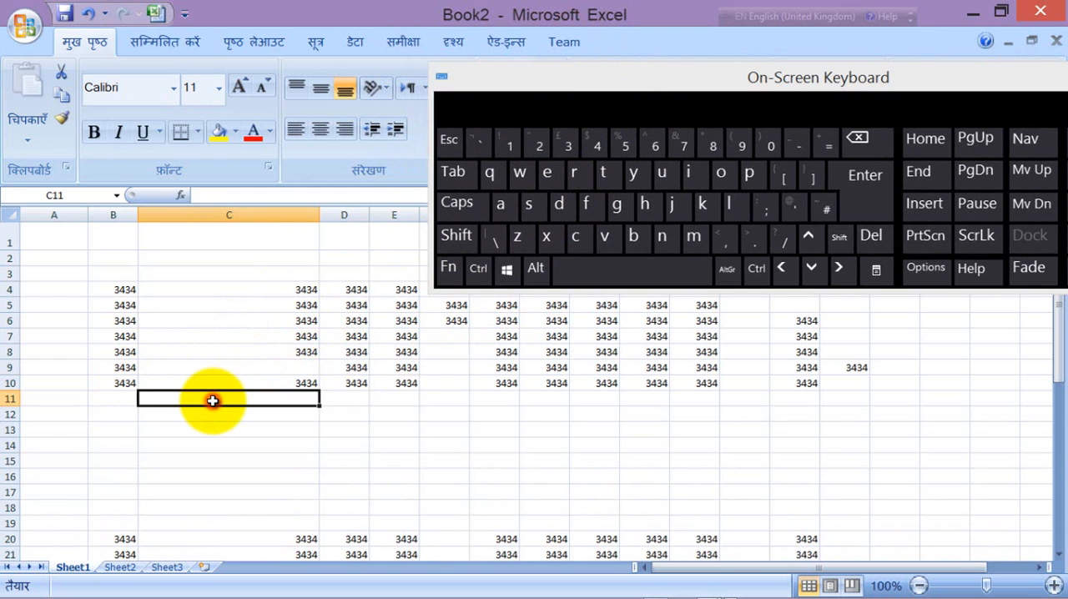
pyautogui.rightClick(213, 401)
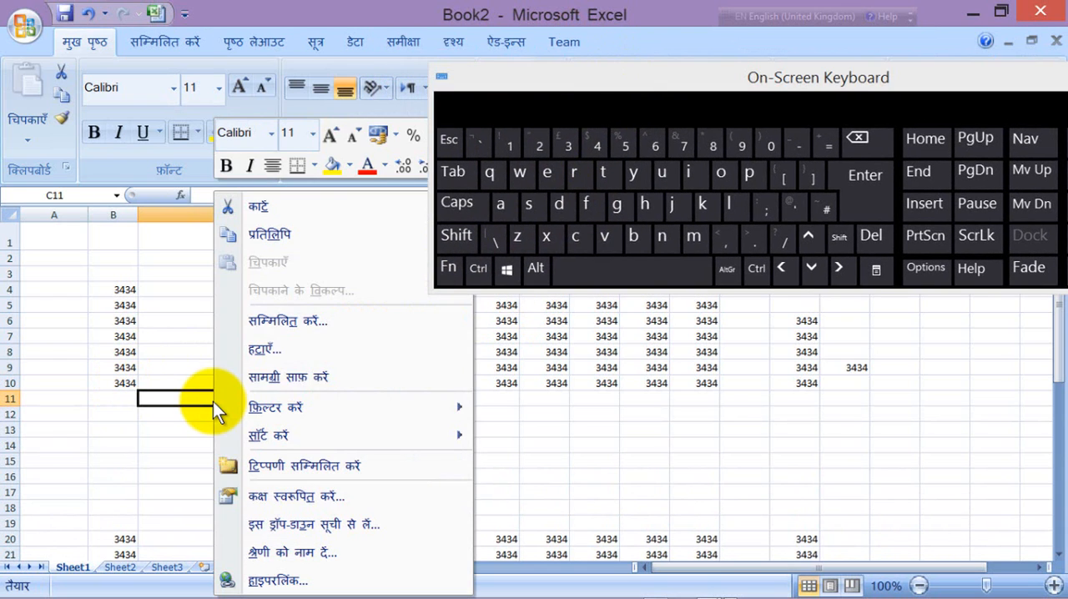
pyautogui.click(274, 322)
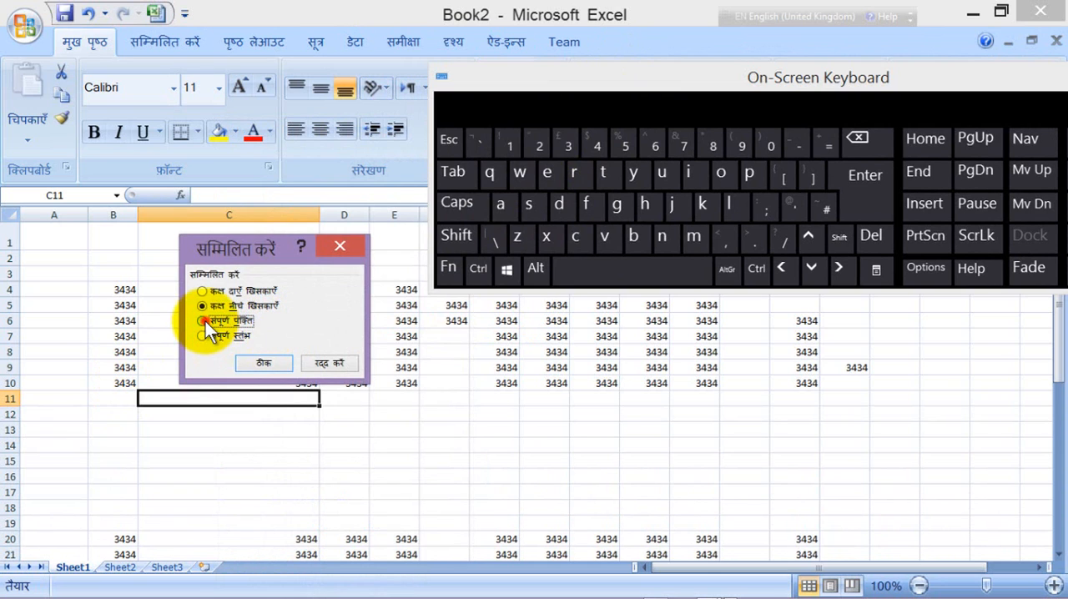
pyautogui.click(213, 322)
pyautogui.click(261, 364)
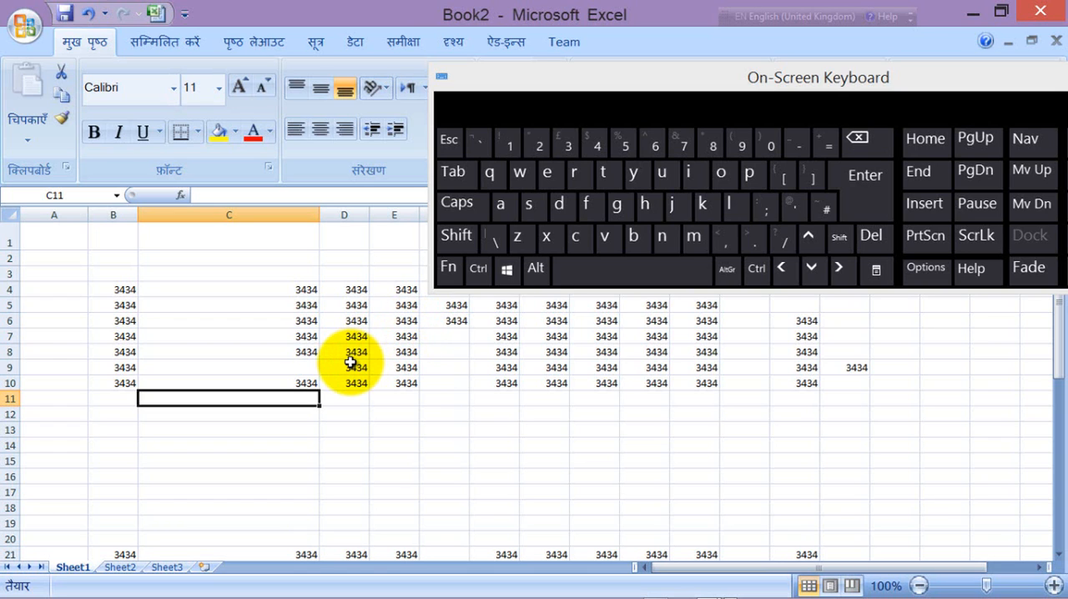
pyautogui.press('F4')
pyautogui.press('F4')
pyautogui.press('F4')
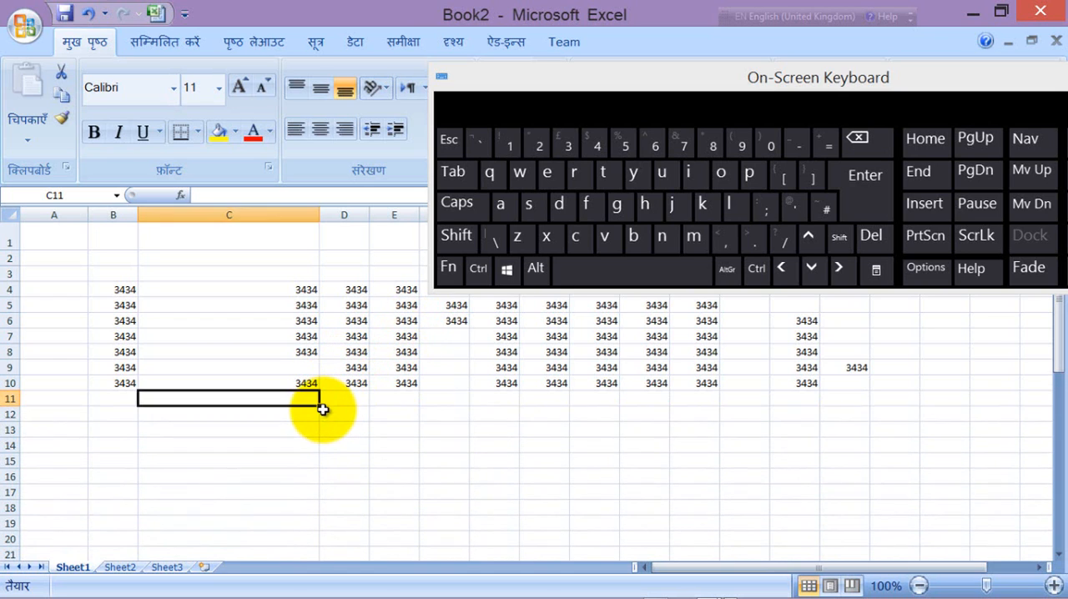
pyautogui.press('F4')
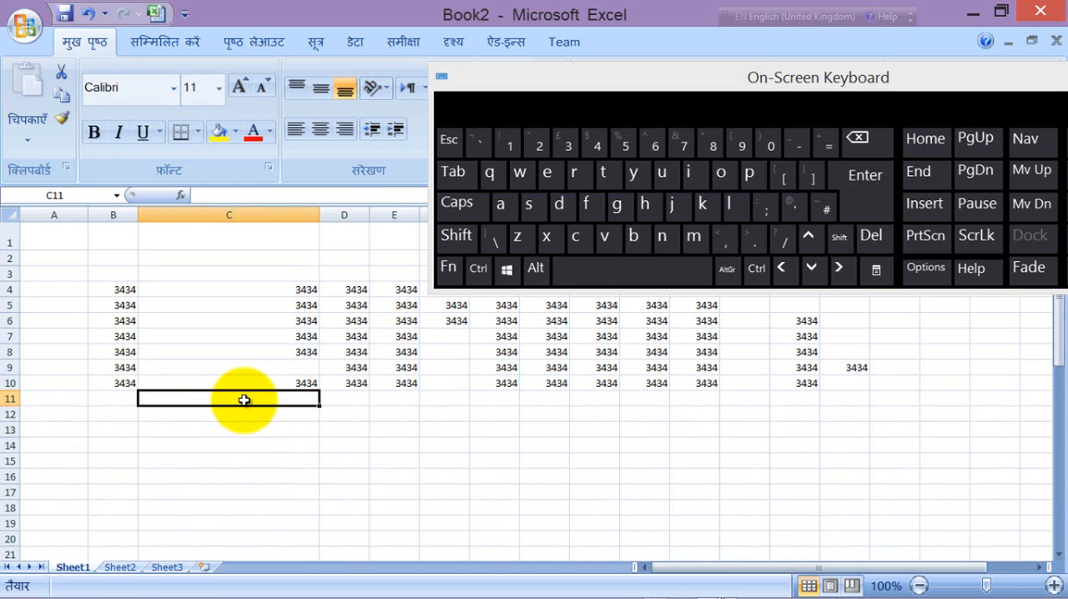
# Step: Insert an entire column at cell C4 and repeat the insertion four more times
pyautogui.click(230, 215)
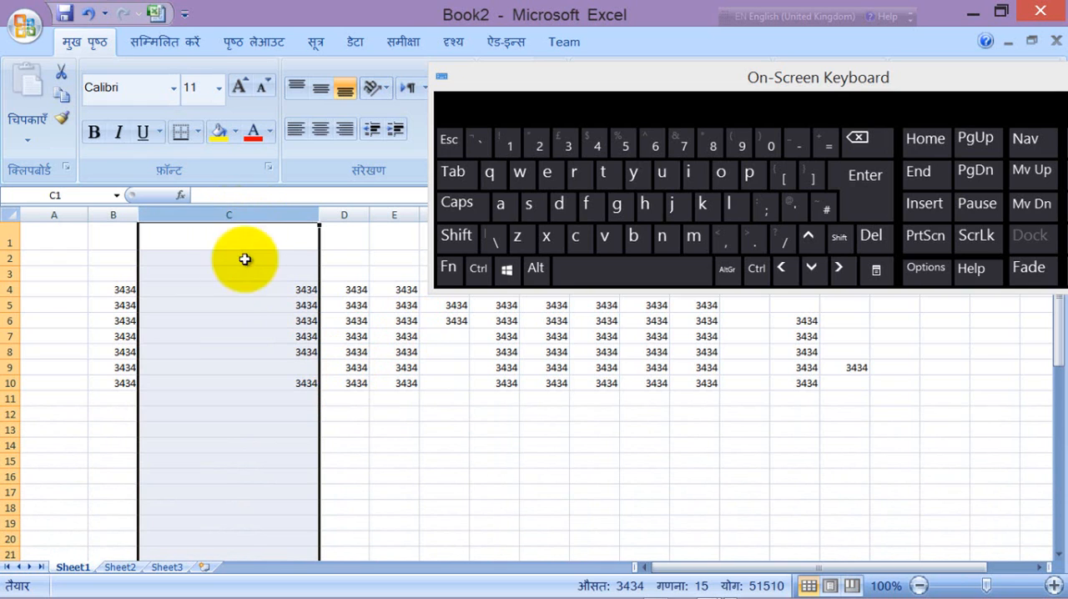
pyautogui.click(233, 291)
pyautogui.rightClick(235, 291)
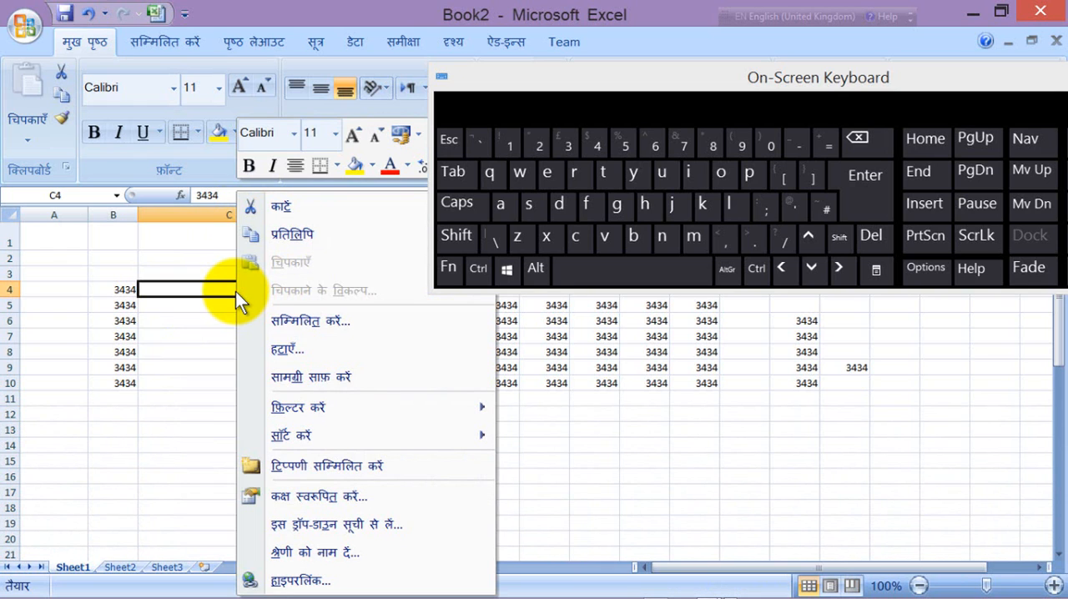
pyautogui.click(293, 318)
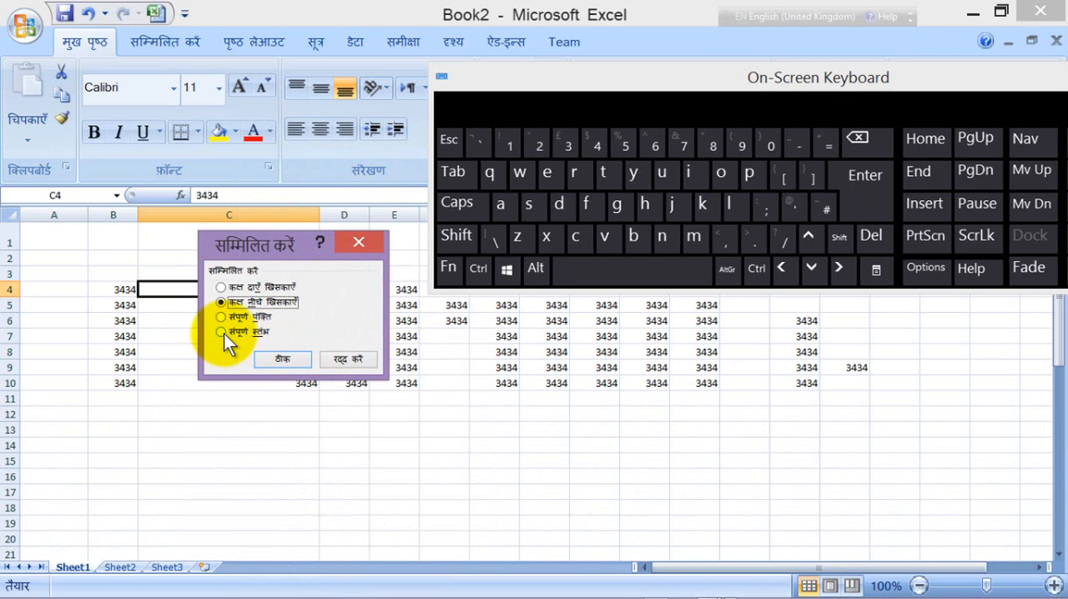
pyautogui.click(221, 332)
pyautogui.click(282, 357)
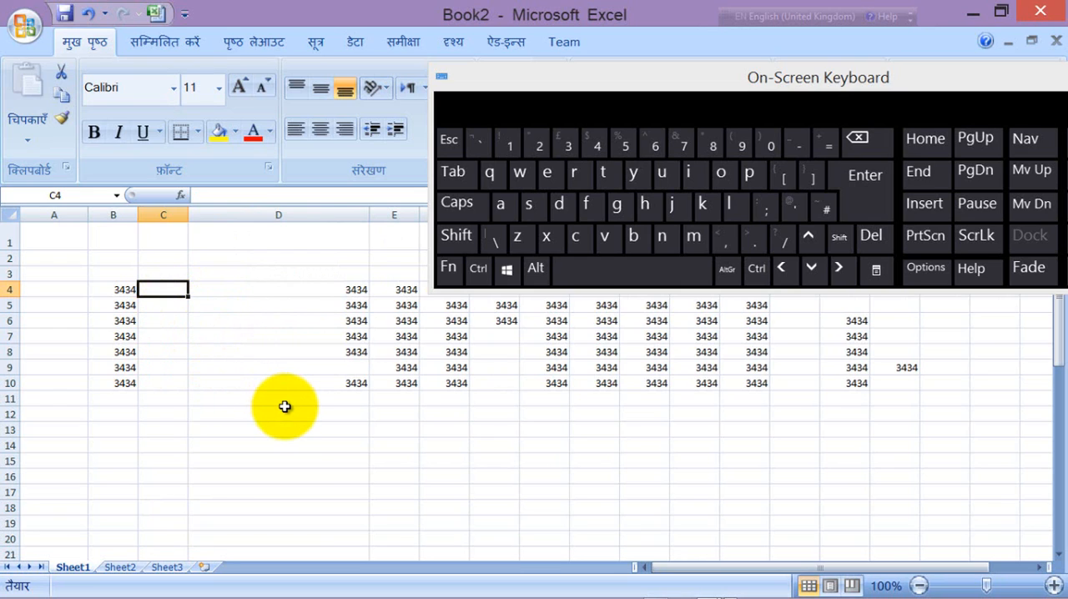
pyautogui.press('F4')
pyautogui.press('F4')
pyautogui.press('F4')
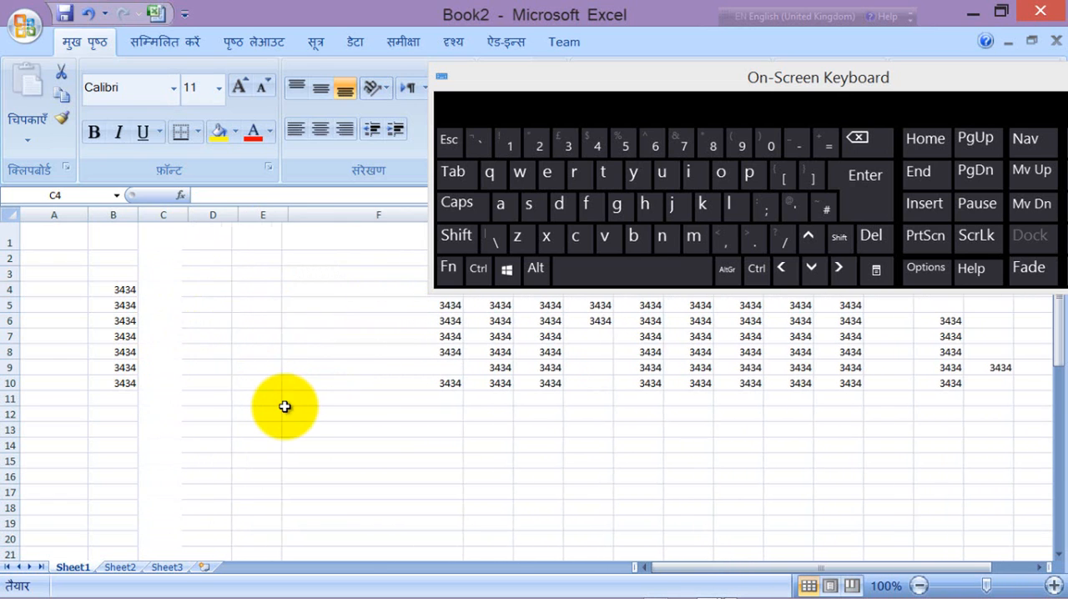
pyautogui.press('F4')
pyautogui.press('F4')
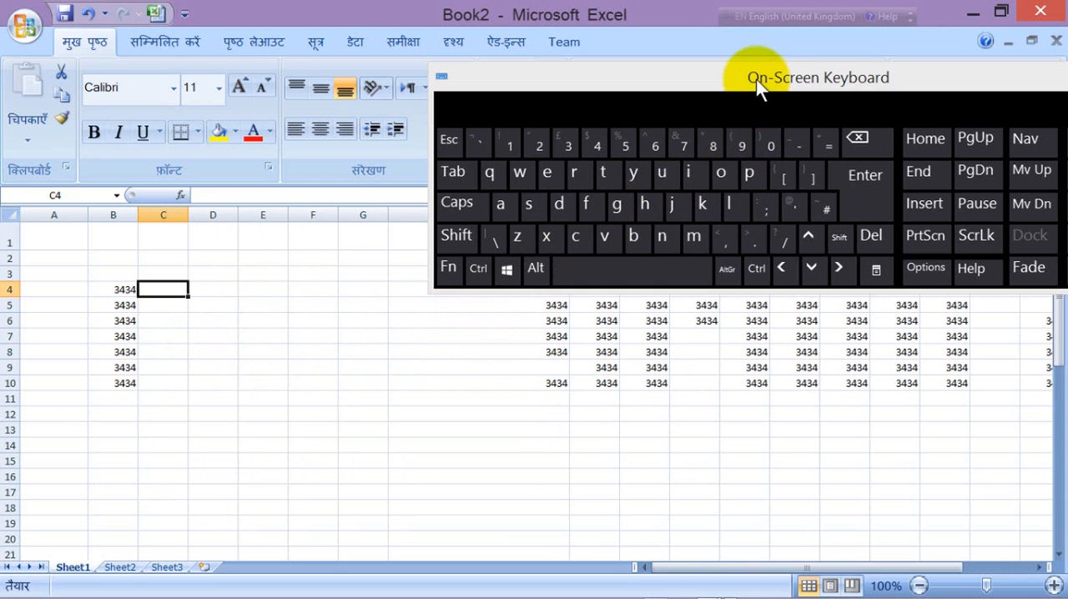
# Step: Try left and center alignment on columns I to M and finish with right alignment
pyautogui.moveTo(755, 79); pyautogui.dragTo(417, 422)
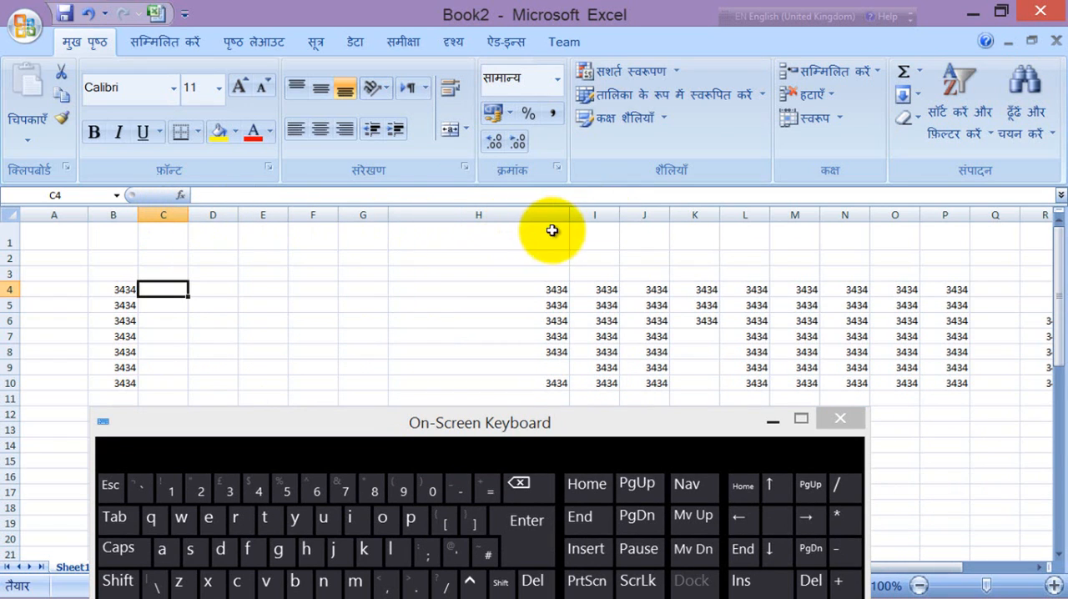
pyautogui.moveTo(594, 214); pyautogui.dragTo(774, 217)
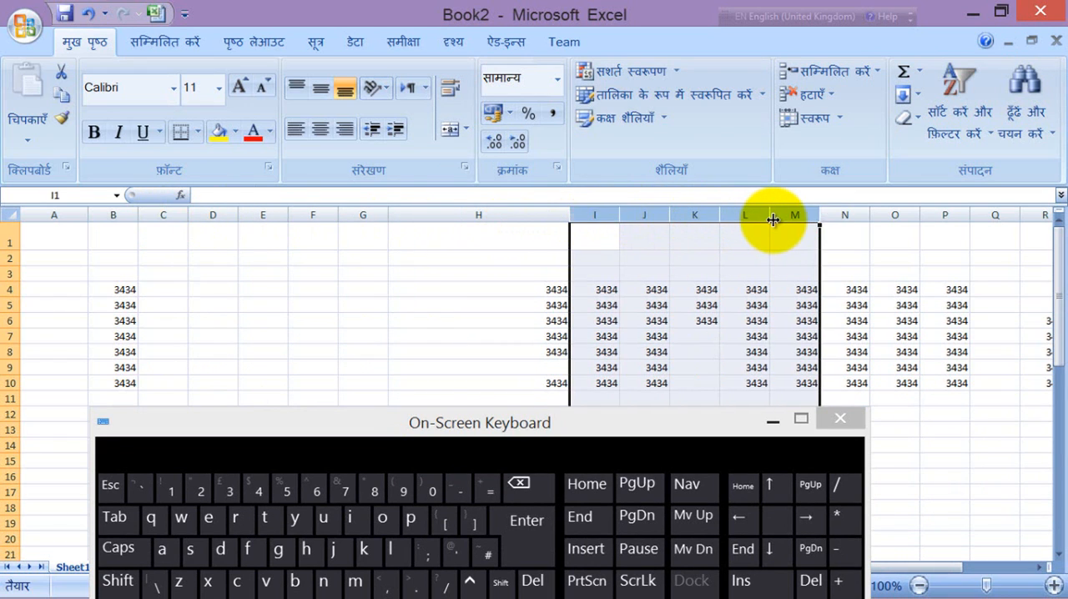
pyautogui.click(299, 132)
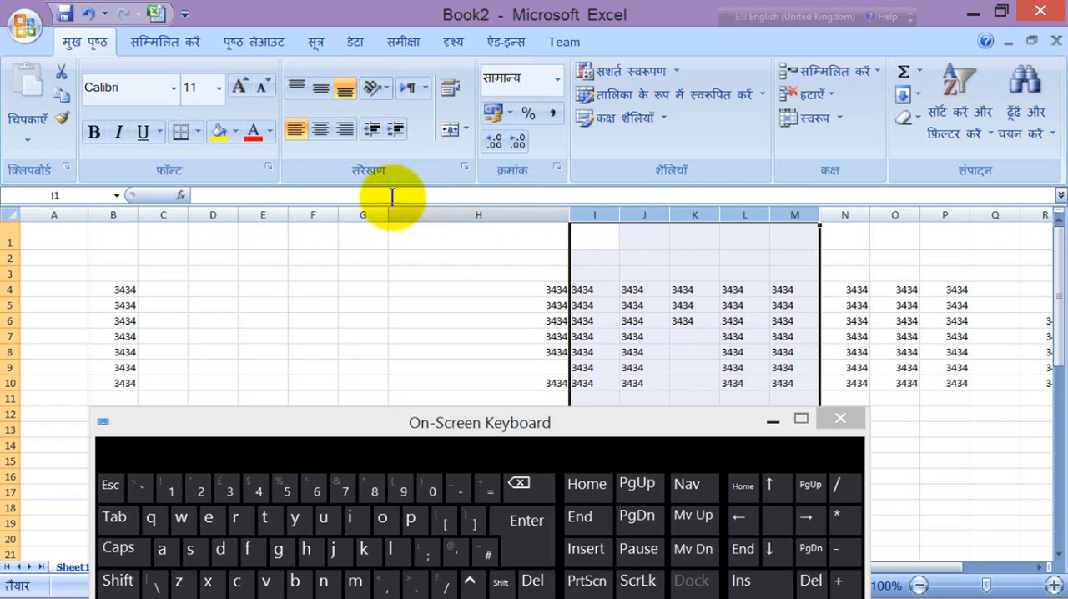
pyautogui.click(325, 131)
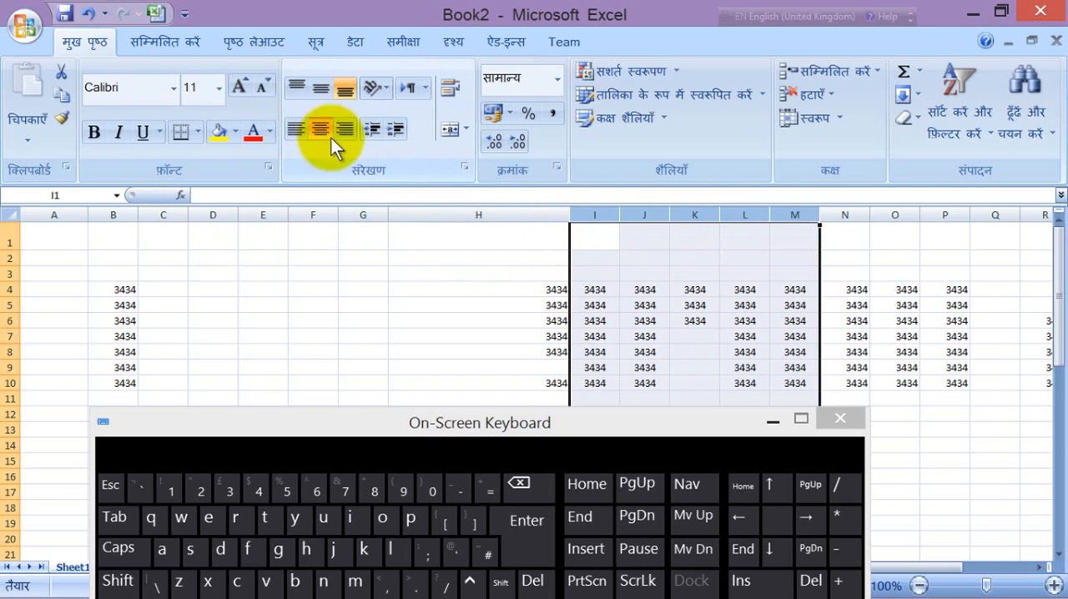
pyautogui.click(346, 129)
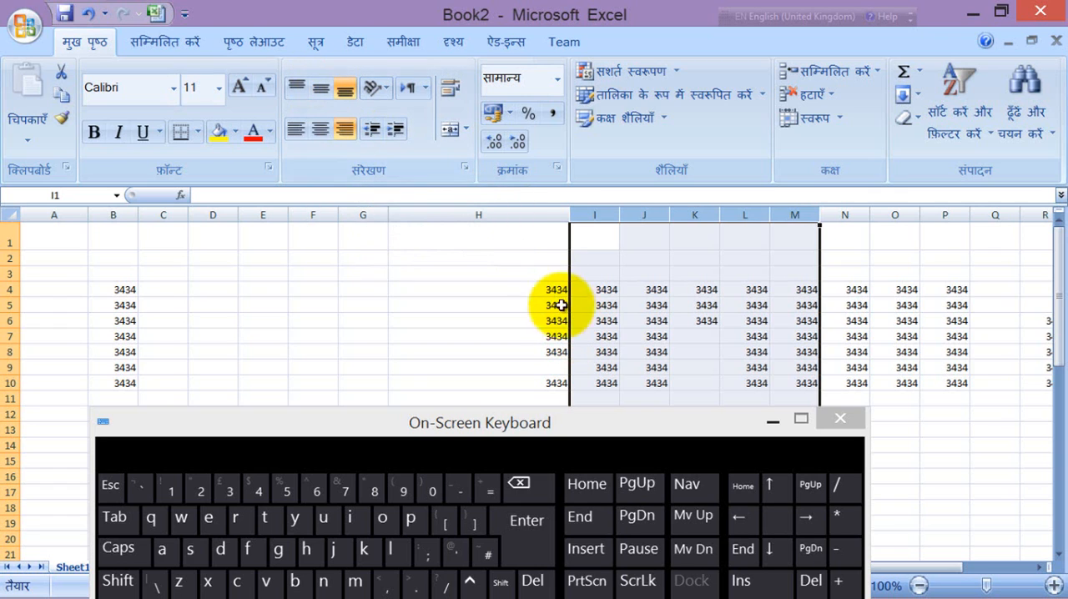
# Step: Increase the height of rows 4 to 11 together so that each is several times taller
pyautogui.click(539, 287)
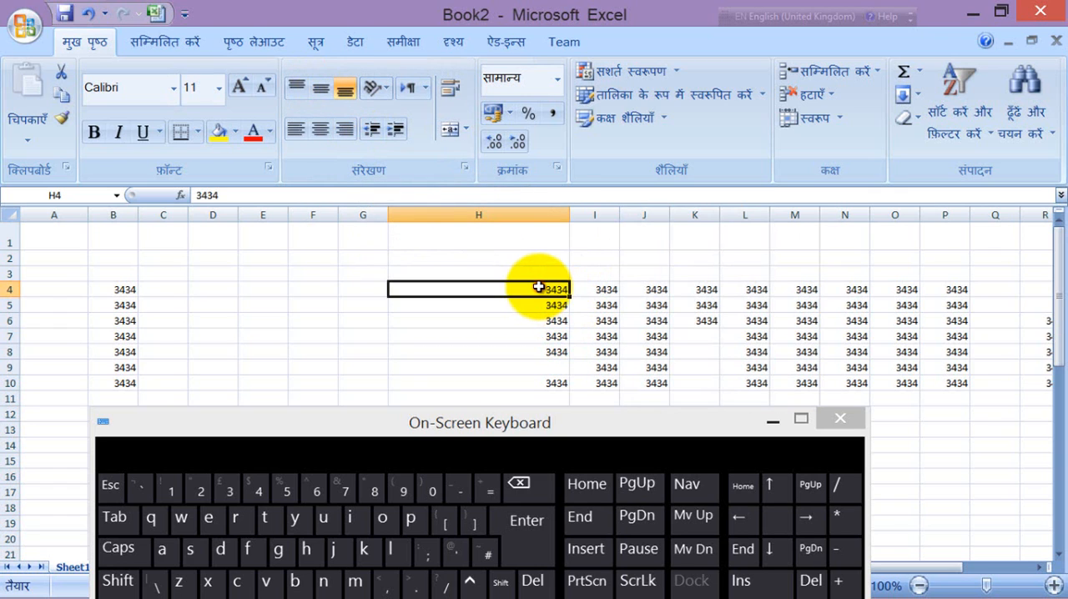
pyautogui.click(12, 289)
pyautogui.moveTo(14, 289); pyautogui.dragTo(12, 397)
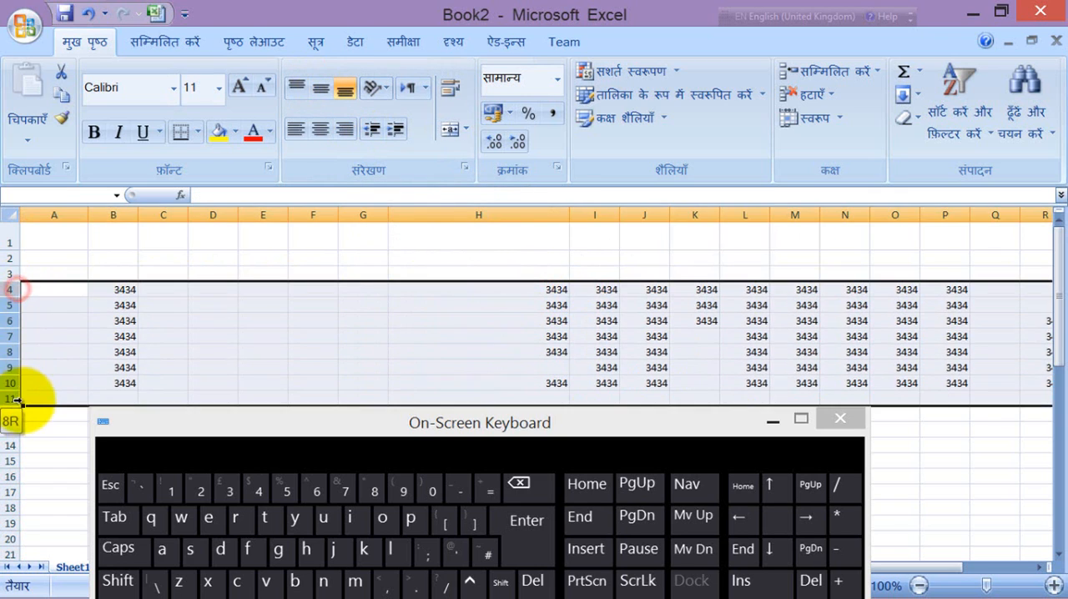
pyautogui.moveTo(12, 324); pyautogui.dragTo(15, 363)
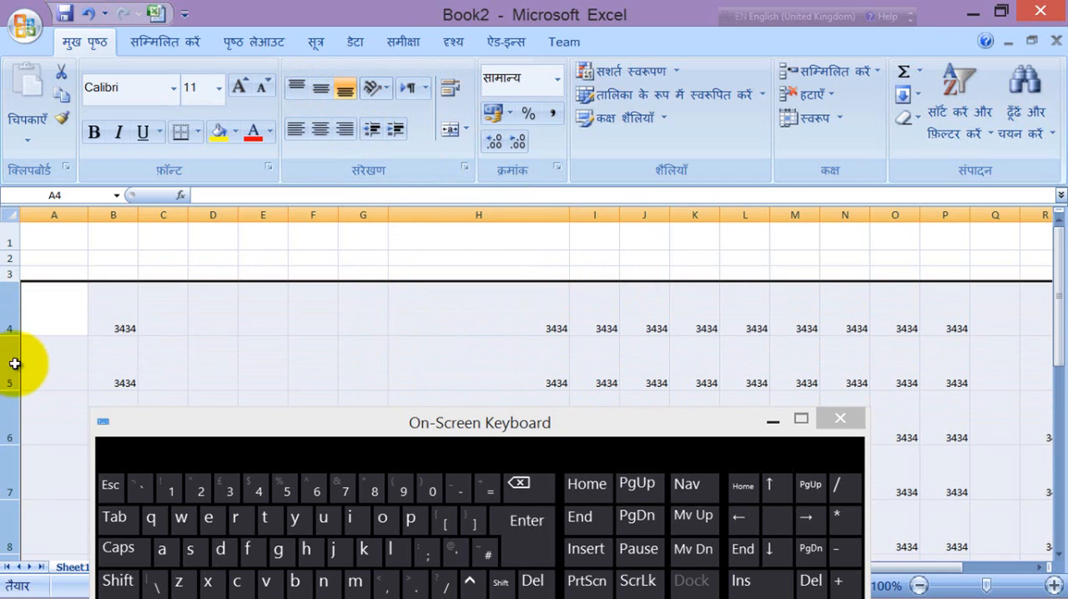
# Step: Try middle alignment on cell B4, switch it to top alignment, and center the value horizontally
pyautogui.click(142, 327)
pyautogui.click(123, 317)
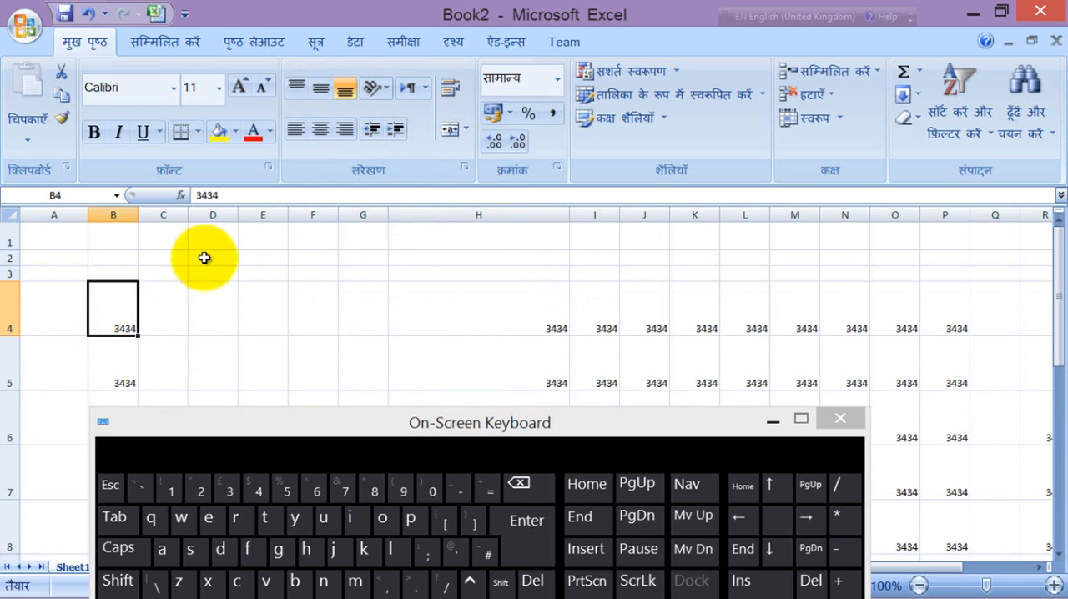
pyautogui.click(317, 87)
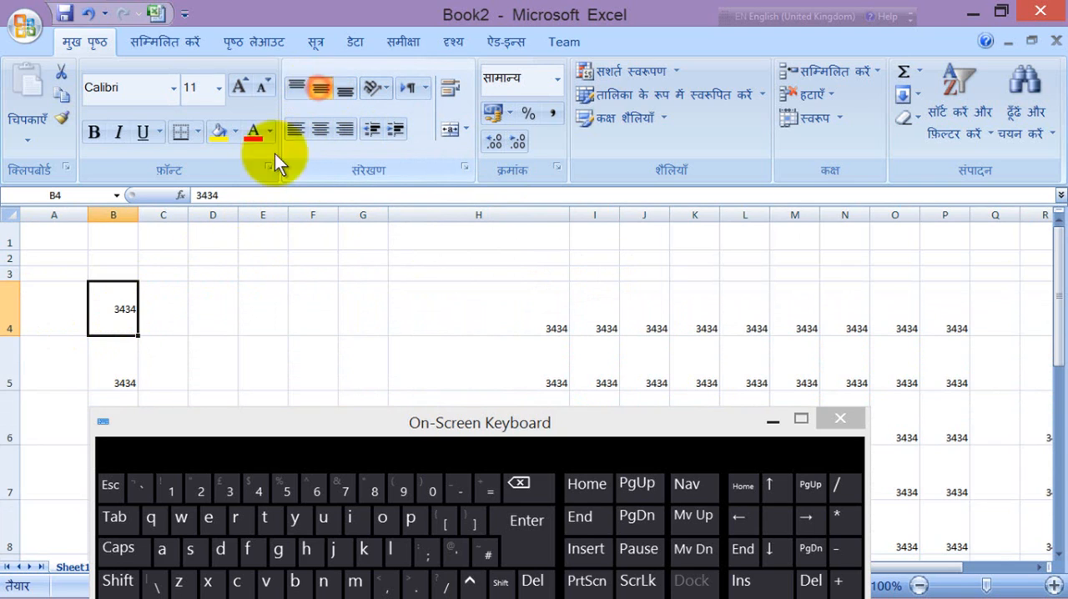
pyautogui.click(294, 88)
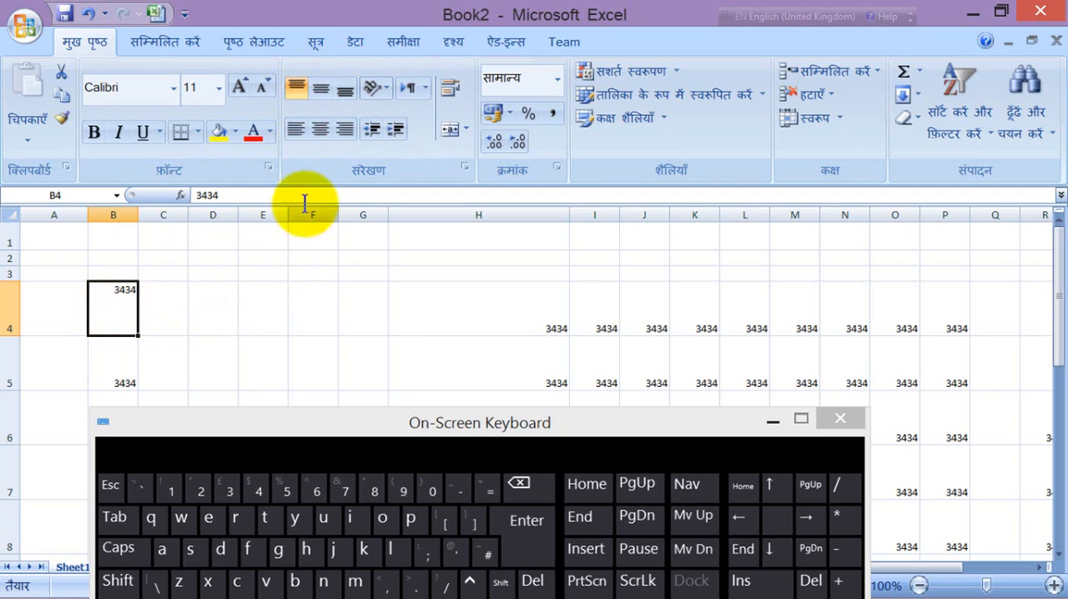
pyautogui.click(320, 132)
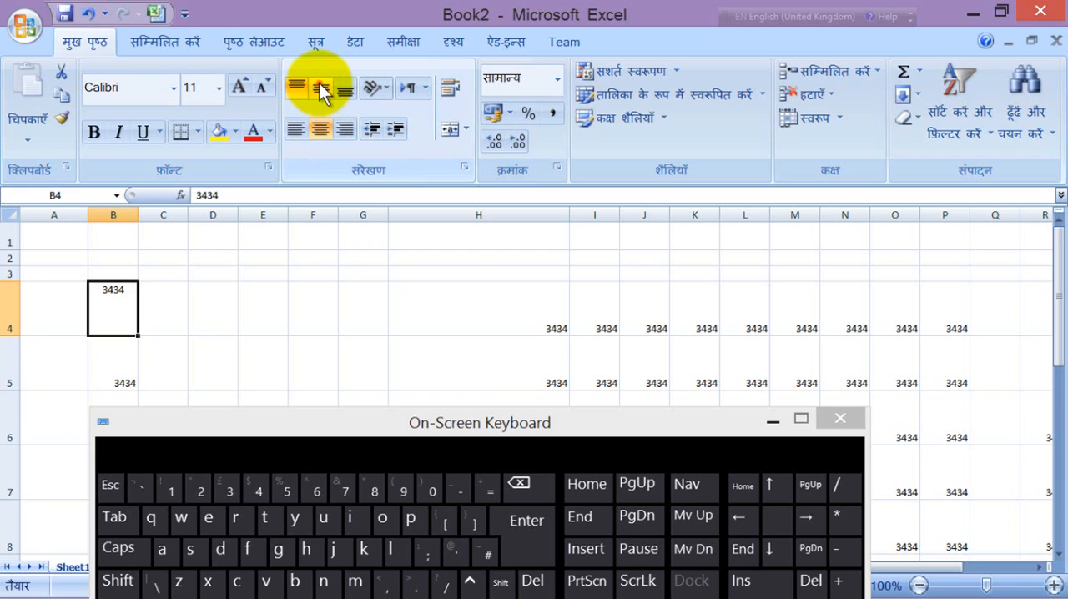
# Step: Try middle and left alignment on cell B4, finishing with bottom and right alignment
pyautogui.click(318, 87)
pyautogui.click(342, 92)
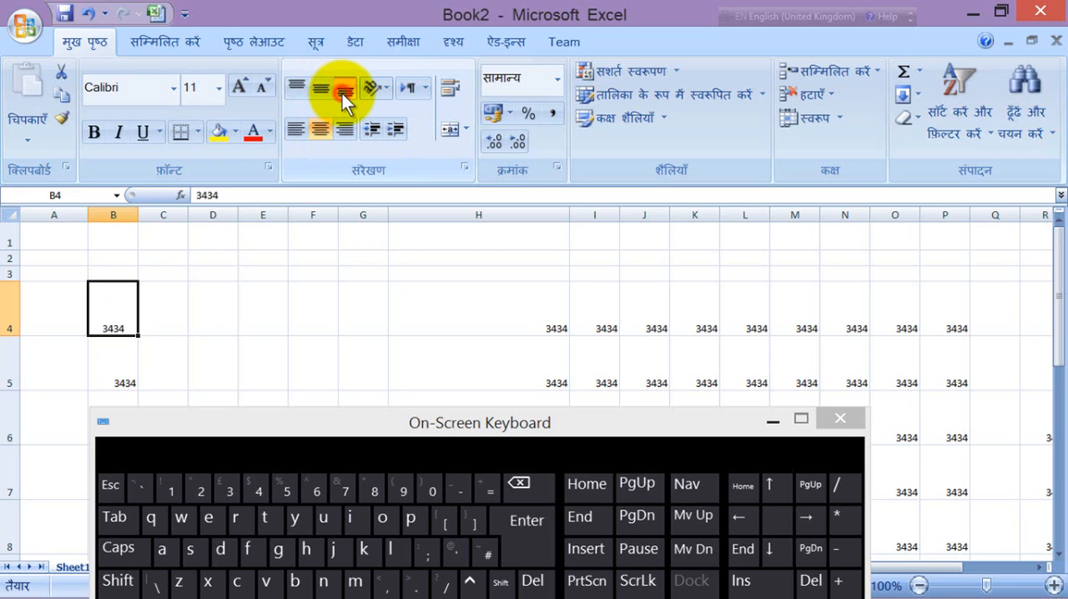
pyautogui.click(296, 131)
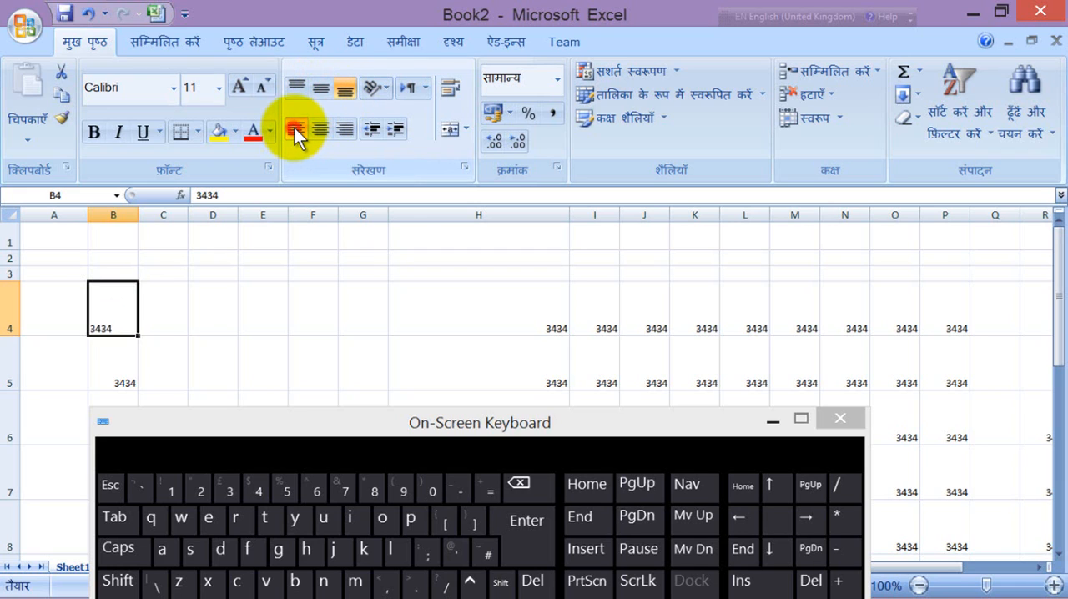
pyautogui.click(349, 126)
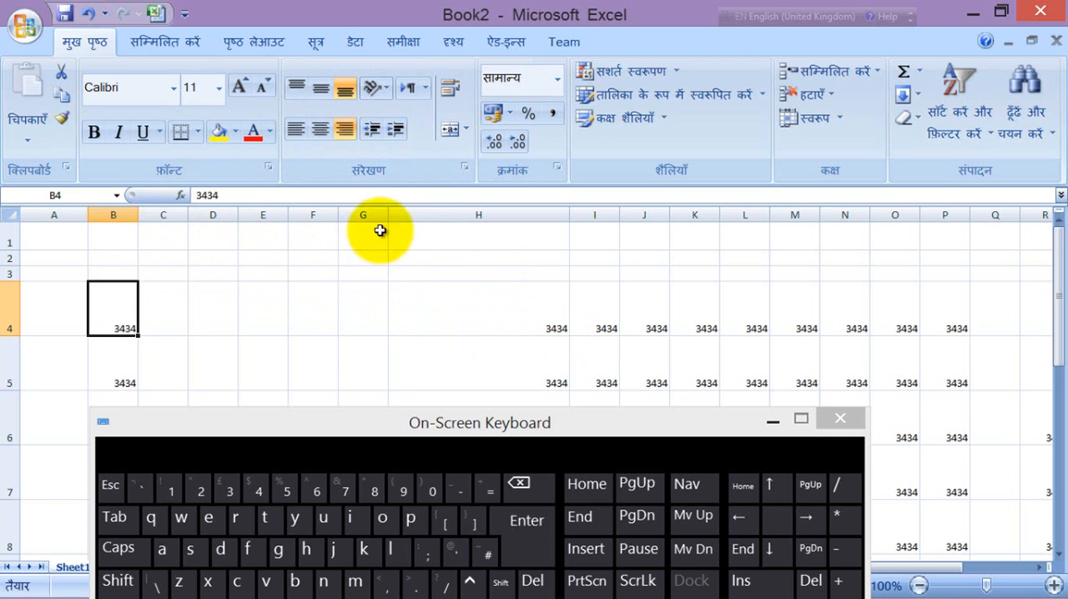
# Step: Align the contents of the entire sheet to the middle vertically and the center horizontally
pyautogui.click(8, 215)
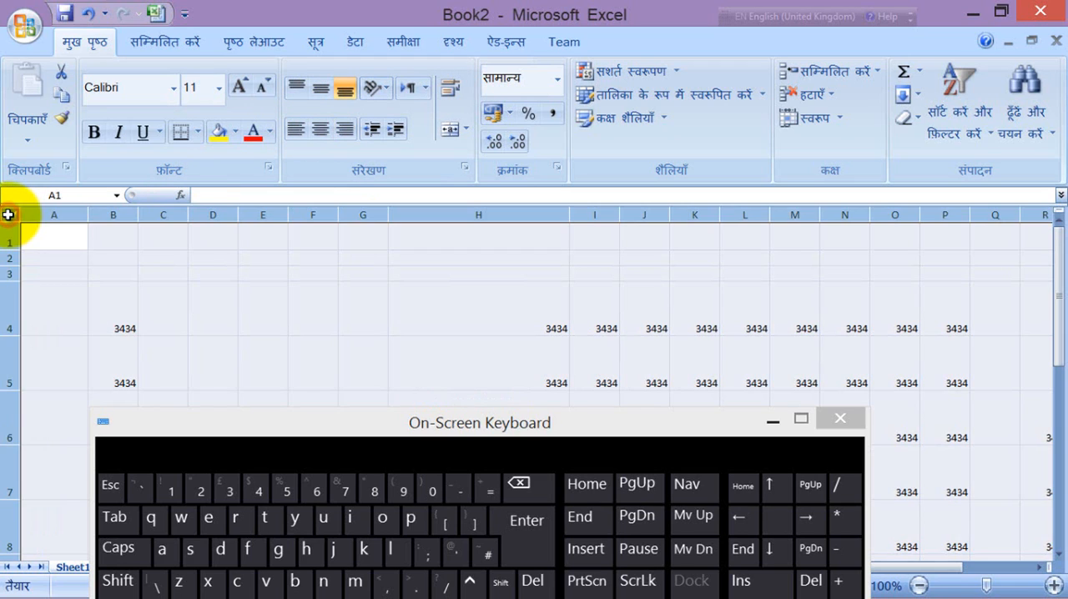
pyautogui.click(319, 86)
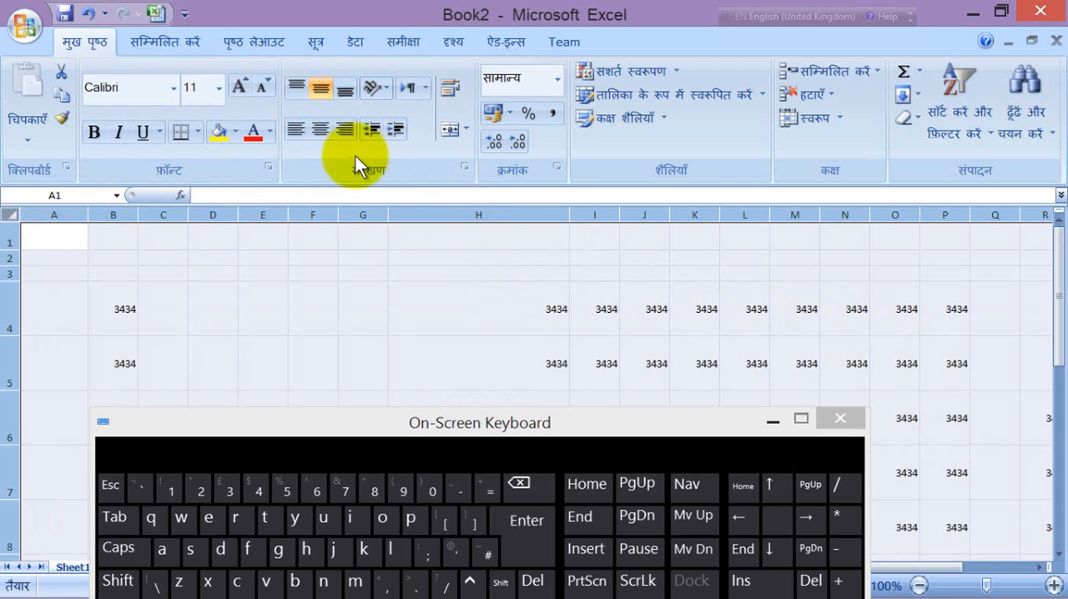
pyautogui.click(320, 128)
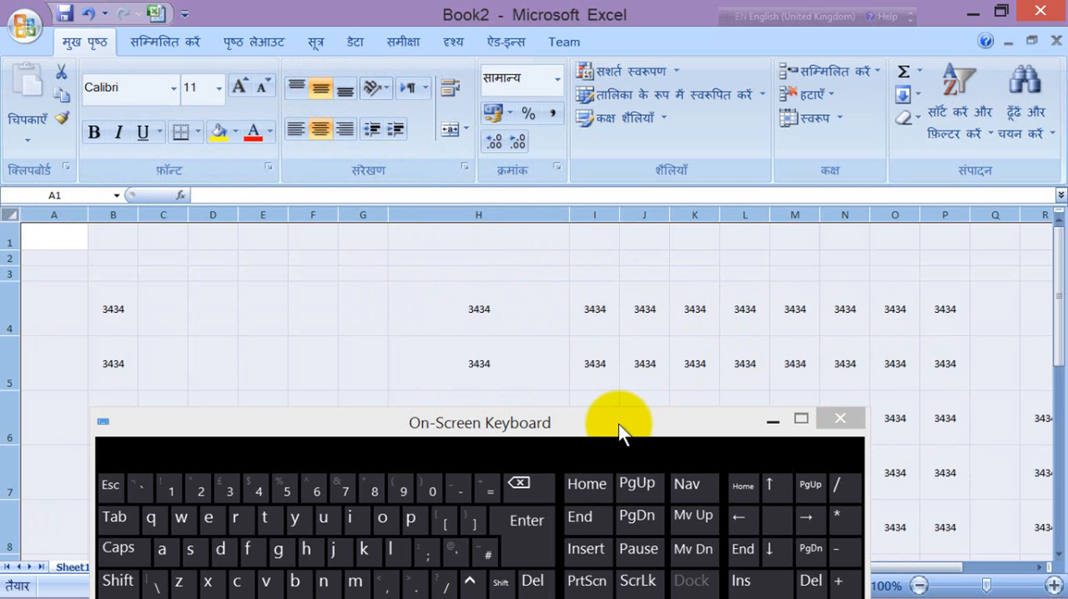
pyautogui.moveTo(618, 424)
pyautogui.mouseDown()
pyautogui.moveTo(626, 381)
pyautogui.moveTo(598, 223)
pyautogui.moveTo(608, 432)
pyautogui.mouseUp()
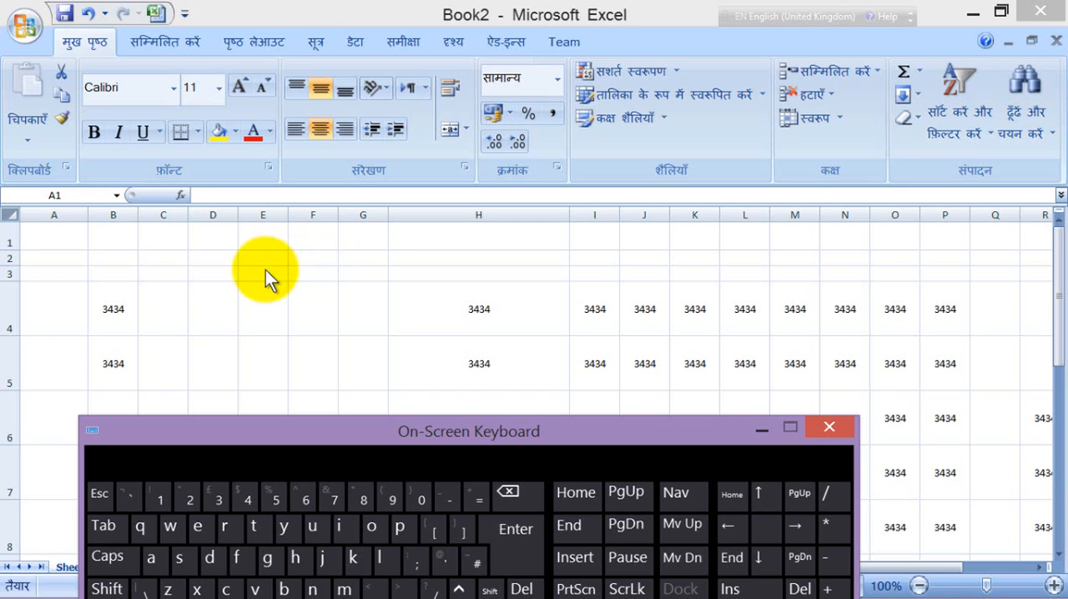
# Step: Format the entire sheet with red font color, yellow fill and all borders
pyautogui.click(10, 215)
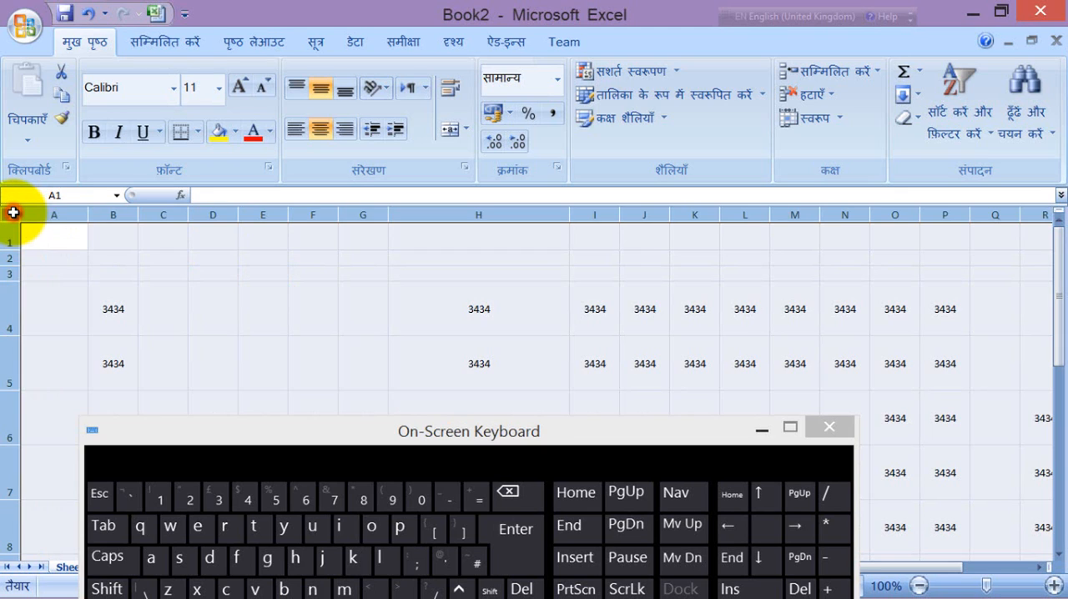
pyautogui.click(255, 135)
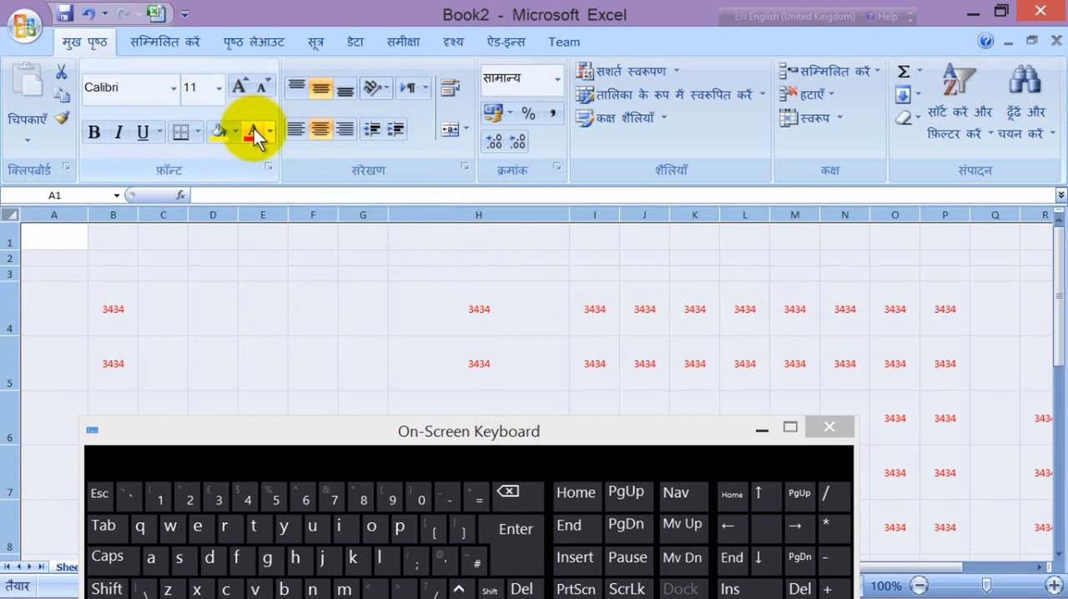
pyautogui.click(218, 133)
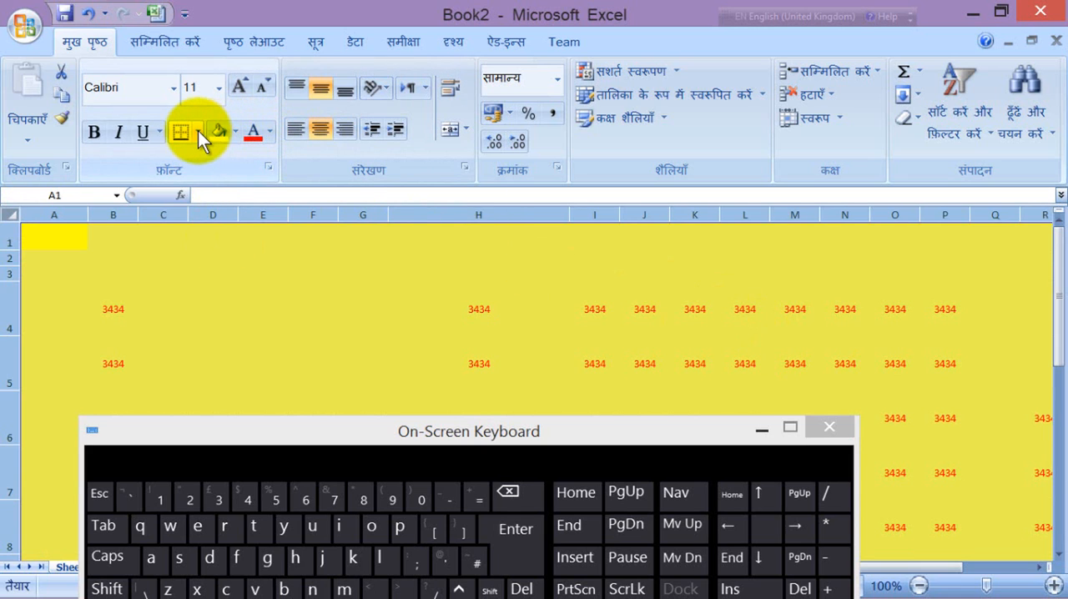
pyautogui.click(198, 131)
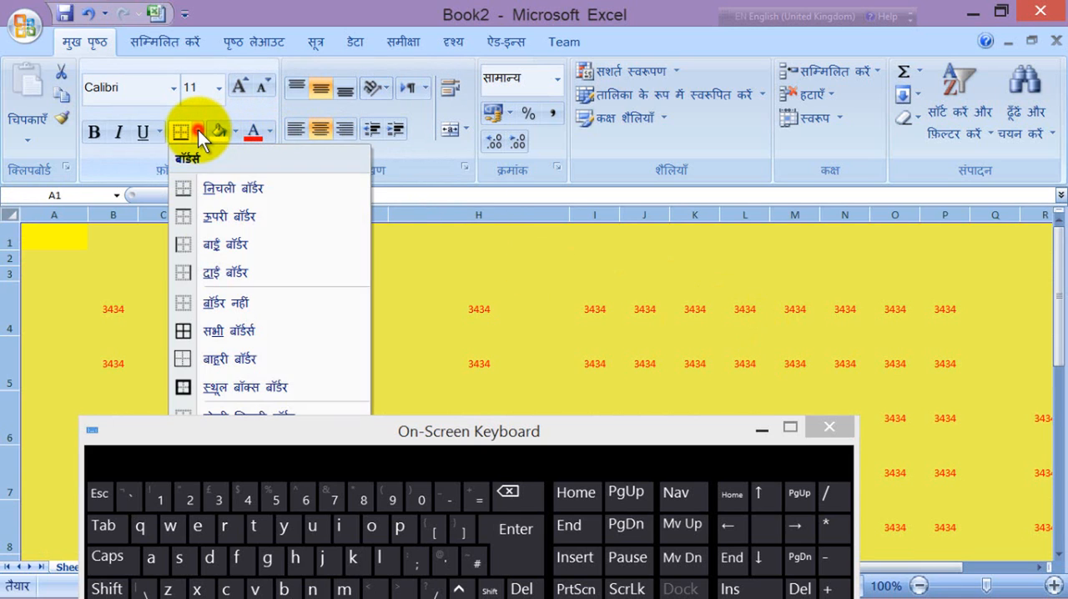
pyautogui.click(183, 330)
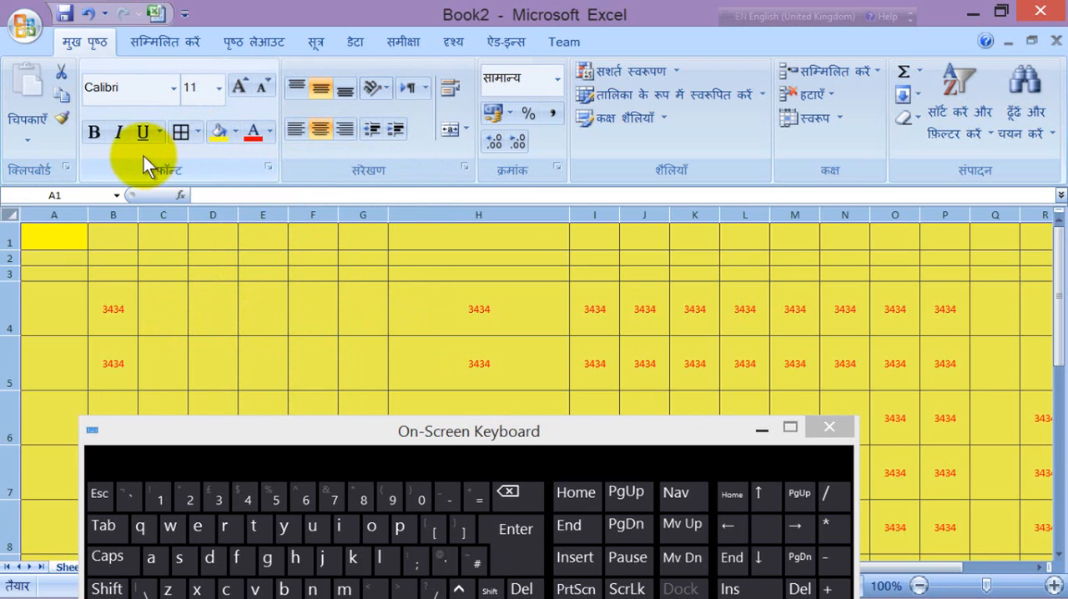
# Step: Apply bold, italic and underline to all cells of the sheet
pyautogui.click(98, 132)
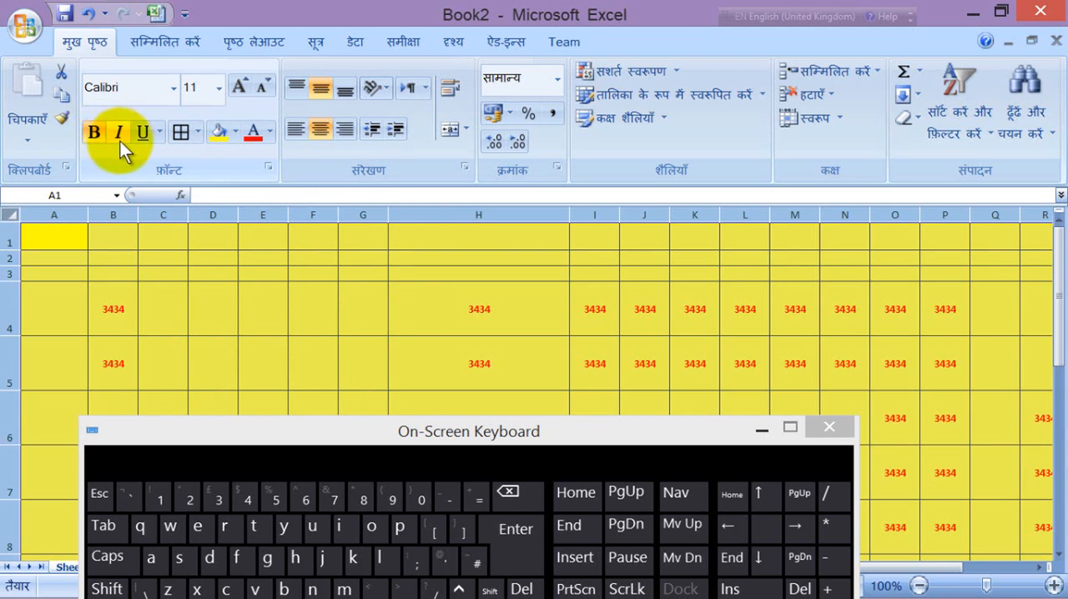
pyautogui.click(118, 133)
pyautogui.click(144, 135)
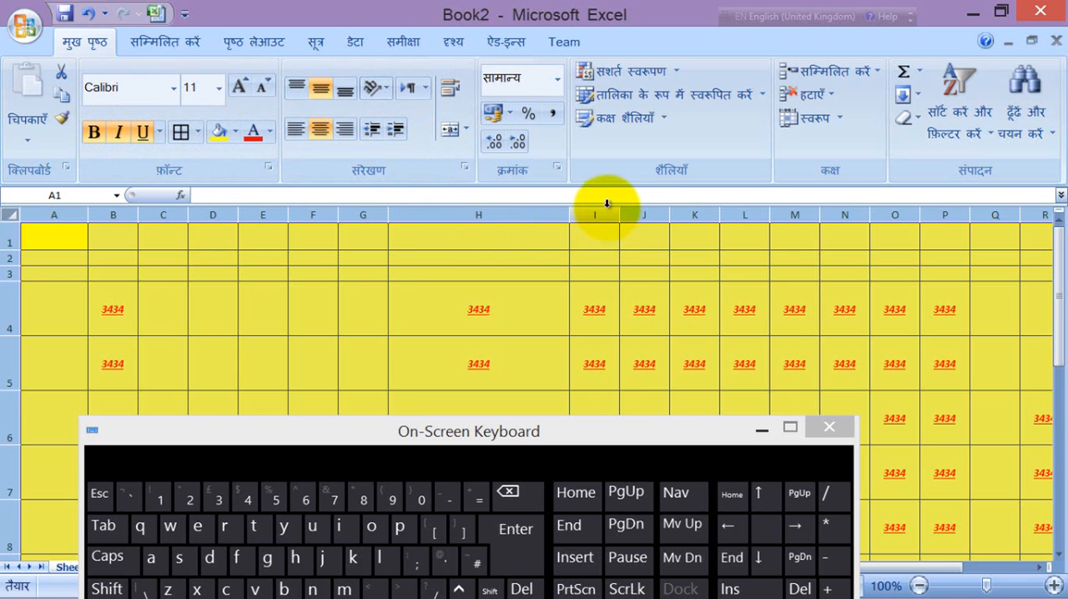
# Step: Try the Angle Counterclockwise and Vertical Text orientations on the whole sheet, finishing with Rotate Text Up
pyautogui.click(387, 87)
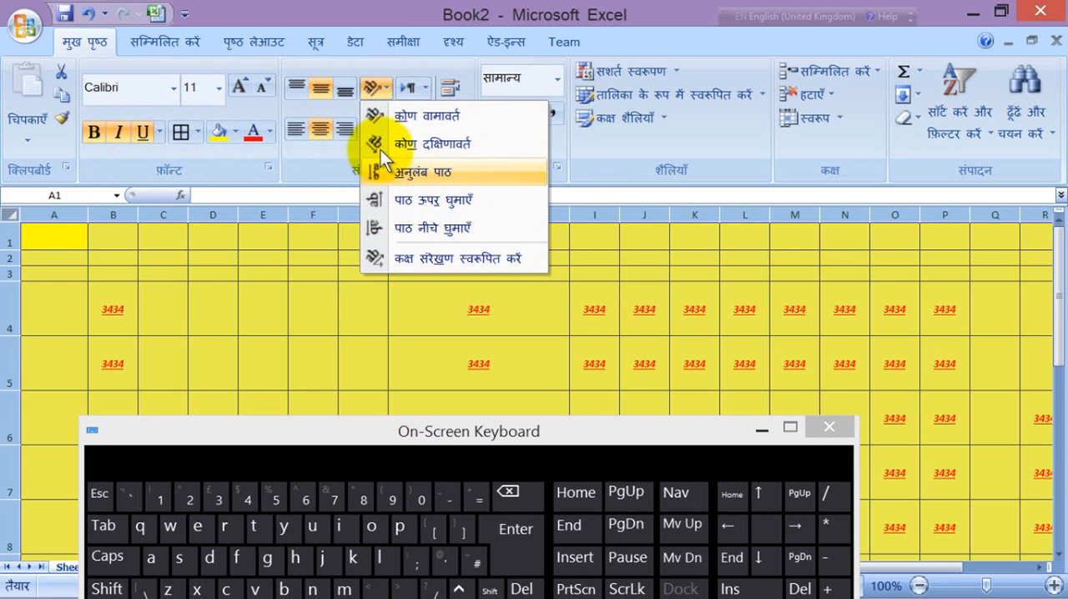
pyautogui.click(375, 112)
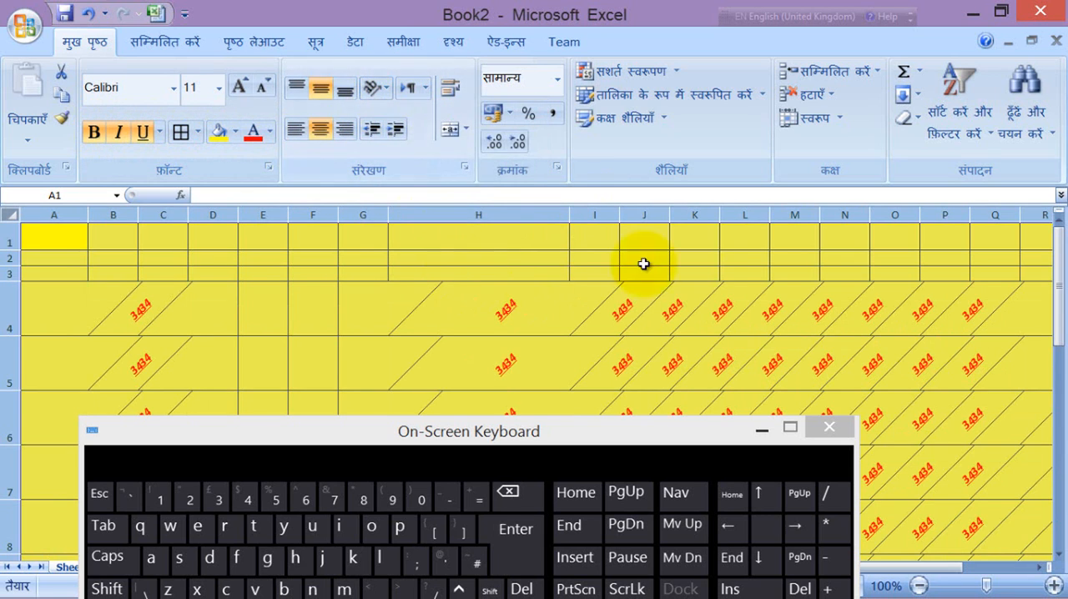
pyautogui.click(389, 88)
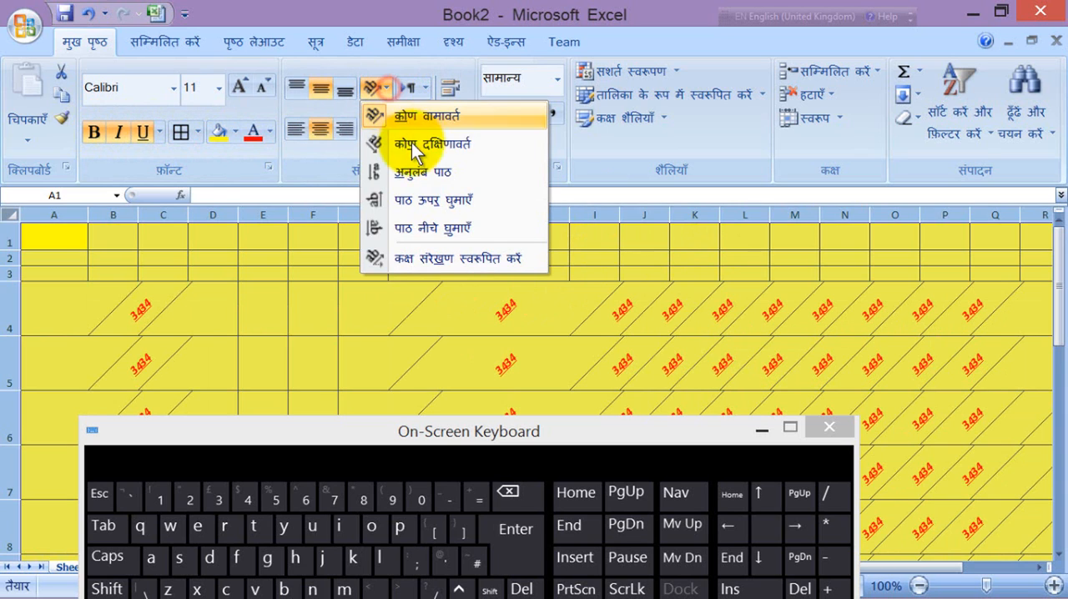
pyautogui.click(415, 171)
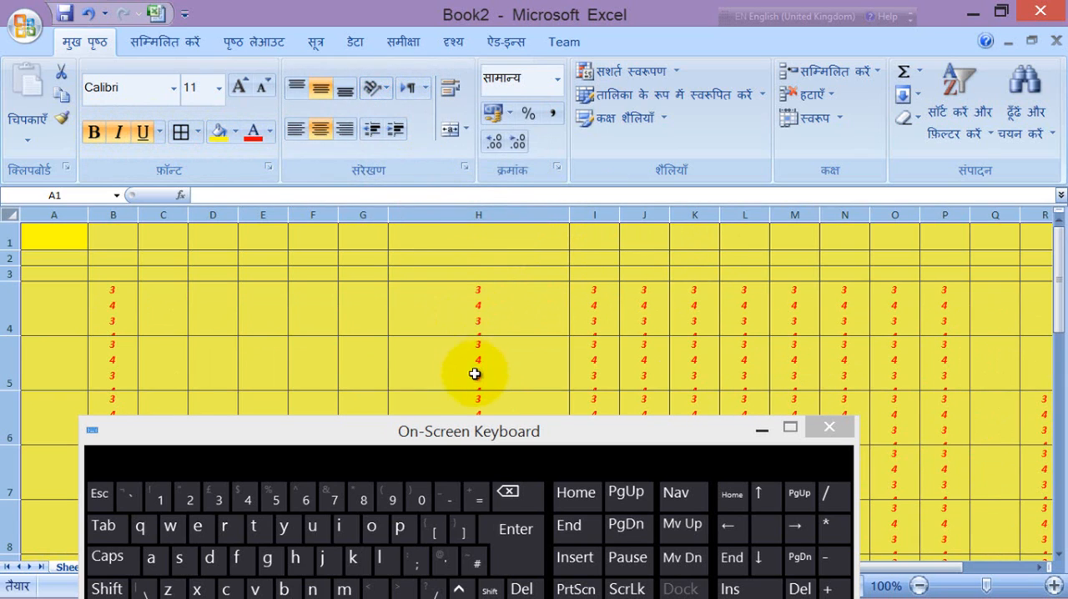
pyautogui.click(388, 91)
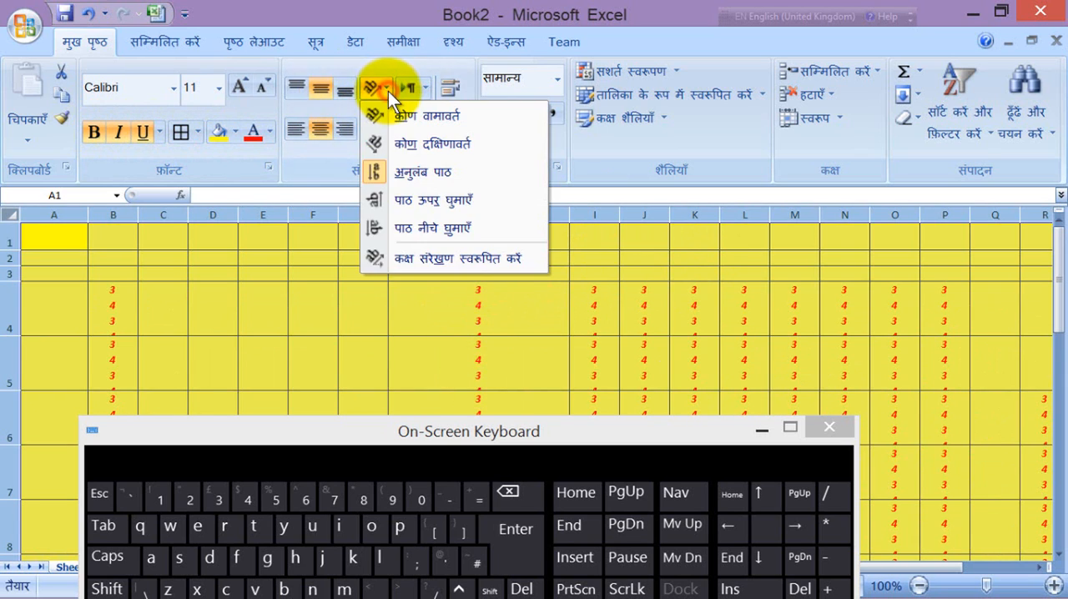
pyautogui.click(418, 204)
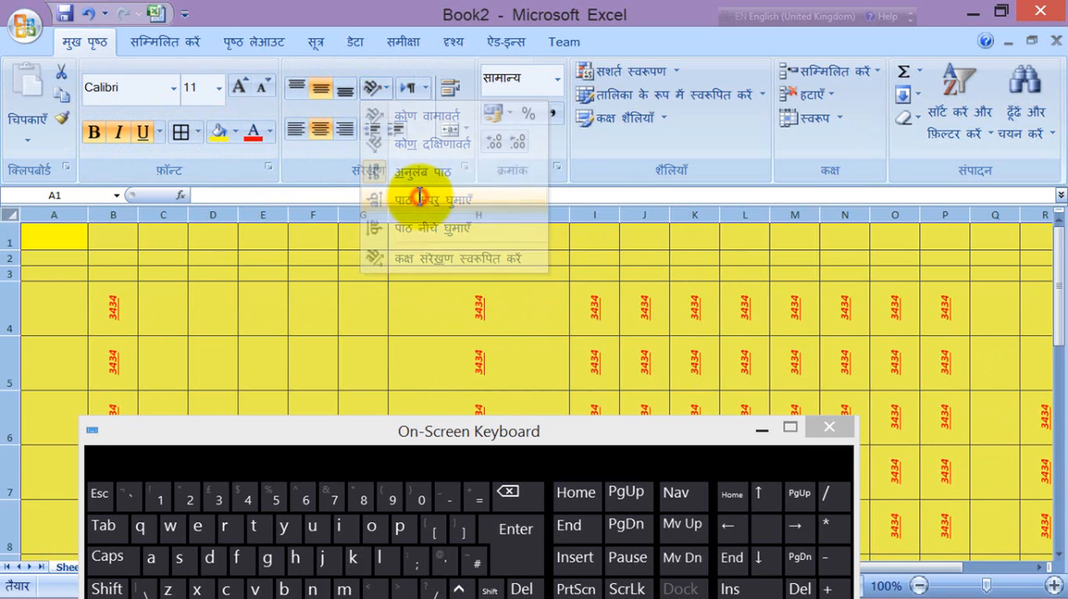
# Step: Set the text orientation of all cells to 0 degrees through the cell alignment format settings
pyautogui.click(386, 89)
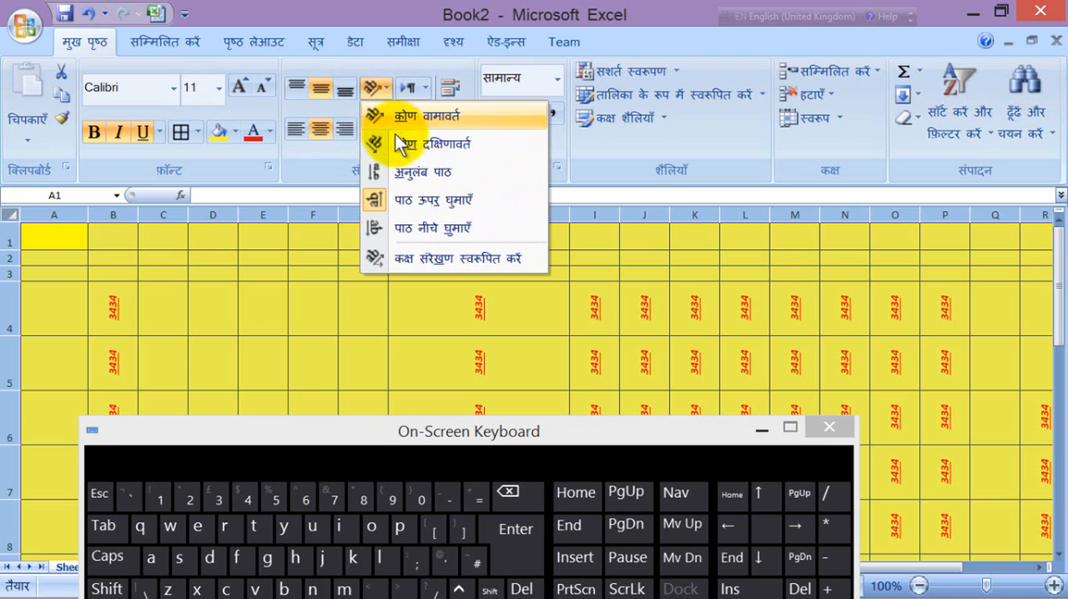
pyautogui.click(425, 260)
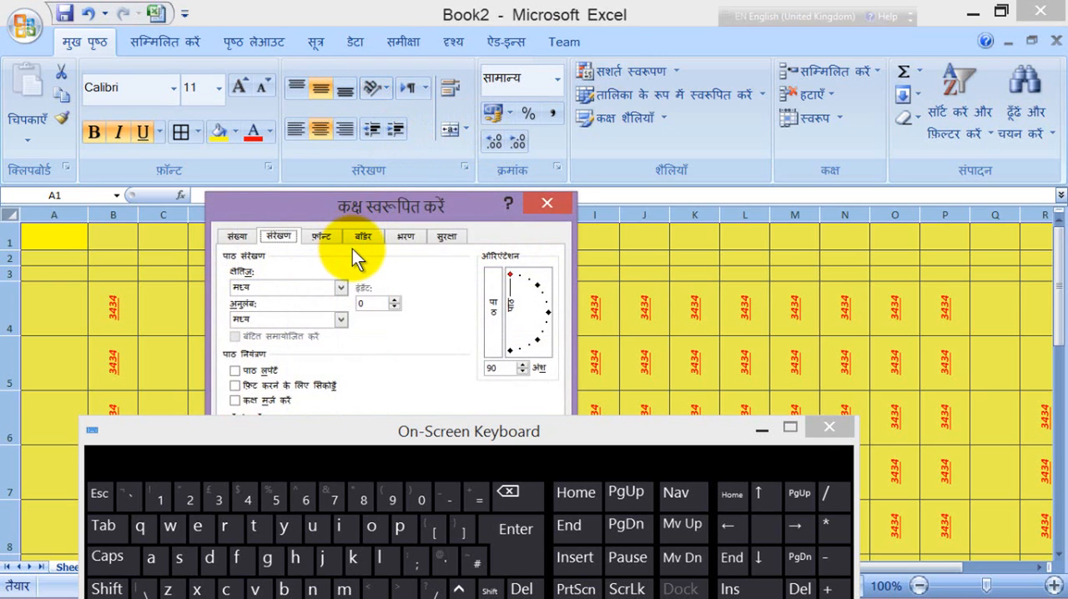
pyautogui.moveTo(351, 201); pyautogui.dragTo(448, 60)
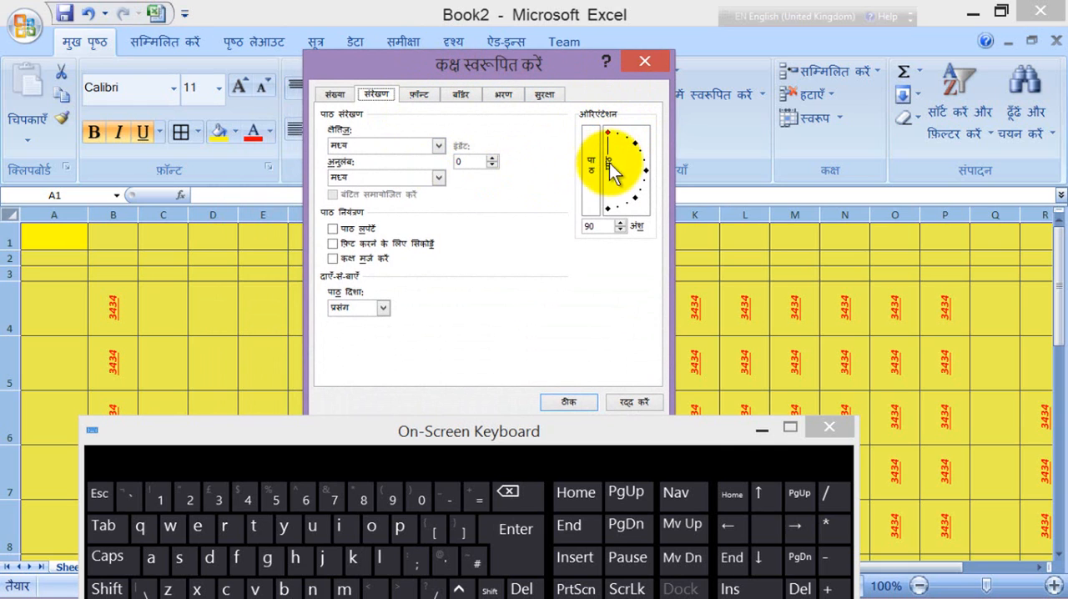
pyautogui.moveTo(453, 67); pyautogui.dragTo(593, 50)
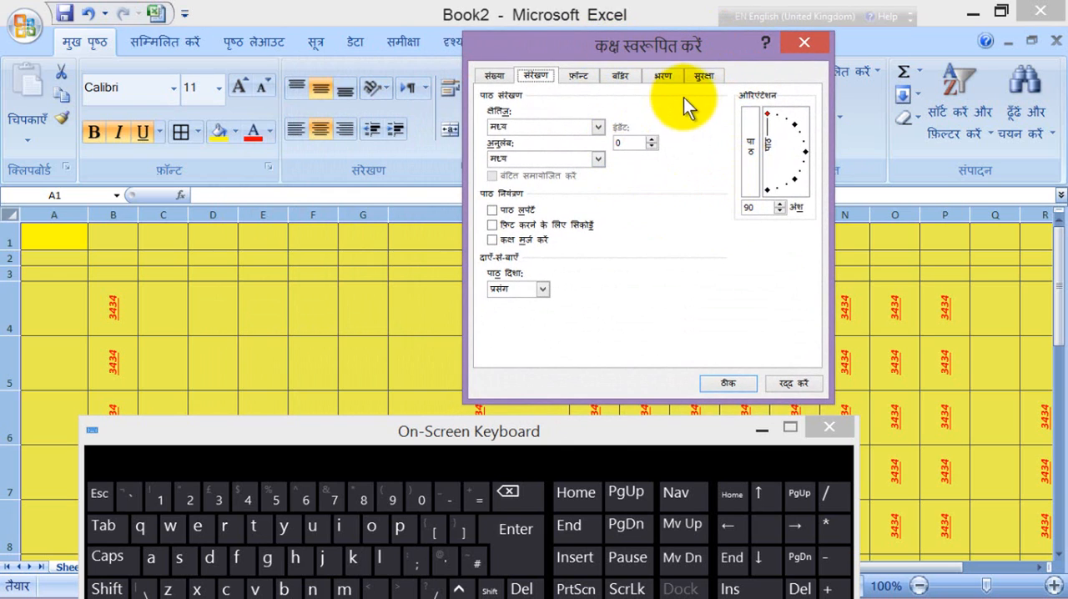
pyautogui.click(777, 115)
pyautogui.moveTo(776, 115); pyautogui.dragTo(812, 151)
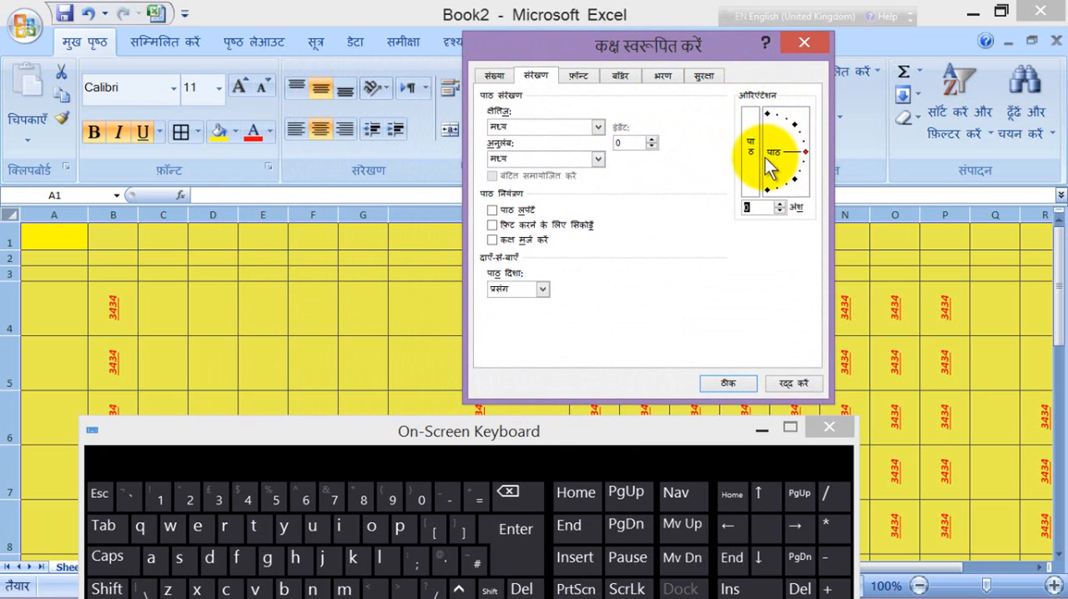
pyautogui.click(733, 384)
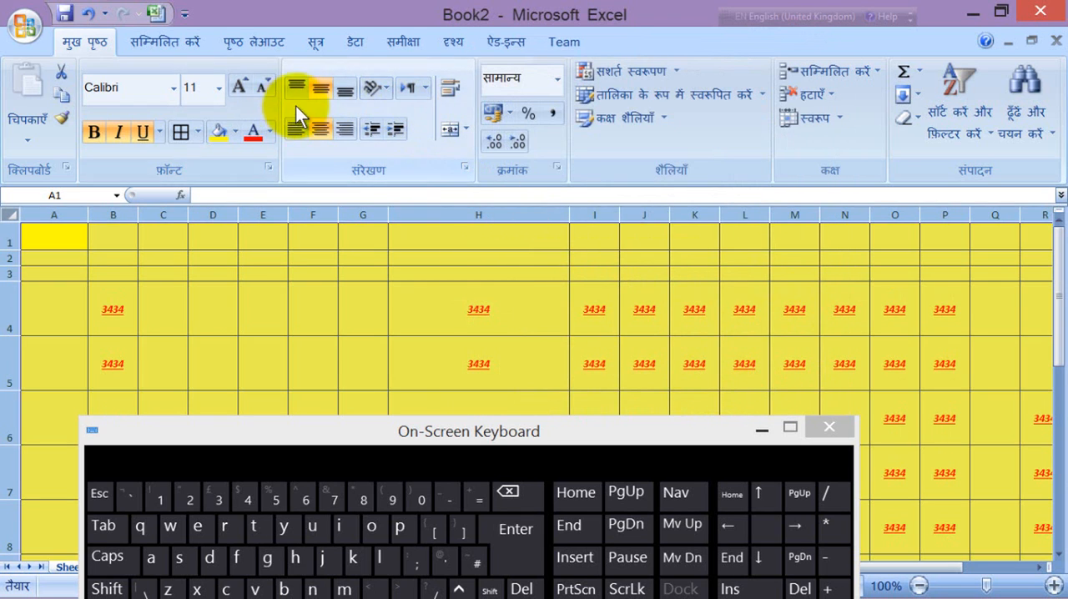
# Step: Undo the orientation, font style, border, fill and font color changes made to the whole sheet
pyautogui.click(88, 14)
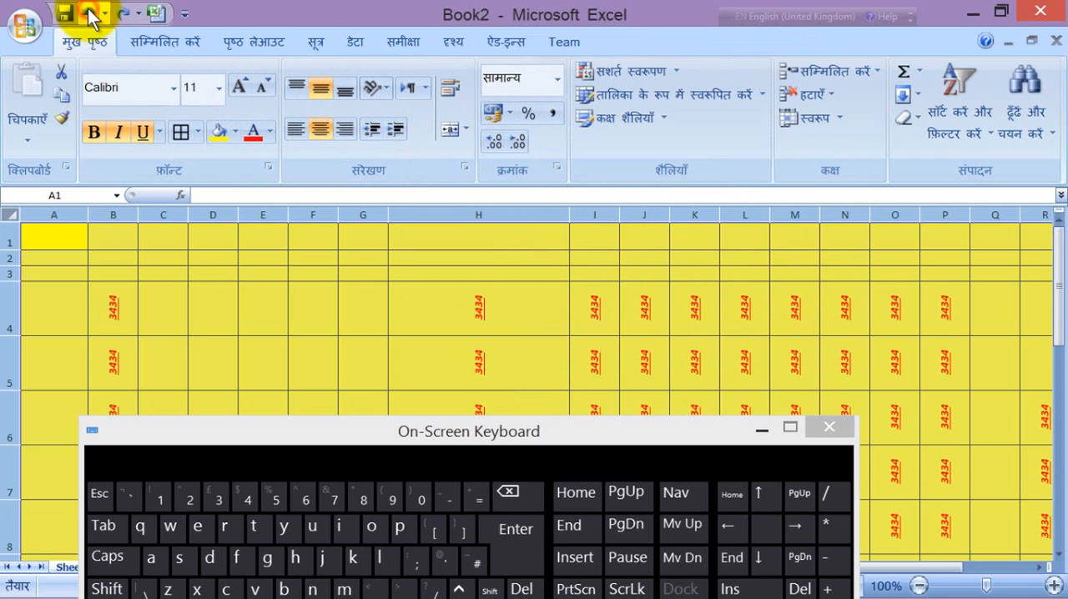
pyautogui.click(88, 13)
pyautogui.click(89, 13)
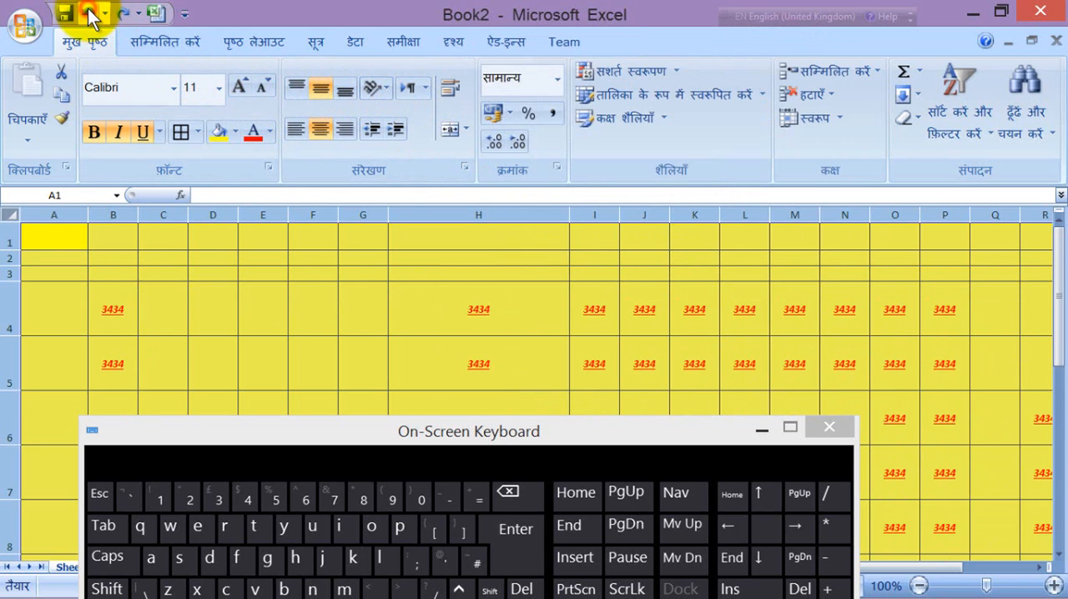
pyautogui.click(88, 13)
pyautogui.click(89, 14)
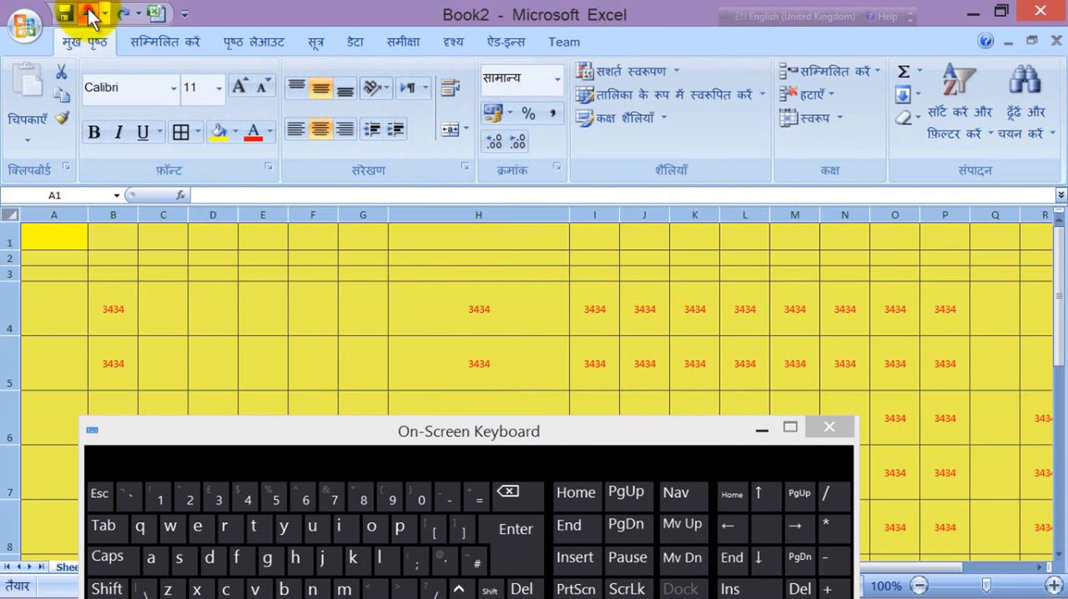
pyautogui.click(89, 13)
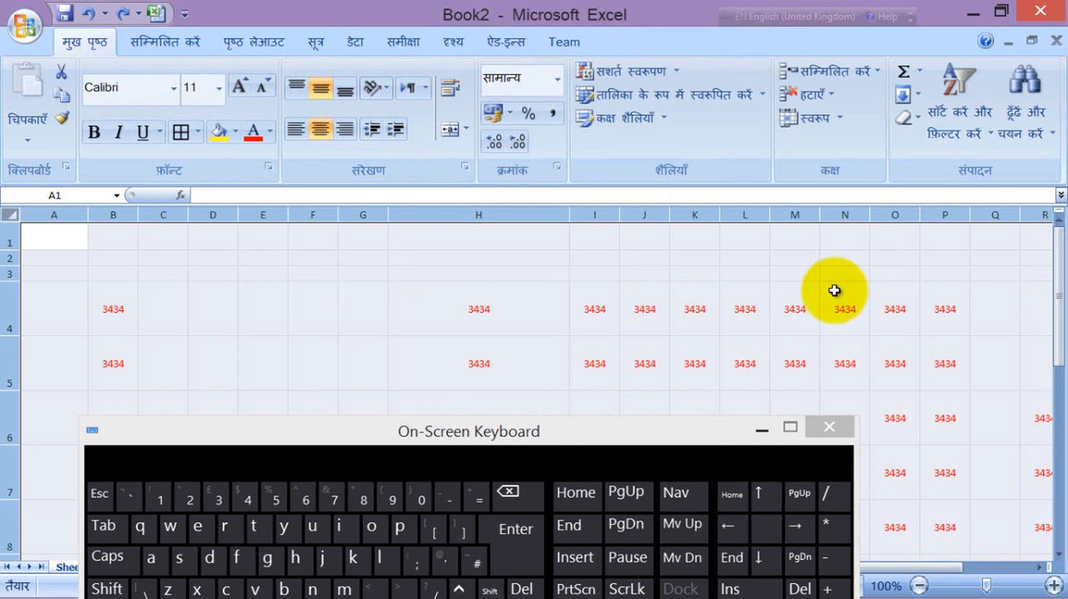
pyautogui.click(88, 13)
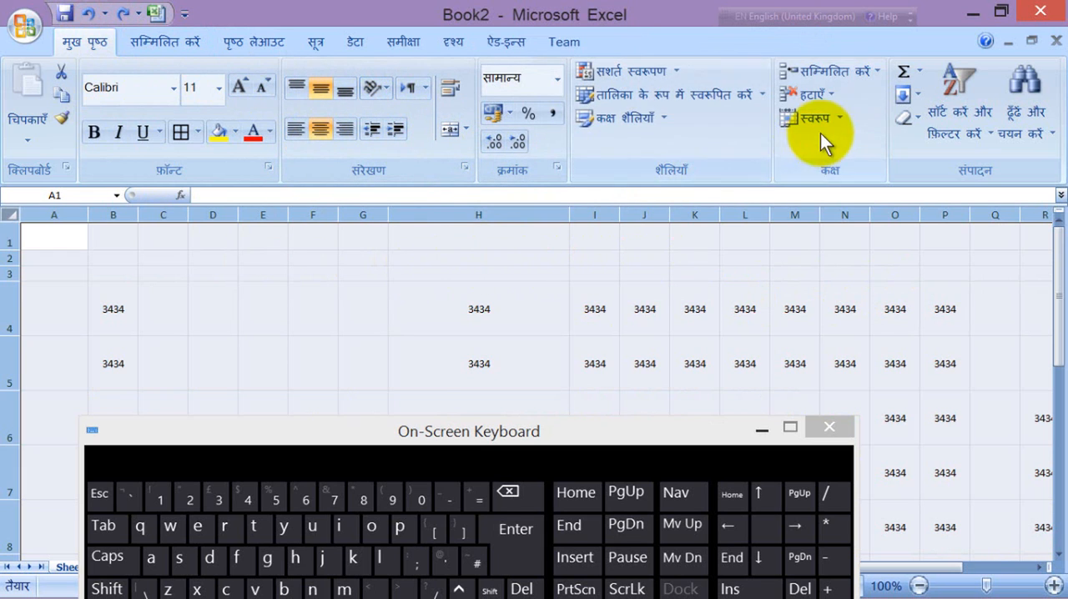
# Step: Insert a blank cell at J5, shifting the existing value down
pyautogui.click(432, 278)
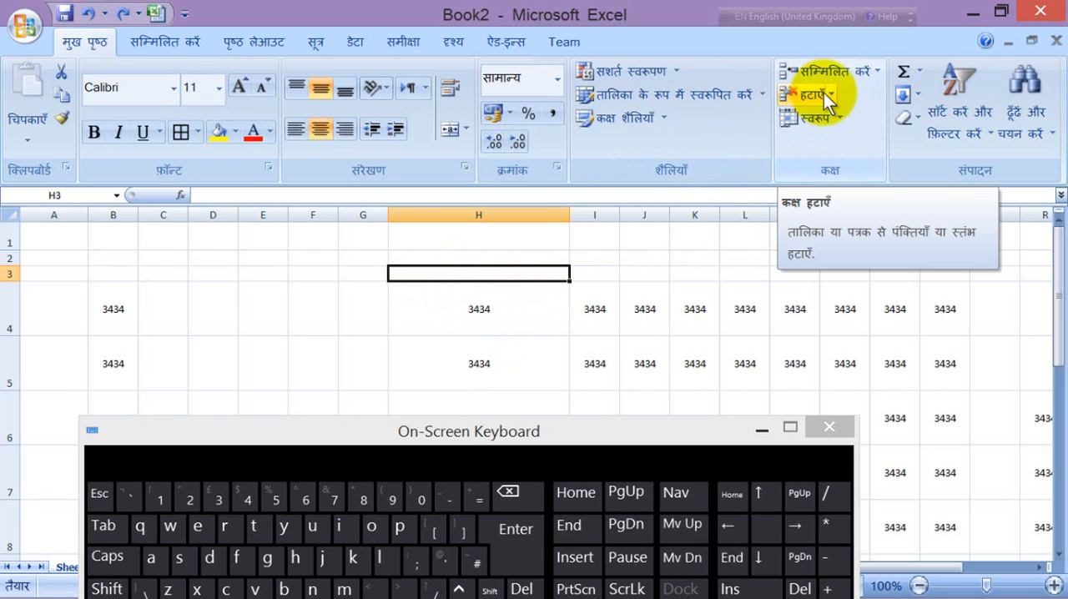
pyautogui.click(628, 364)
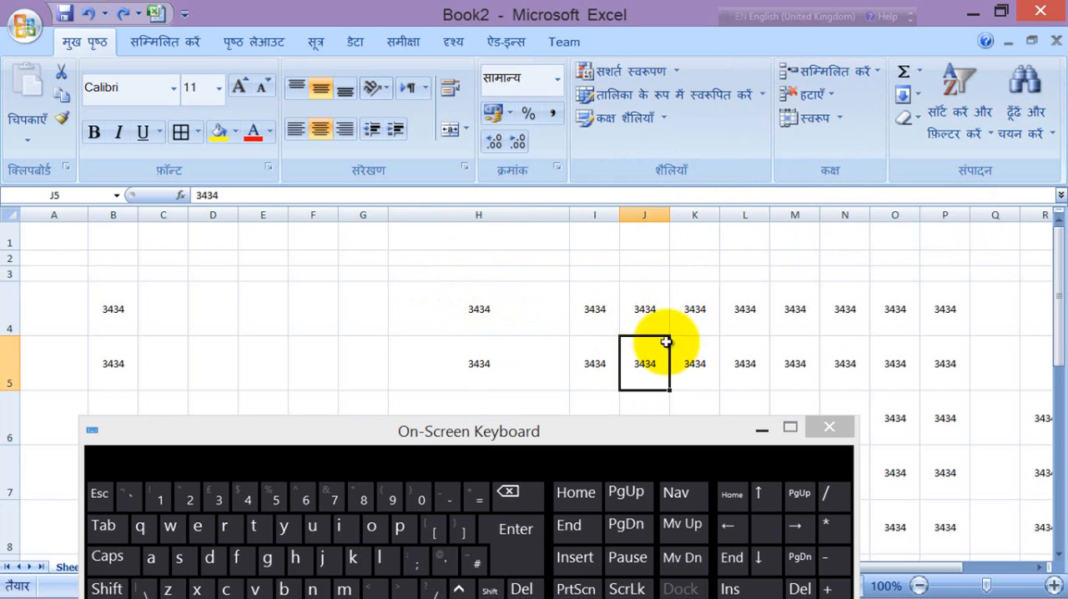
pyautogui.click(802, 68)
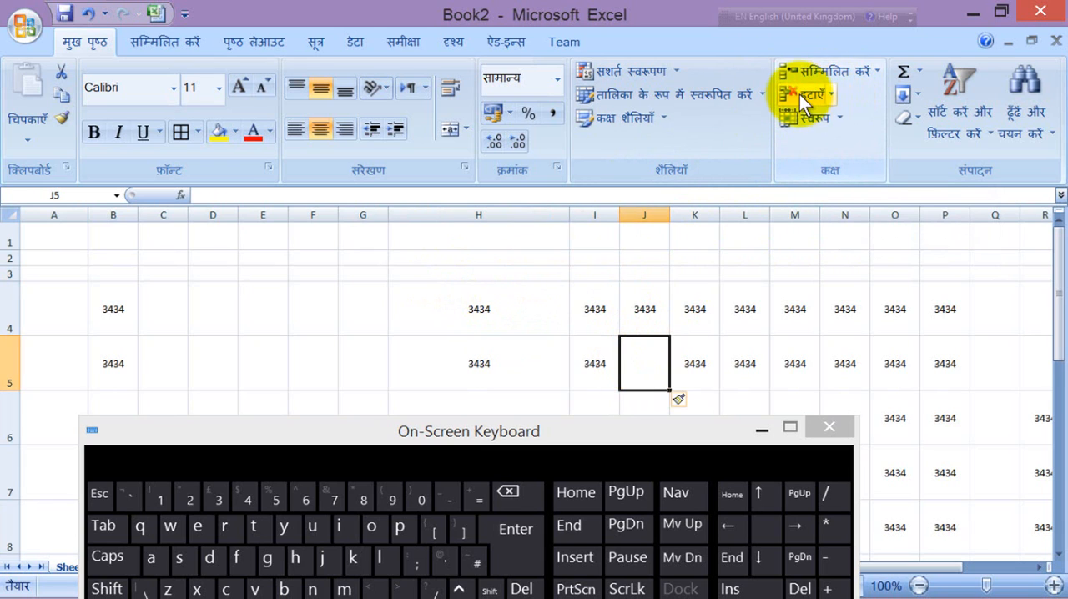
# Step: Delete sheet row 5 with cell I5 selected, and delete row 5 again with cell K5 selected
pyautogui.click(607, 362)
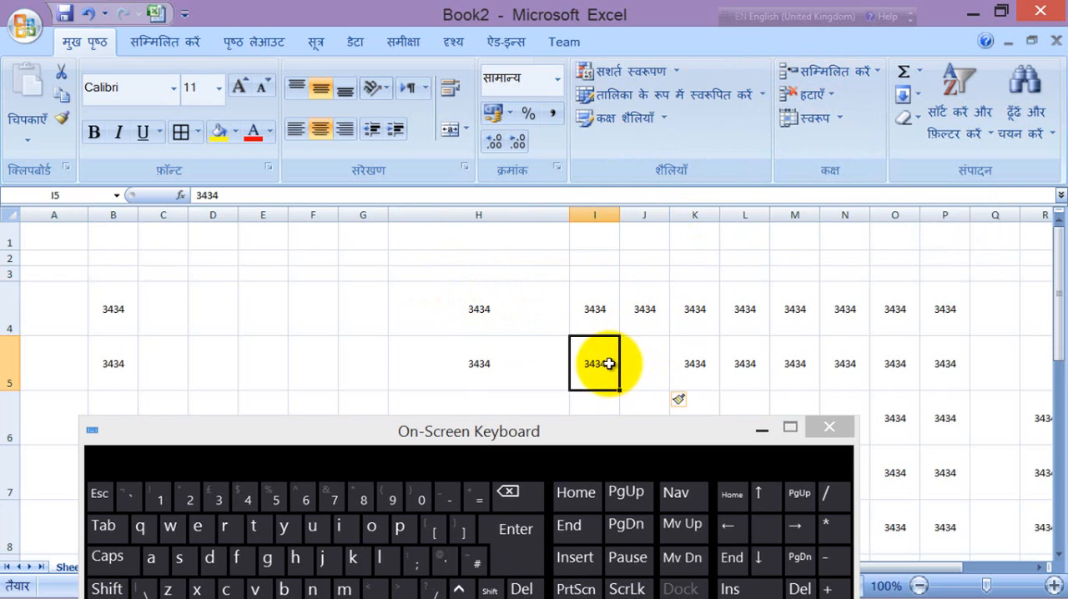
pyautogui.click(807, 95)
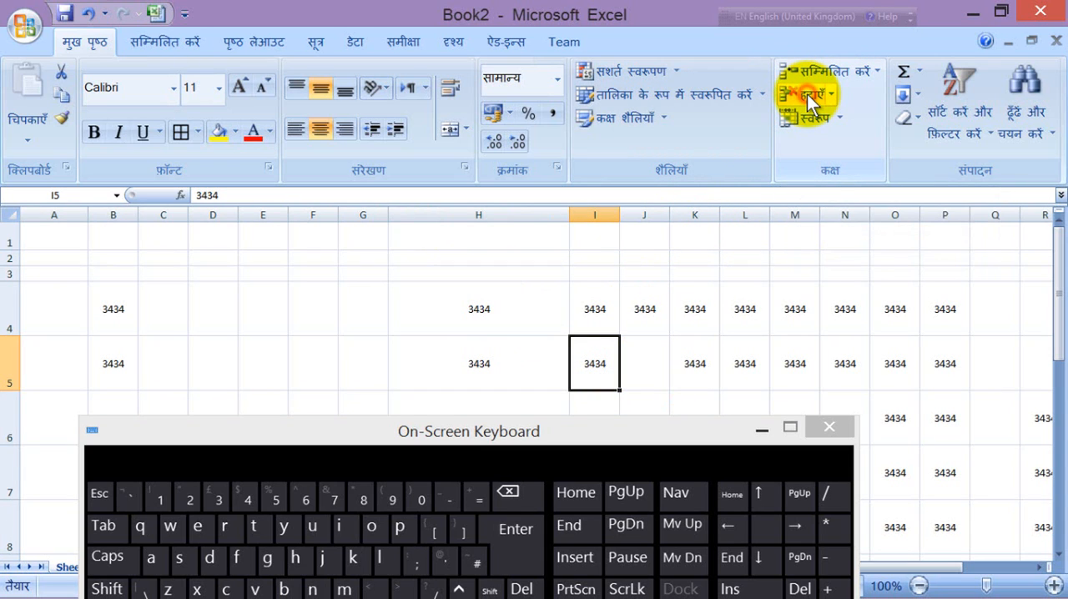
pyautogui.click(831, 93)
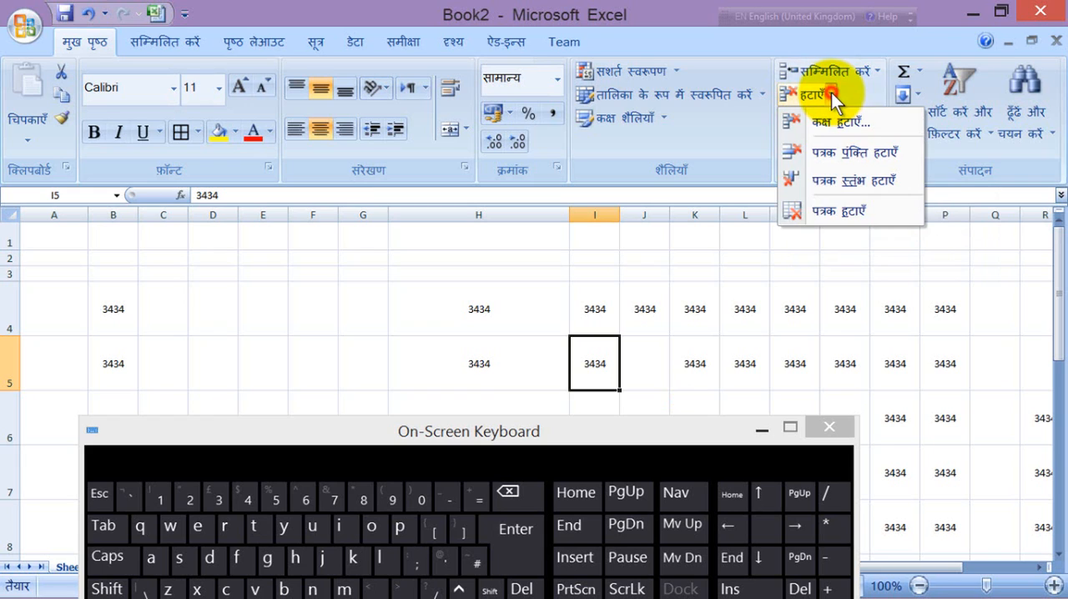
pyautogui.click(796, 153)
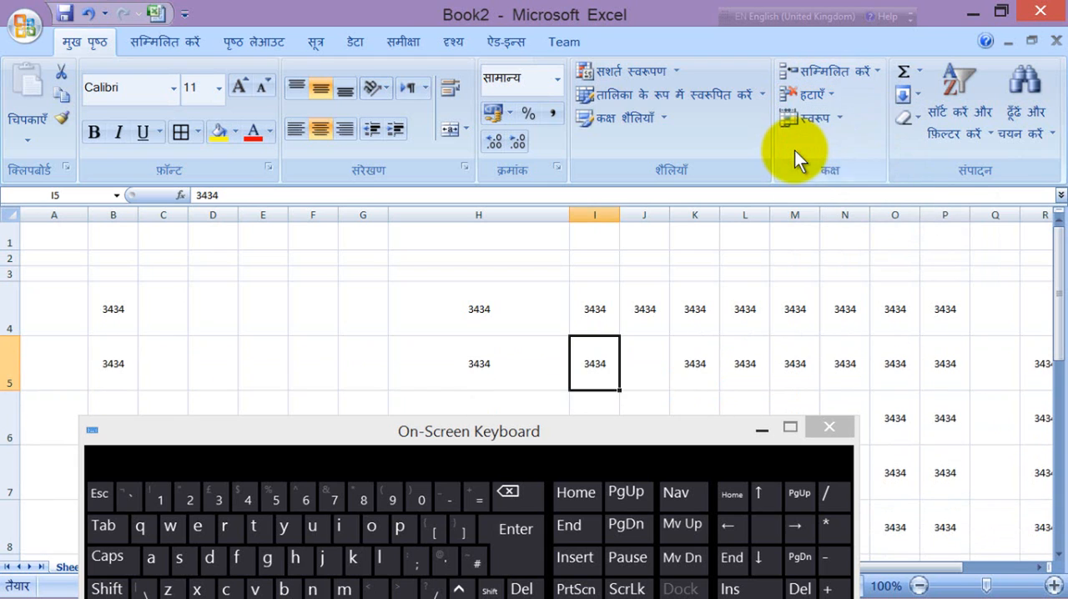
pyautogui.click(683, 367)
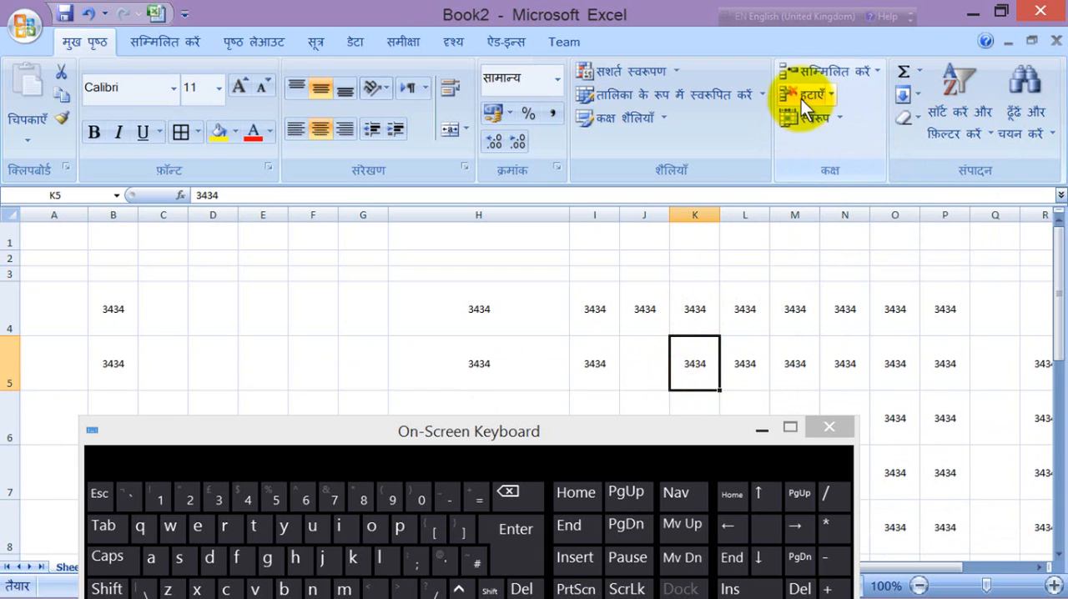
pyautogui.click(822, 98)
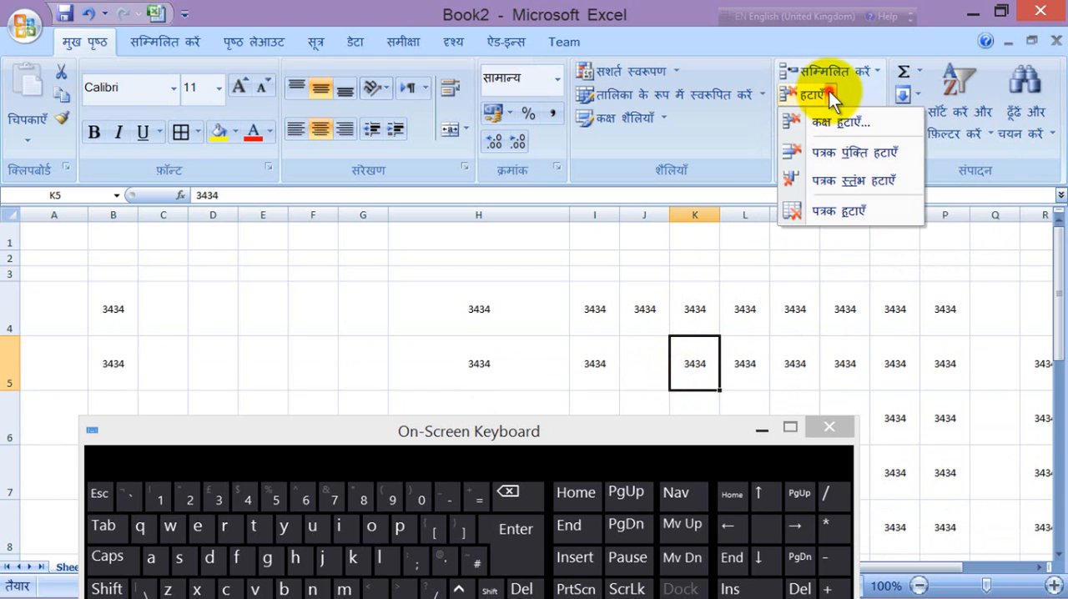
pyautogui.click(833, 155)
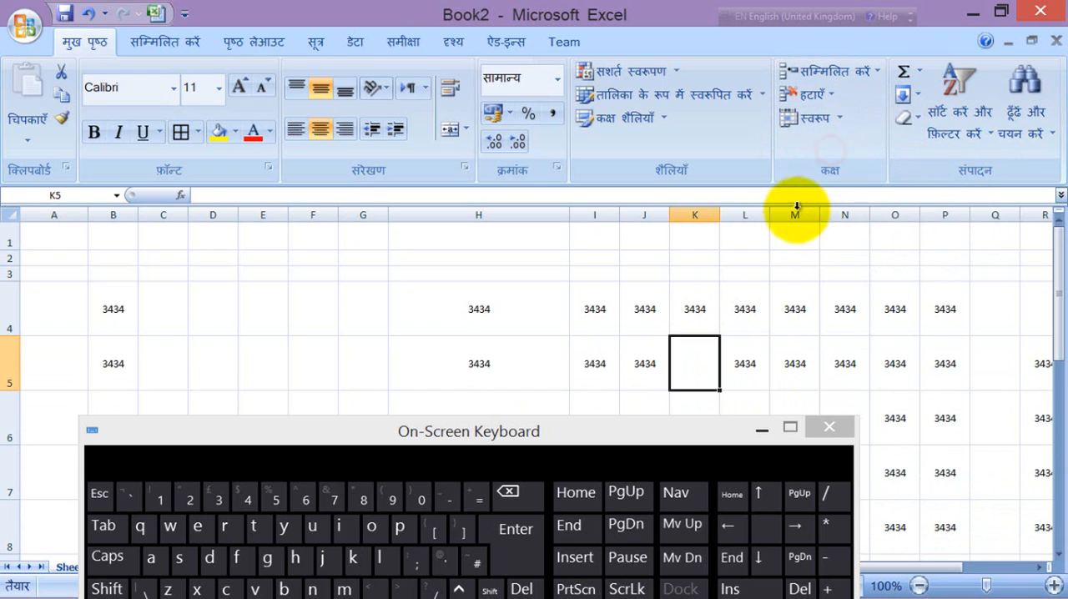
# Step: Delete the entire column L from the sheet
pyautogui.click(745, 216)
pyautogui.click(824, 96)
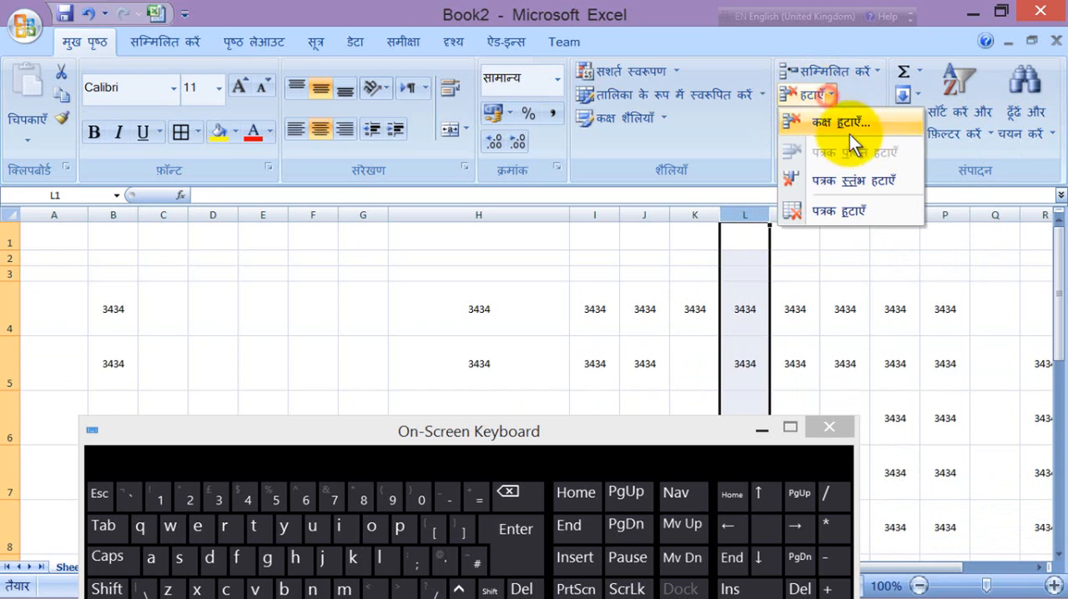
pyautogui.click(853, 179)
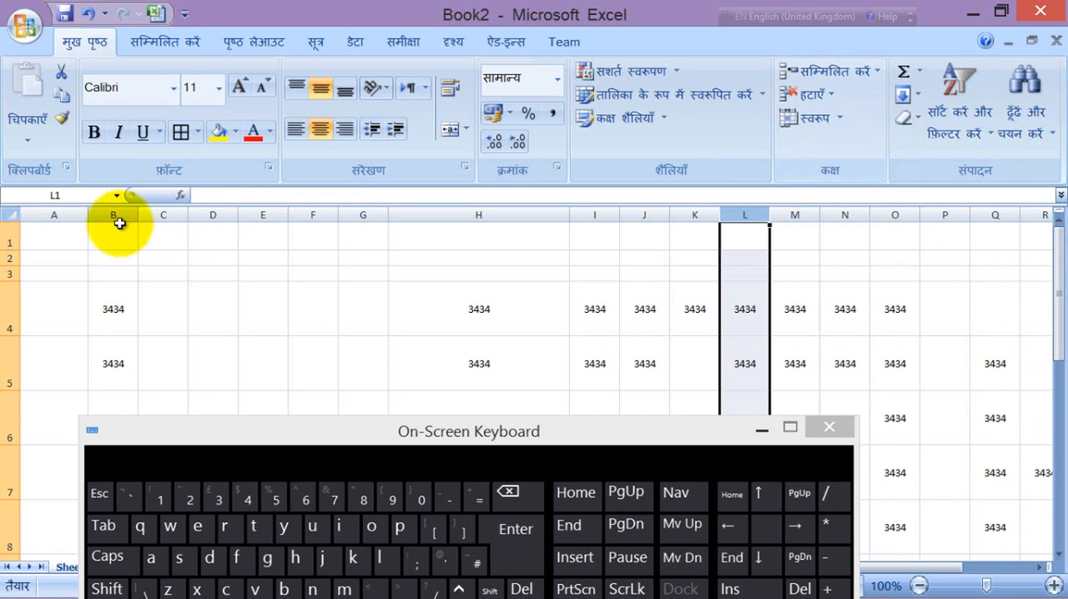
pyautogui.moveTo(232, 431); pyautogui.dragTo(474, 326)
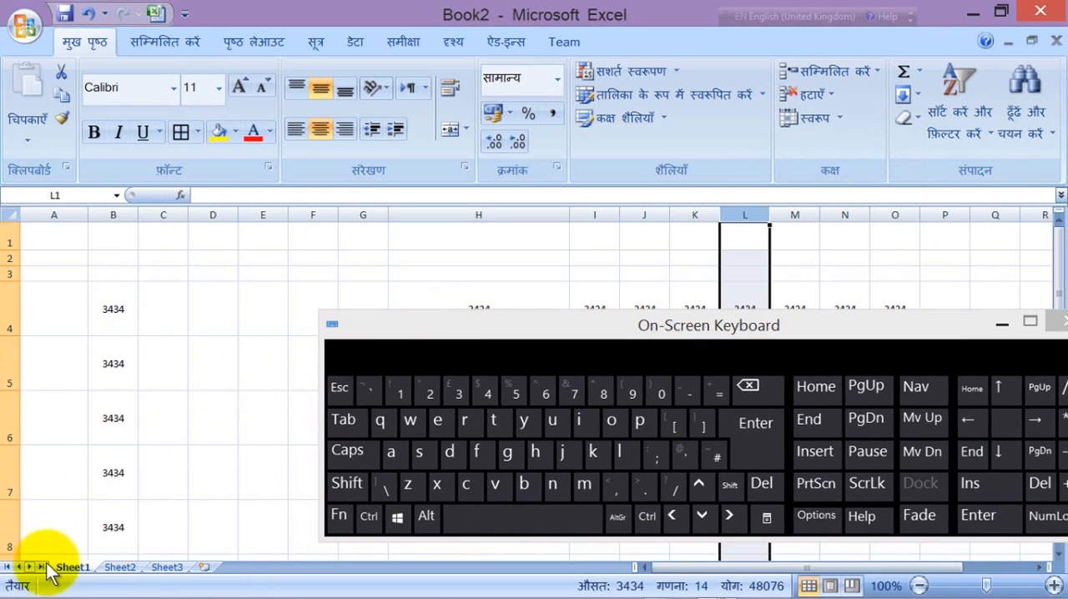
pyautogui.rightClick(69, 571)
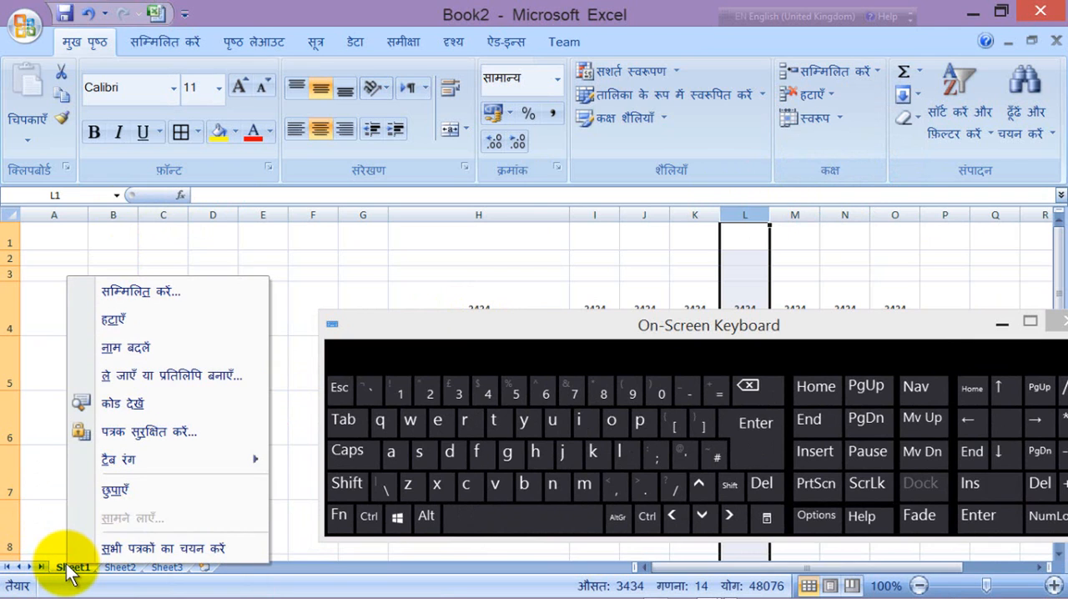
pyautogui.moveTo(141, 464)
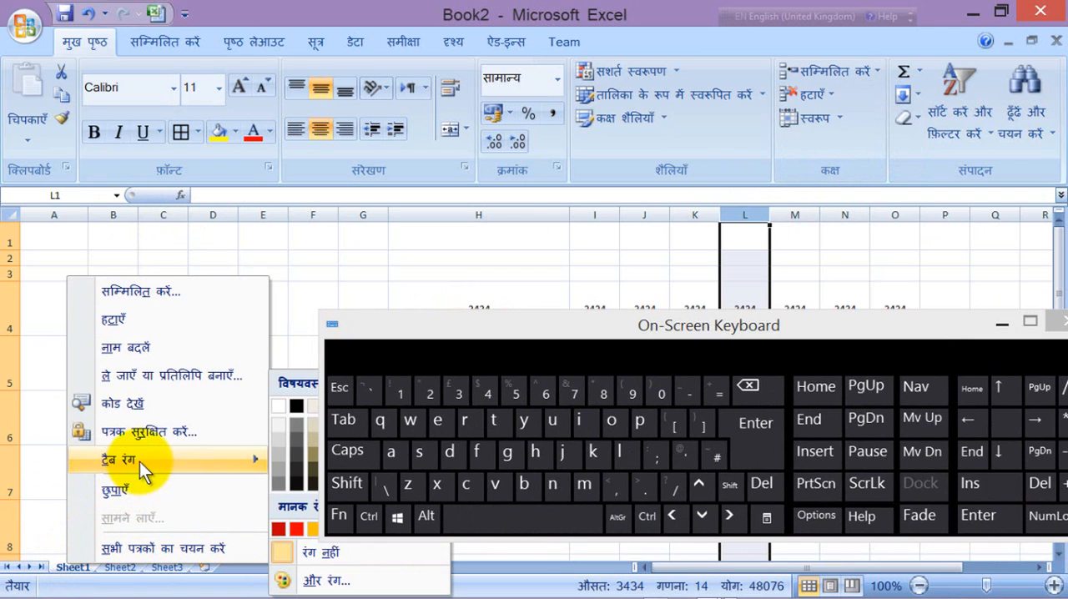
pyautogui.click(117, 319)
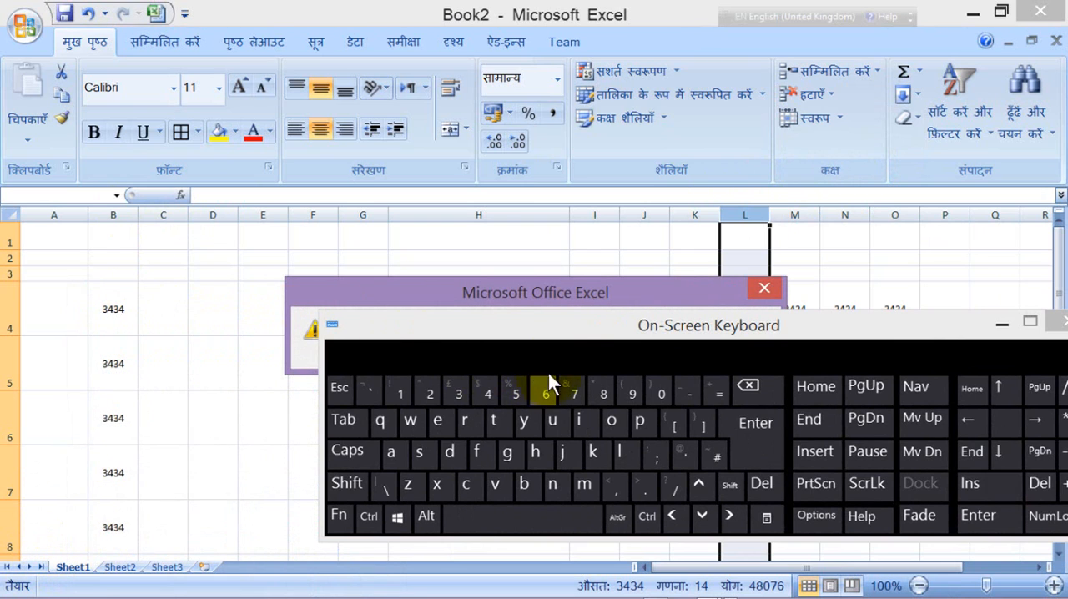
pyautogui.moveTo(574, 325); pyautogui.dragTo(571, 461)
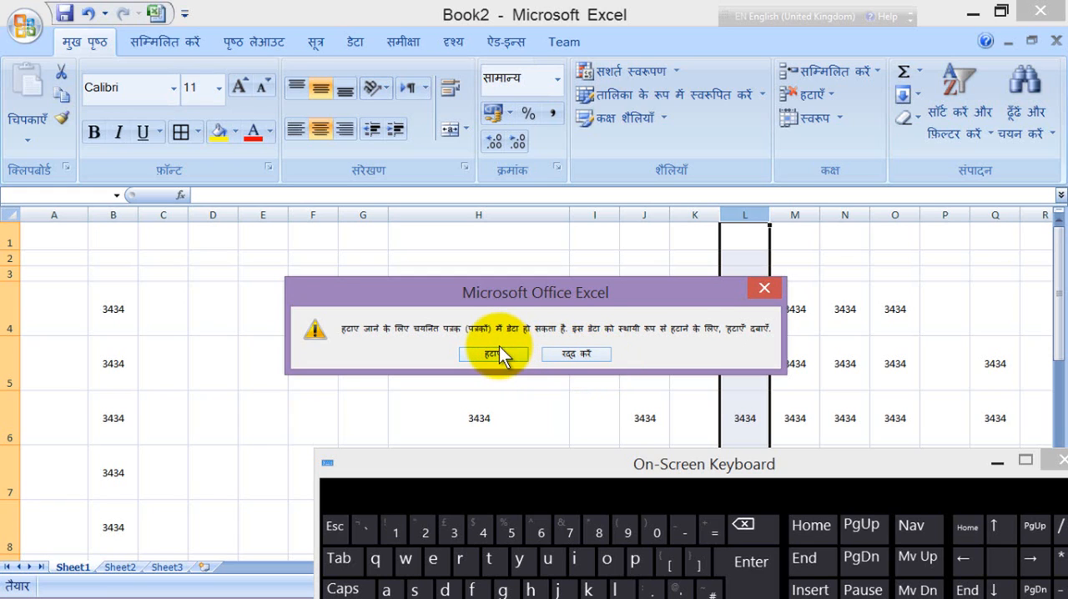
pyautogui.moveTo(640, 296); pyautogui.dragTo(598, 262)
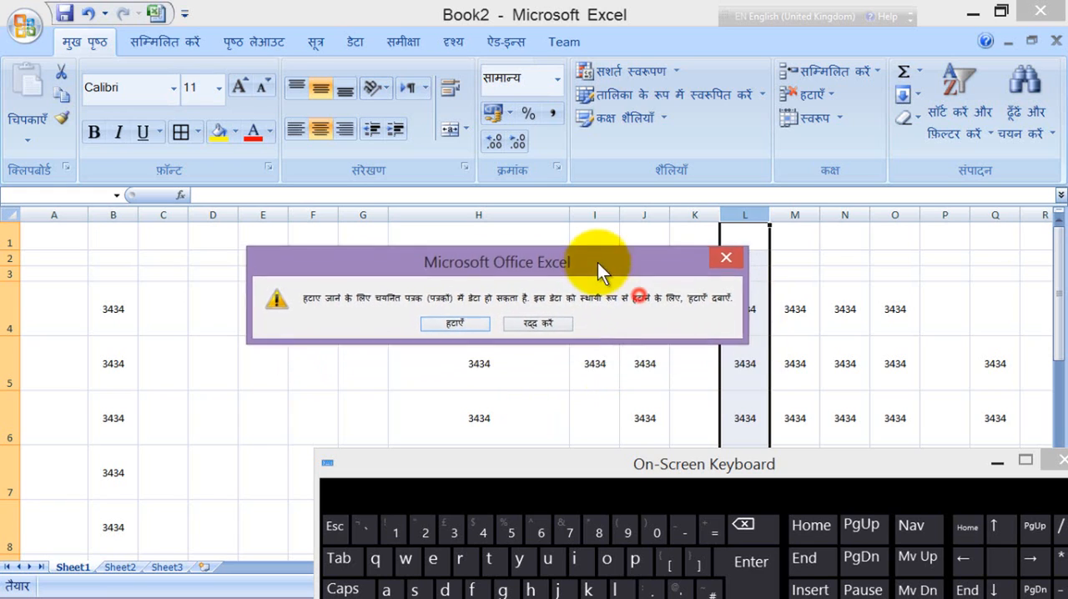
pyautogui.click(531, 322)
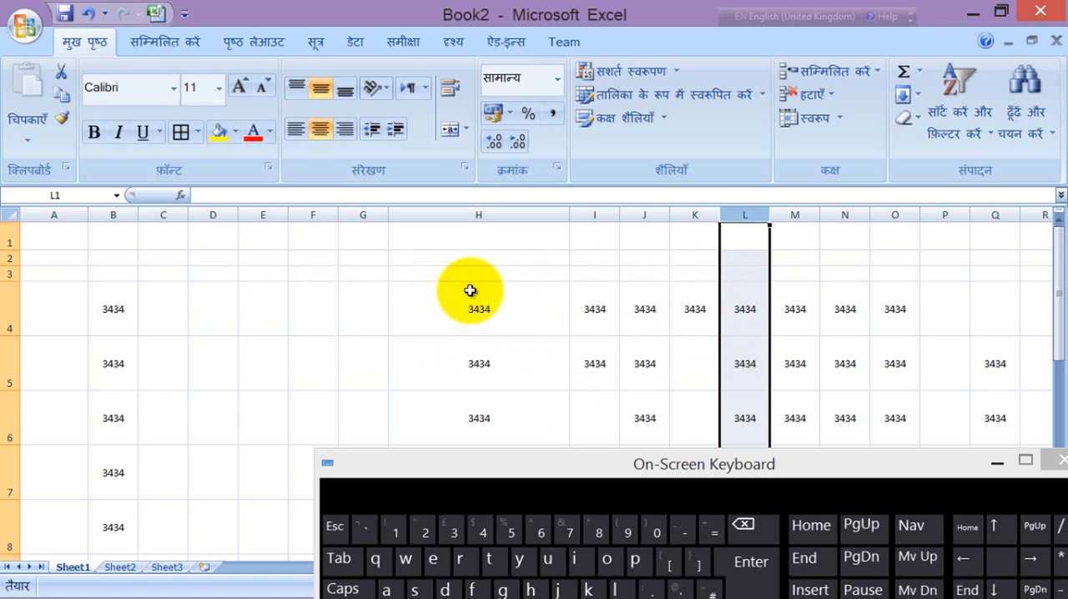
pyautogui.click(470, 289)
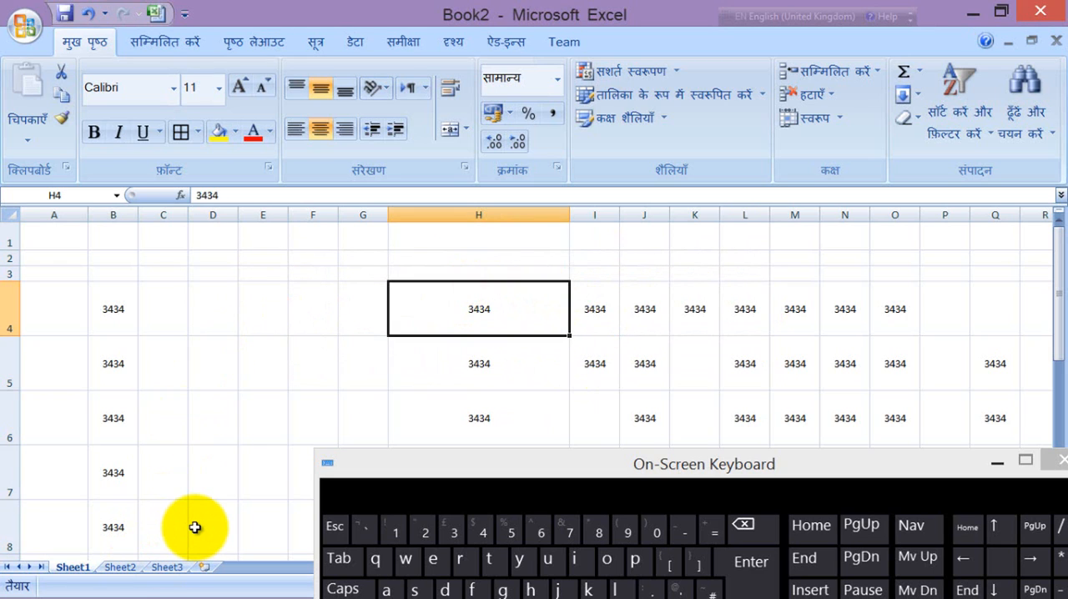
# Step: Rename the worksheet Sheet1 as lesson2
pyautogui.rightClick(73, 567)
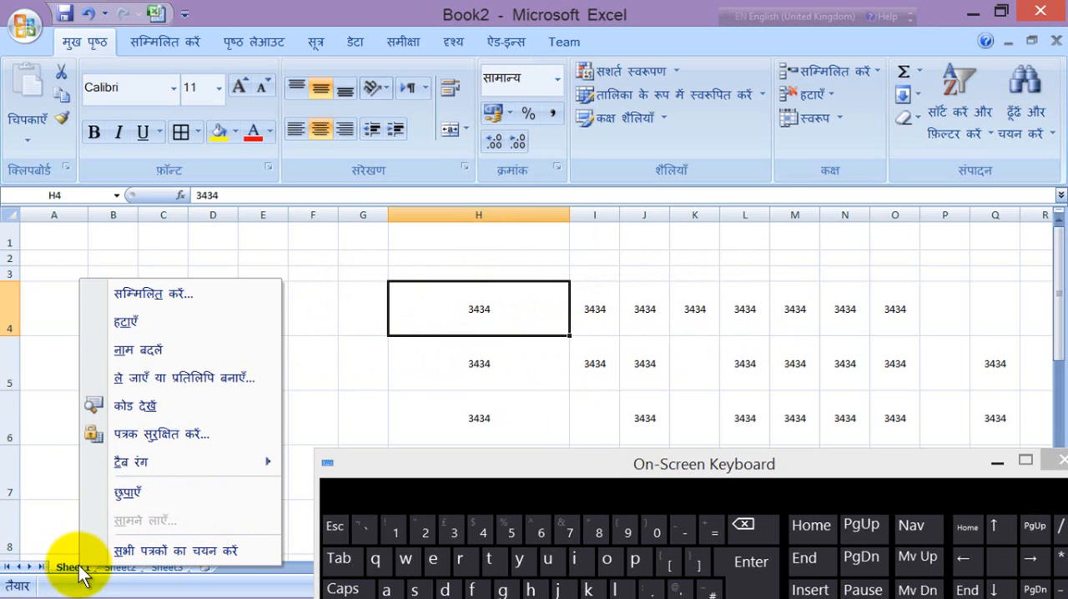
pyautogui.click(157, 348)
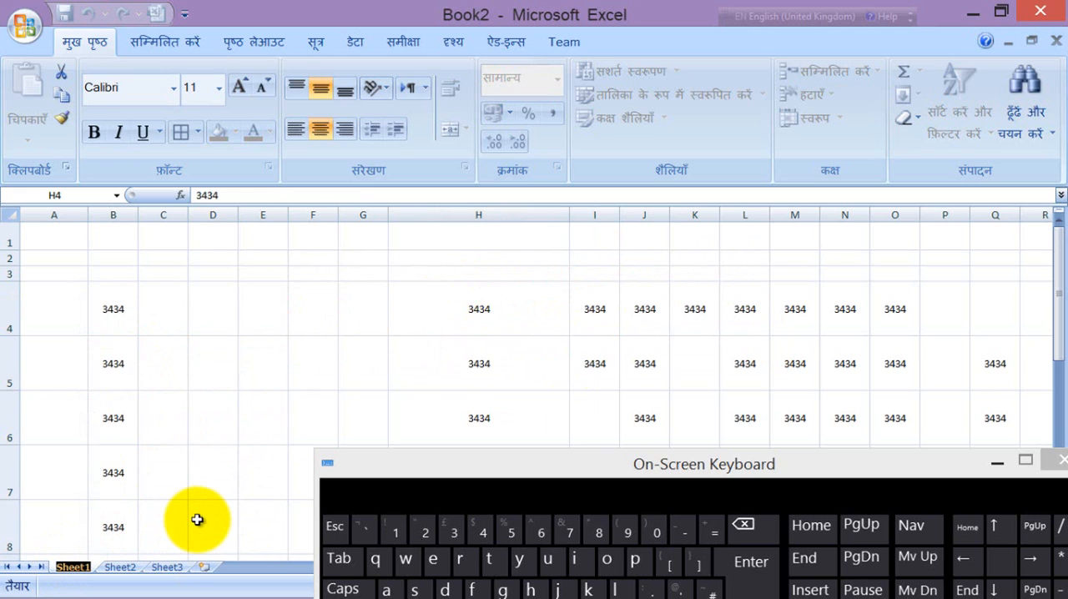
pyautogui.write('leson')
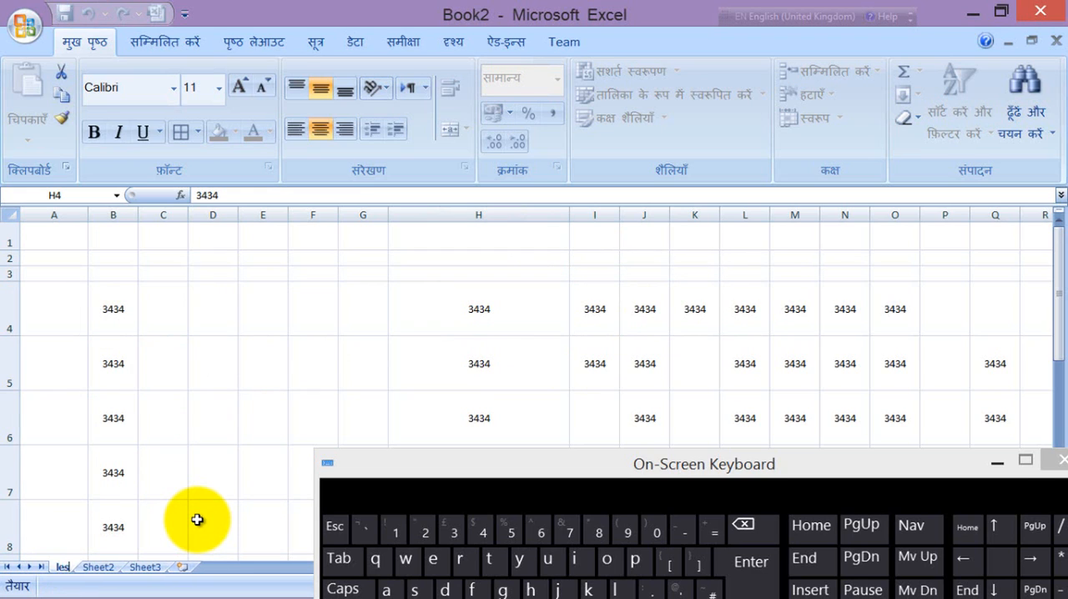
pyautogui.press('BackSpace')
pyautogui.press('BackSpace')
pyautogui.write('son2')
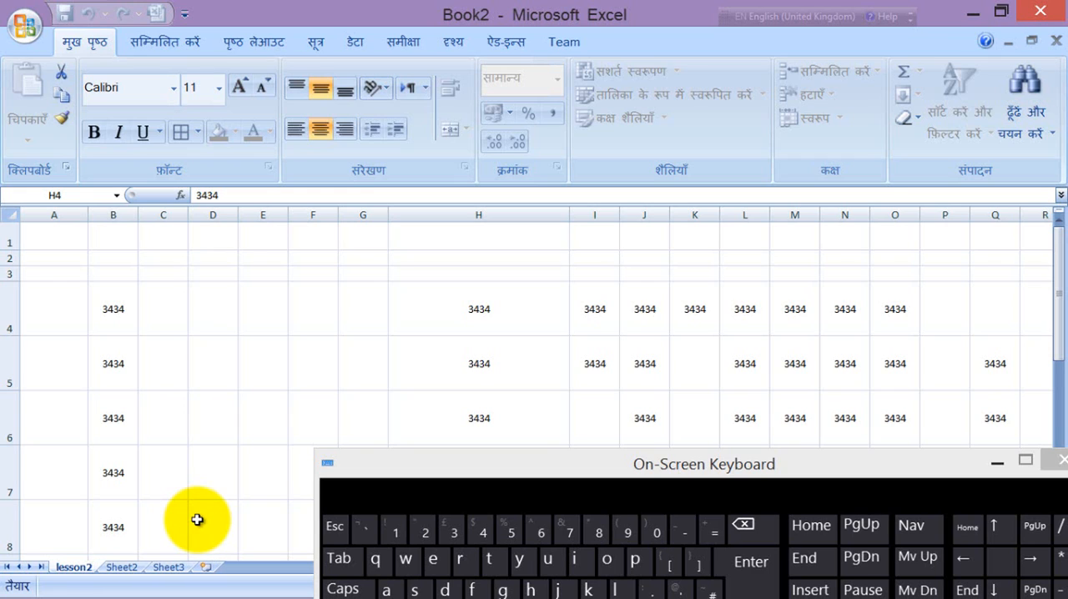
pyautogui.click(196, 436)
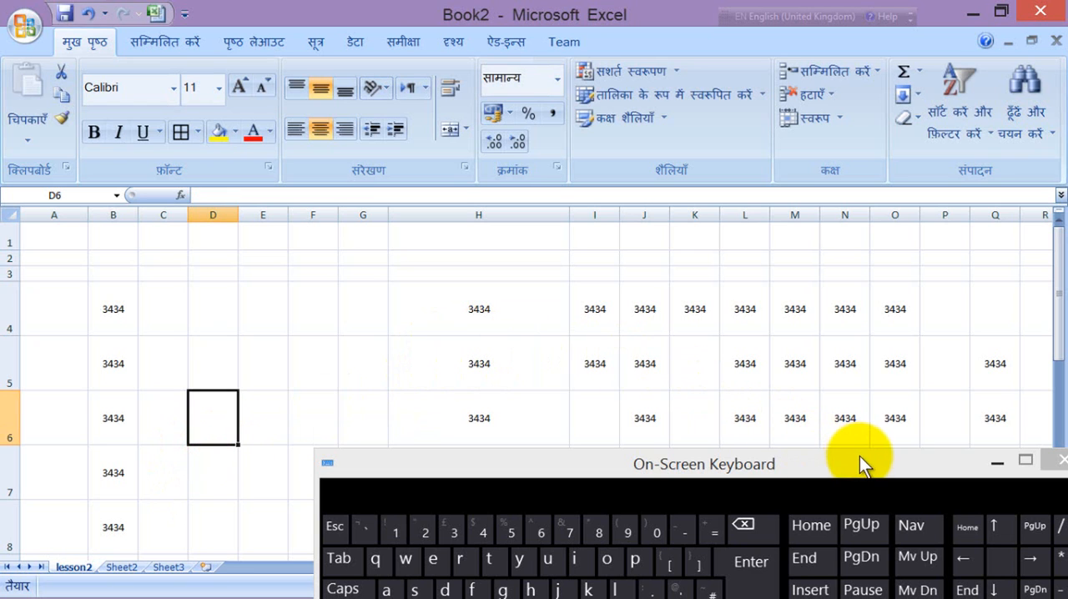
pyautogui.moveTo(861, 459); pyautogui.dragTo(684, 337)
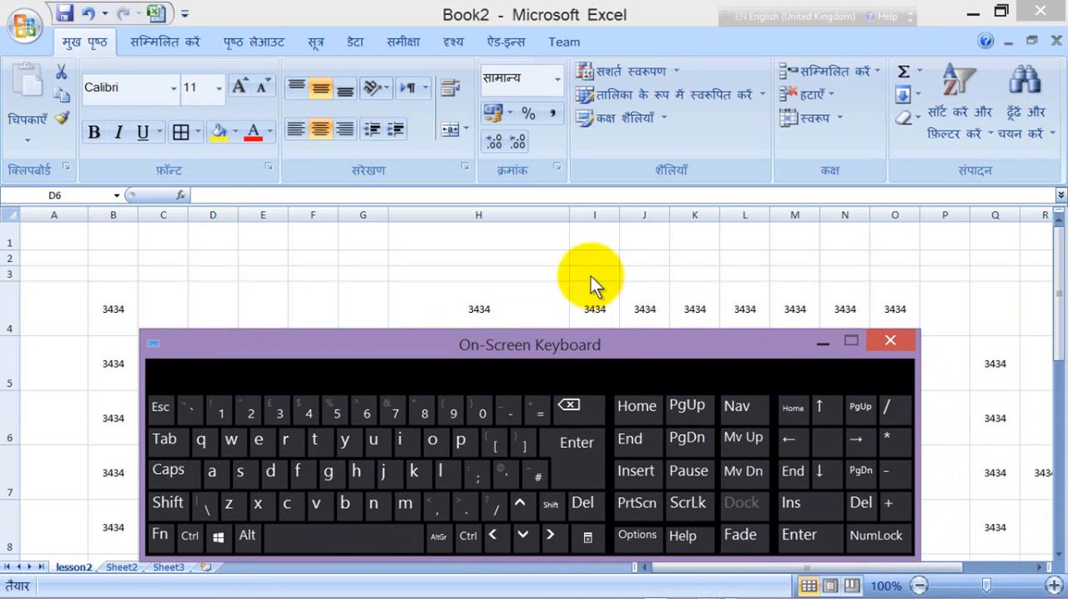
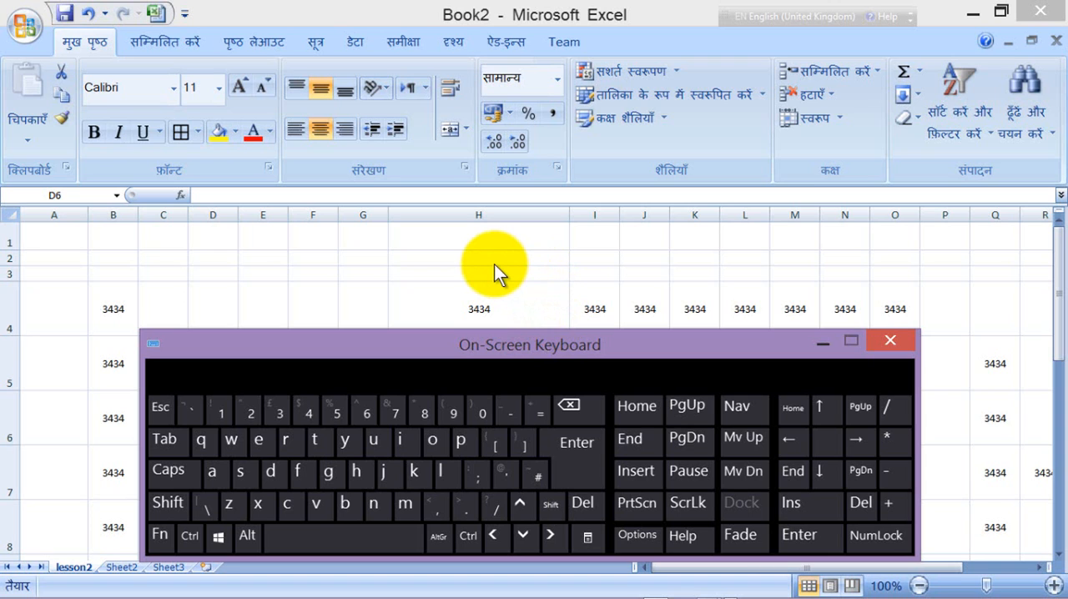
# Step: Clear the contents of the filled range B4:R33 on the lesson2 sheet
pyautogui.click(821, 343)
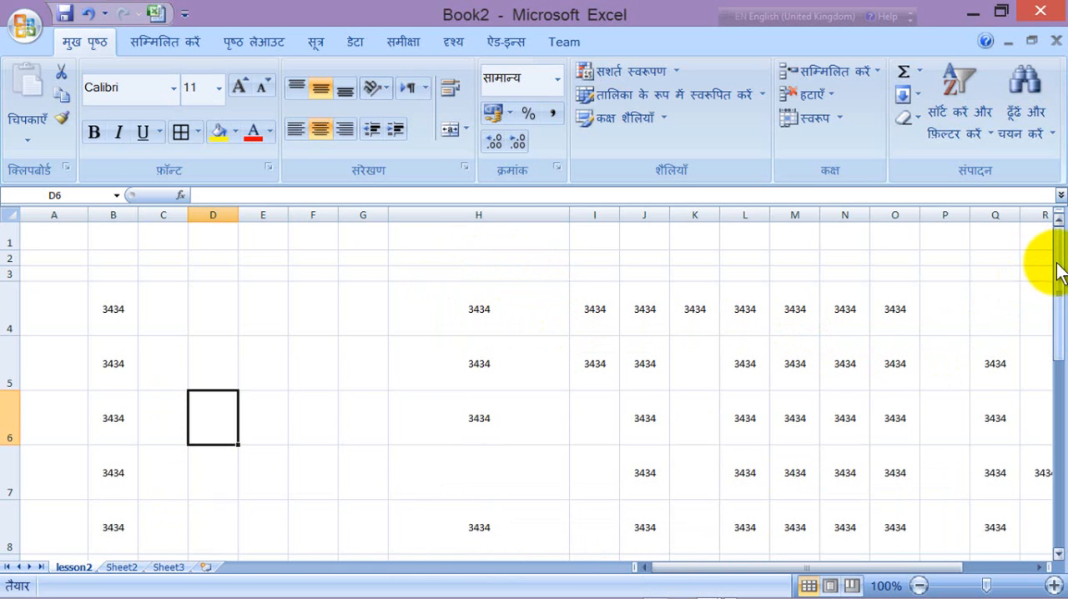
pyautogui.moveTo(1058, 269)
pyautogui.mouseDown()
pyautogui.moveTo(1060, 396)
pyautogui.moveTo(1053, 250)
pyautogui.mouseUp()
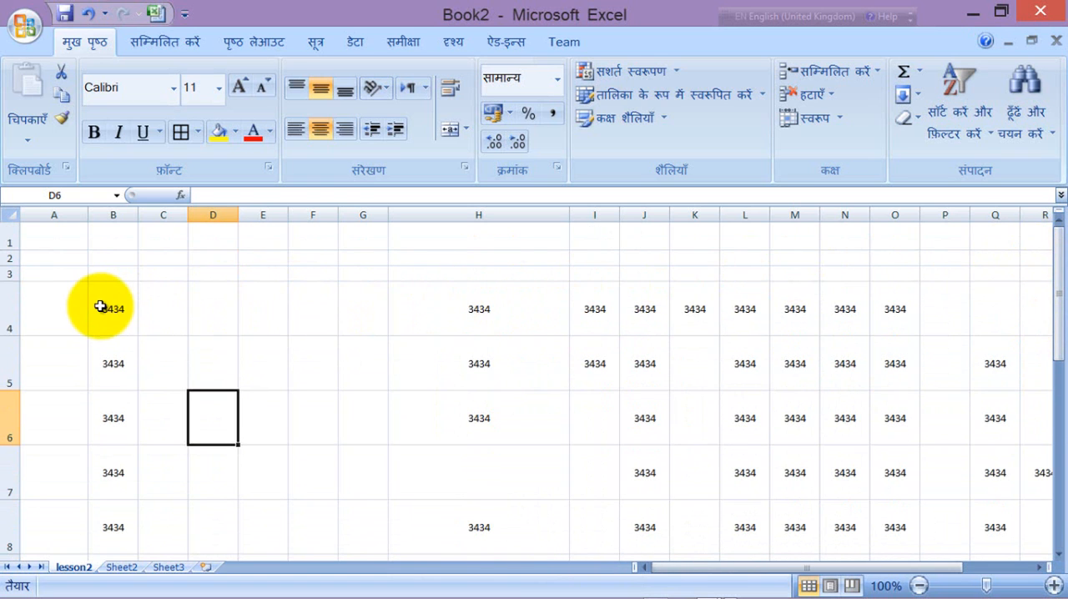
pyautogui.moveTo(100, 307); pyautogui.dragTo(916, 409)
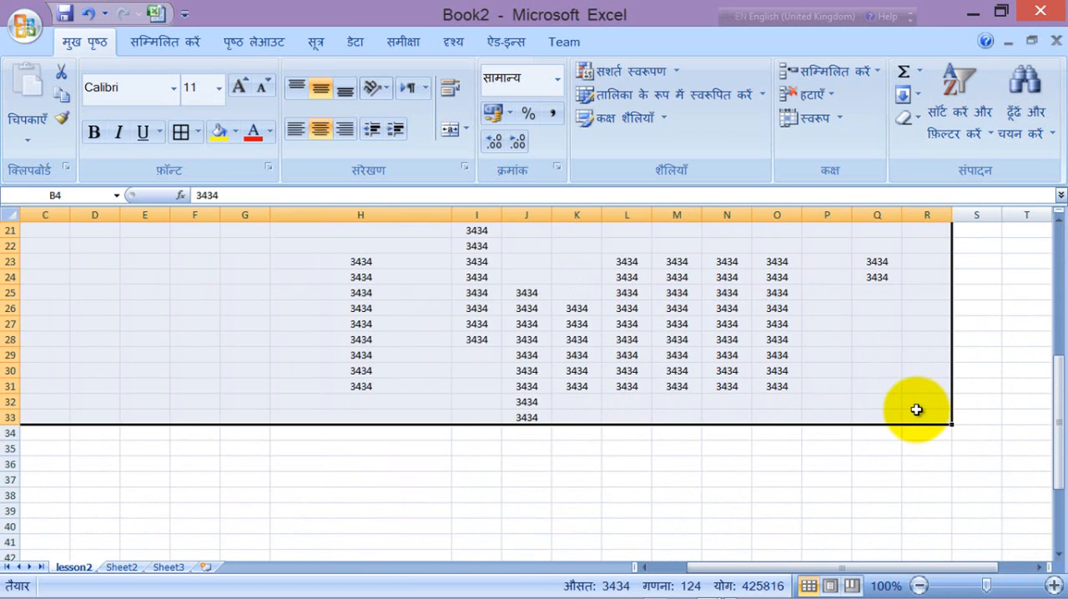
pyautogui.hotkey('ctrl', 'z')
pyautogui.click(496, 300)
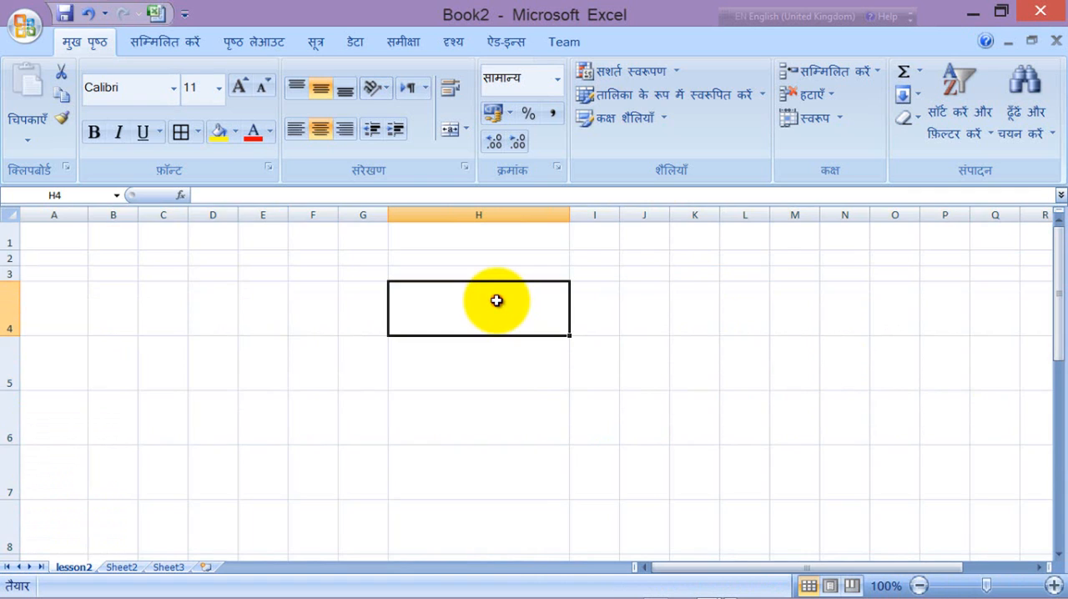
# Step: Give all rows of the sheet one equal height and all columns one equal narrow width
pyautogui.click(10, 214)
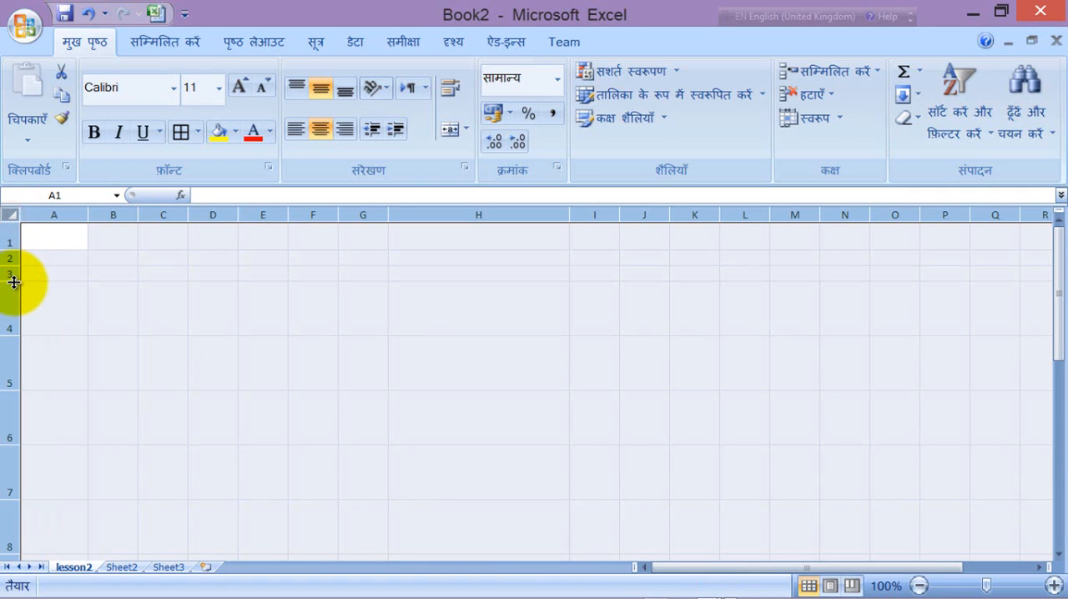
pyautogui.moveTo(13, 282); pyautogui.dragTo(14, 305)
pyautogui.moveTo(137, 215); pyautogui.dragTo(120, 217)
pyautogui.moveTo(12, 259); pyautogui.dragTo(15, 250)
pyautogui.click(297, 281)
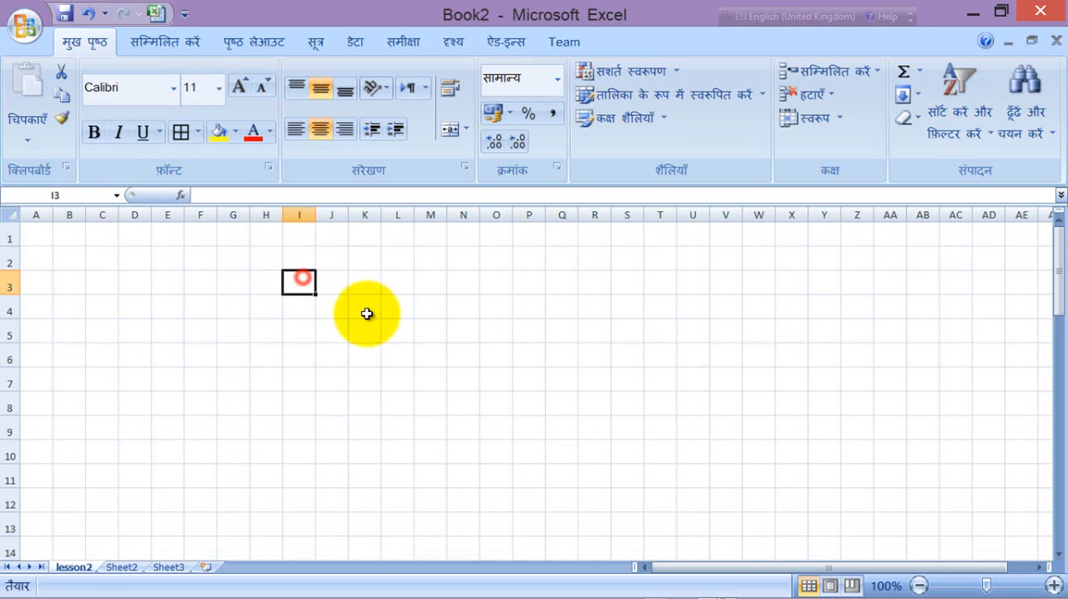
# Step: Widen all columns of the sheet together to one larger equal width
pyautogui.click(21, 216)
pyautogui.moveTo(251, 216); pyautogui.dragTo(308, 218)
pyautogui.click(428, 281)
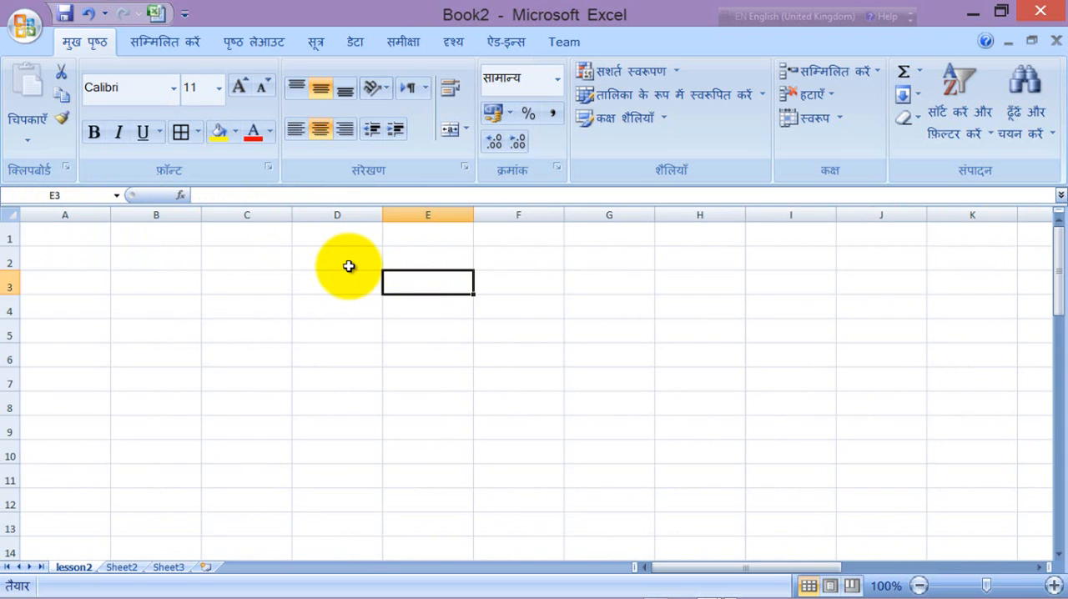
pyautogui.click(349, 267)
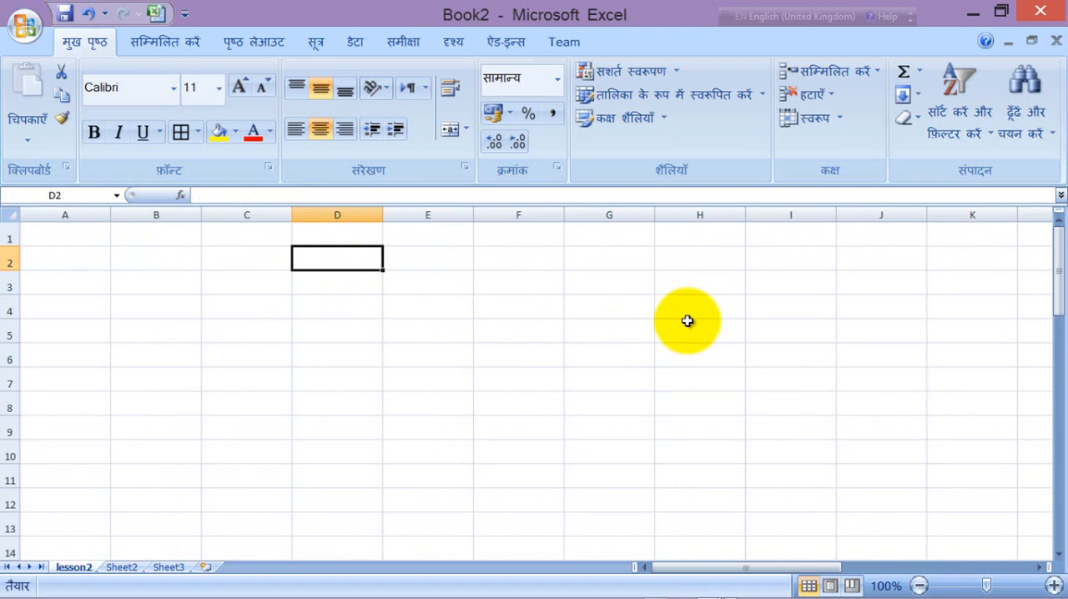
# Step: Rename the worksheet lesson2 as March 2014
pyautogui.rightClick(77, 572)
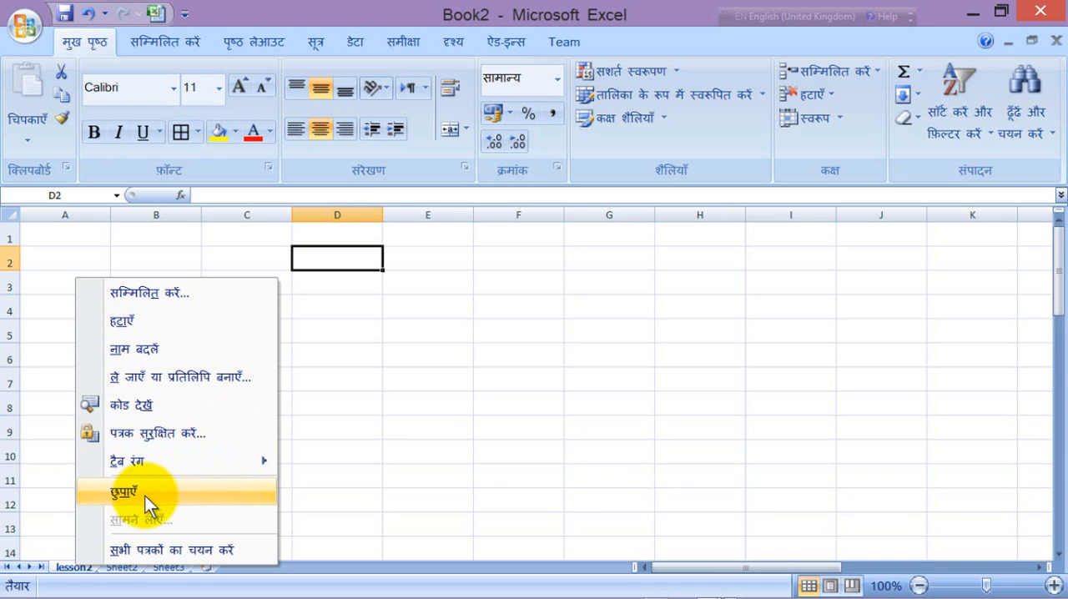
pyautogui.click(152, 354)
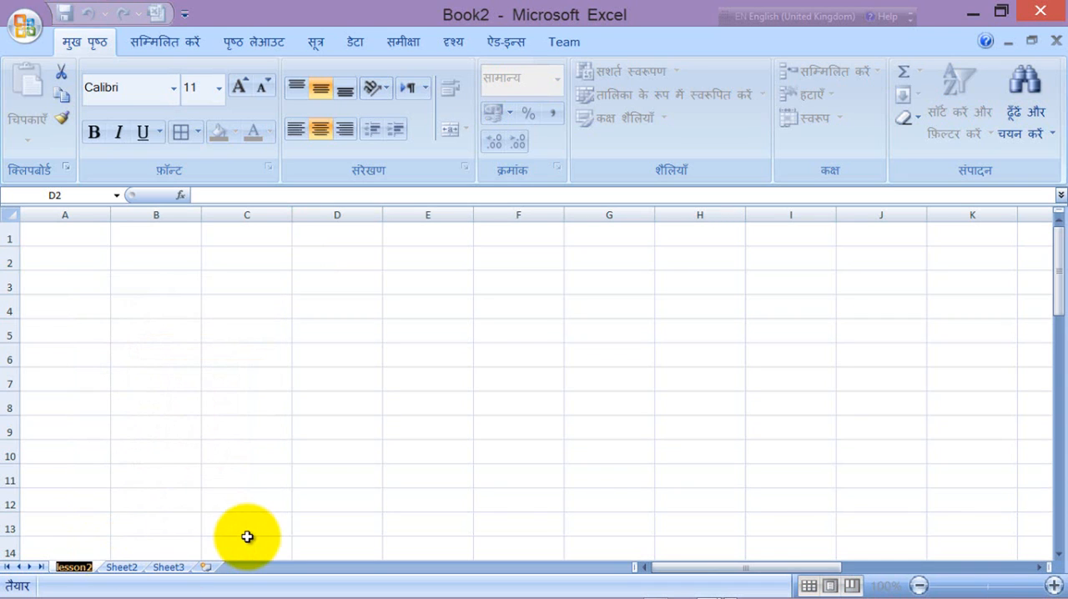
pyautogui.write('March')
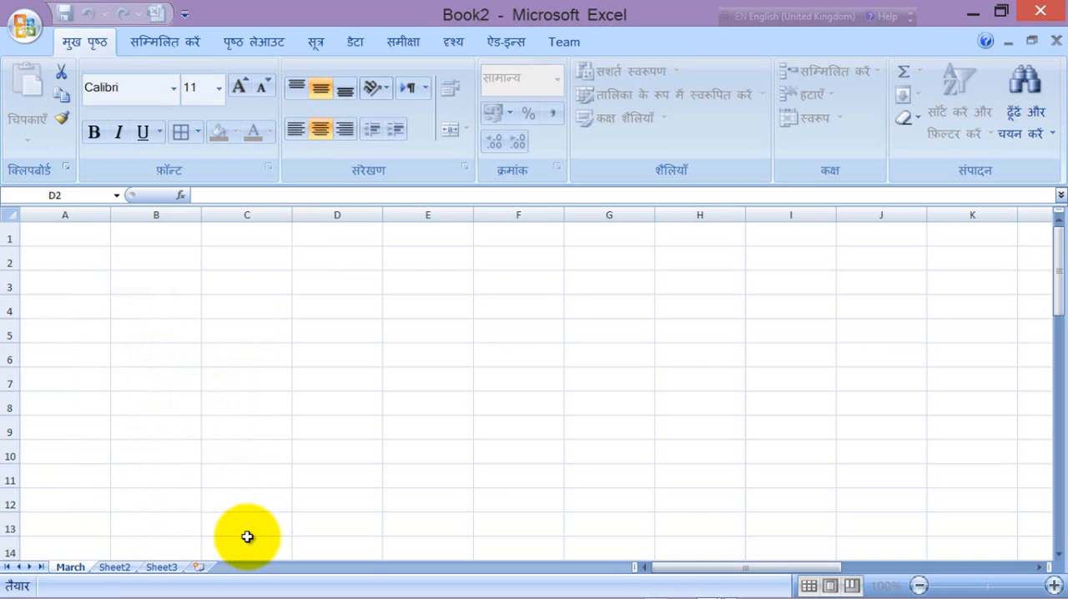
pyautogui.write(' 2014')
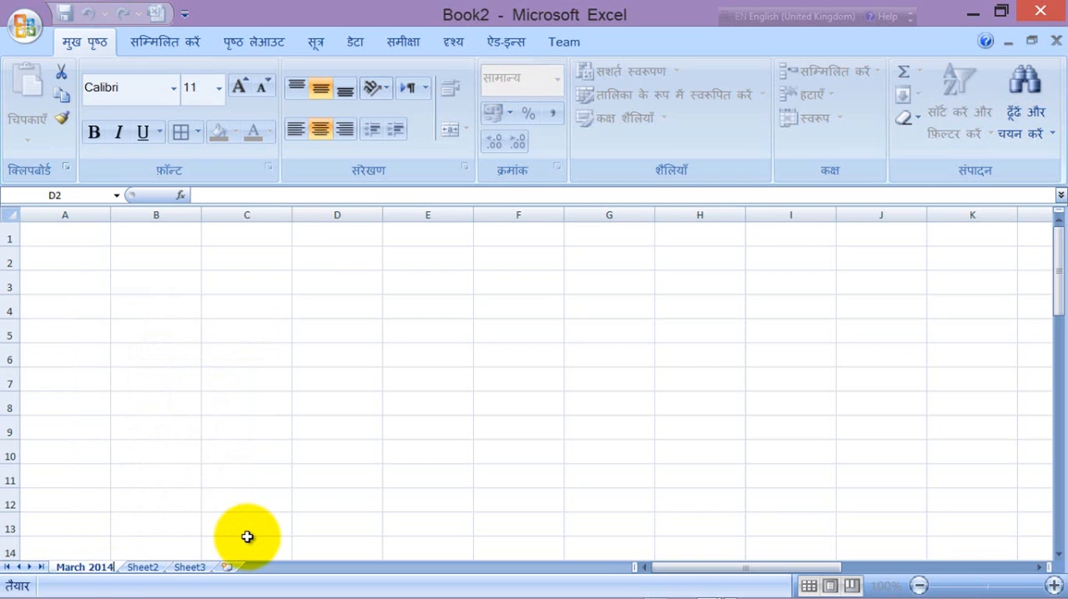
pyautogui.click(190, 425)
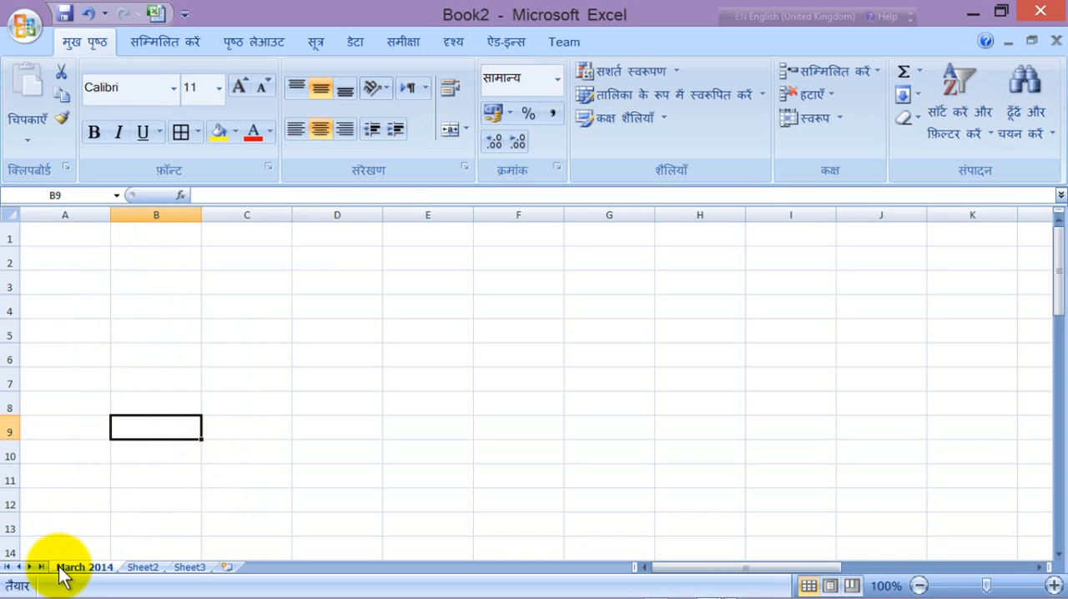
# Step: Enter the column headings Date, Unit, Qty, Rate and Amount in cells B3 to F3
pyautogui.click(152, 235)
pyautogui.click(177, 282)
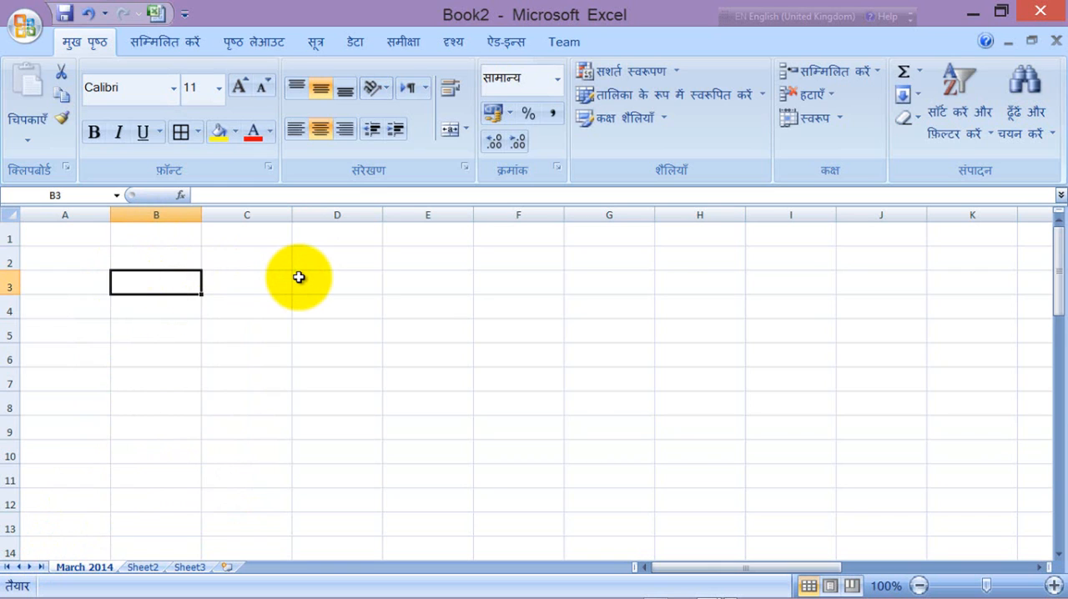
pyautogui.write('Date')
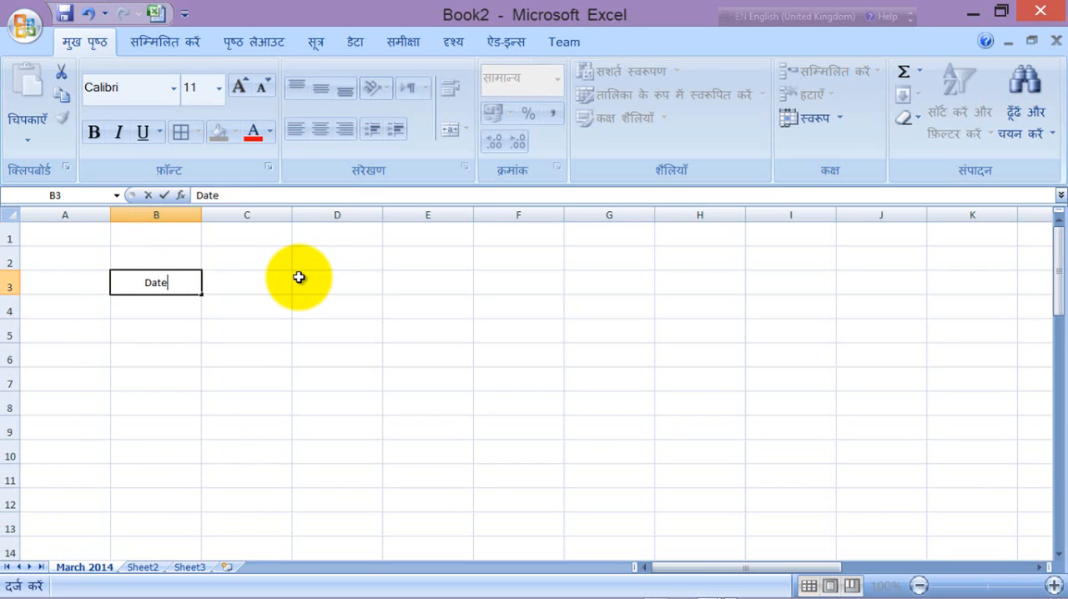
pyautogui.press('Tab')
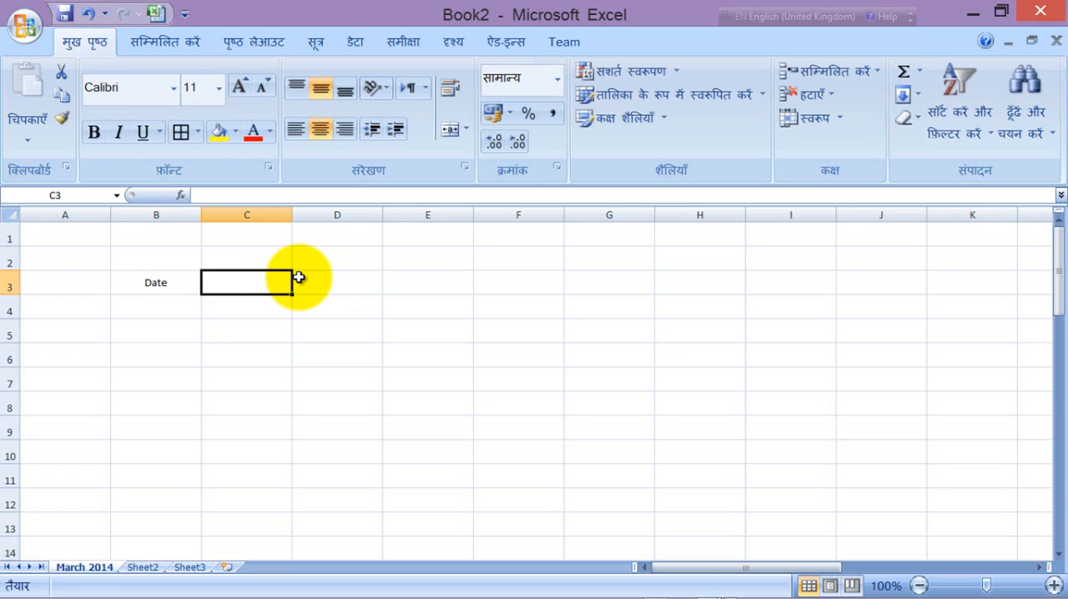
pyautogui.write('Unit')
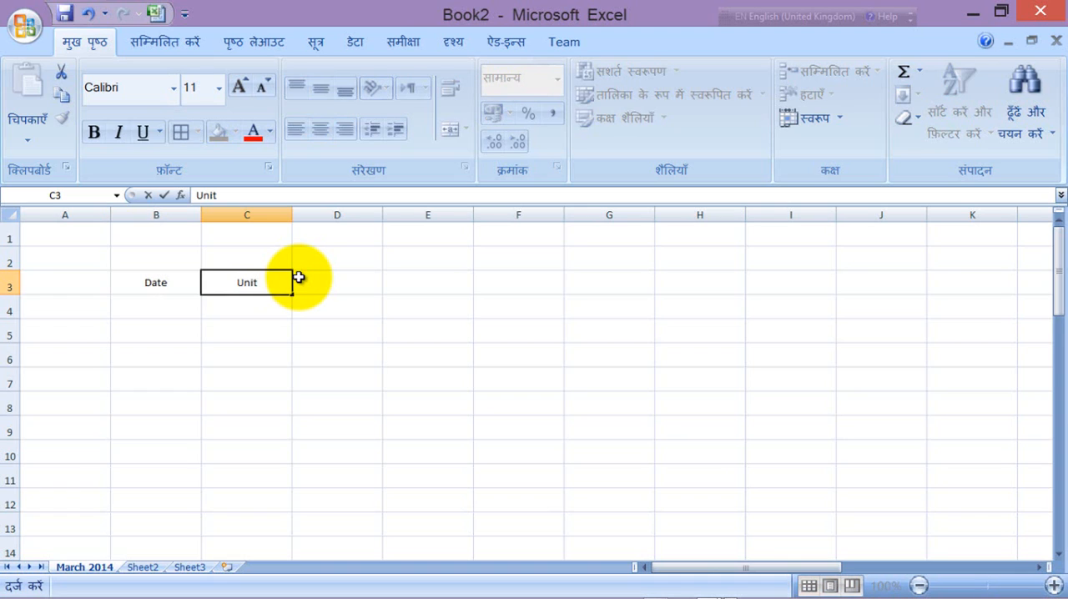
pyautogui.press('Tab')
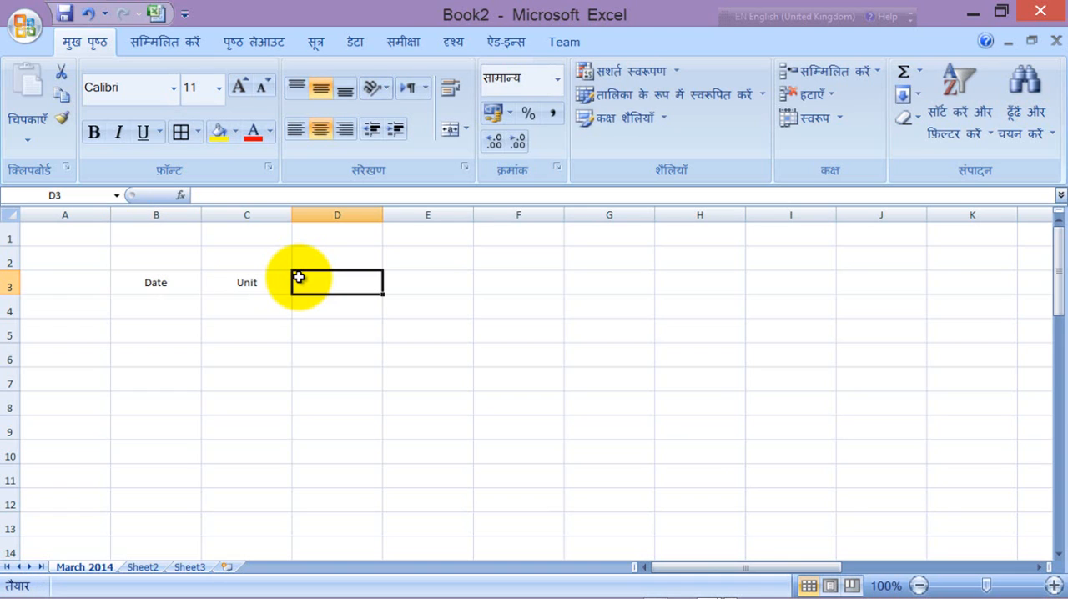
pyautogui.write('Qt')
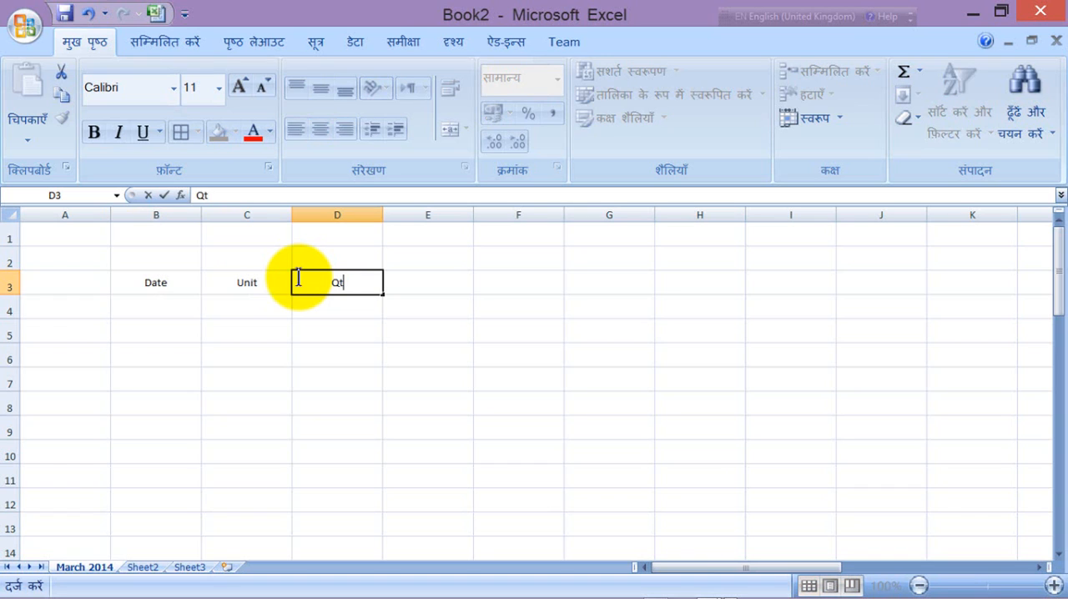
pyautogui.write('y')
pyautogui.press('Tab')
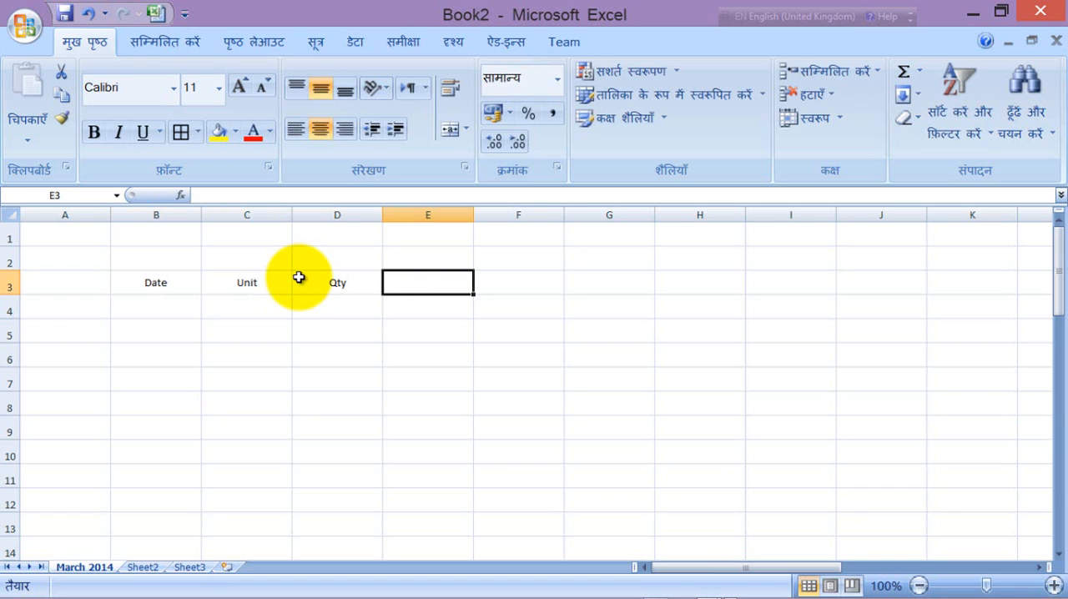
pyautogui.write('Rate')
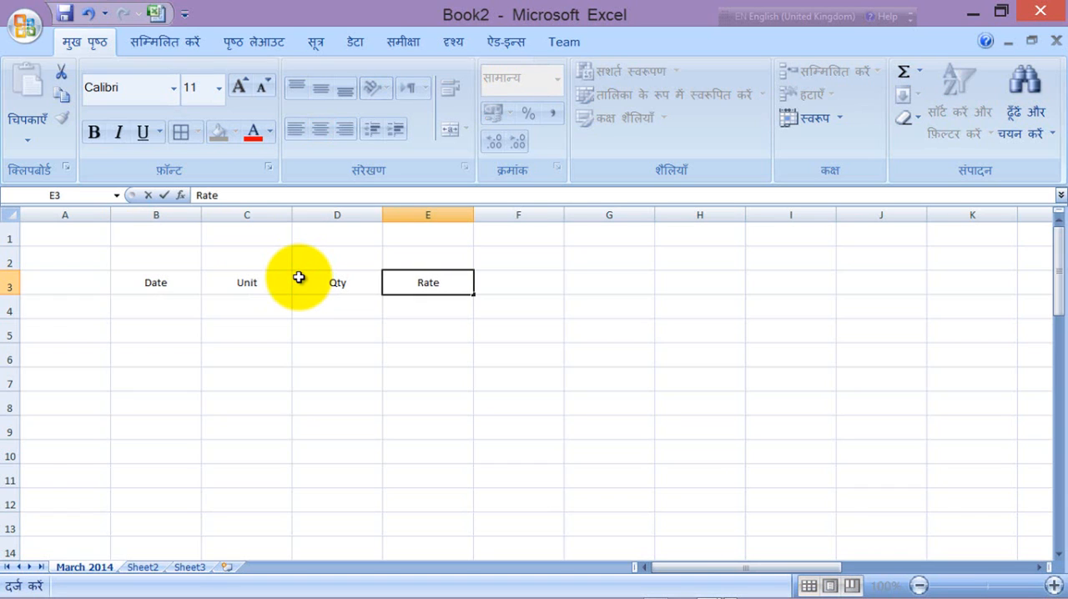
pyautogui.press('Tab')
pyautogui.write('Amount')
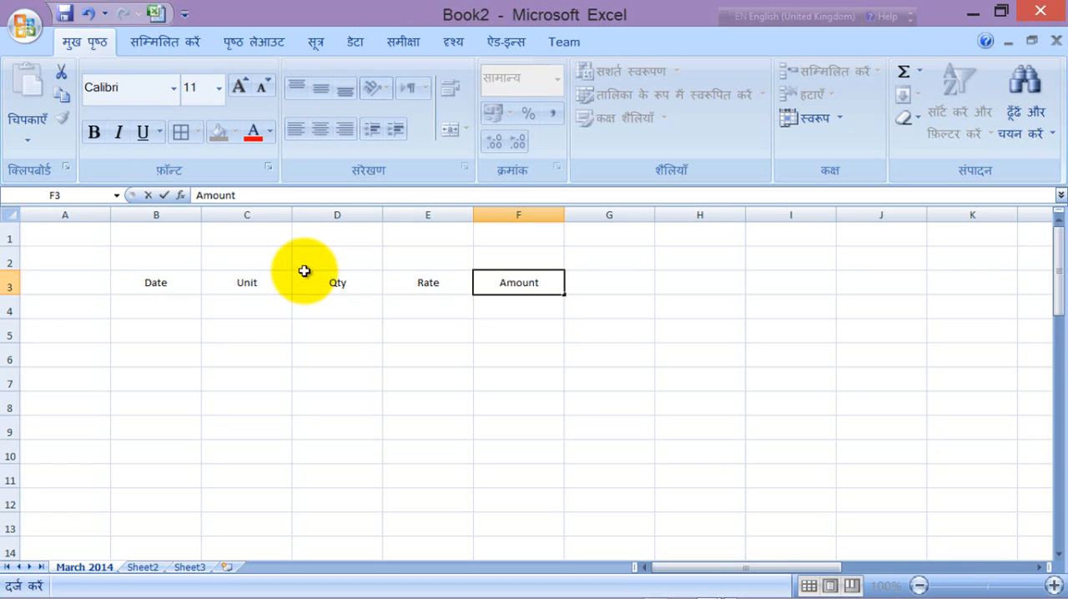
pyautogui.click(302, 273)
# Step: Enter the title "Milk Consumption March 2014" in cell C2 above the headings
pyautogui.click(232, 256)
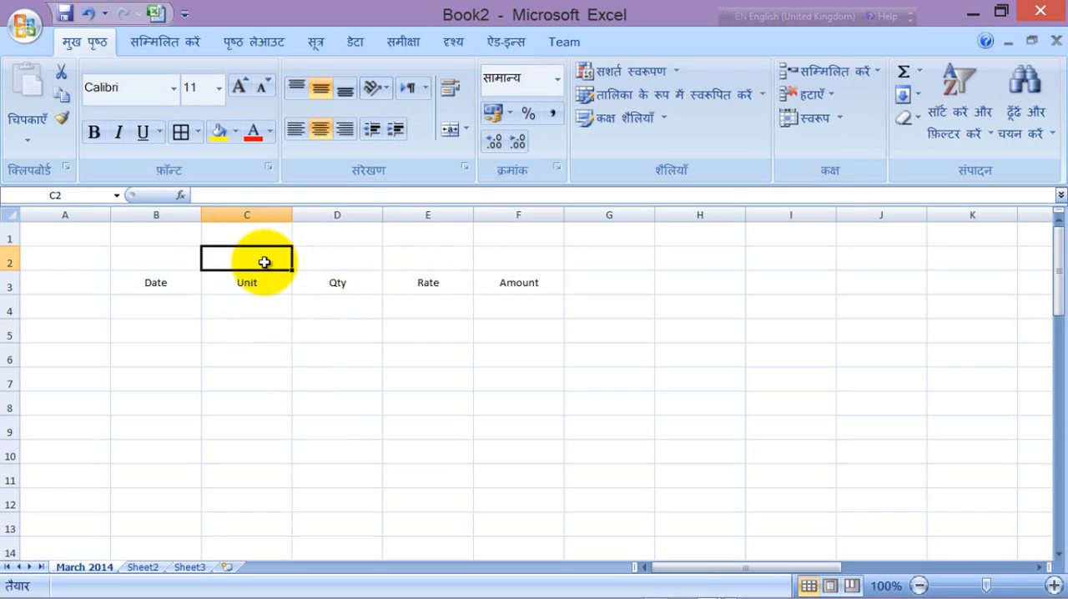
pyautogui.write('Milk Consumption')
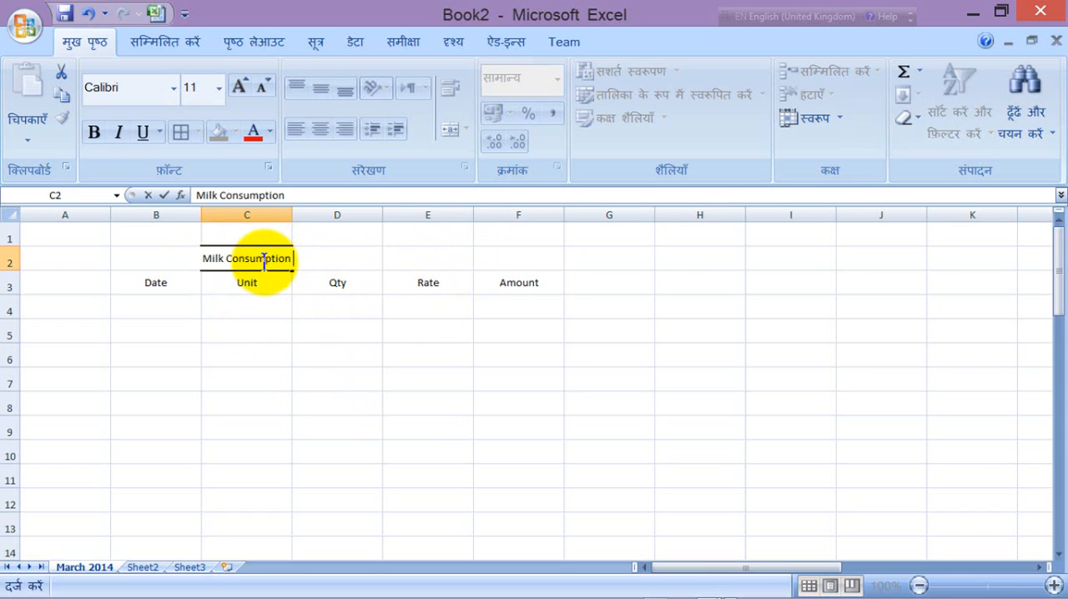
pyautogui.write(' March 2014')
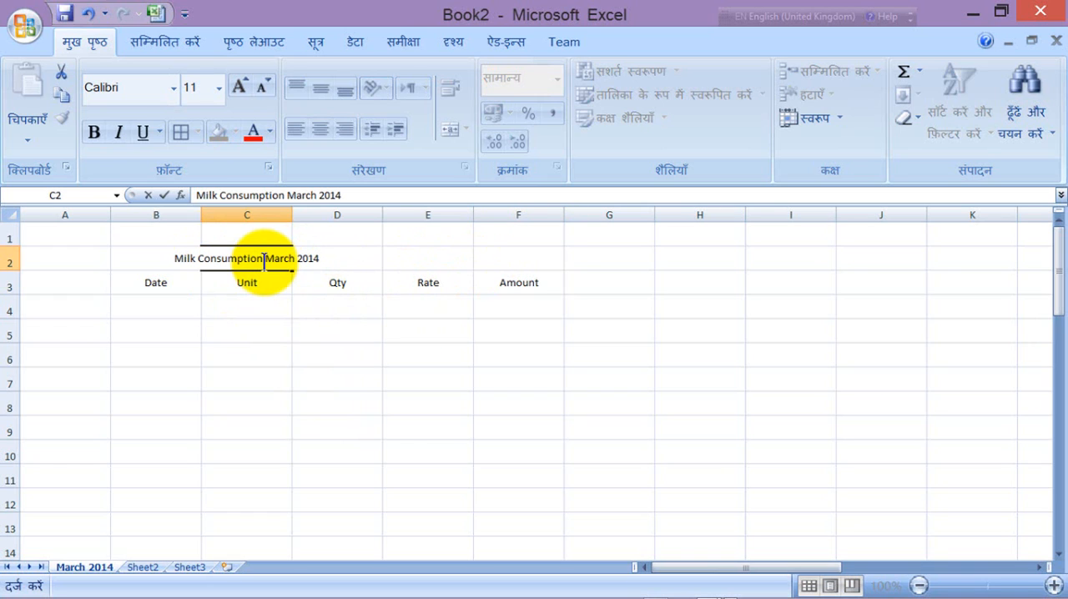
pyautogui.press('Return')
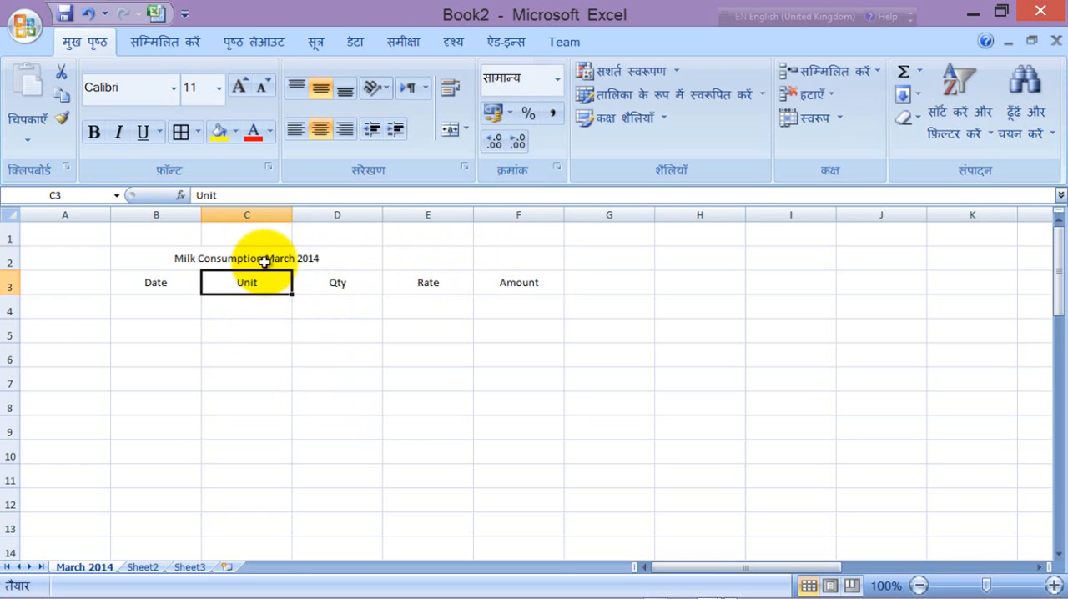
# Step: Format cell B4 as a date using the *14 March 2001 type with the English (India) locale
pyautogui.click(161, 307)
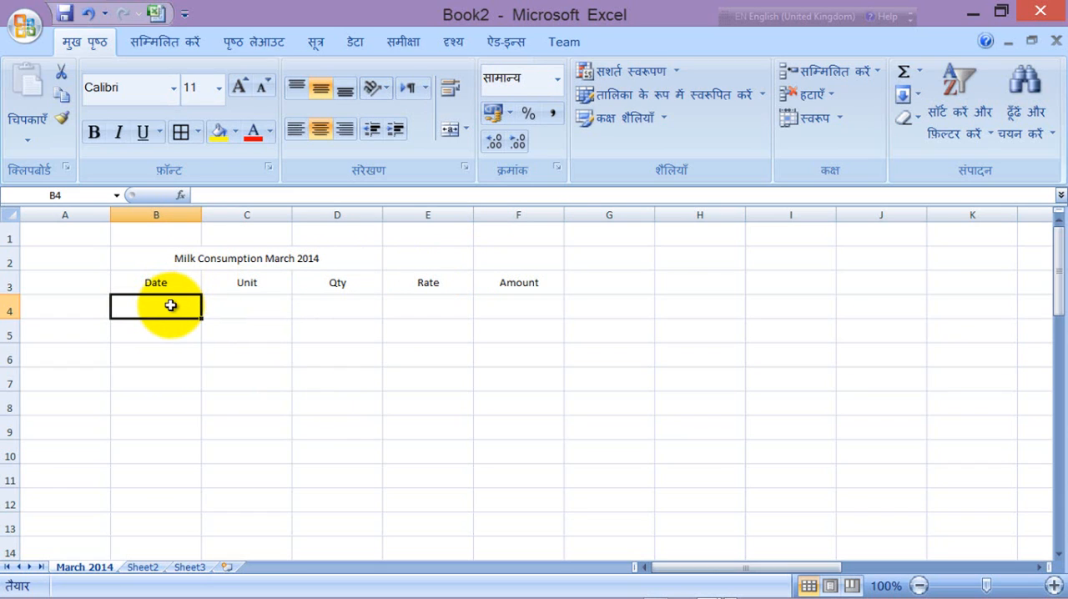
pyautogui.rightClick(171, 305)
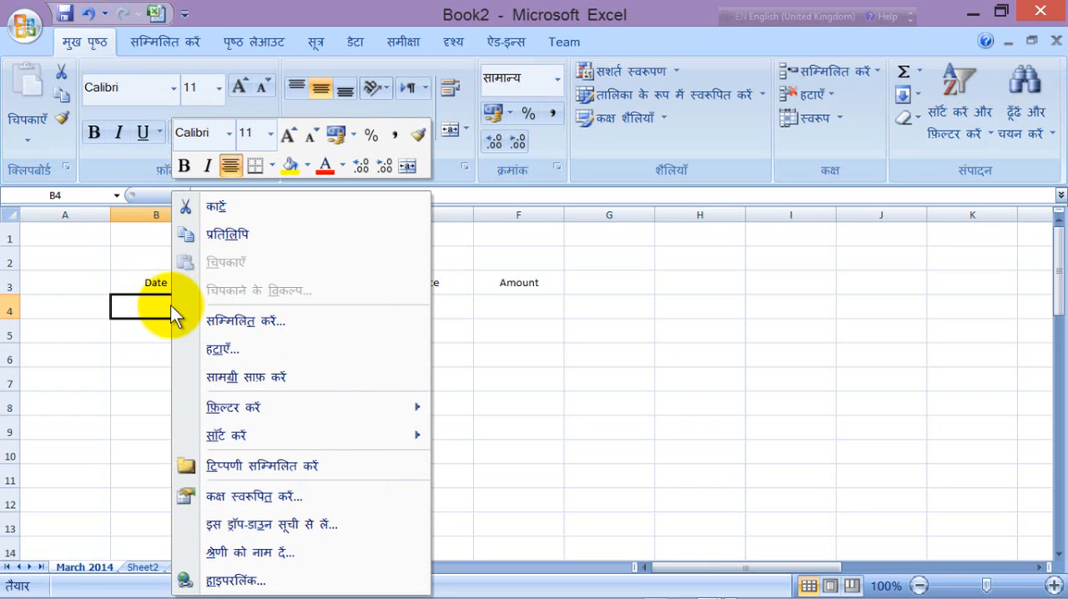
pyautogui.click(288, 497)
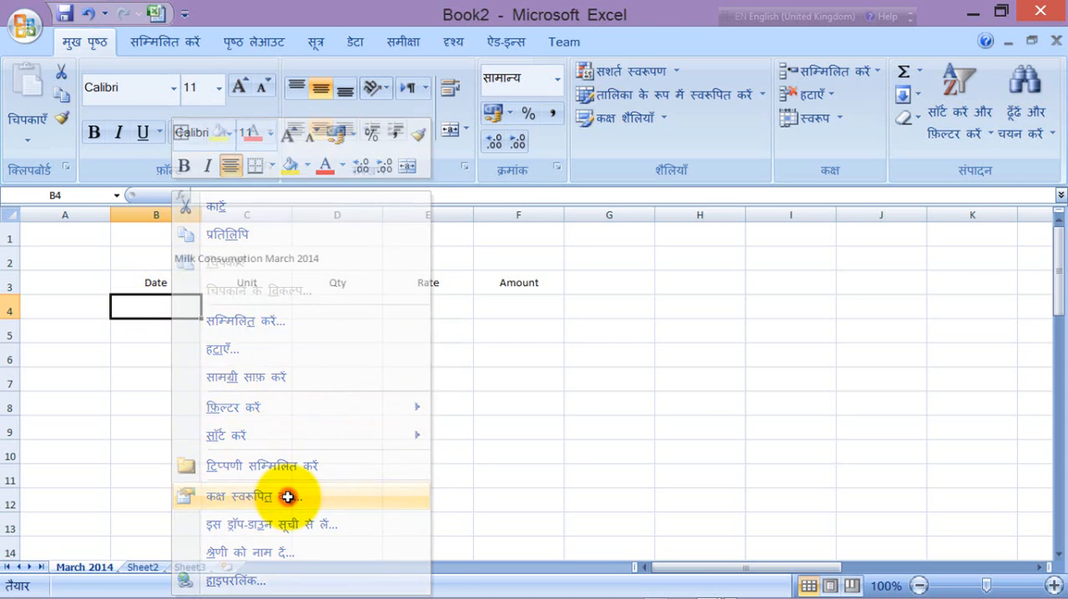
pyautogui.moveTo(265, 241); pyautogui.dragTo(502, 237)
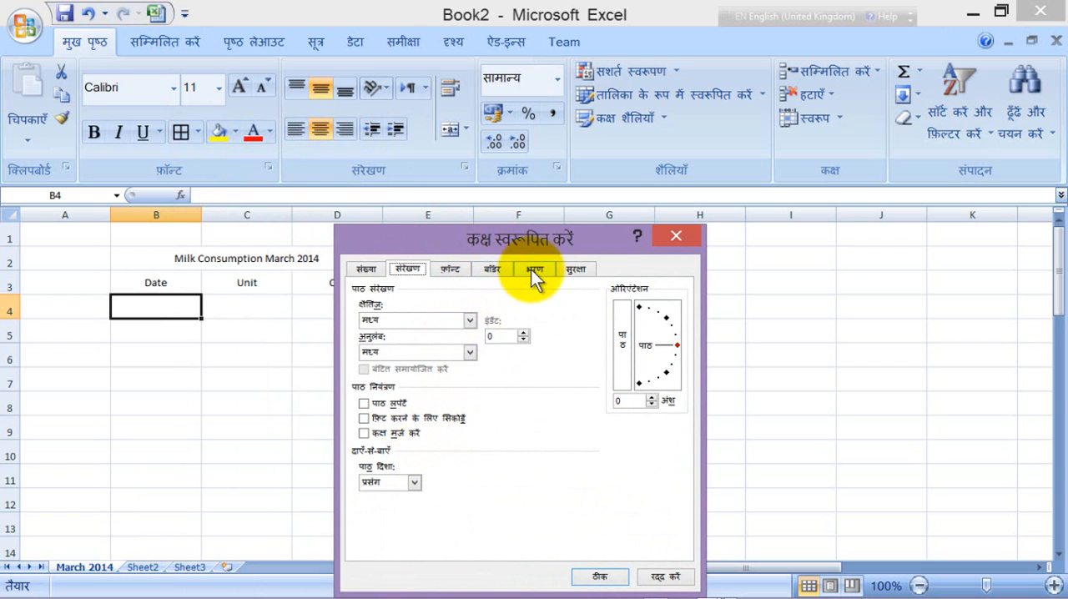
pyautogui.click(365, 269)
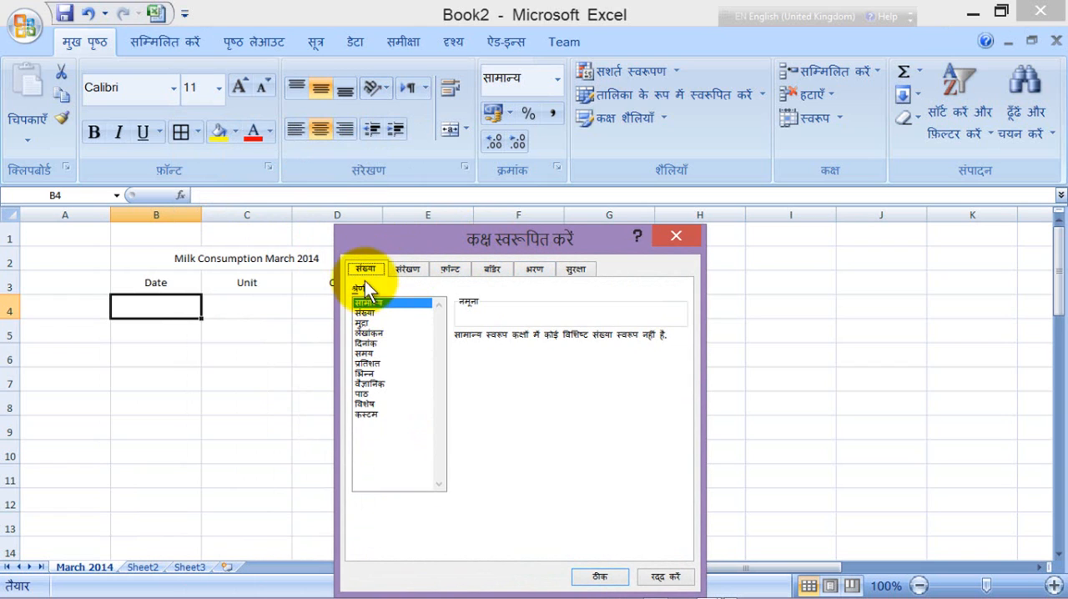
pyautogui.click(372, 344)
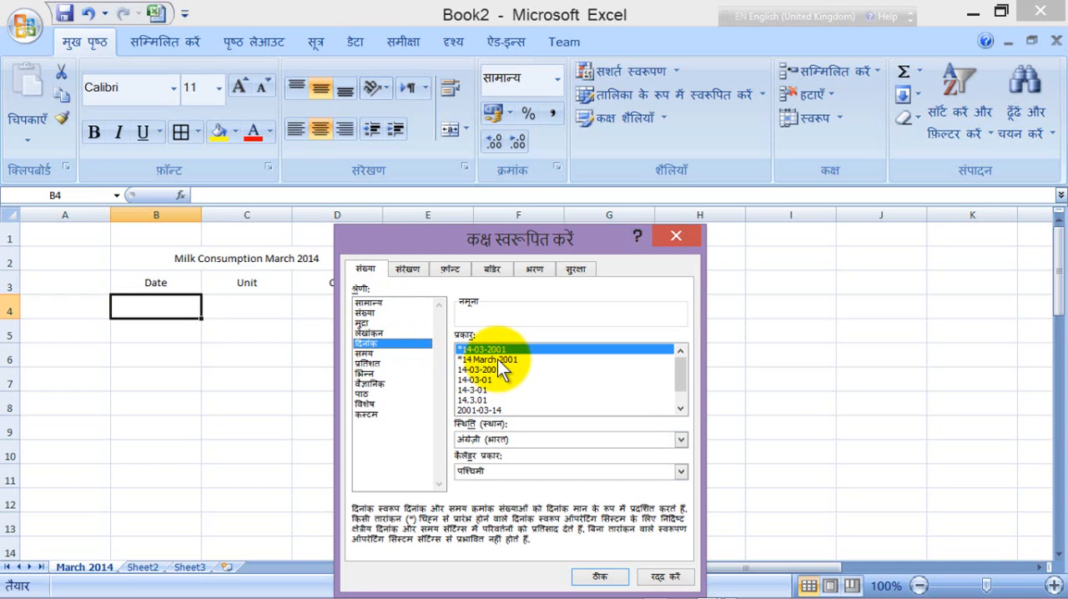
pyautogui.click(497, 359)
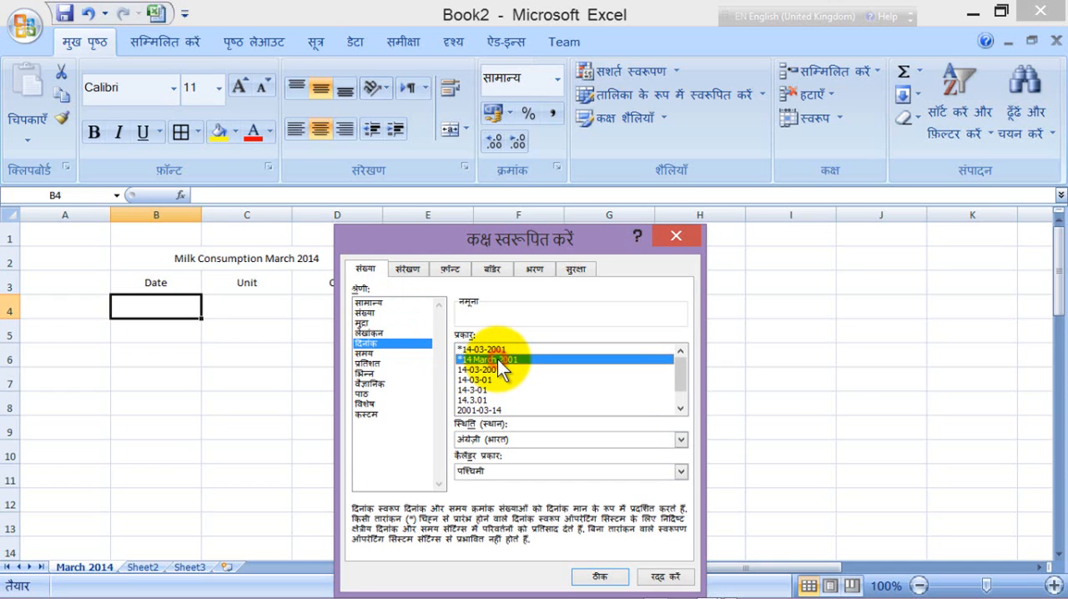
pyautogui.click(611, 578)
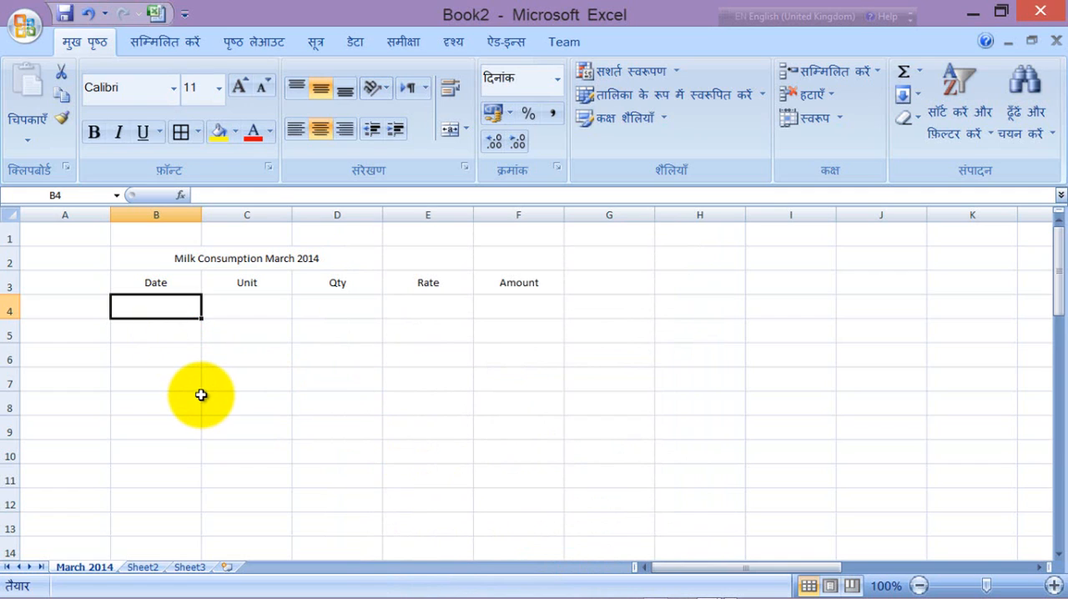
# Step: Enter the date 01/03/2014 in cell B4 under the Date heading
pyautogui.write('01')
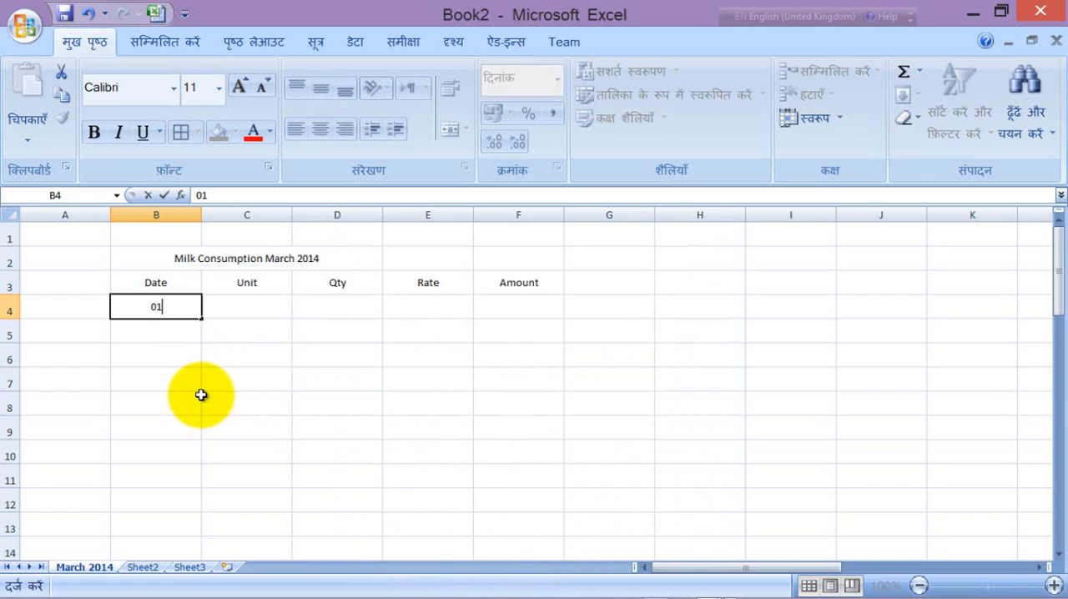
pyautogui.write('/03/2014')
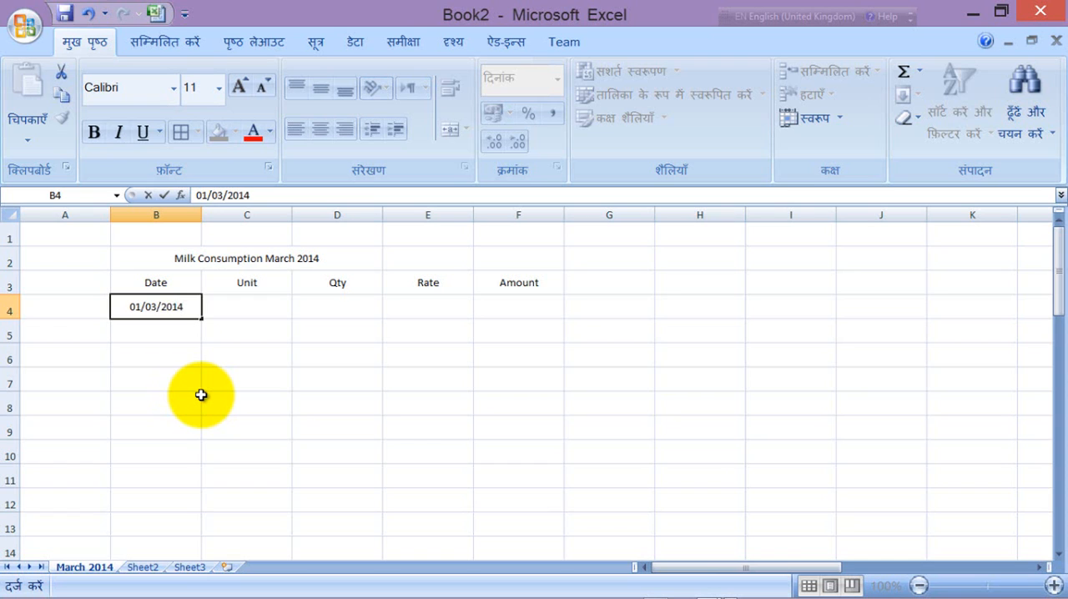
pyautogui.click(201, 398)
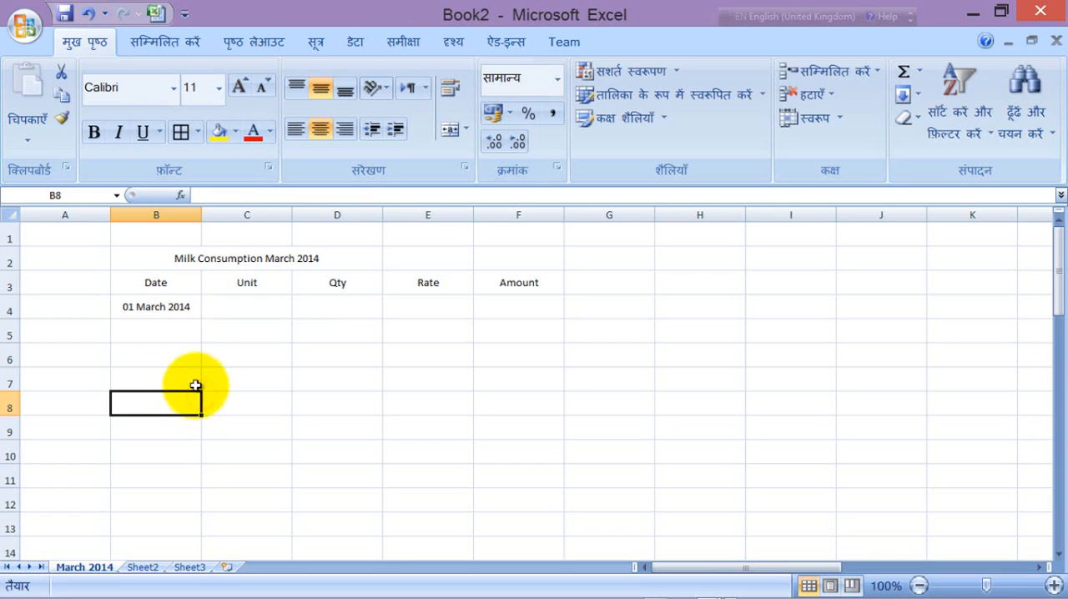
# Step: Fill the date series from B4 down the Date column to 01 April 2014 in cell B35
pyautogui.click(178, 310)
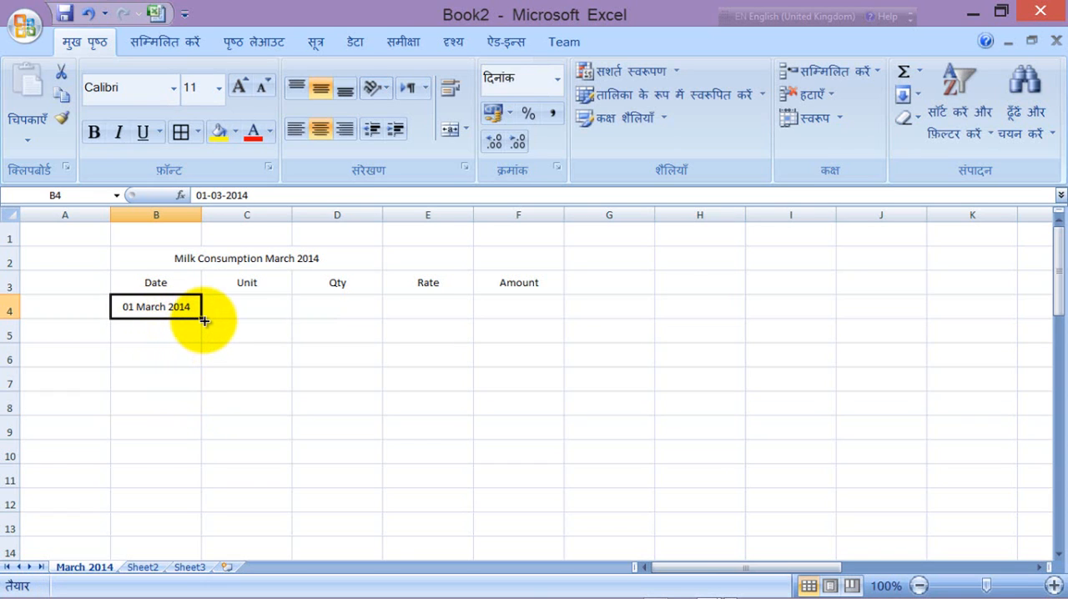
pyautogui.moveTo(204, 319); pyautogui.dragTo(204, 461)
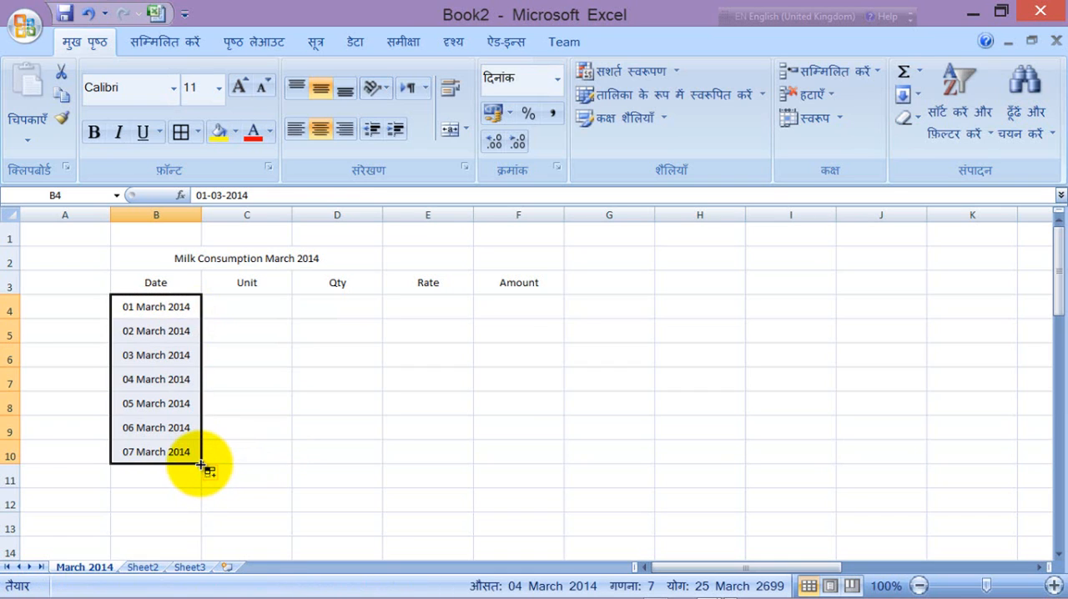
pyautogui.moveTo(204, 465)
pyautogui.mouseDown()
pyautogui.moveTo(206, 584)
pyautogui.moveTo(210, 457)
pyautogui.mouseUp()
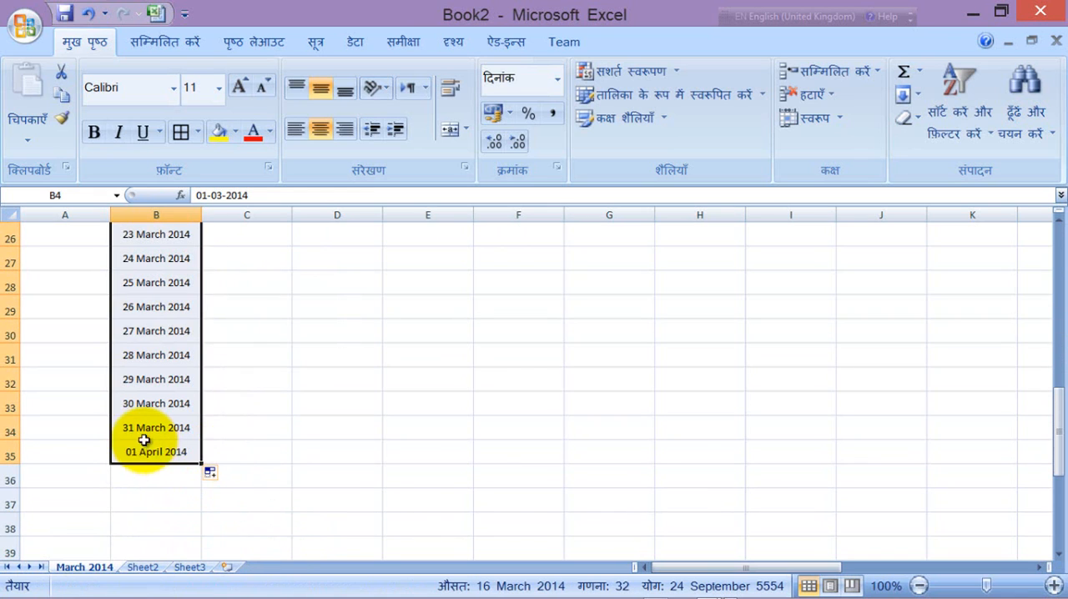
pyautogui.scroll(4, 280, 429)
pyautogui.scroll(4, 282, 428)
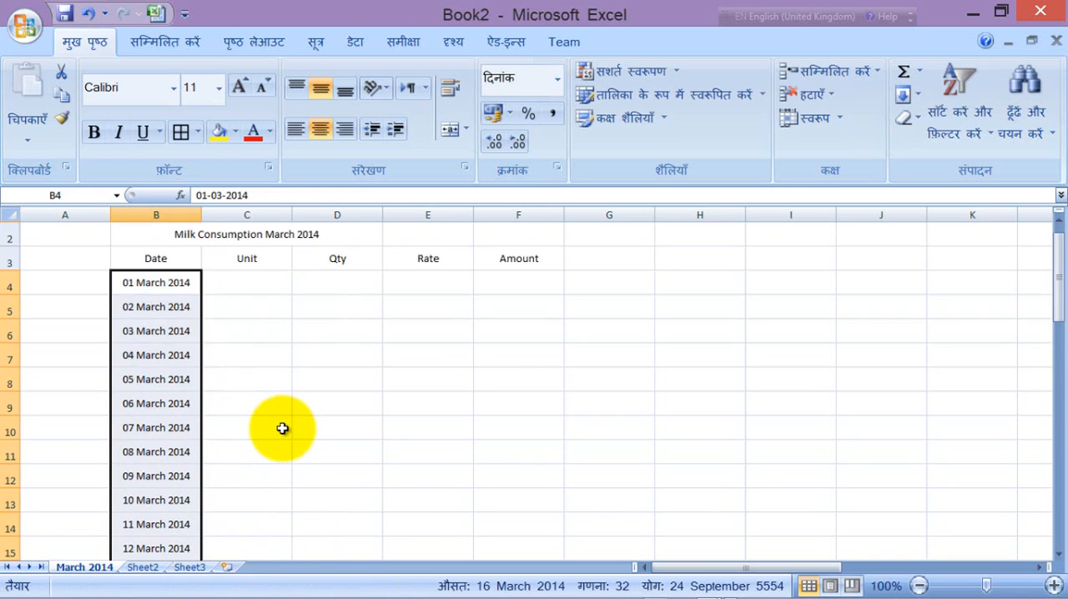
# Step: Enter the unit Ltr in cell C4 and fill it down to C34 for every March date
pyautogui.click(239, 306)
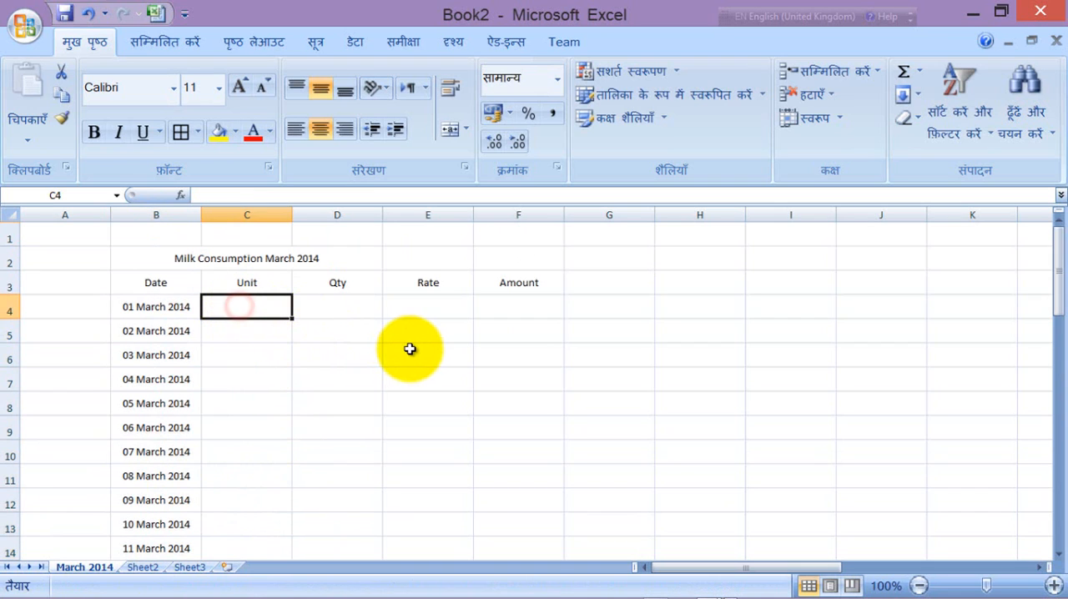
pyautogui.write('Ltr')
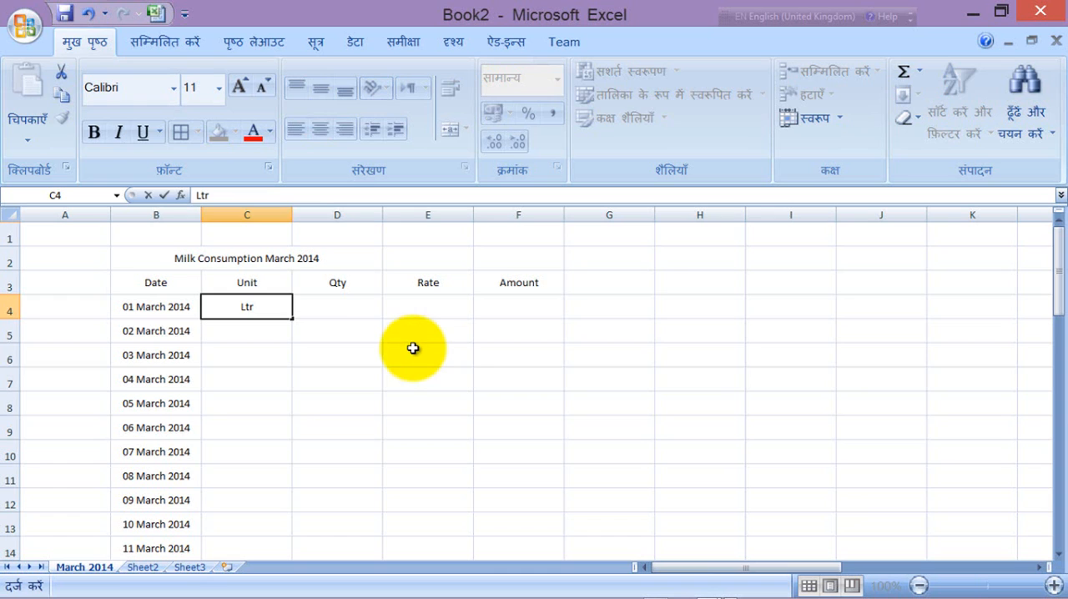
pyautogui.click(410, 349)
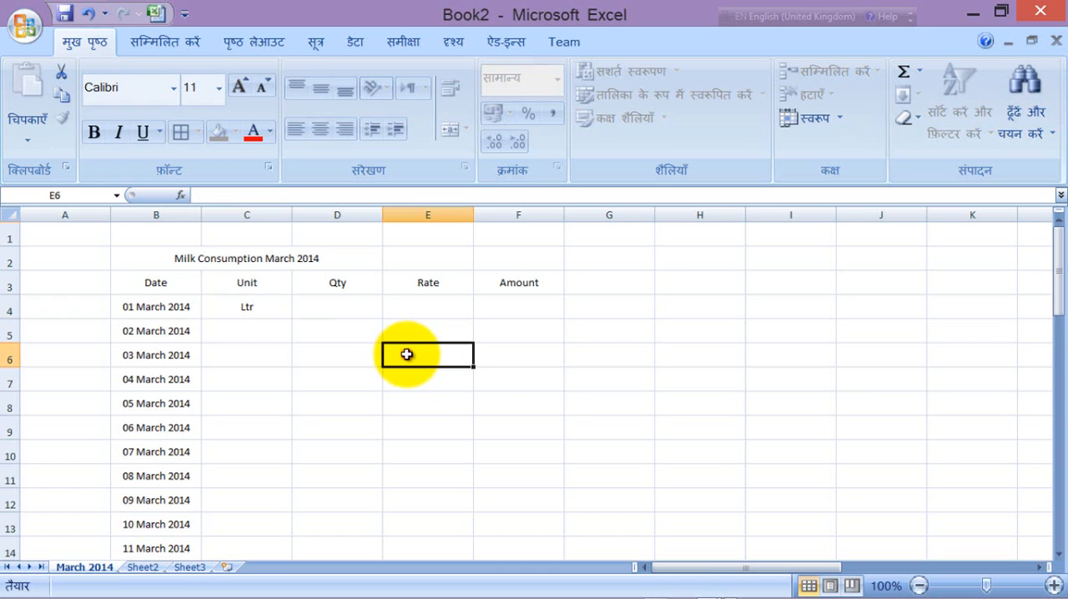
pyautogui.click(266, 302)
pyautogui.moveTo(265, 302); pyautogui.dragTo(281, 503)
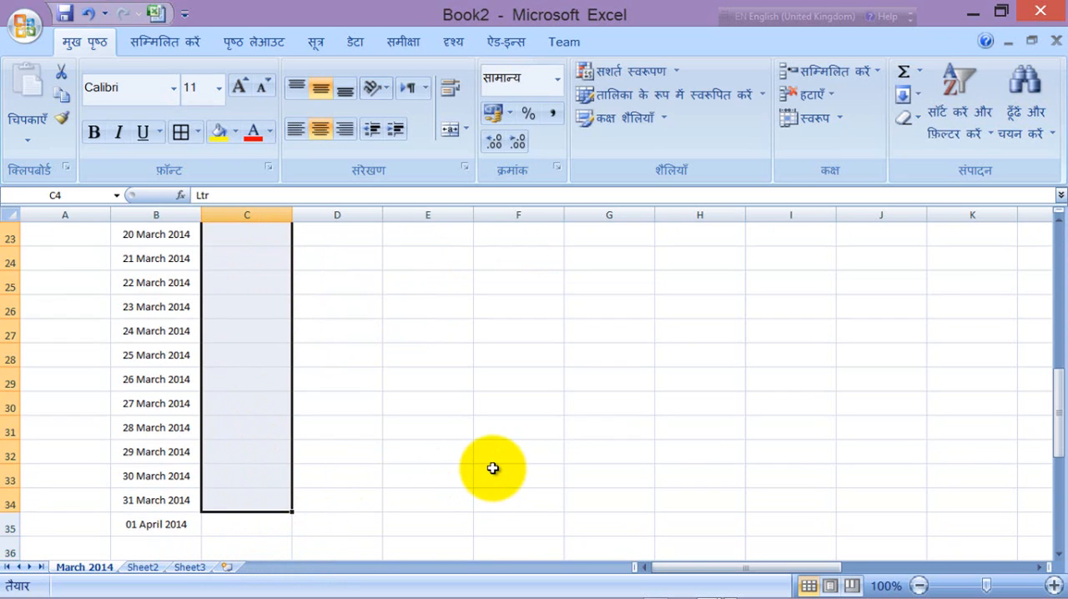
pyautogui.hotkey('ctrl', 'd')
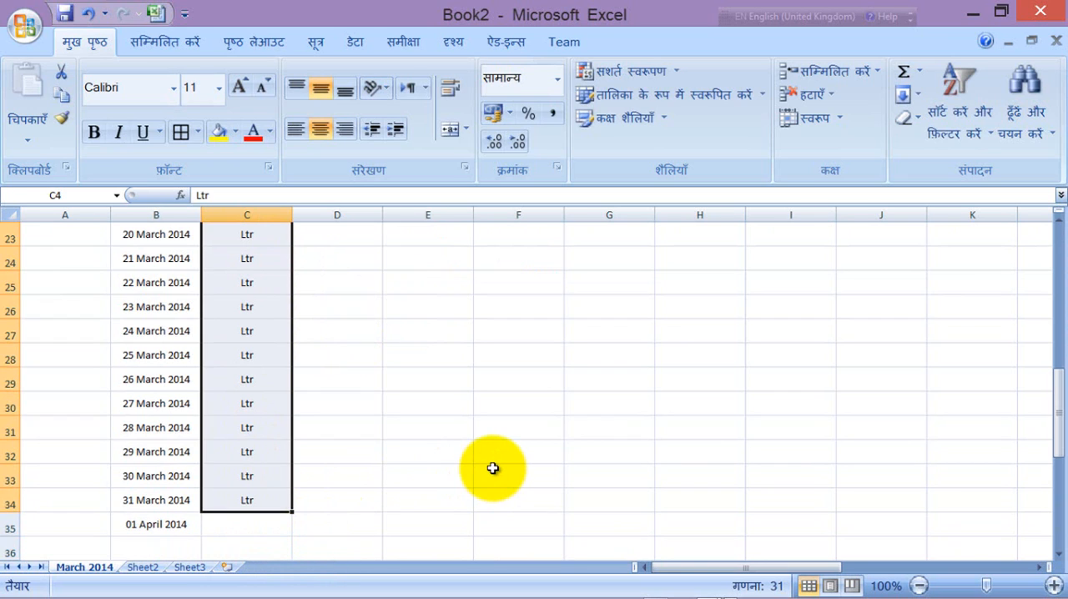
pyautogui.scroll(7, 506, 467)
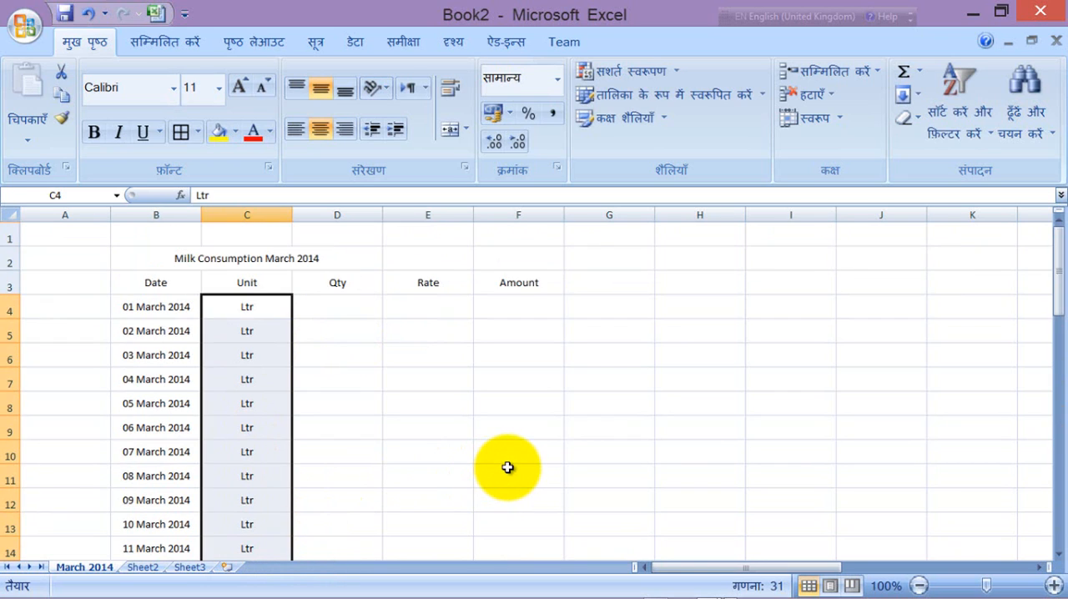
# Step: Enter a quantity of 5 in cell D4 and a rate of 50 in cell E4 for 01 March 2014
pyautogui.click(353, 307)
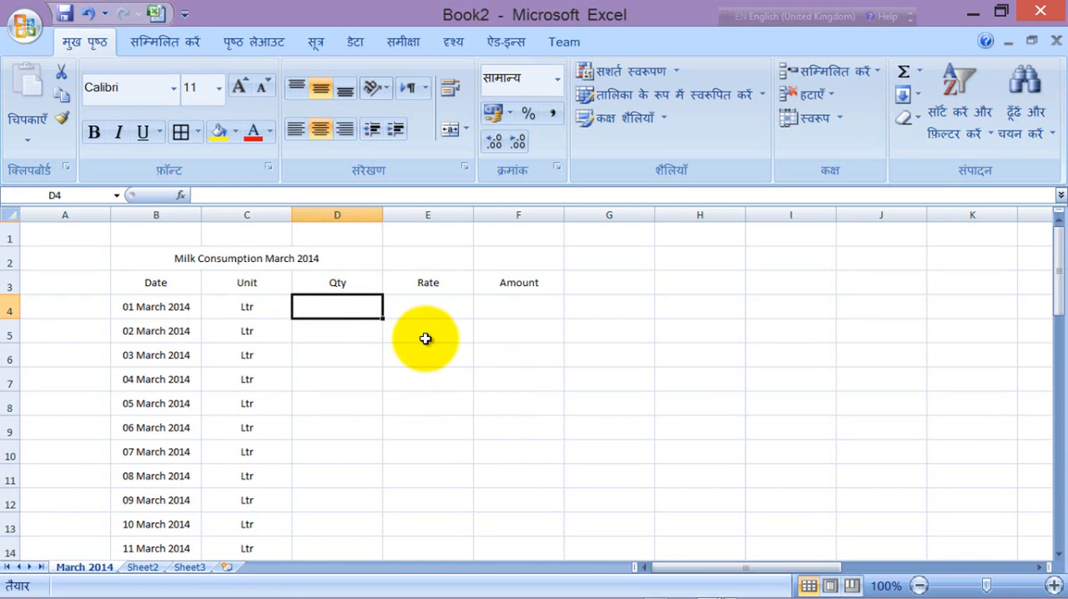
pyautogui.write('5')
pyautogui.click(433, 307)
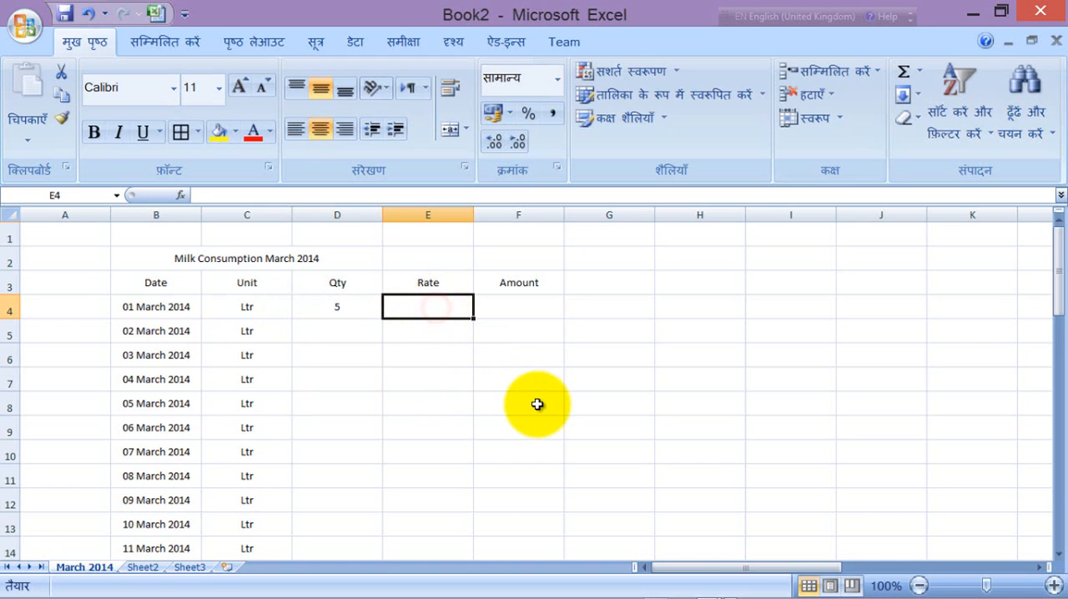
pyautogui.write('50')
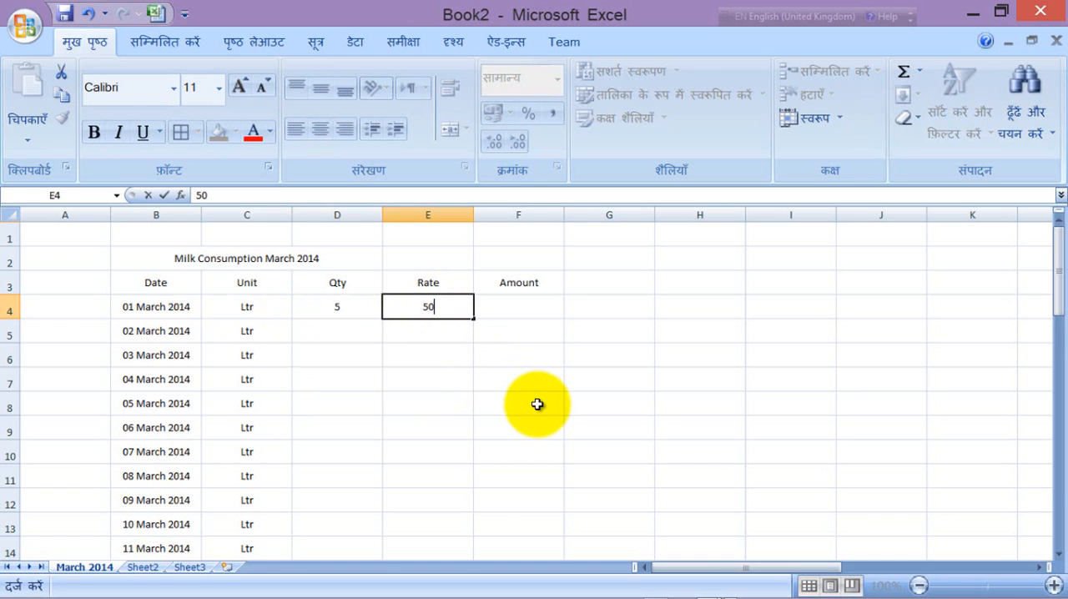
pyautogui.click(433, 371)
# Step: Enter the formula =D4*E4 in cell F4 to calculate the amount from quantity and rate
pyautogui.click(507, 306)
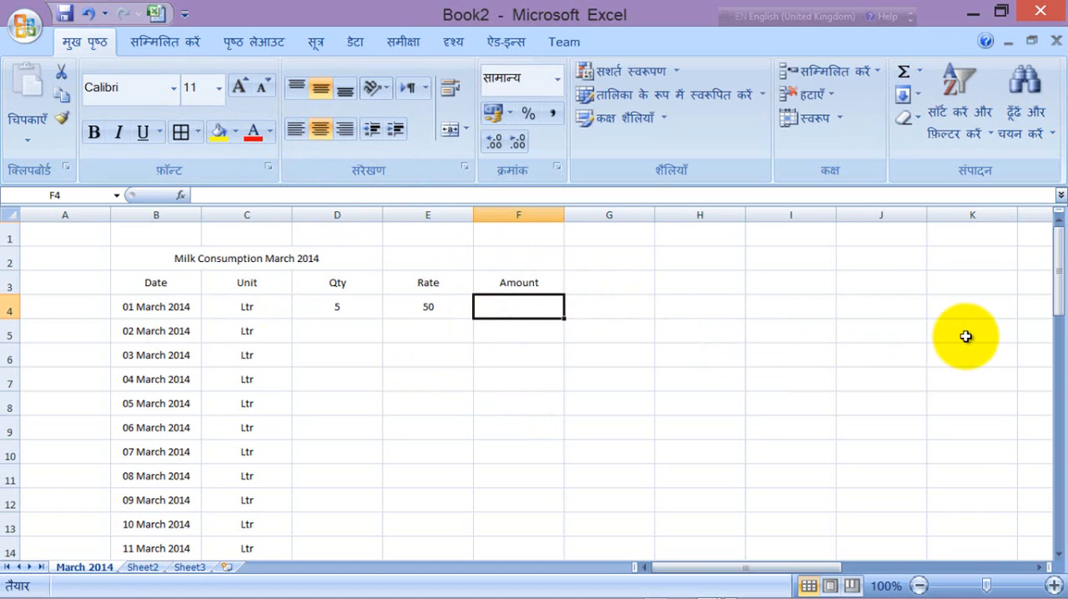
pyautogui.write('=')
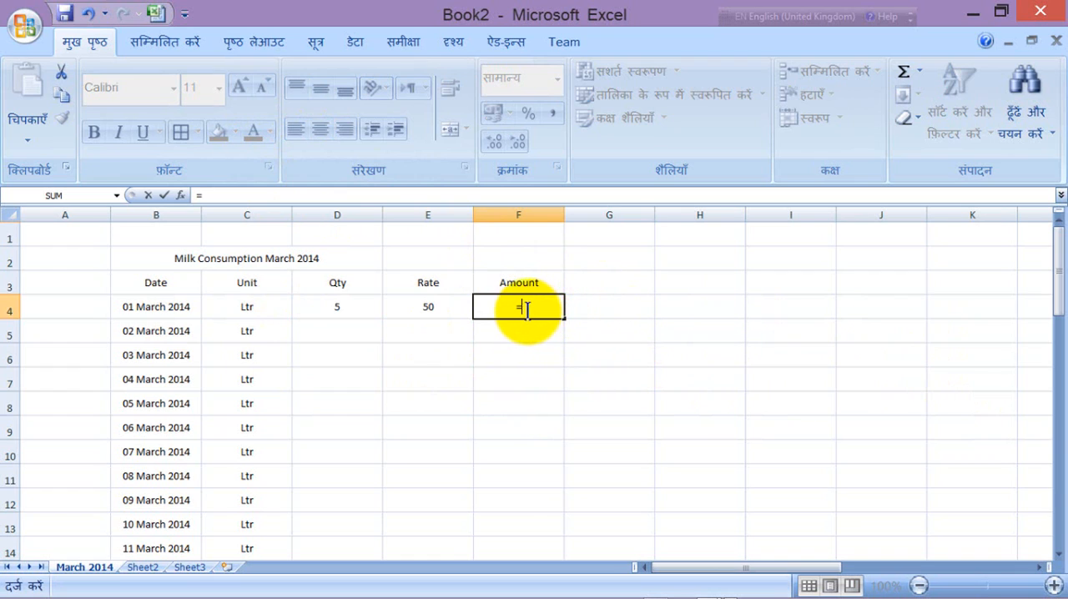
pyautogui.click(343, 307)
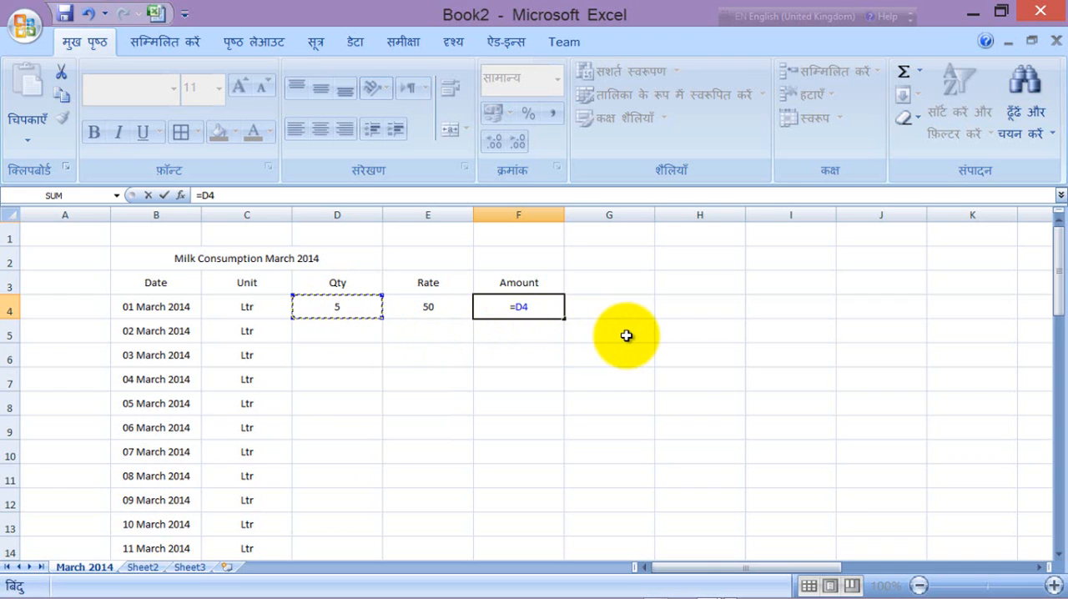
pyautogui.write('*')
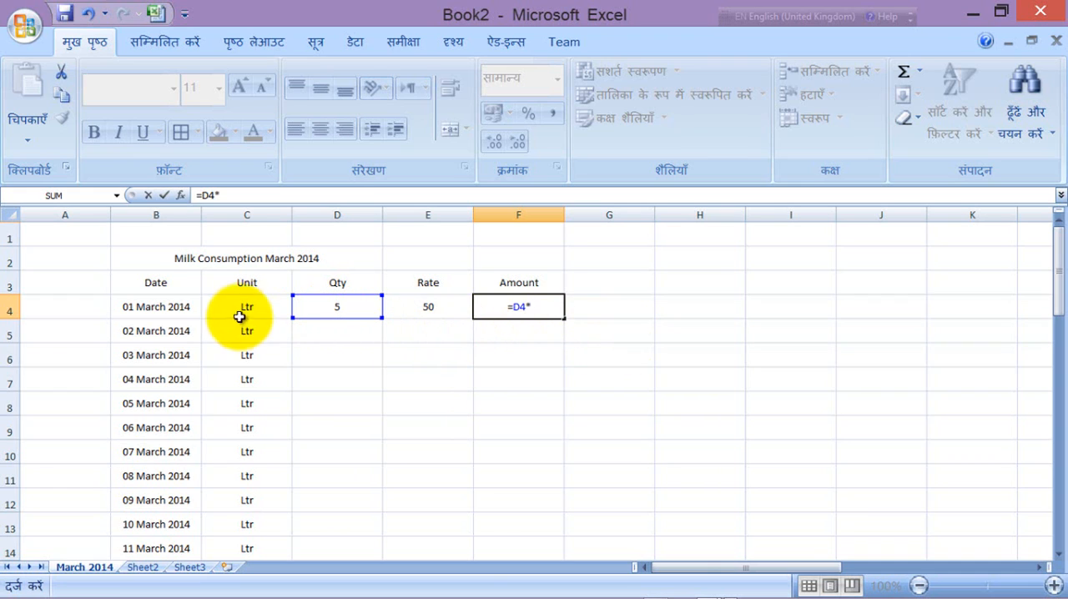
pyautogui.click(438, 310)
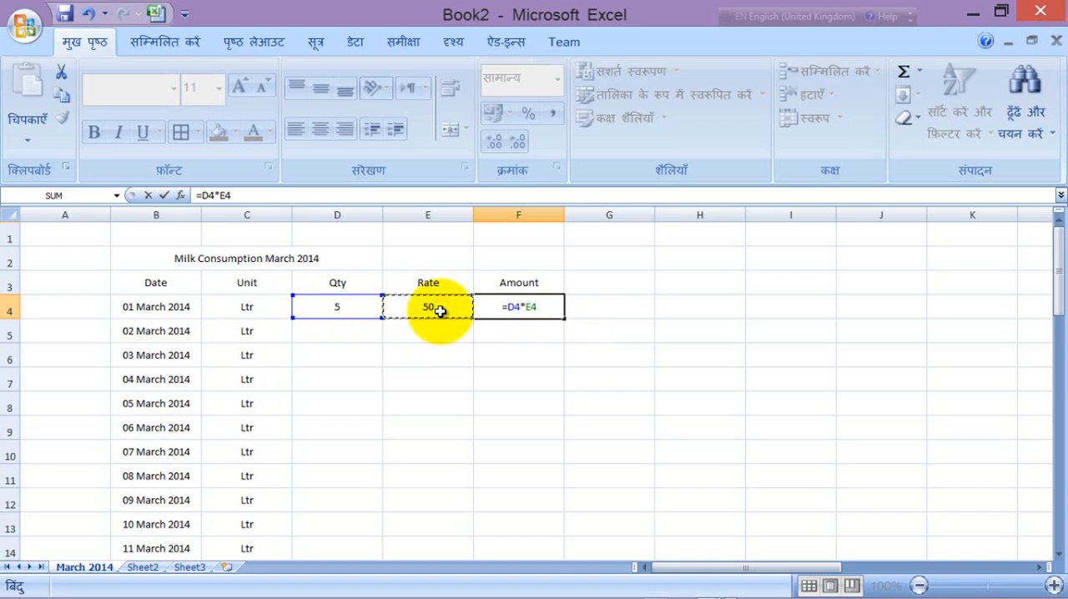
pyautogui.click(164, 193)
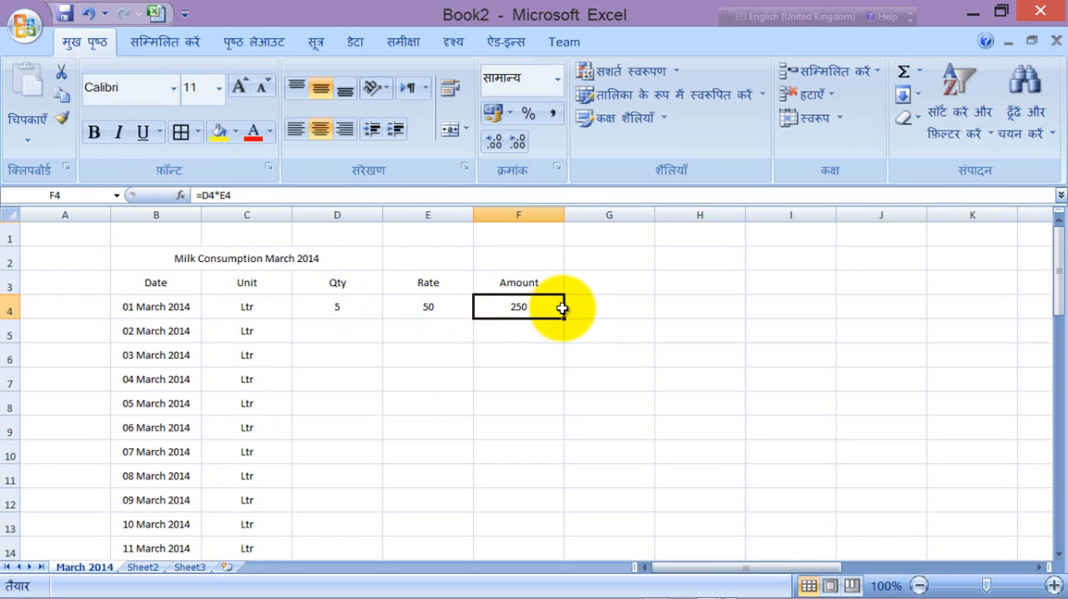
# Step: Fill the amount formula from F4 down to cell F34, the 31 March 2014 row
pyautogui.click(676, 356)
pyautogui.click(516, 305)
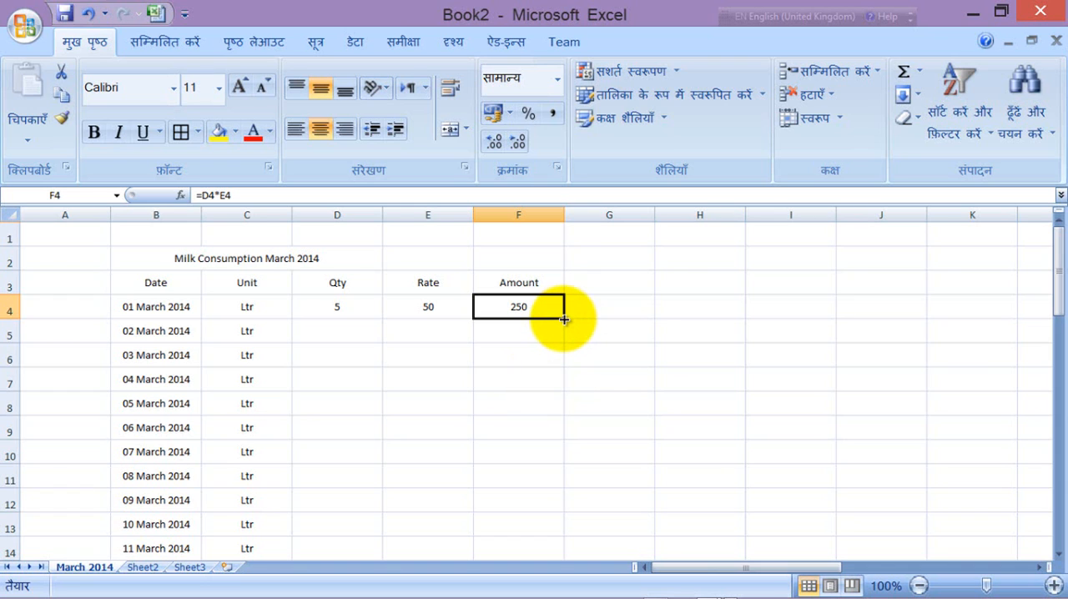
pyautogui.moveTo(564, 320); pyautogui.dragTo(565, 389)
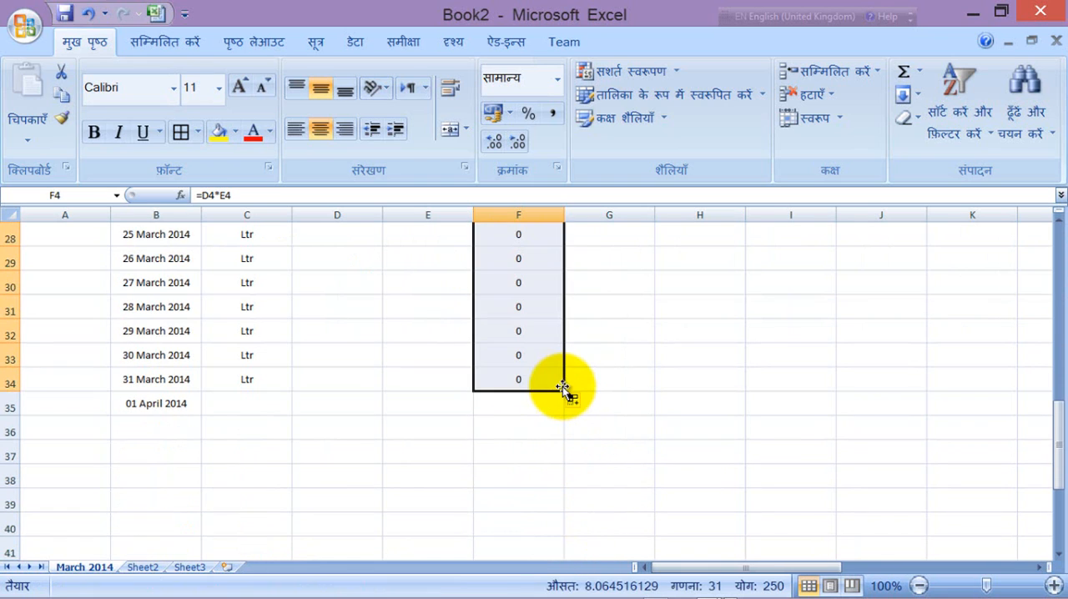
# Step: Delete the surplus 01 April 2014 date from cell B35 below the March dates
pyautogui.click(510, 407)
pyautogui.click(135, 401)
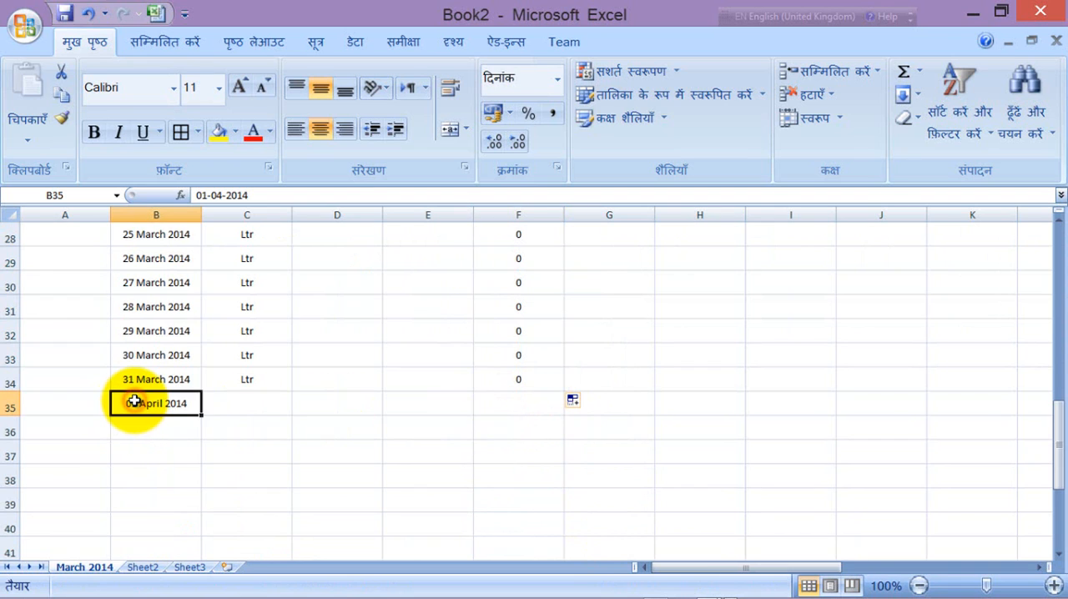
pyautogui.press('Delete')
# Step: Total the Amount column in cell F35 with AutoSum, using =SUM(F4:F34)
pyautogui.click(520, 404)
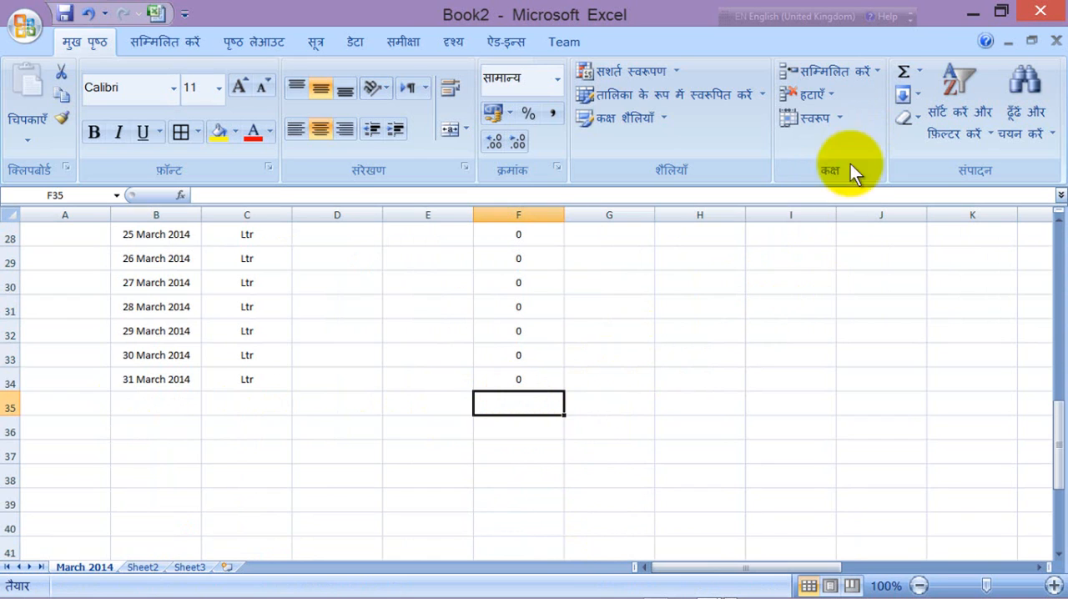
pyautogui.click(900, 73)
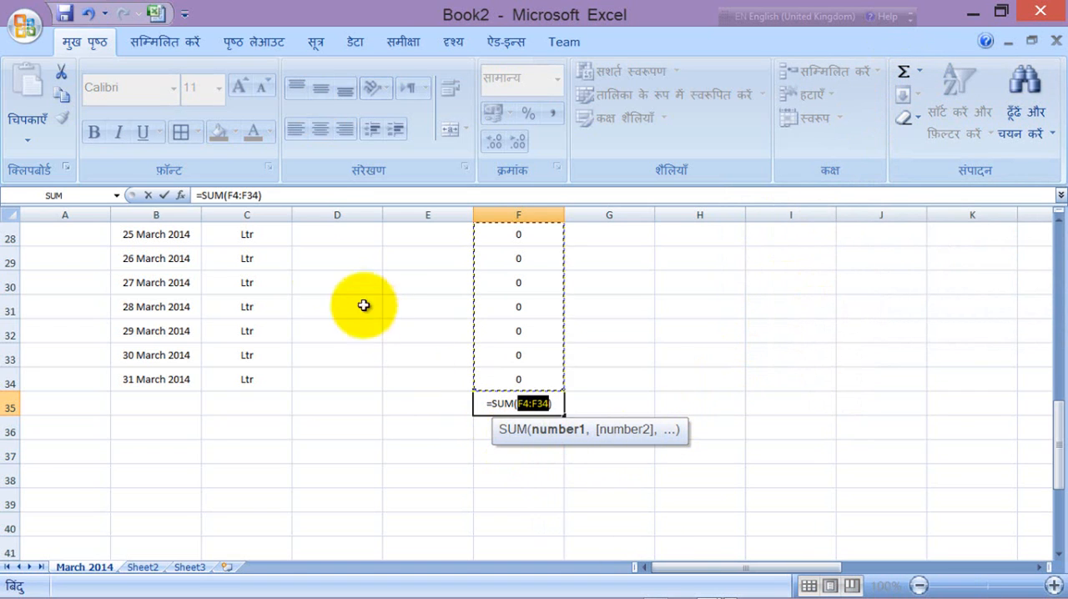
pyautogui.click(161, 192)
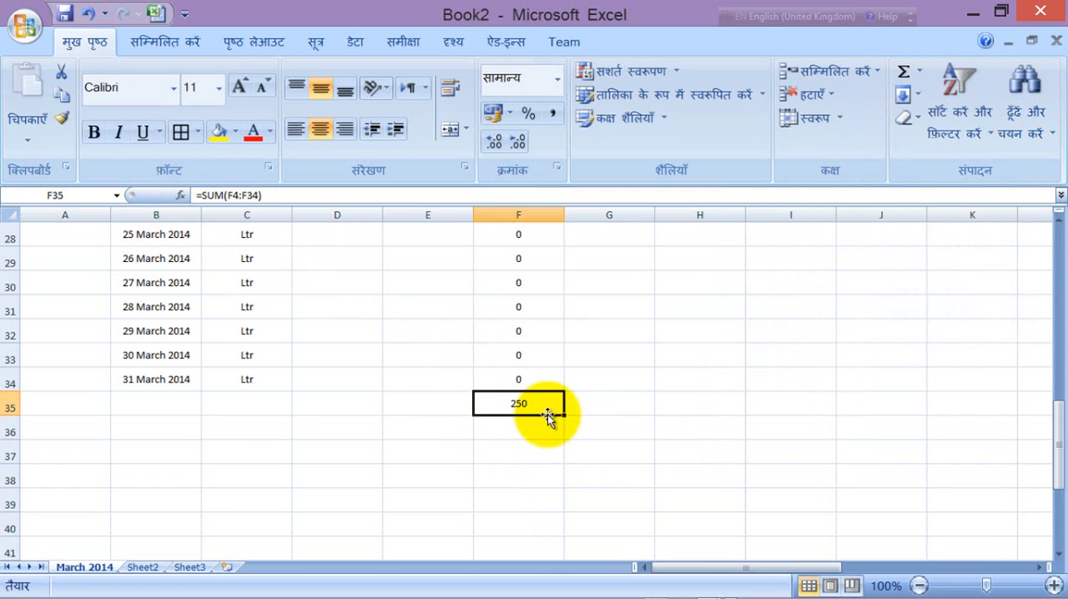
# Step: Fill the rate of 50 from cell E4 down to E34 for all the March dates
pyautogui.scroll(3, 710, 411)
pyautogui.scroll(6, 711, 412)
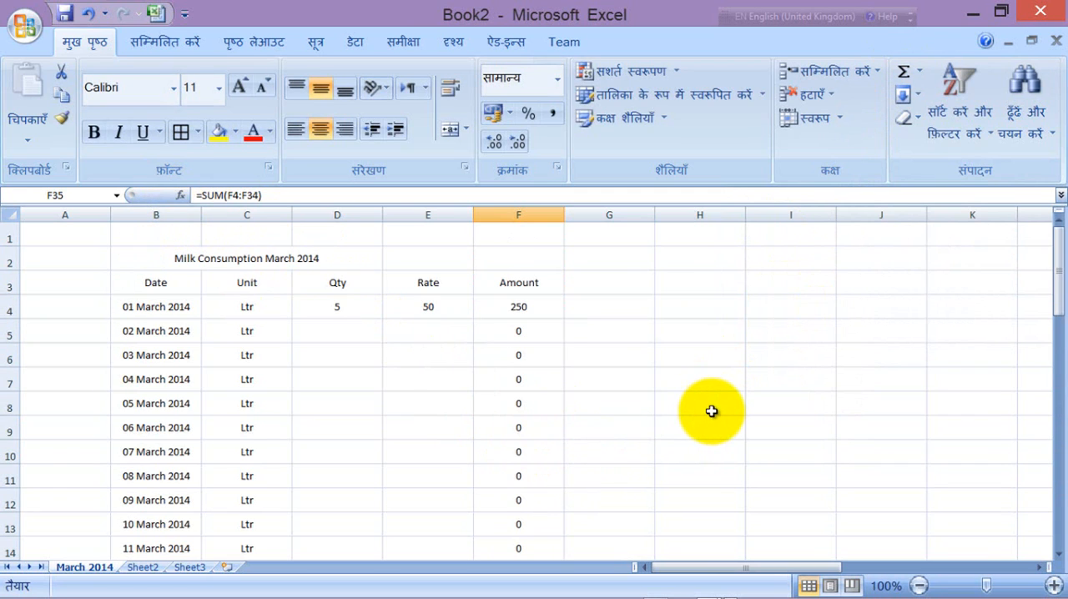
pyautogui.click(434, 311)
pyautogui.moveTo(434, 311)
pyautogui.mouseDown()
pyautogui.moveTo(437, 560)
pyautogui.moveTo(425, 584)
pyautogui.moveTo(438, 596)
pyautogui.moveTo(425, 314)
pyautogui.mouseUp()
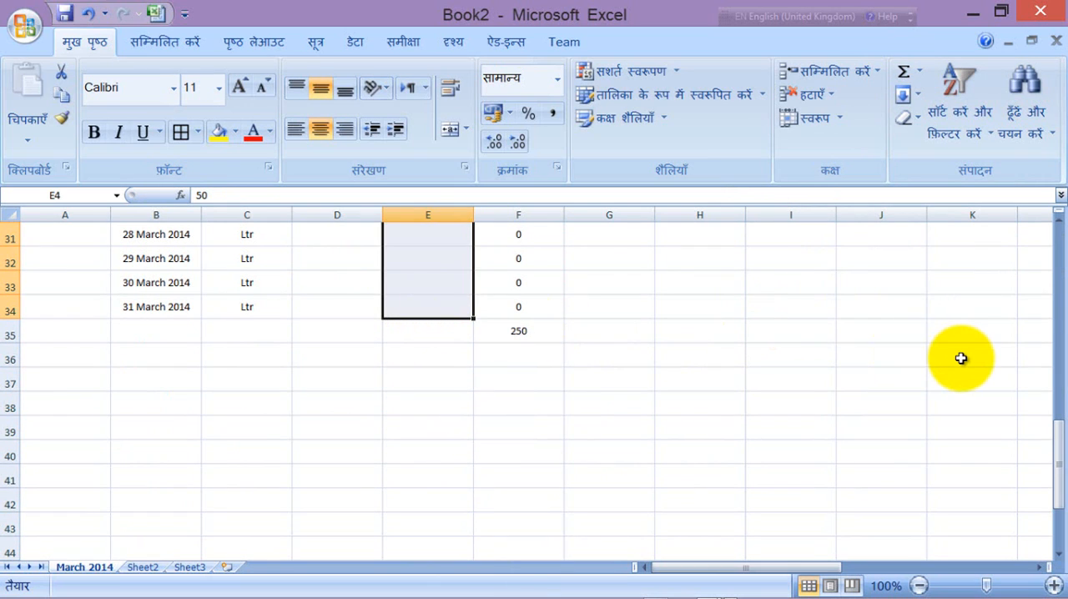
pyautogui.hotkey('ctrl', 'd')
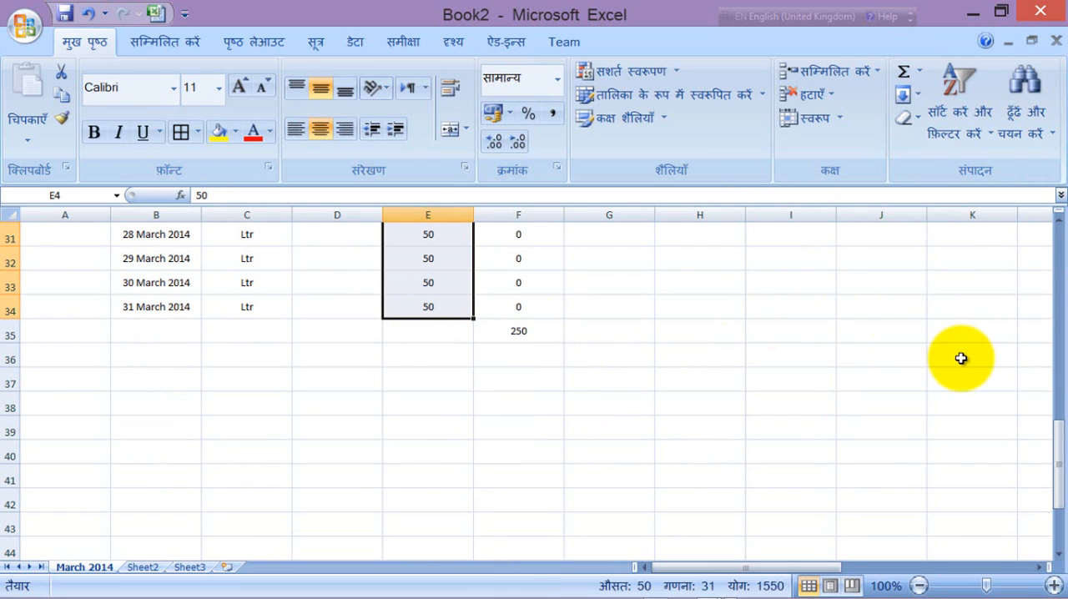
pyautogui.scroll(10, 961, 358)
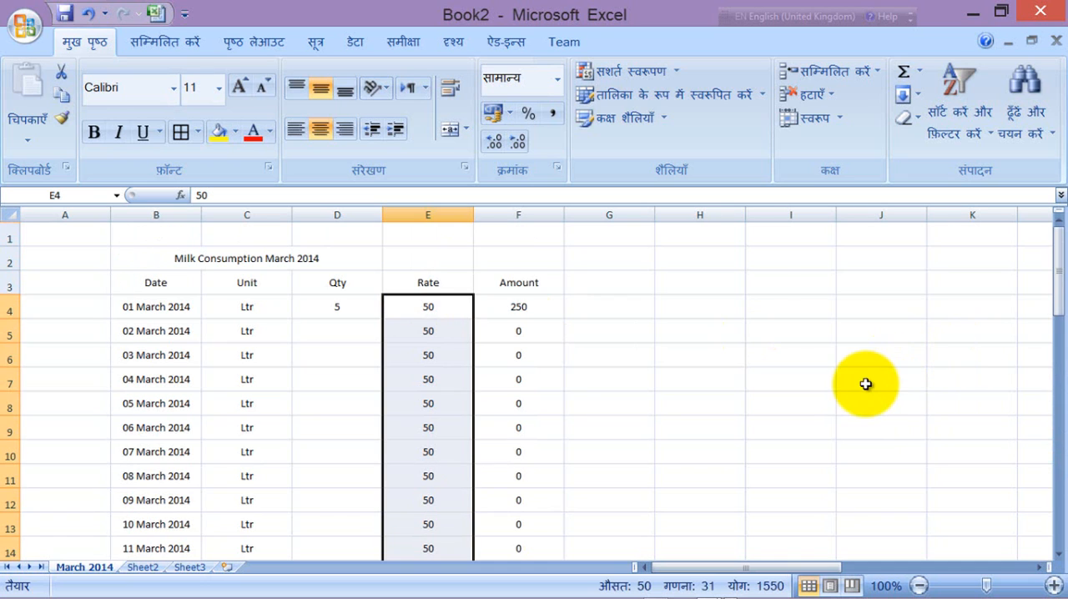
# Step: Enter a quantity of 4 in cell D5 for 02 March 2014
pyautogui.click(337, 330)
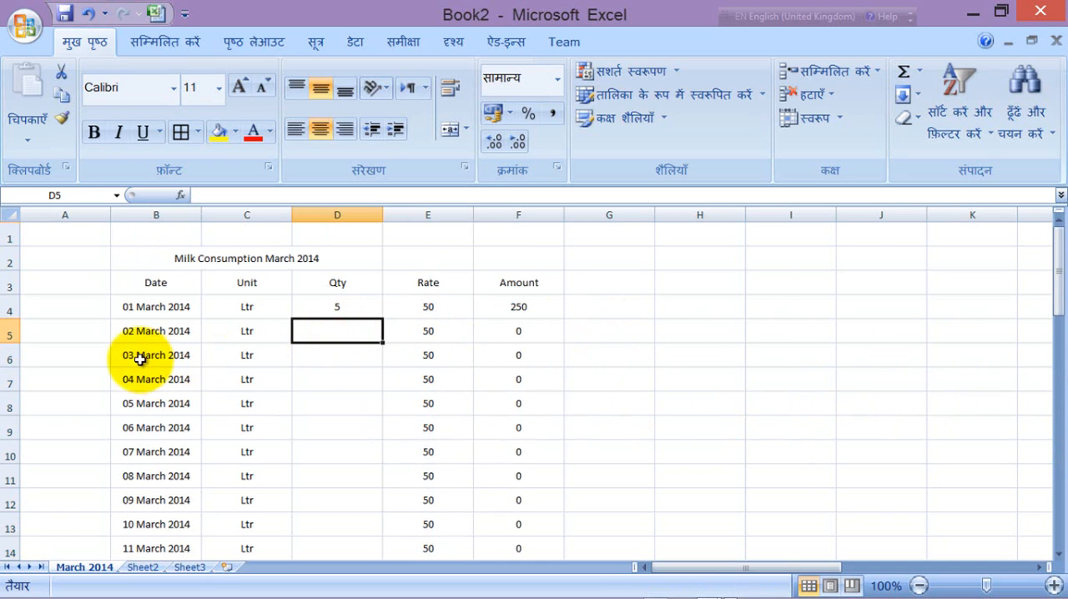
pyautogui.write('4')
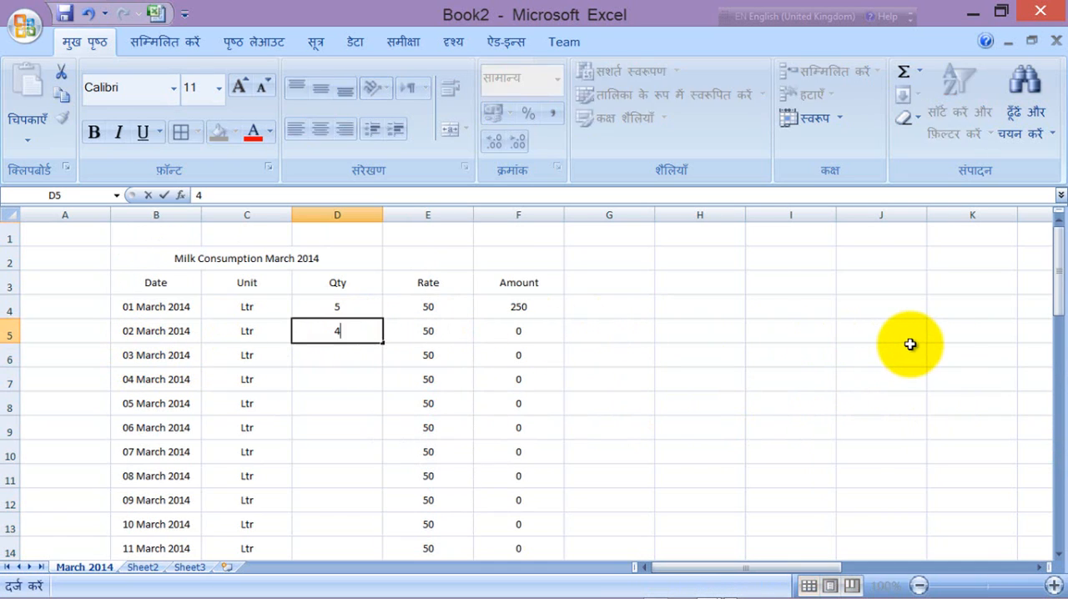
pyautogui.click(813, 351)
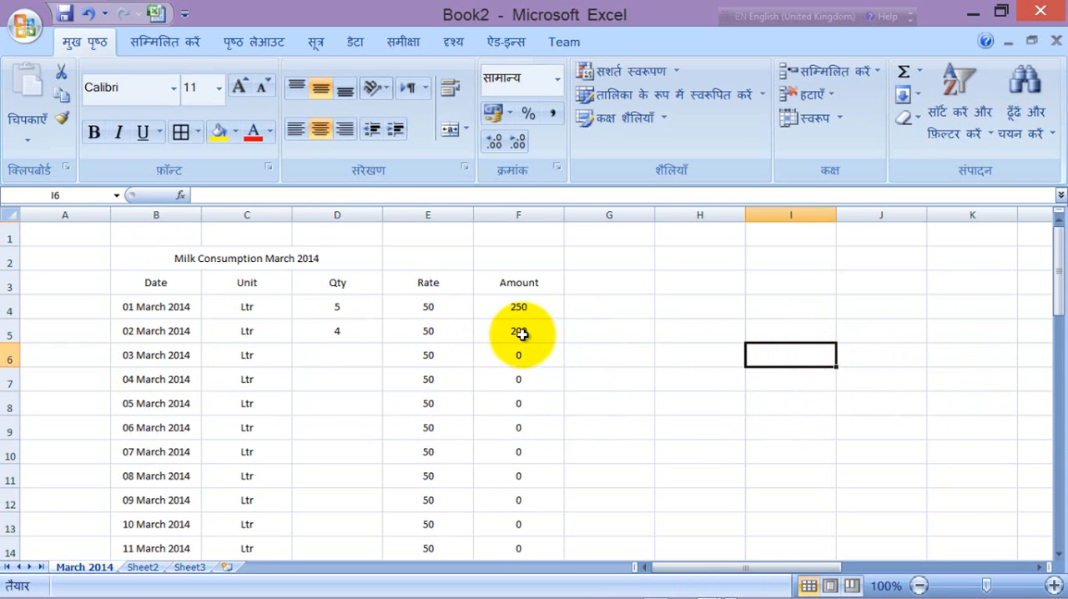
# Step: Enter the quantities 5, 1, 2, 6 and 4 in cells D6 to D10 for 03 to 07 March 2014
pyautogui.moveTo(1058, 263)
pyautogui.mouseDown()
pyautogui.moveTo(1062, 425)
pyautogui.moveTo(1062, 266)
pyautogui.mouseUp()
pyautogui.click(344, 331)
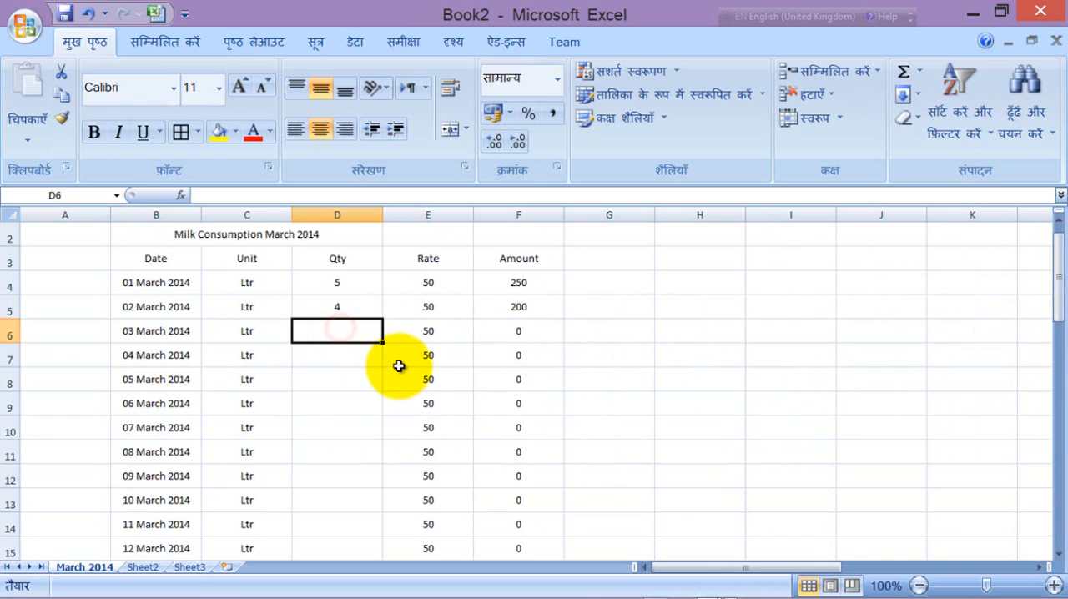
pyautogui.write('5')
pyautogui.click(346, 359)
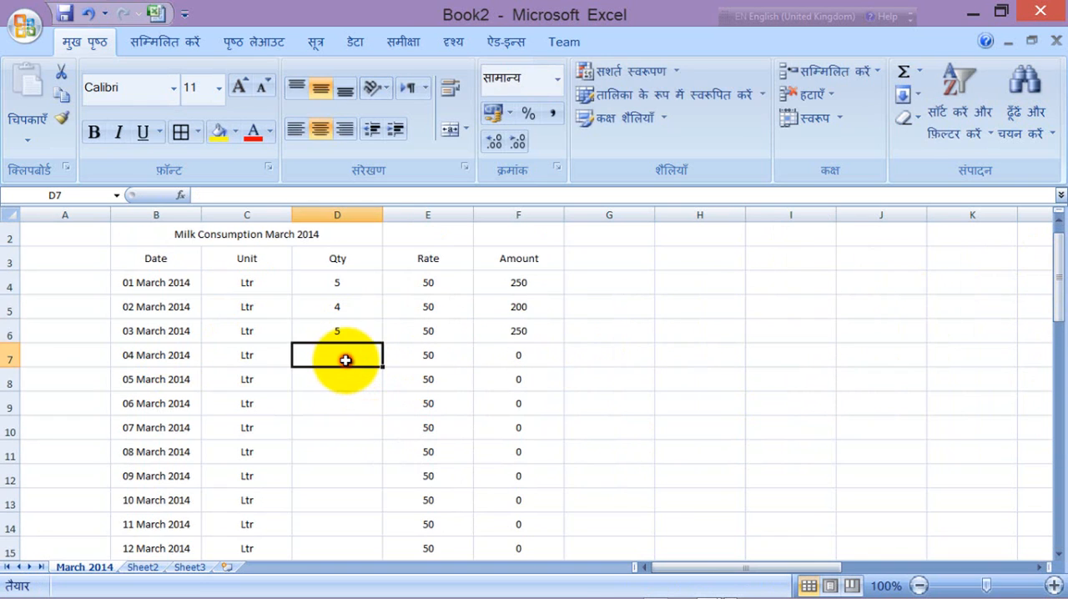
pyautogui.write('1')
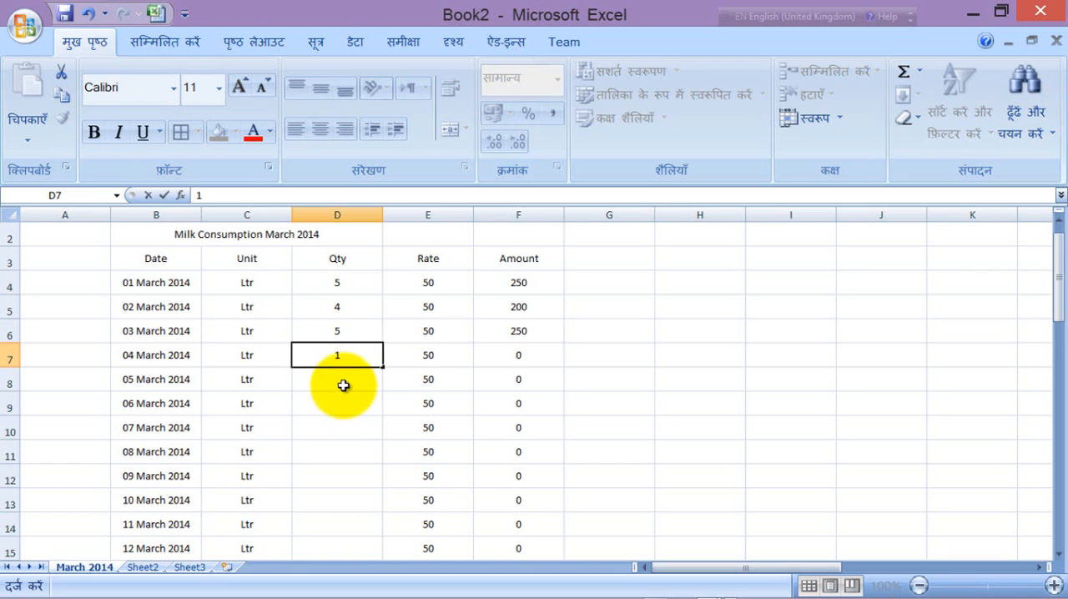
pyautogui.click(343, 384)
pyautogui.write('2')
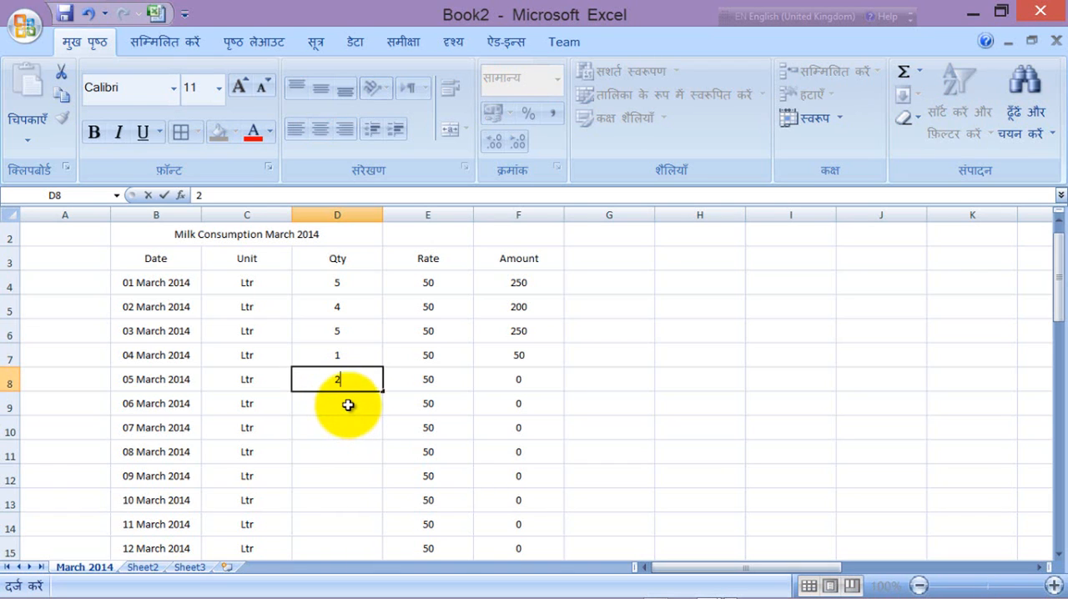
pyautogui.click(344, 405)
pyautogui.write('6')
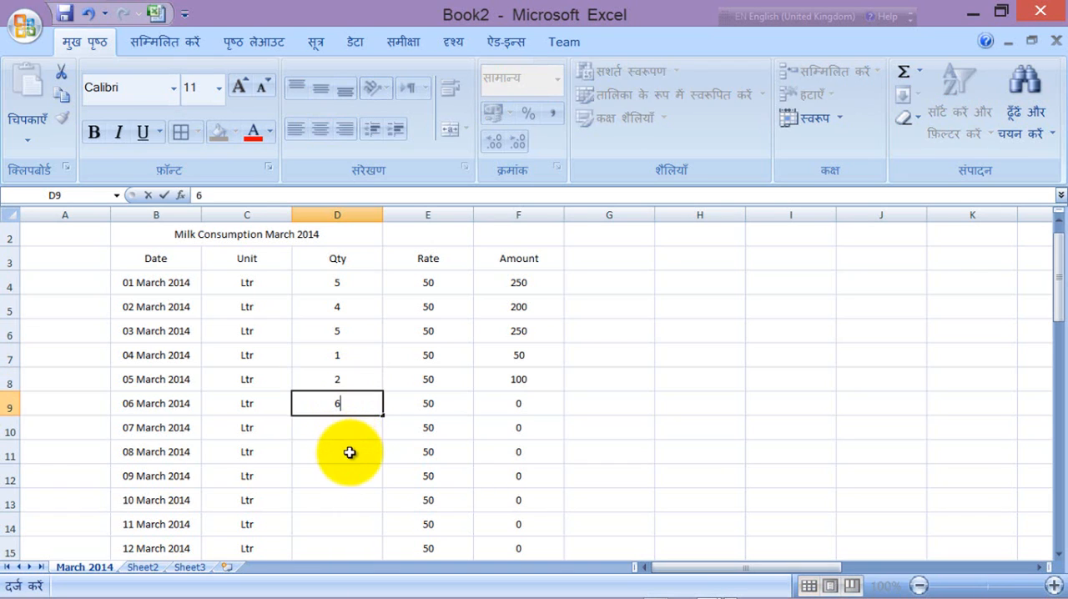
pyautogui.click(348, 429)
pyautogui.write('4')
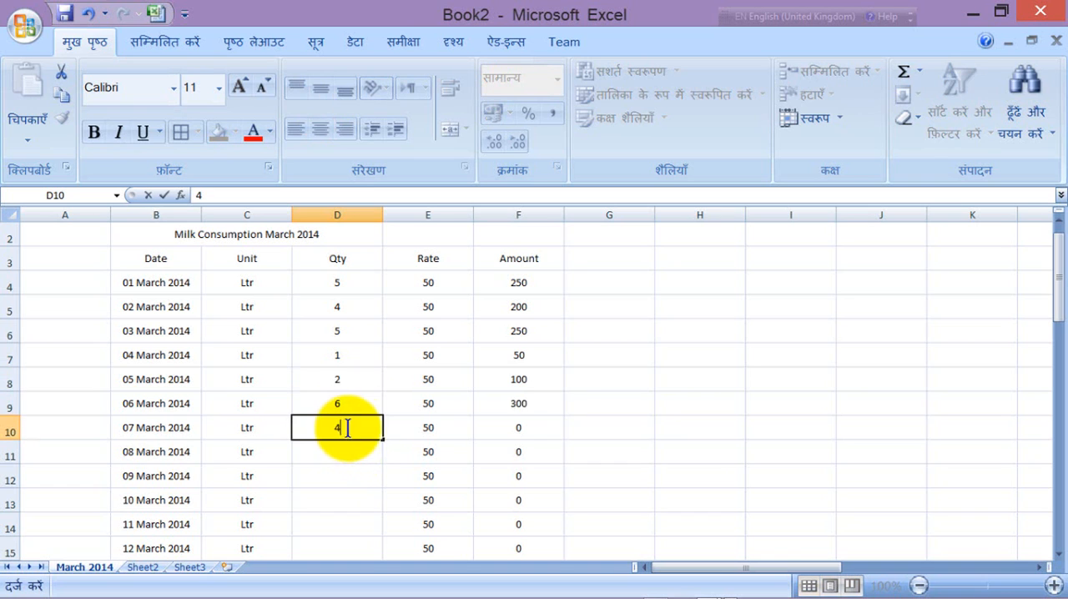
pyautogui.click(650, 407)
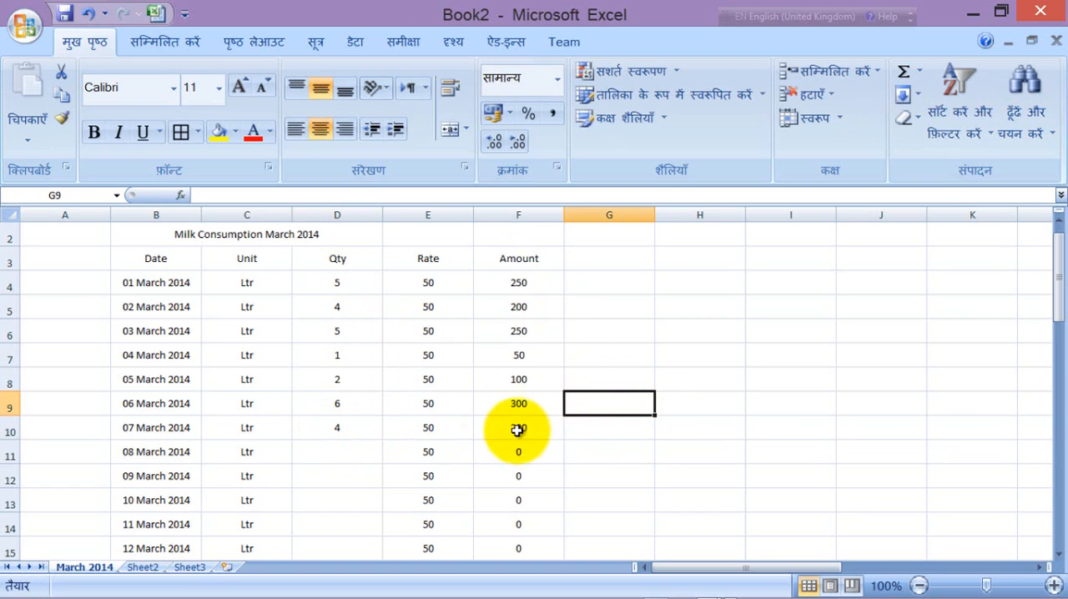
# Step: Examine the Amount total in cell F35 and compare it with the daily amounts in the rows above
pyautogui.moveTo(1058, 288); pyautogui.dragTo(1053, 438)
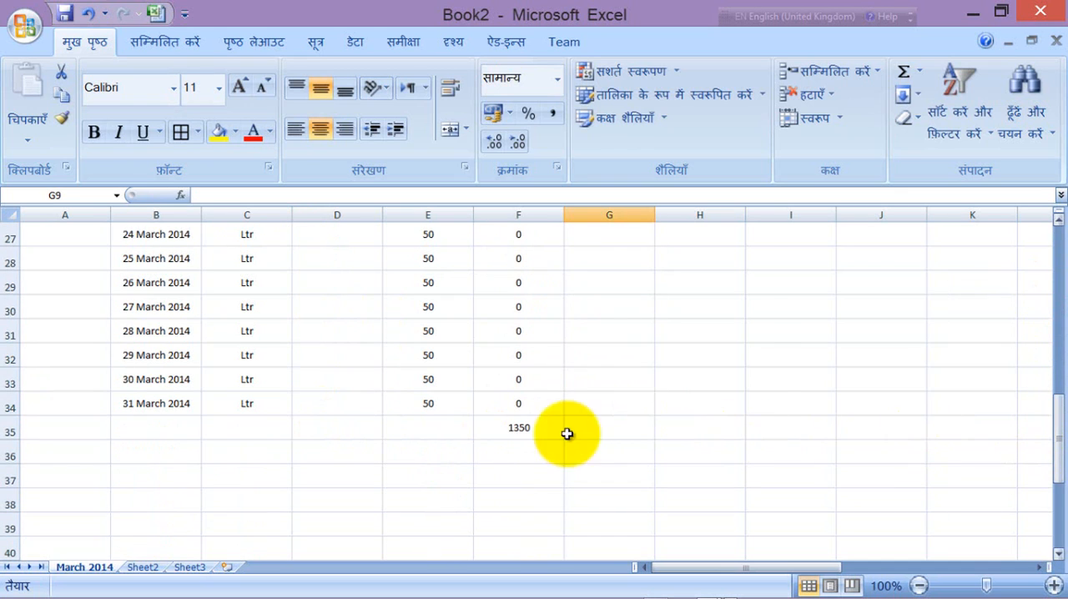
pyautogui.click(520, 431)
pyautogui.scroll(6, 520, 430)
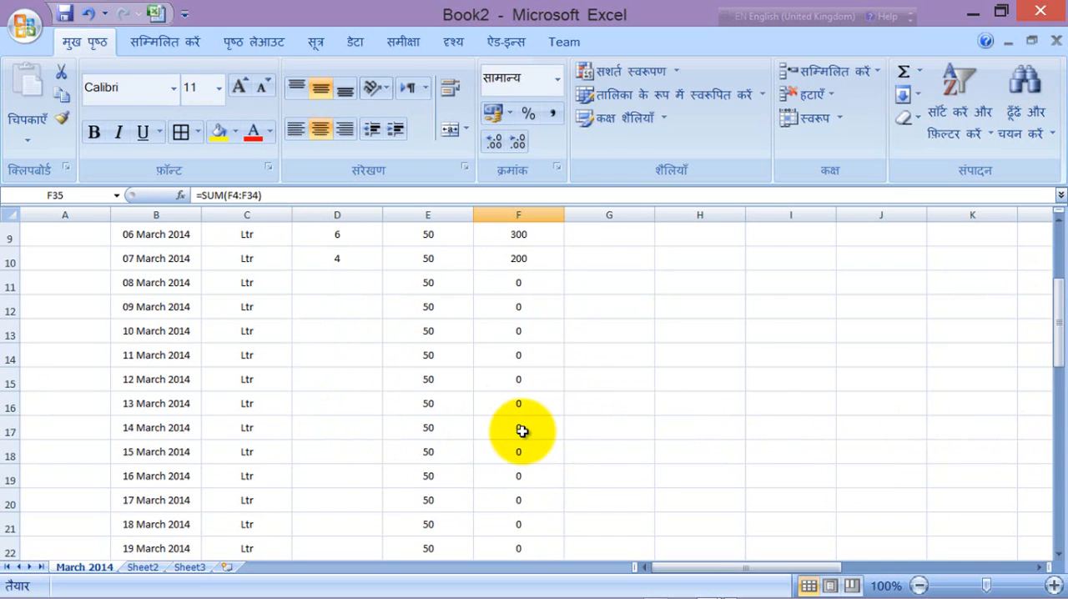
pyautogui.scroll(3, 521, 431)
pyautogui.scroll(-8, 521, 431)
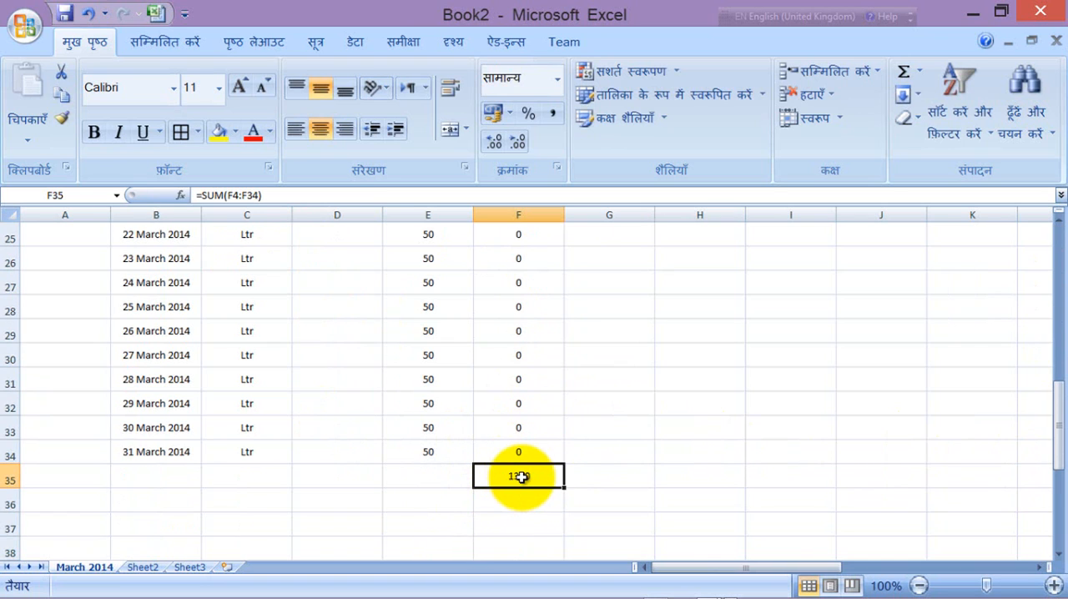
pyautogui.scroll(8, 520, 478)
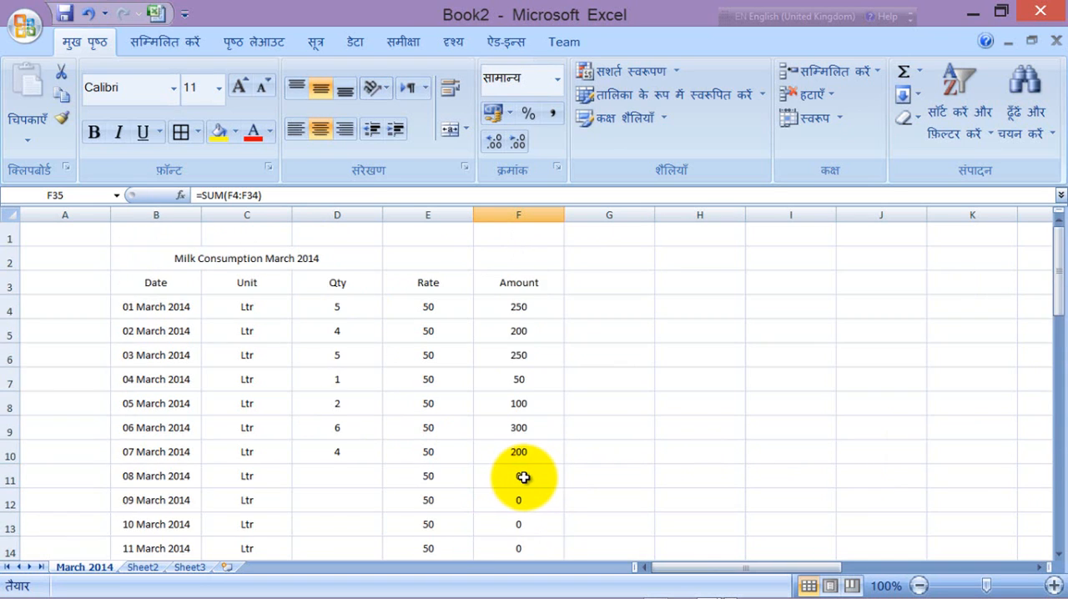
pyautogui.scroll(-3, 523, 477)
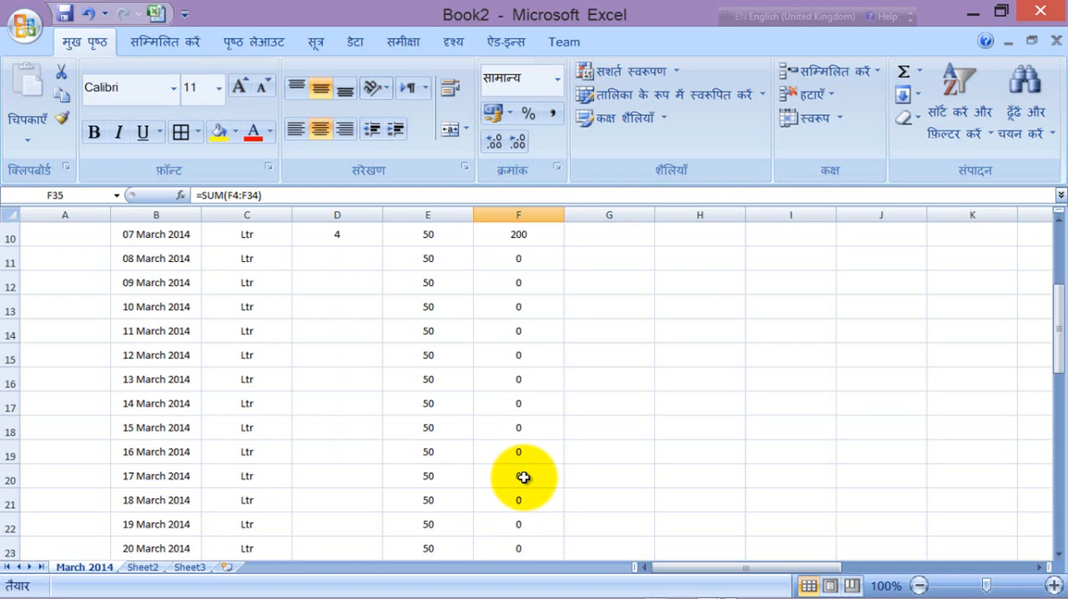
pyautogui.scroll(3, 523, 477)
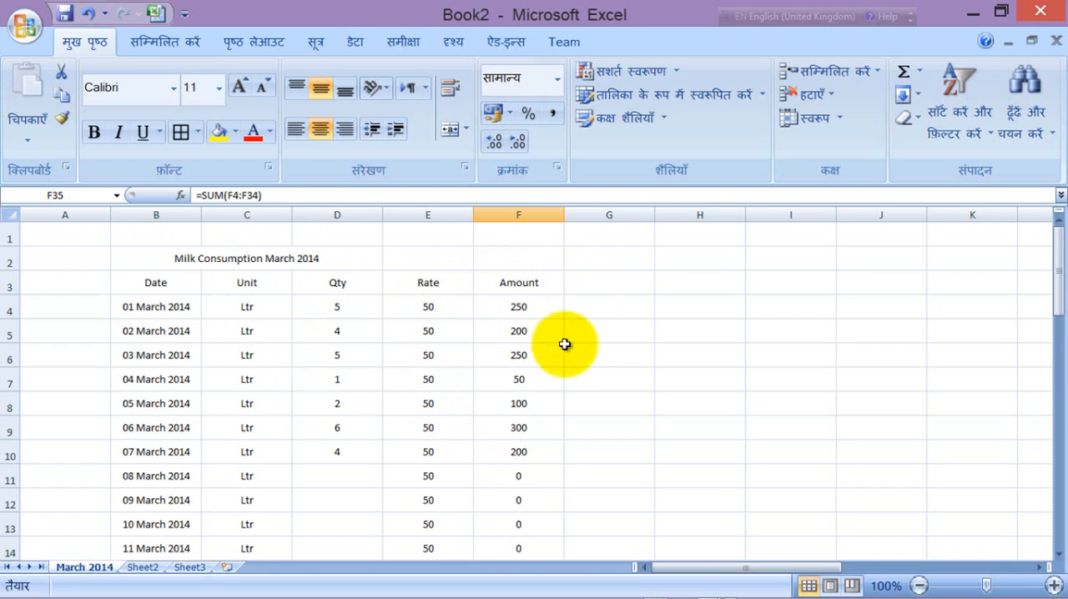
pyautogui.scroll(-3, 602, 328)
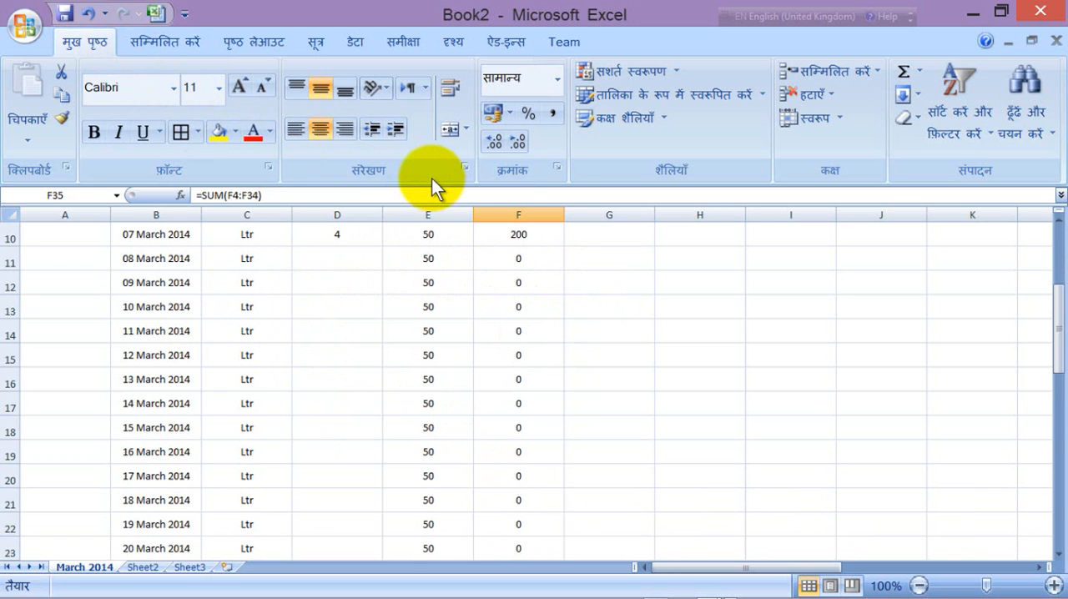
# Step: Save the workbook as "Milk consumption record" in Excel Workbook format in the my excel workbooks folder under OneDrive Documents
pyautogui.hotkey('ctrl', 's')
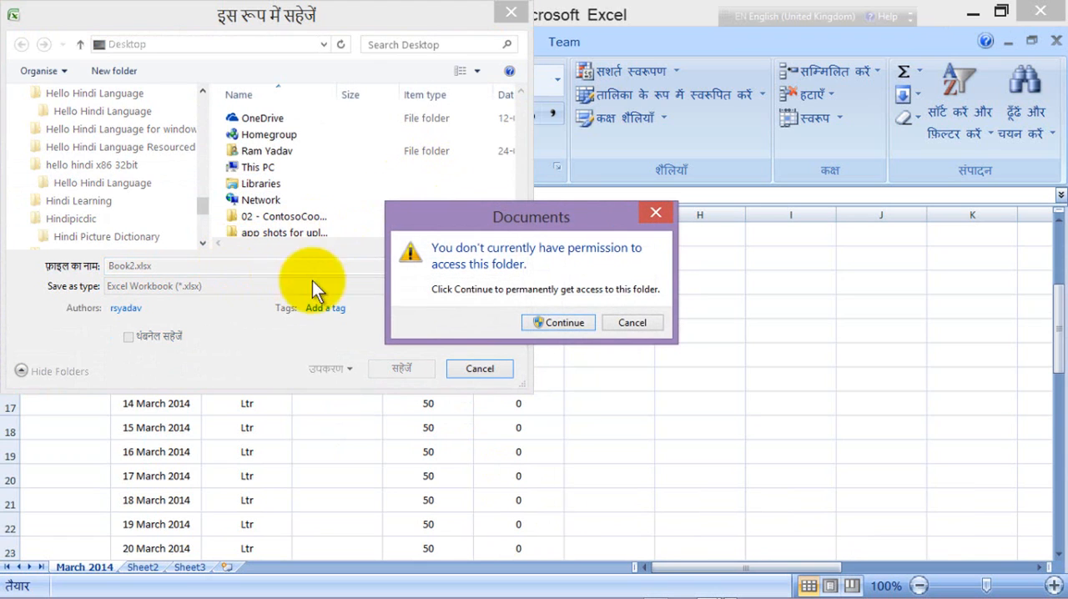
pyautogui.click(564, 323)
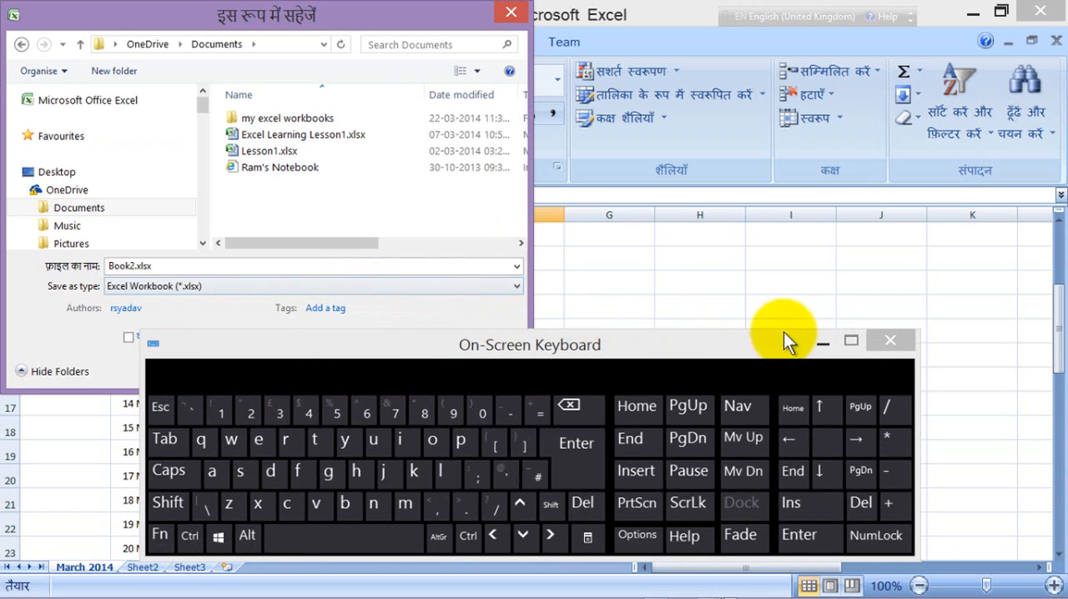
pyautogui.click(824, 341)
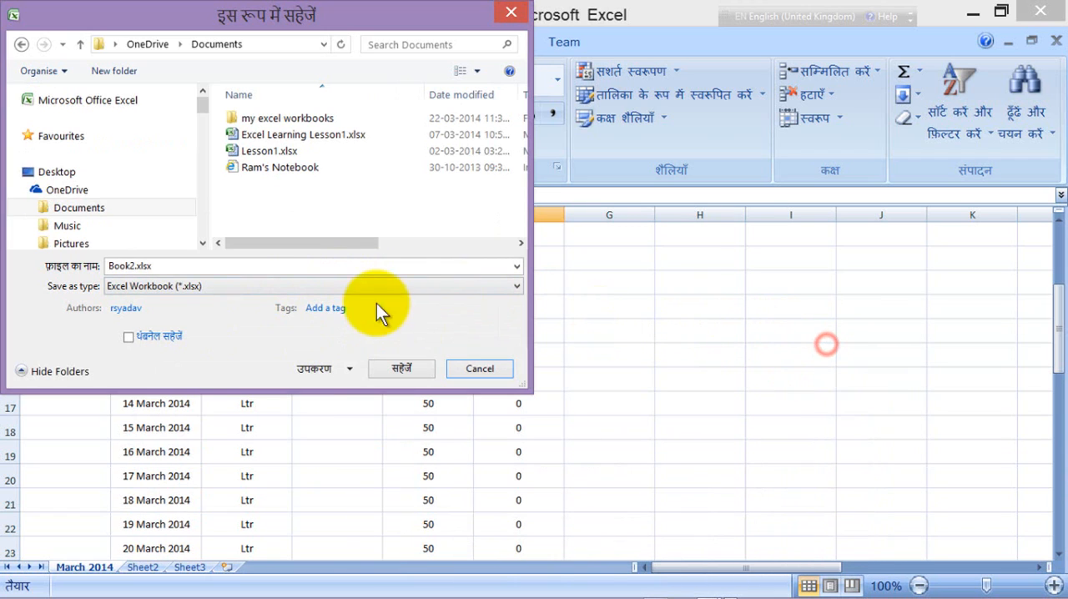
pyautogui.doubleClick(179, 265)
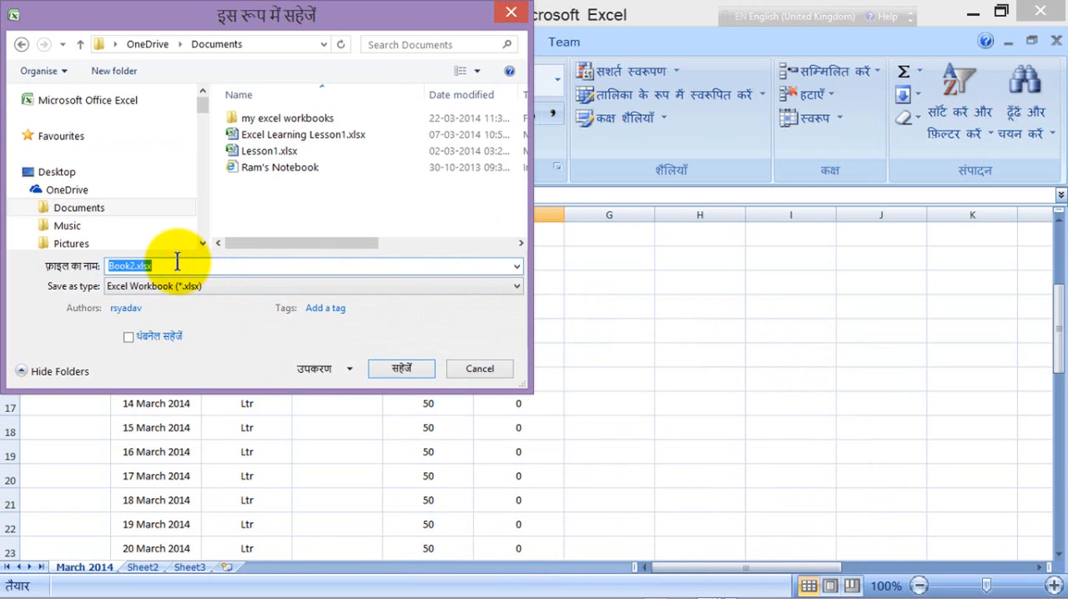
pyautogui.write('Milk consumption record')
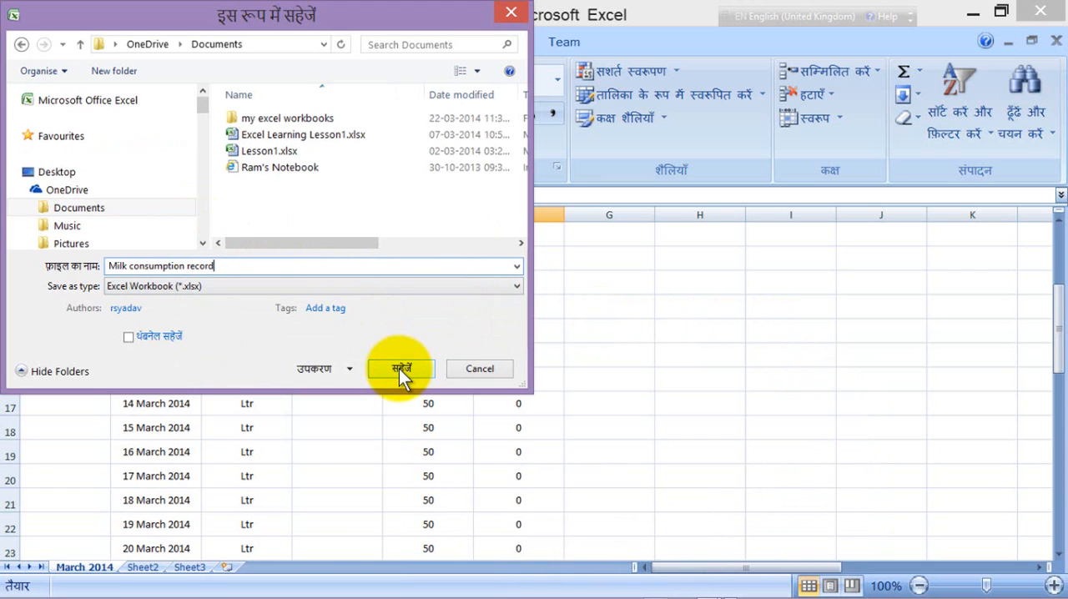
pyautogui.doubleClick(240, 121)
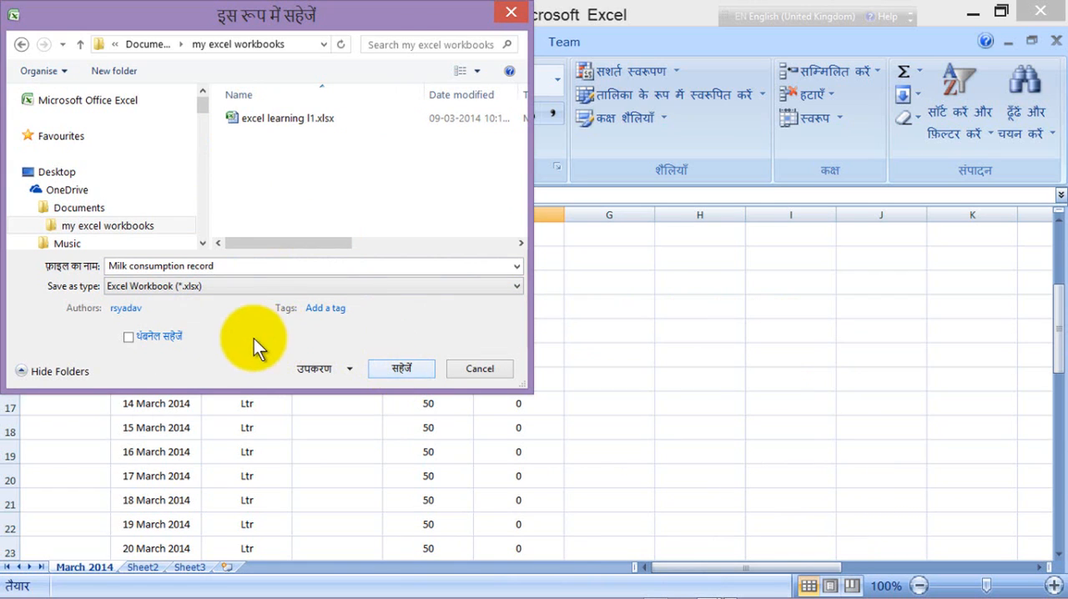
pyautogui.click(391, 362)
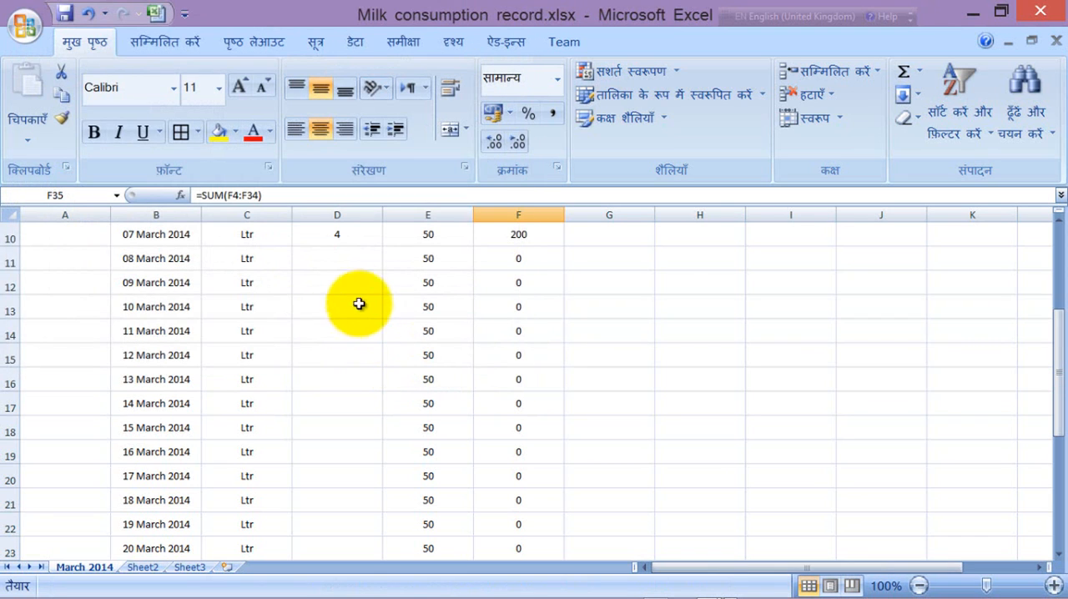
# Step: Close the Milk consumption record workbook and exit Excel
pyautogui.click(381, 334)
pyautogui.scroll(3, 379, 346)
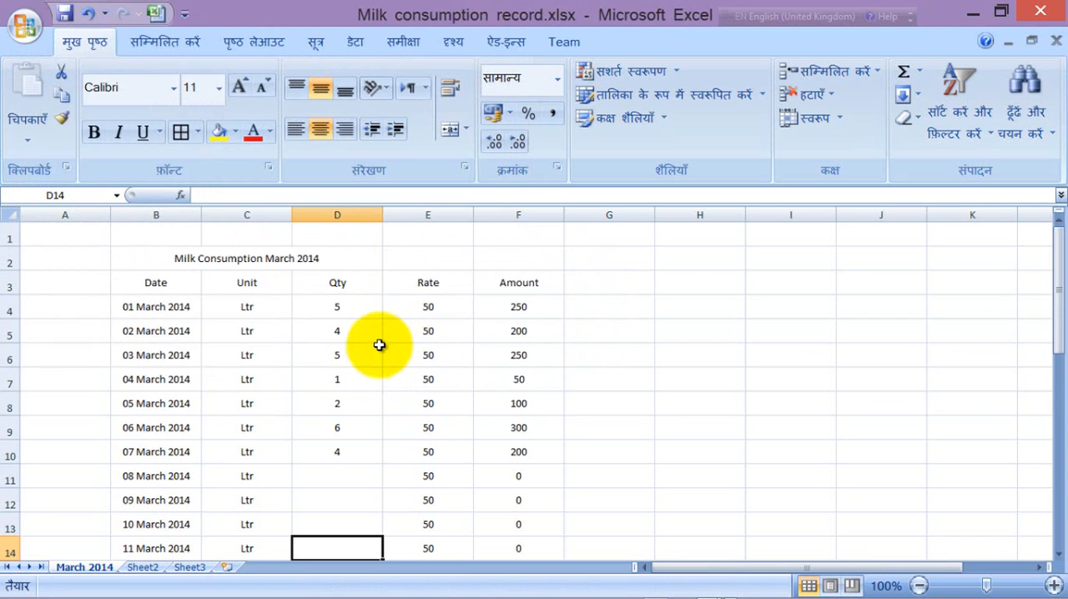
pyautogui.scroll(-9, 379, 346)
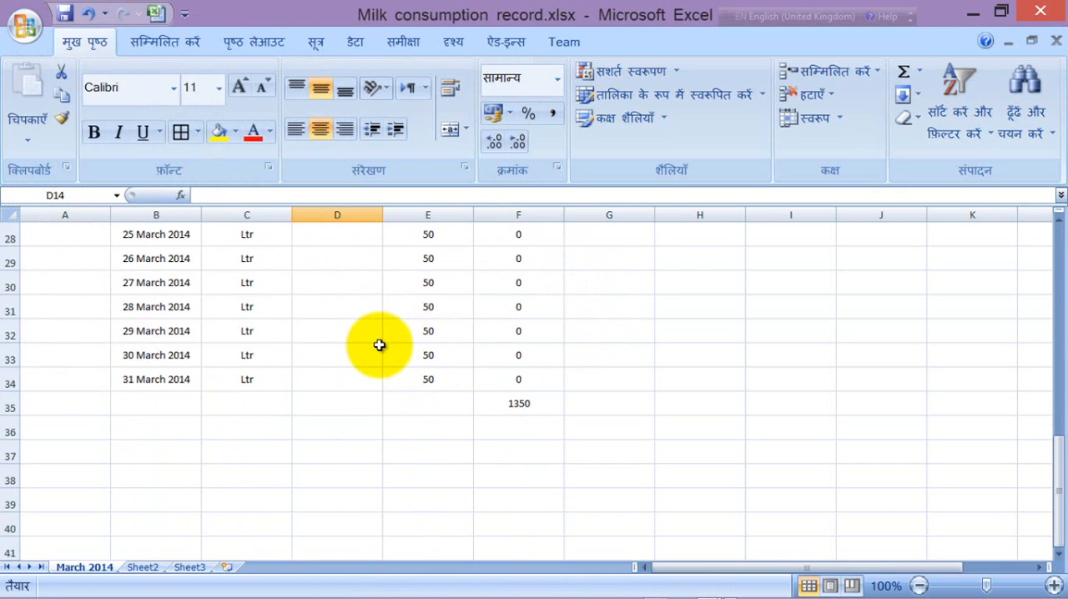
pyautogui.scroll(9, 379, 345)
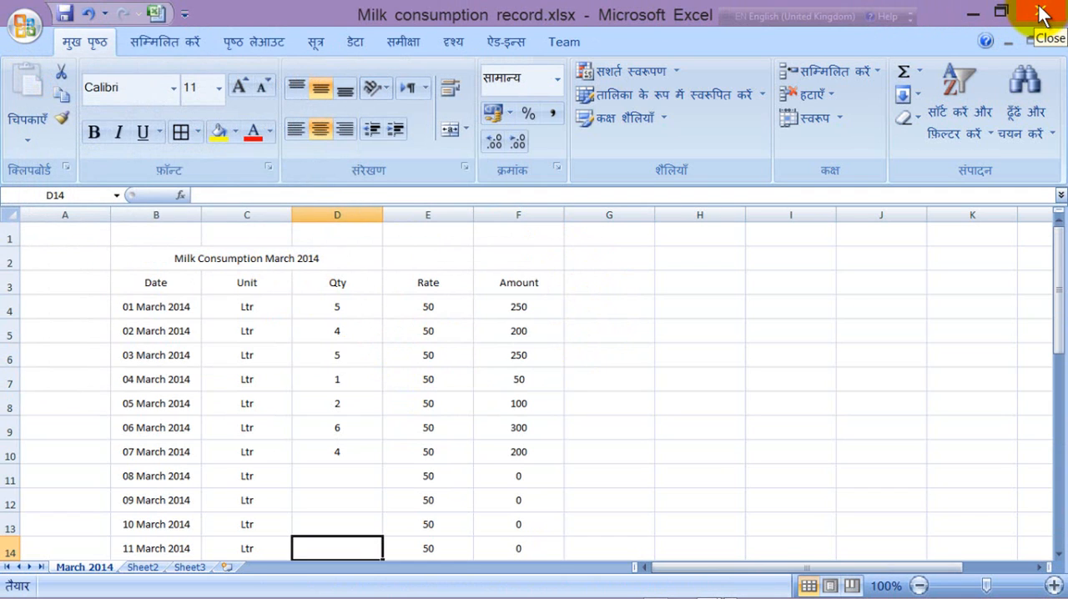
pyautogui.click(25, 27)
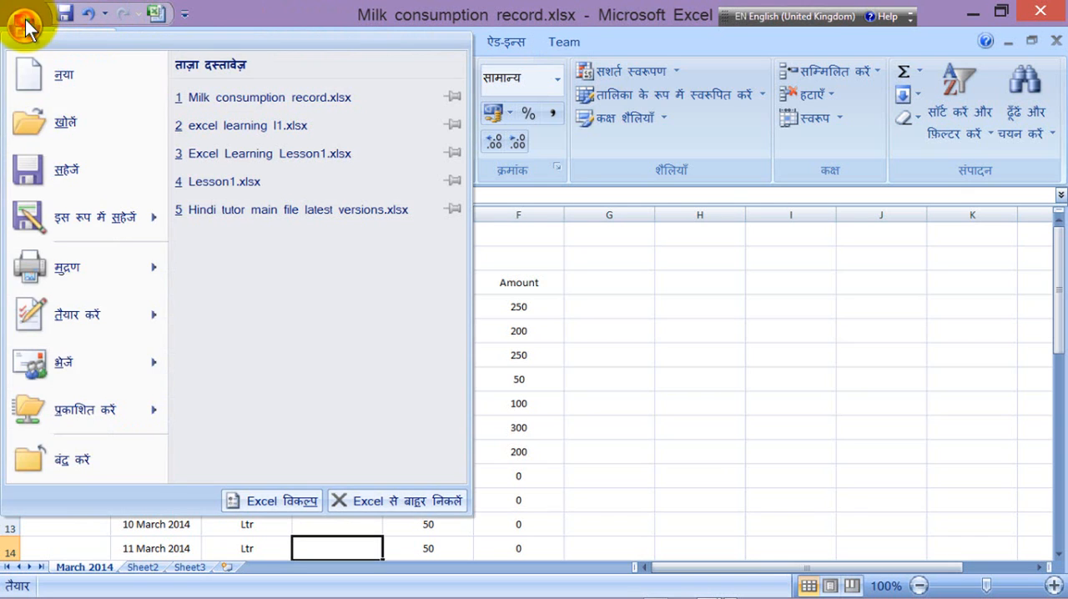
pyautogui.click(61, 455)
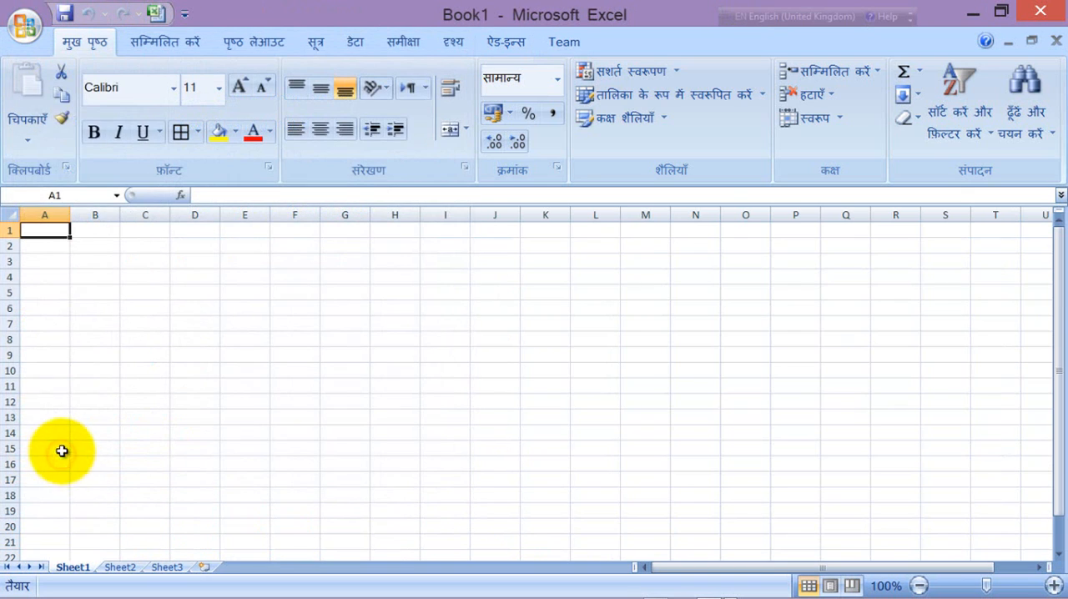
pyautogui.click(25, 27)
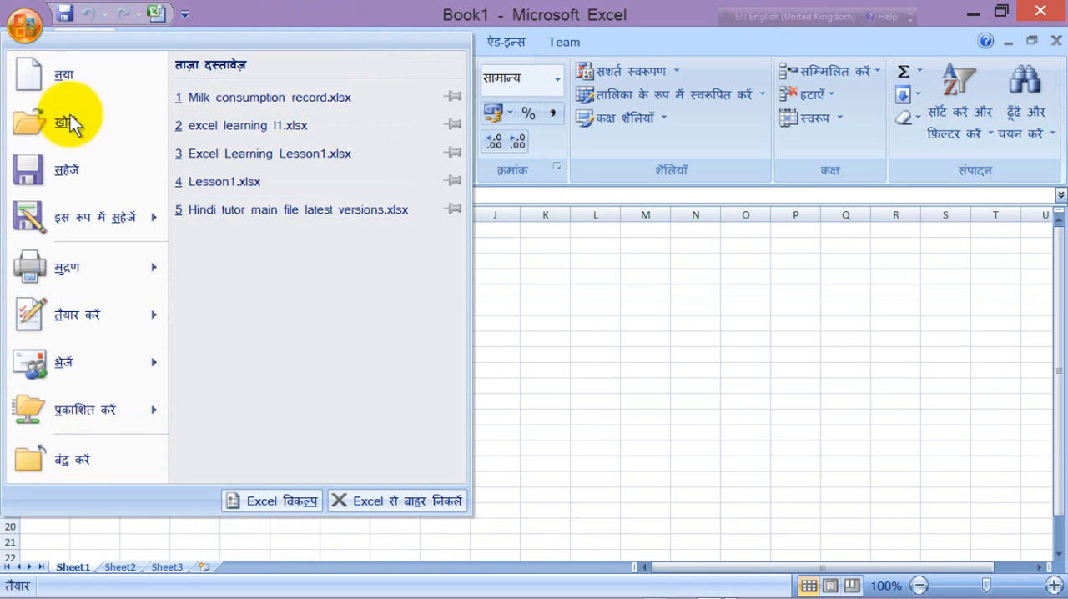
pyautogui.click(384, 503)
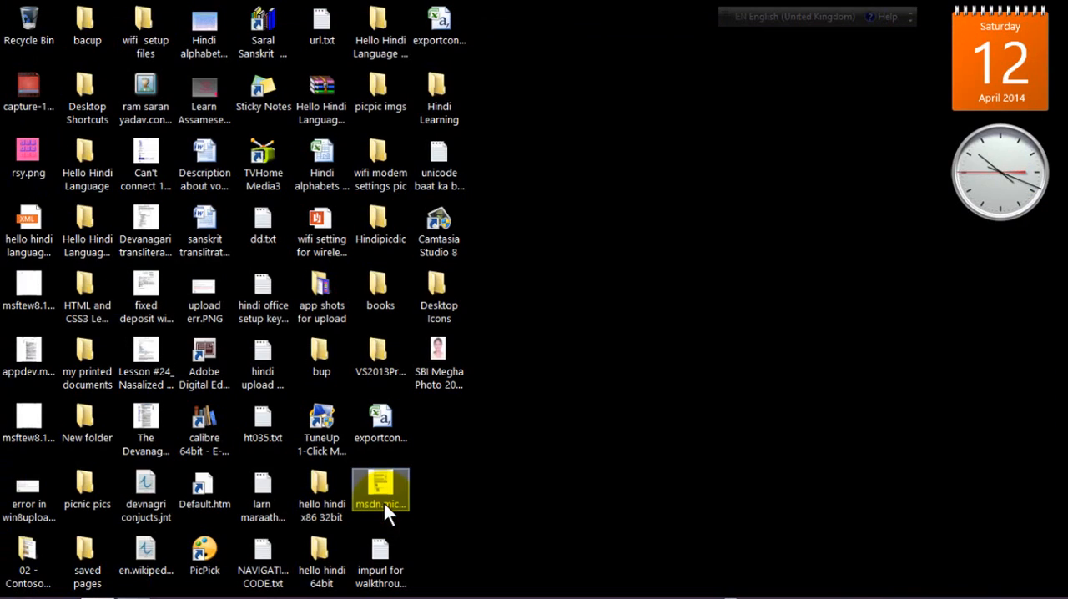
pyautogui.rightClick(687, 325)
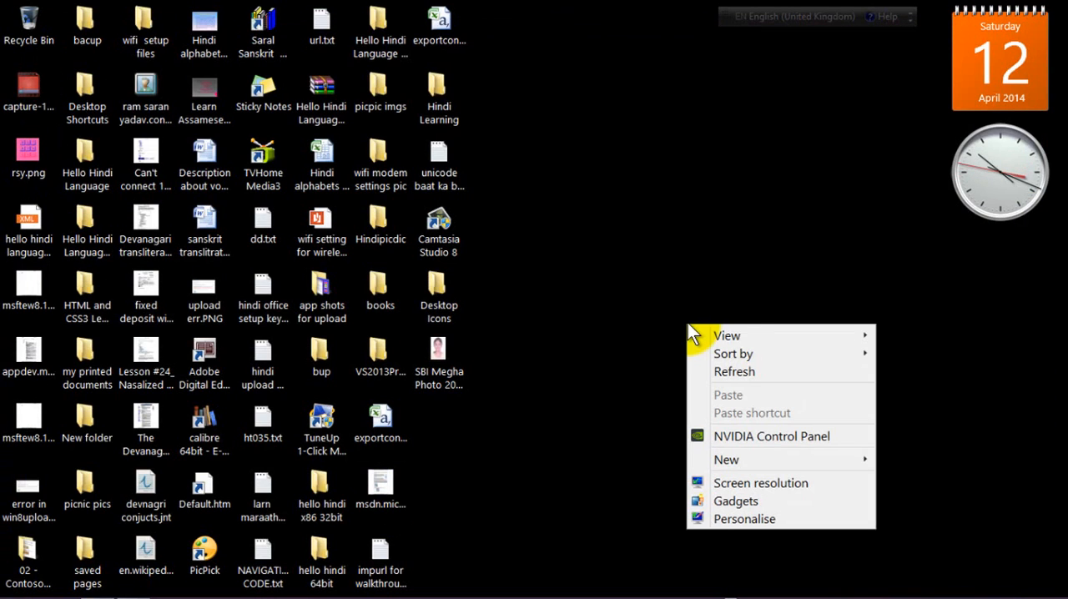
pyautogui.click(759, 243)
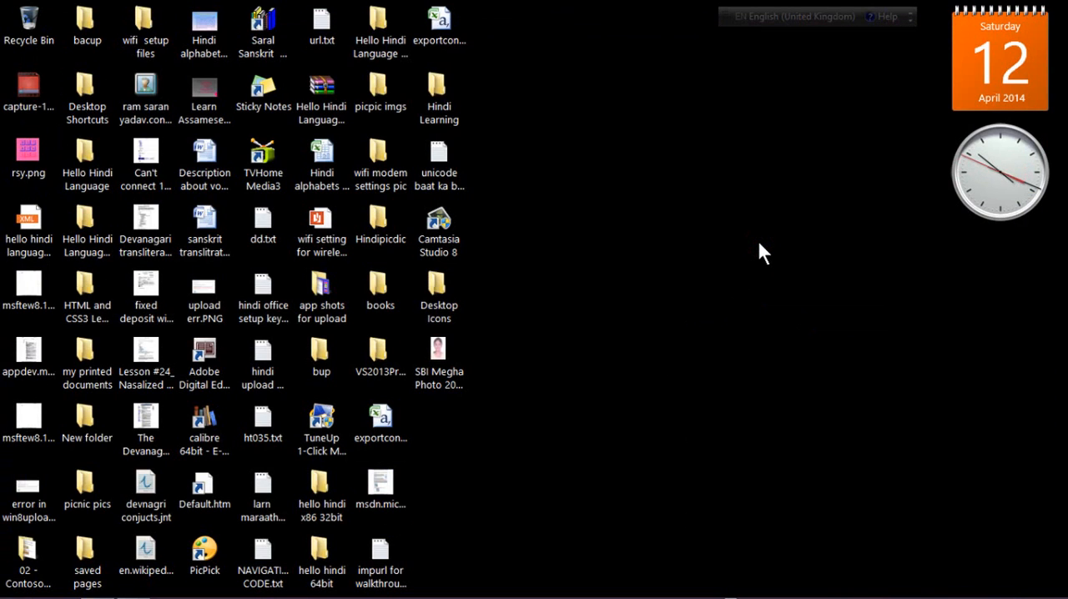